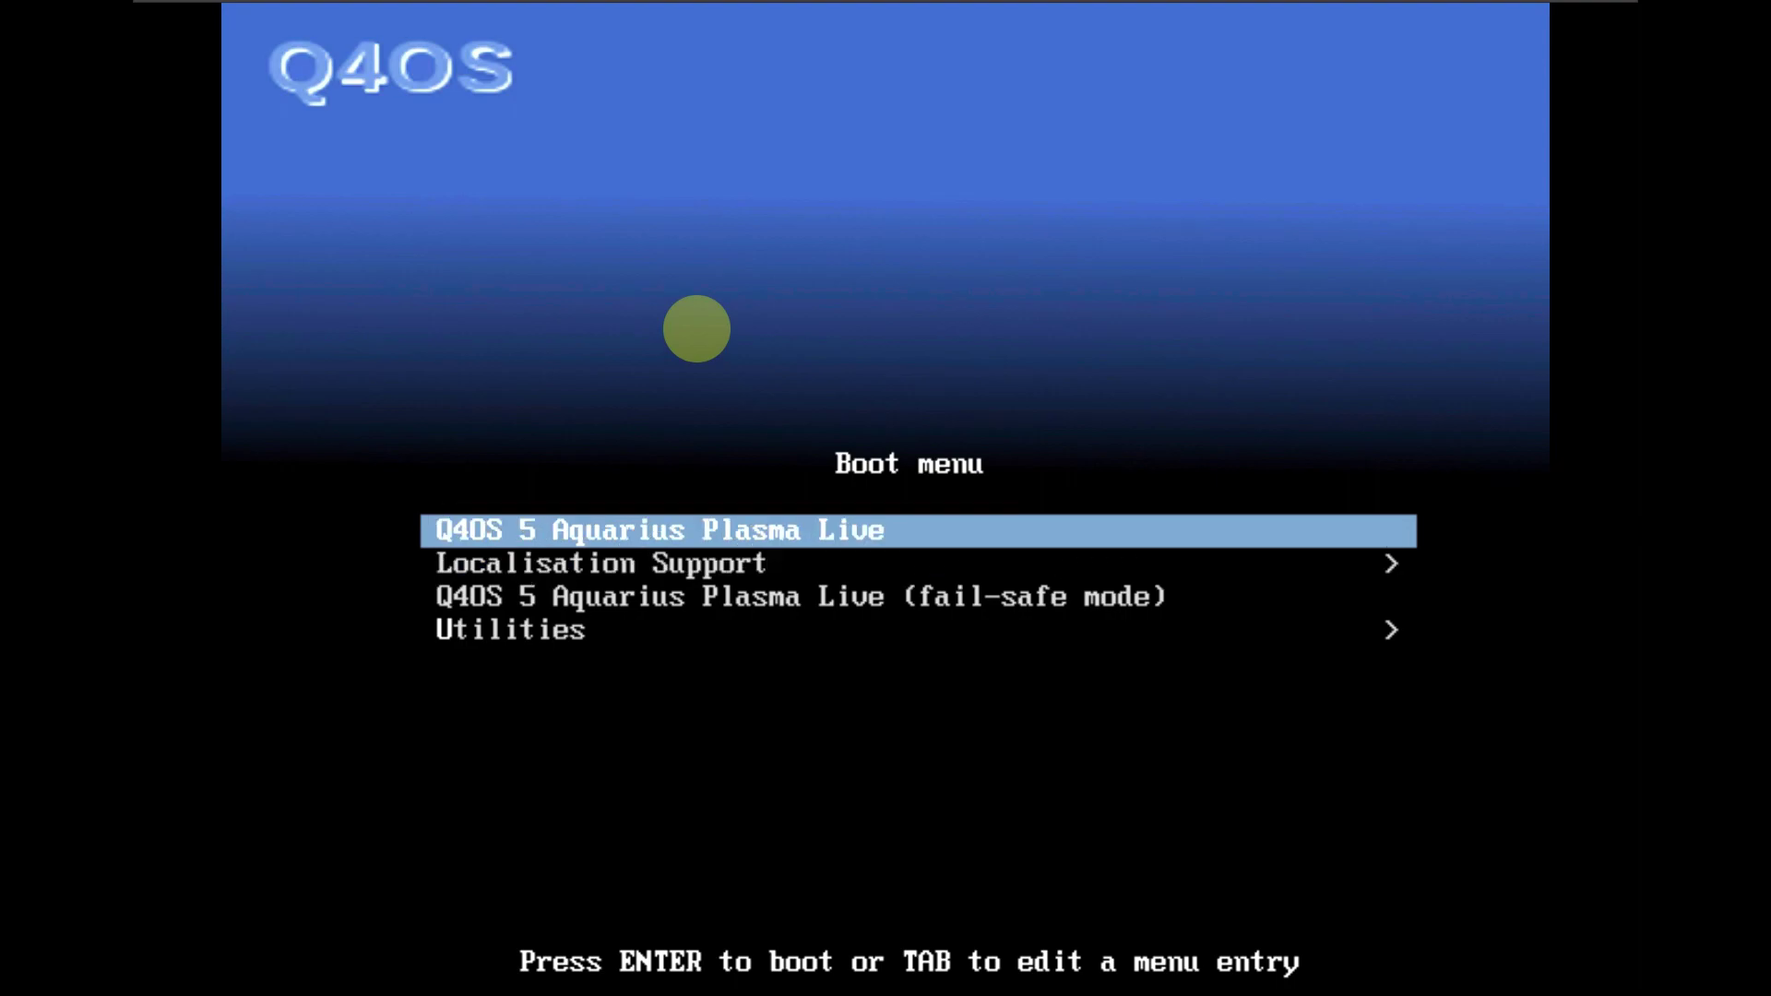
# Step: Boot Q4OS 5 Aquarius Plasma Live and set the display resolution to 1920x1080
pyautogui.press('Return')
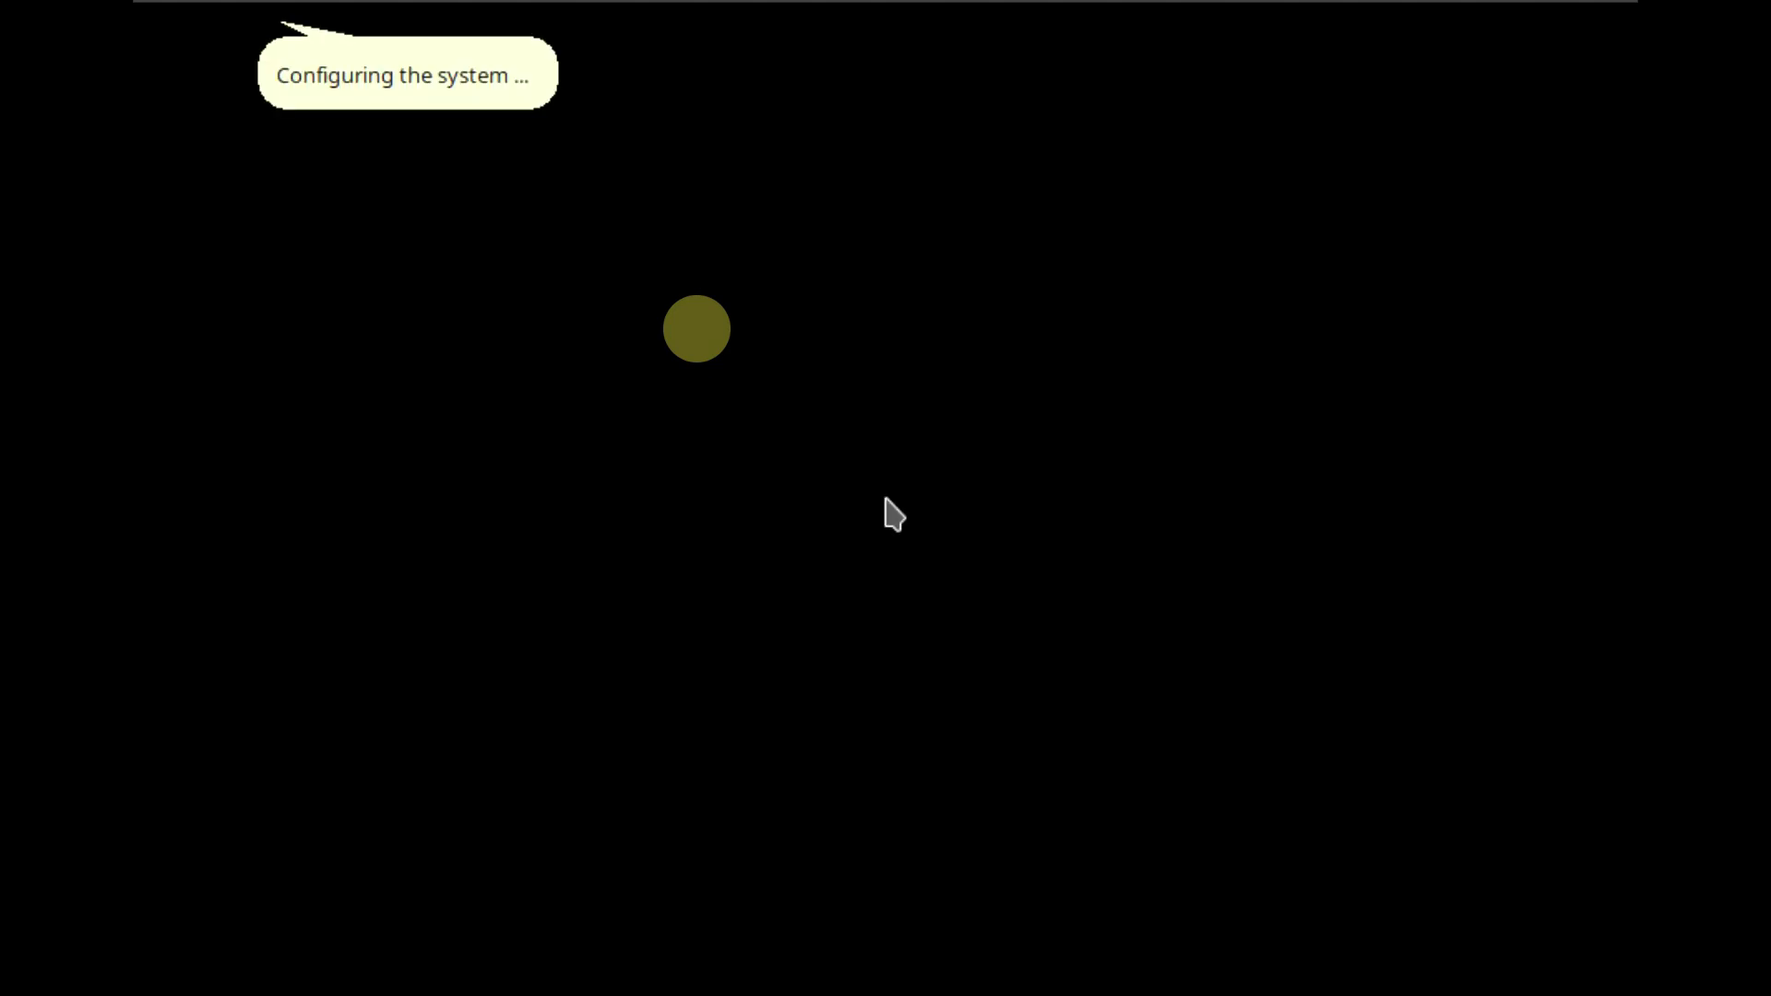
pyautogui.press('Return')
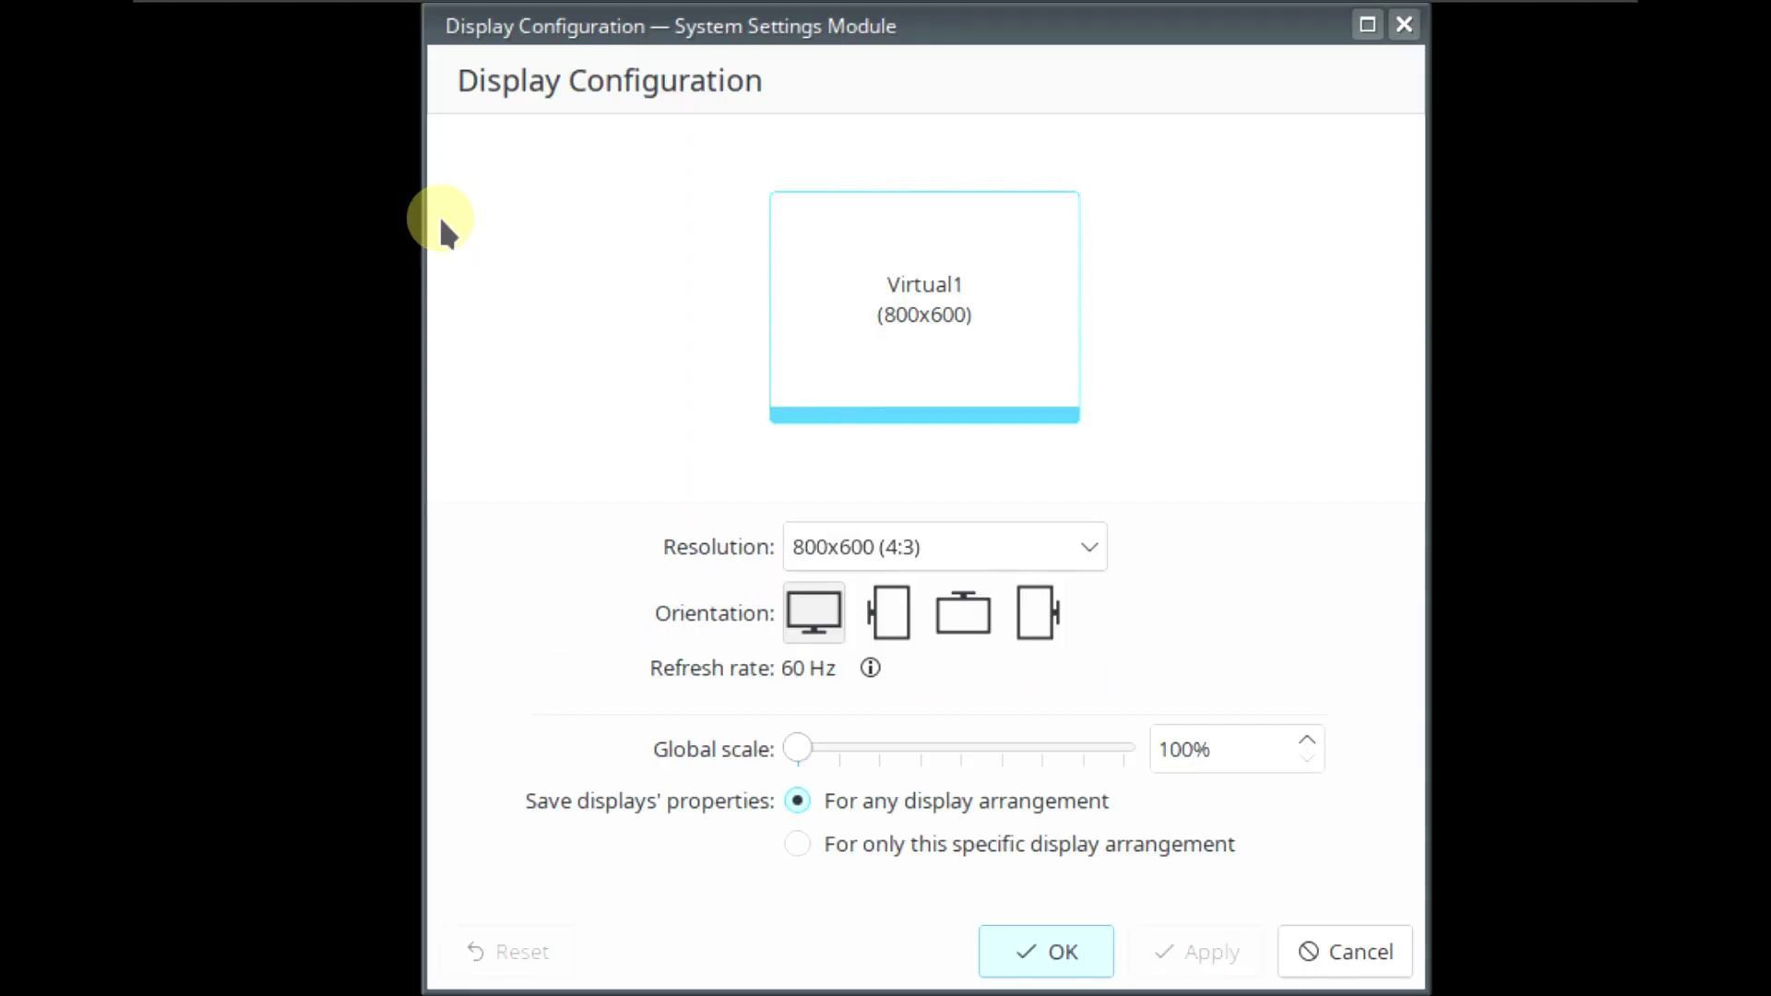
pyautogui.click(950, 545)
pyautogui.click(948, 378)
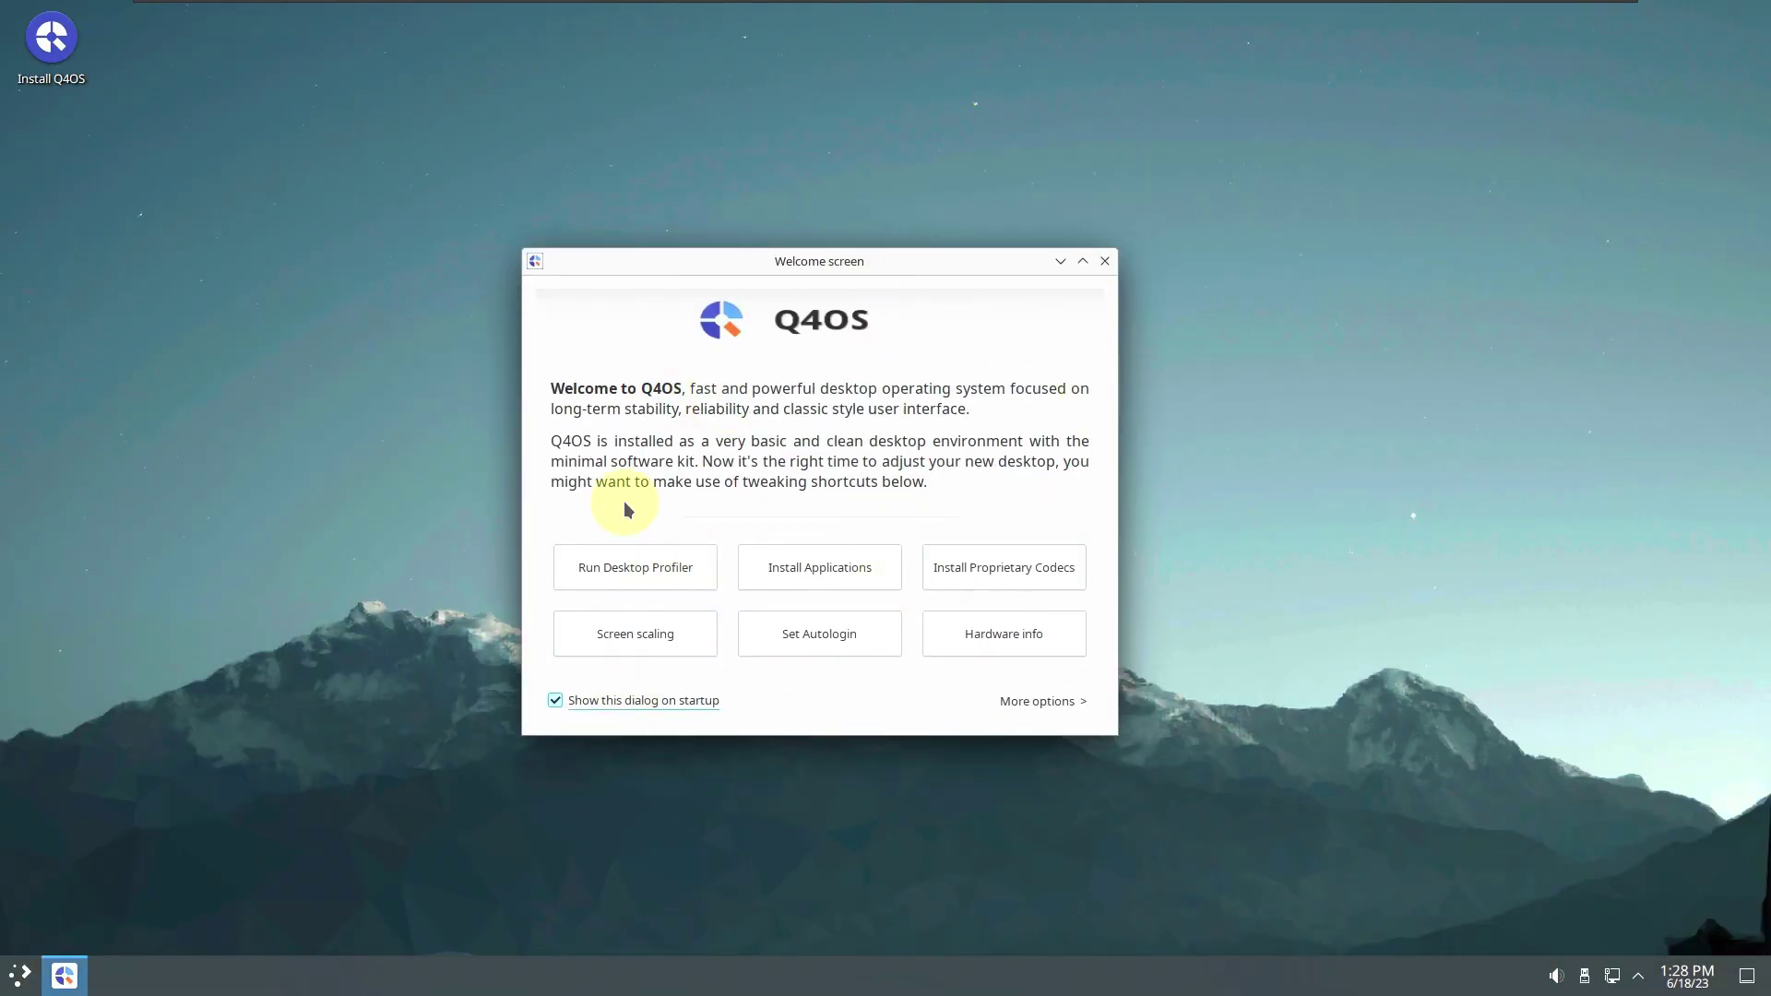
# Step: View the additional options on the Q4OS Welcome screen, then close the window
pyautogui.click(1037, 702)
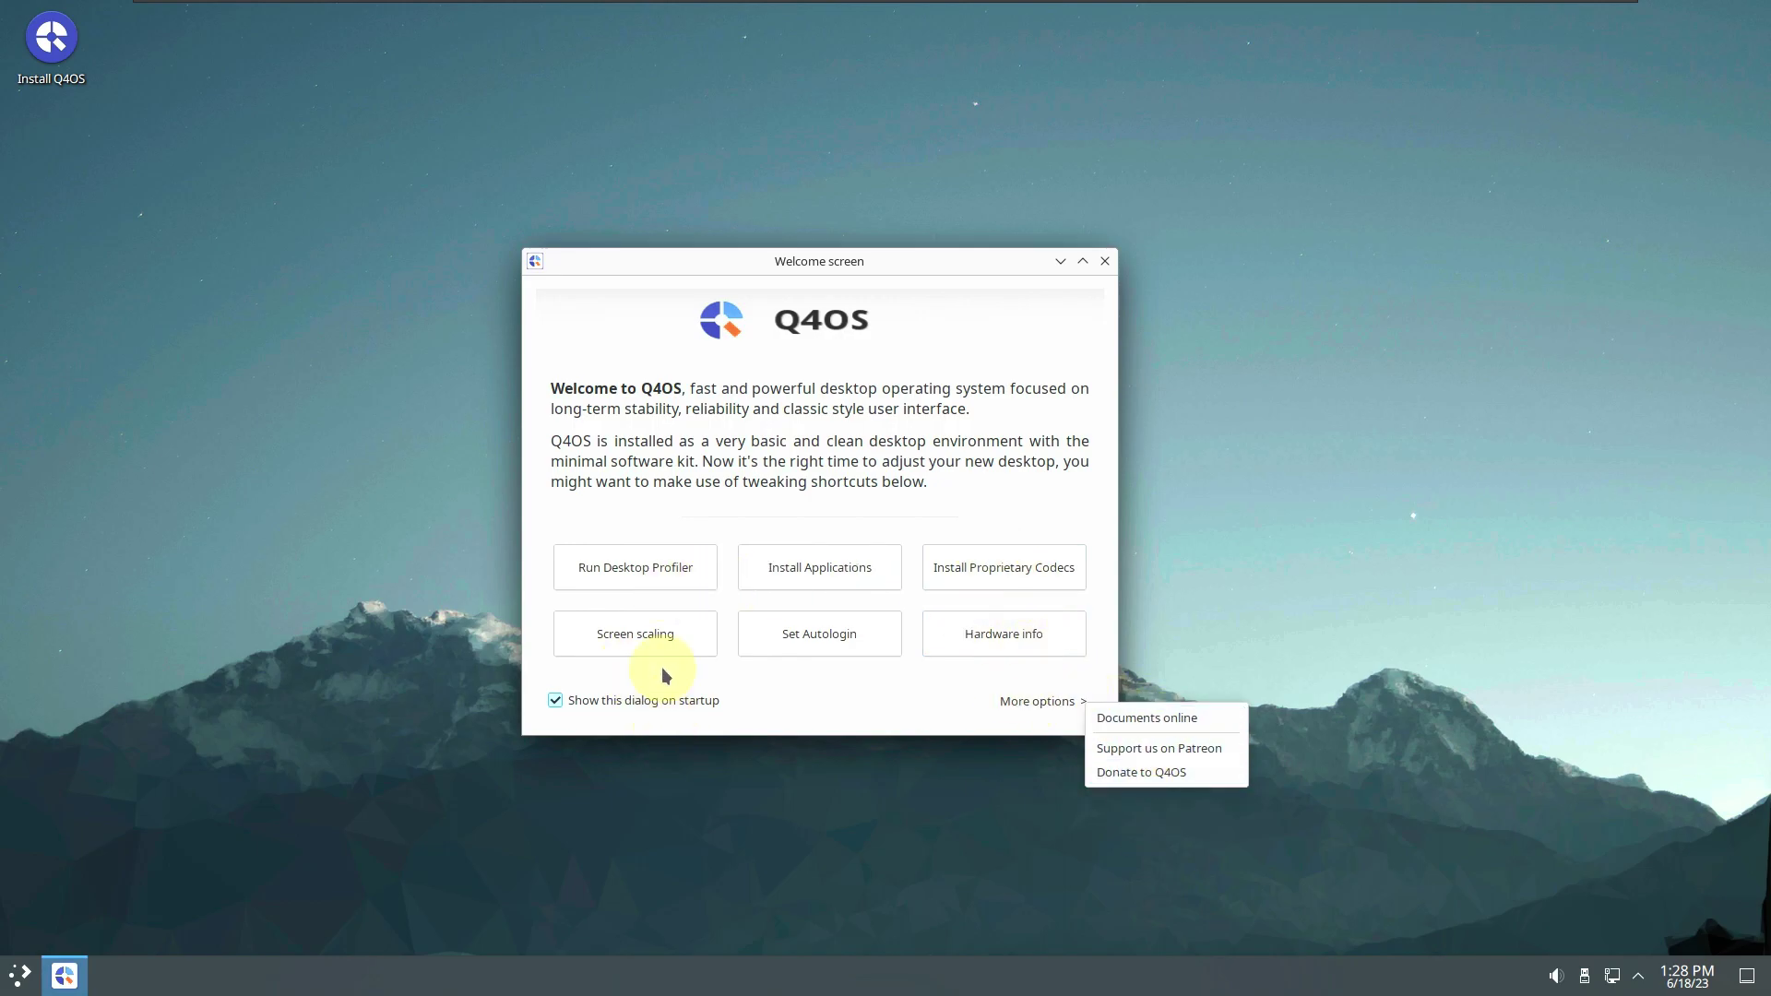
pyautogui.click(659, 703)
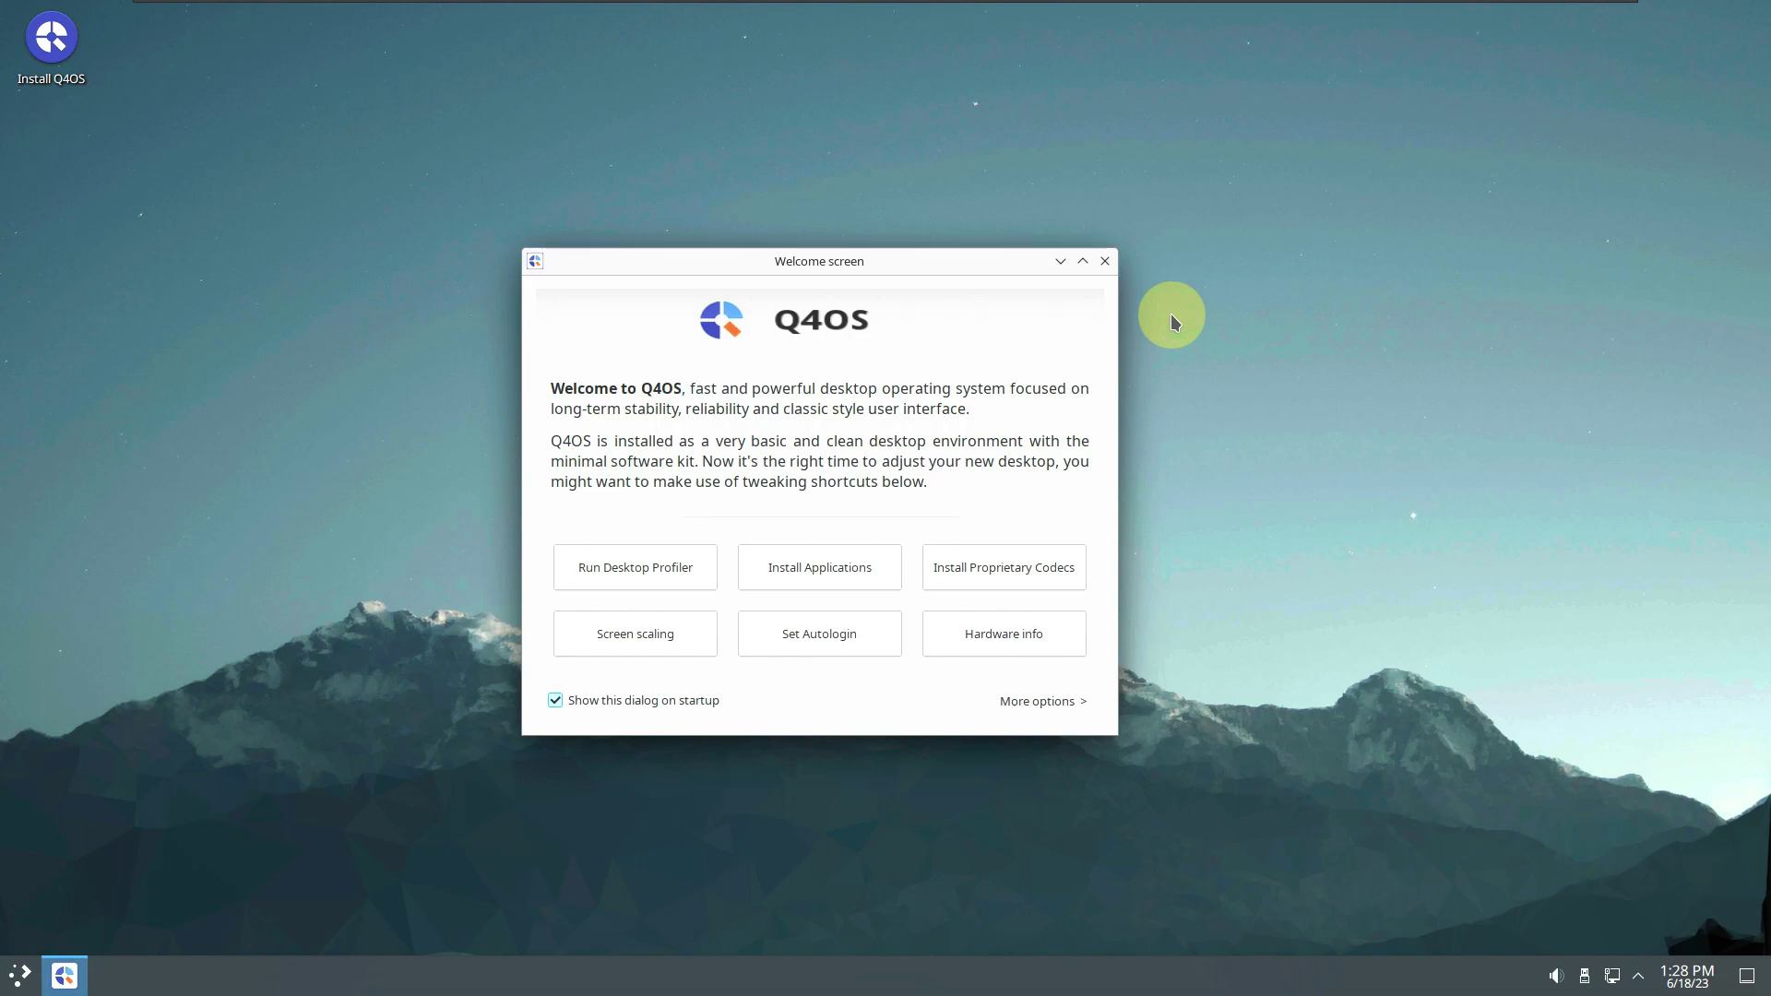
pyautogui.click(1106, 264)
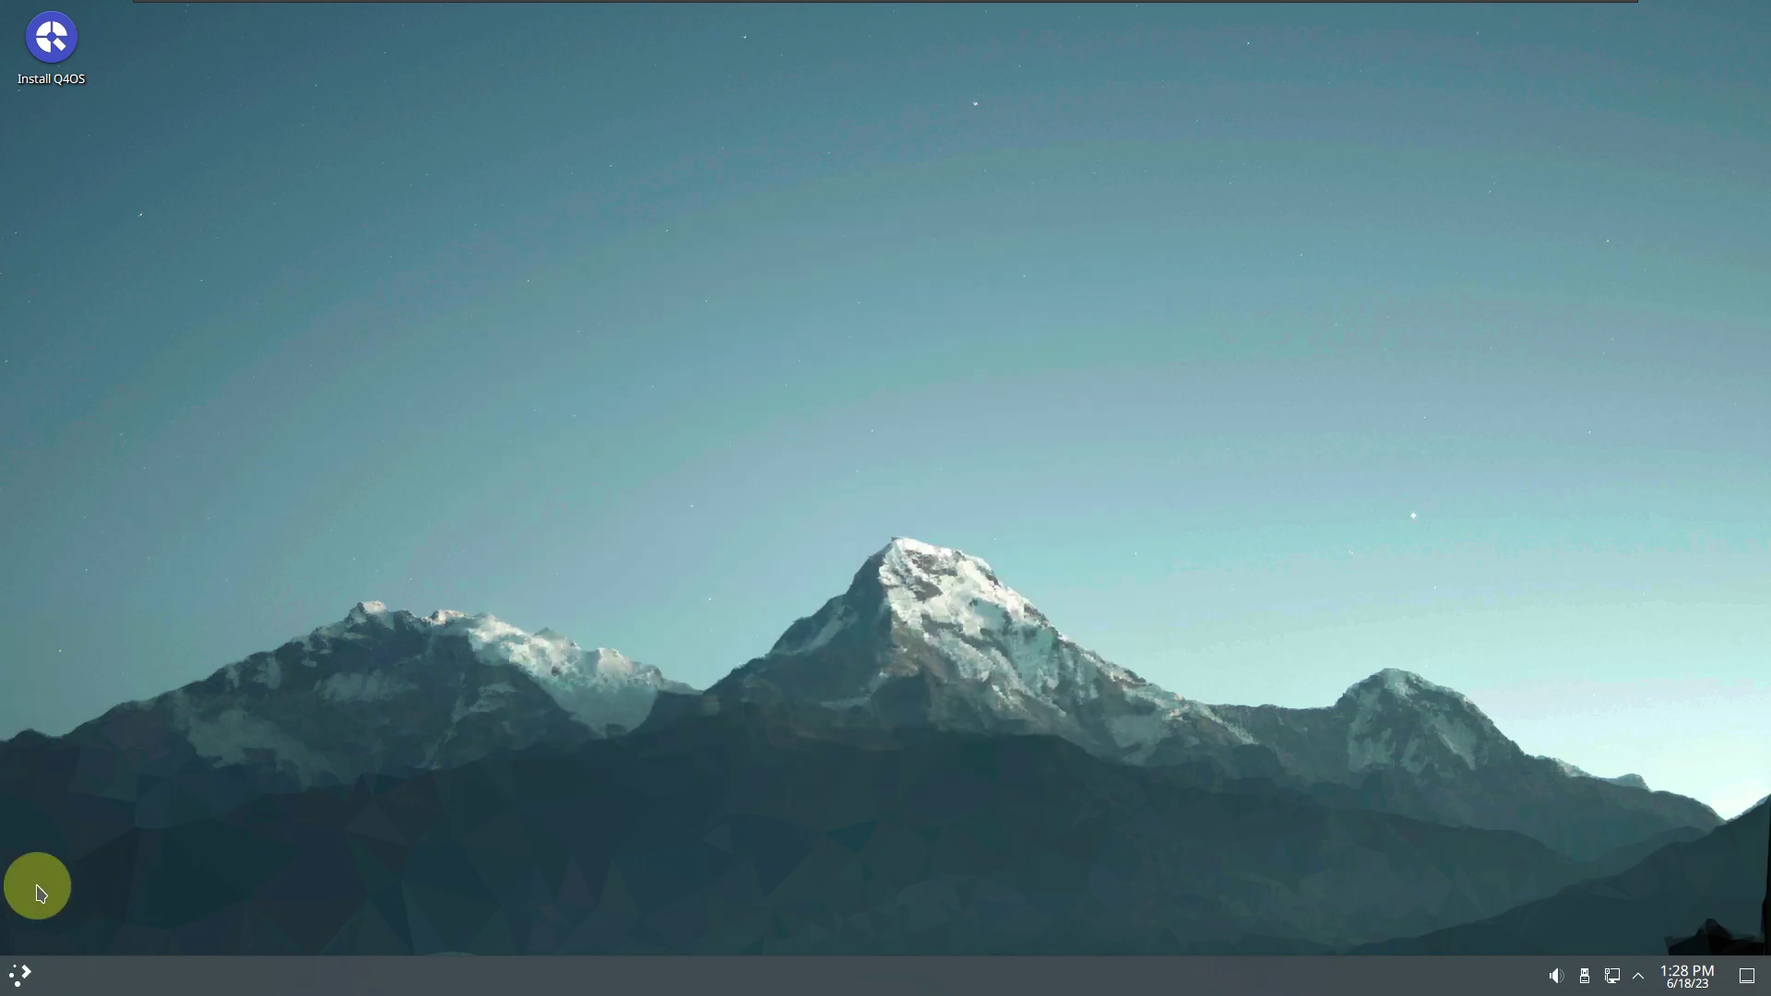
# Step: Open System Monitor from the System applications and maximize its window
pyautogui.click(19, 983)
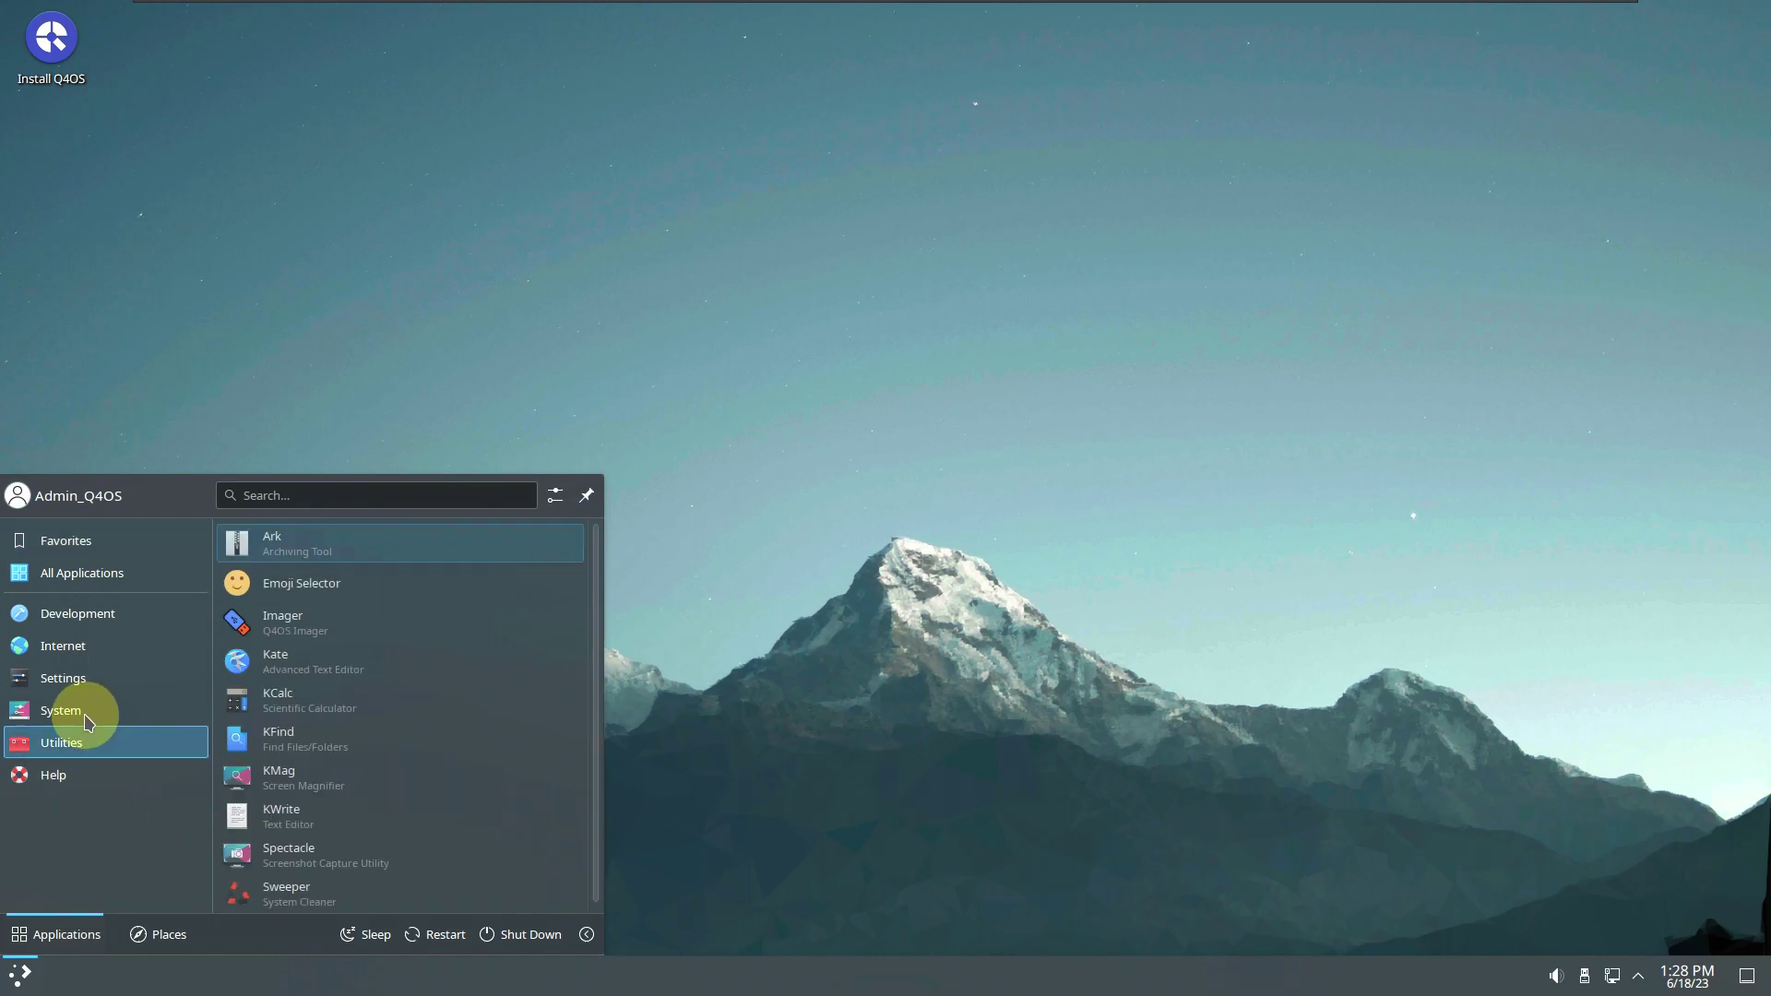
pyautogui.moveTo(87, 723)
pyautogui.scroll(-2, 397, 718)
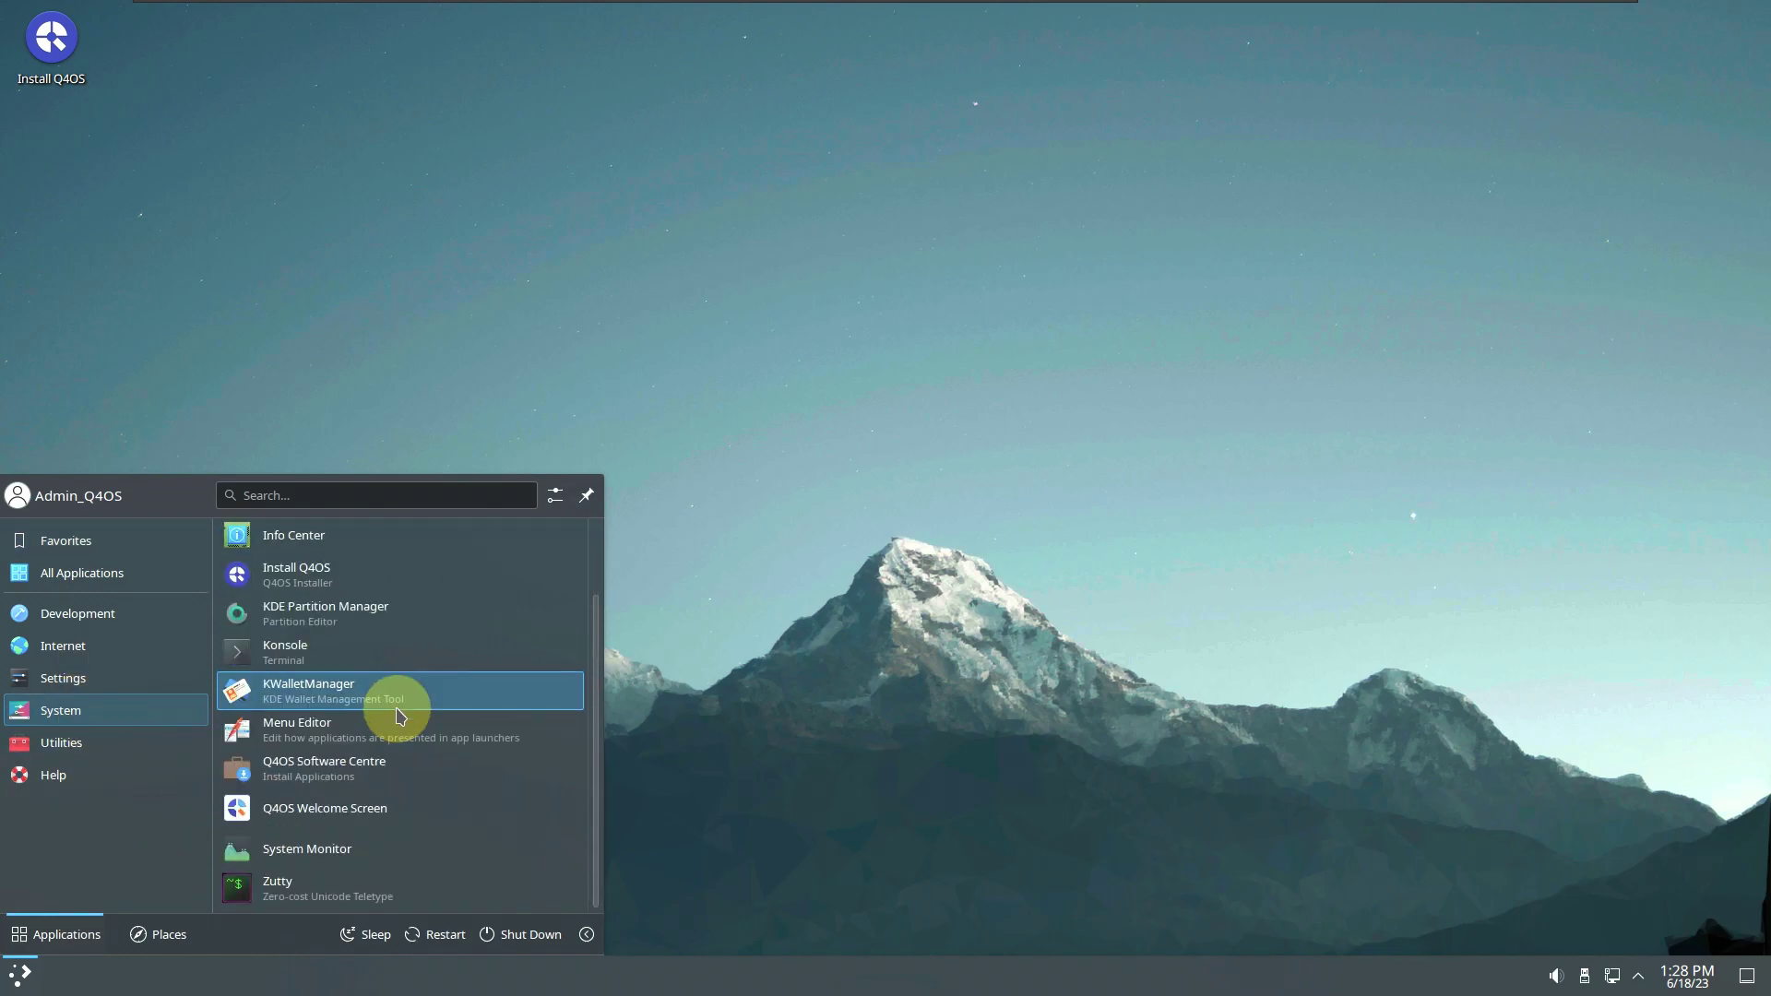
pyautogui.click(334, 848)
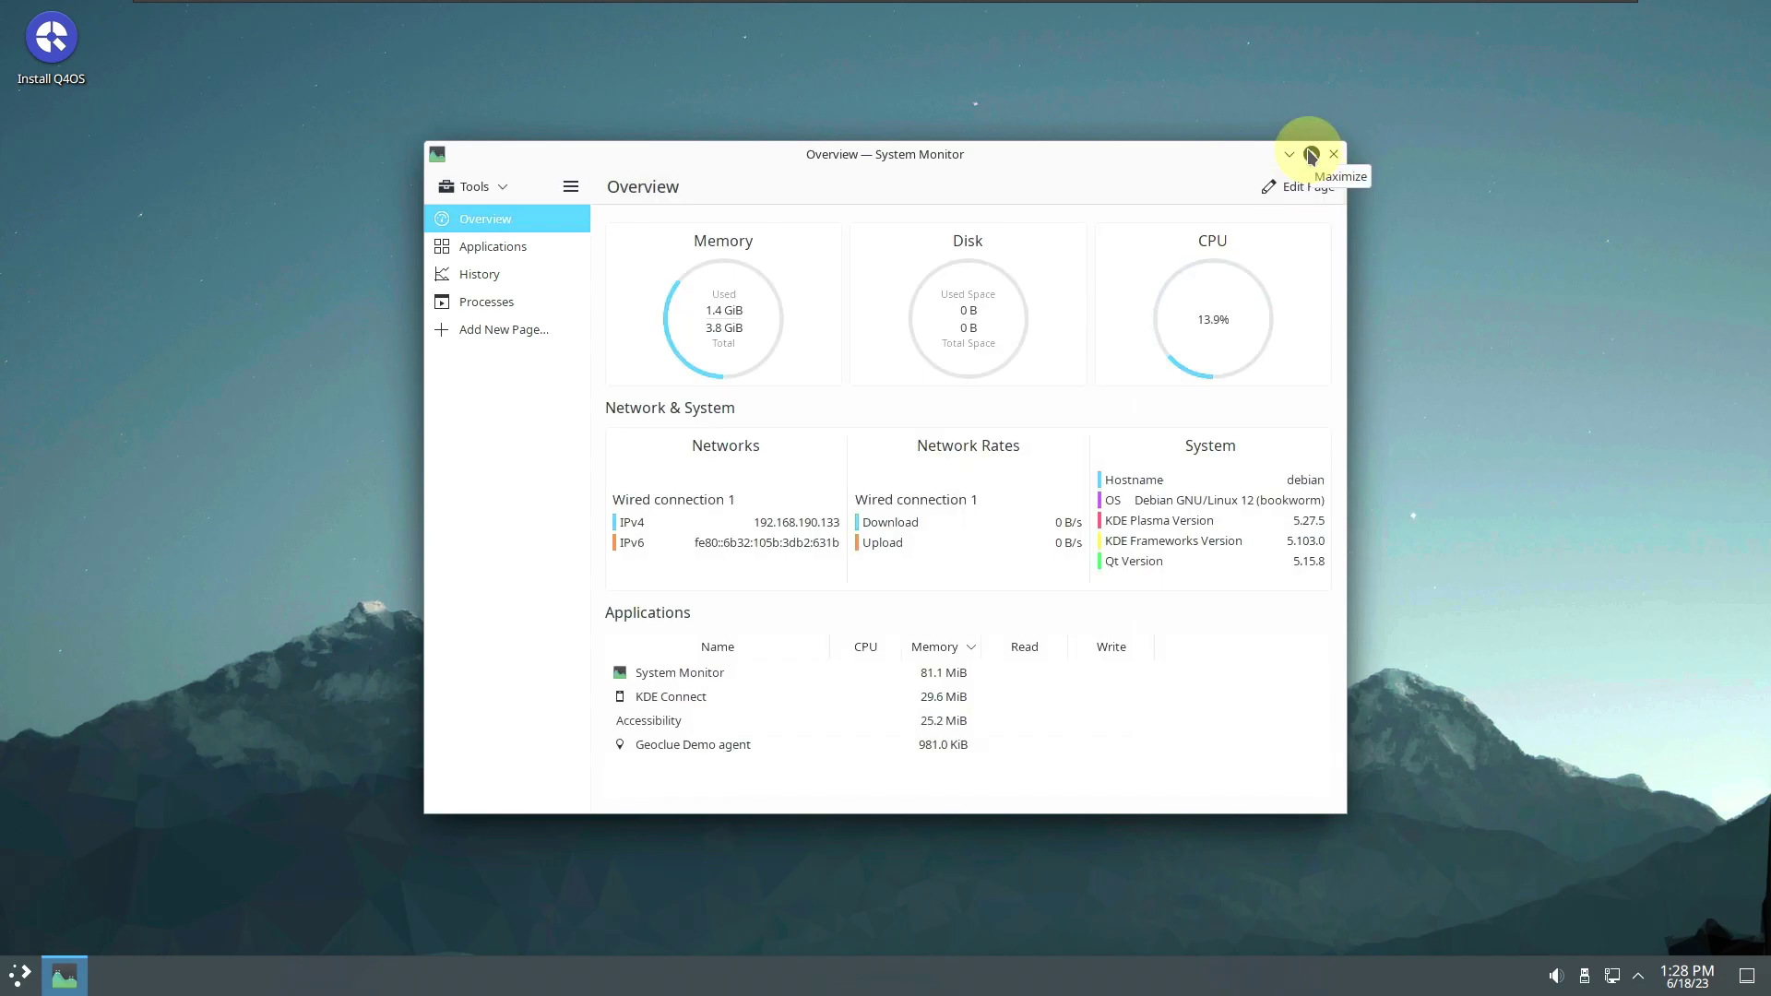
pyautogui.click(1312, 155)
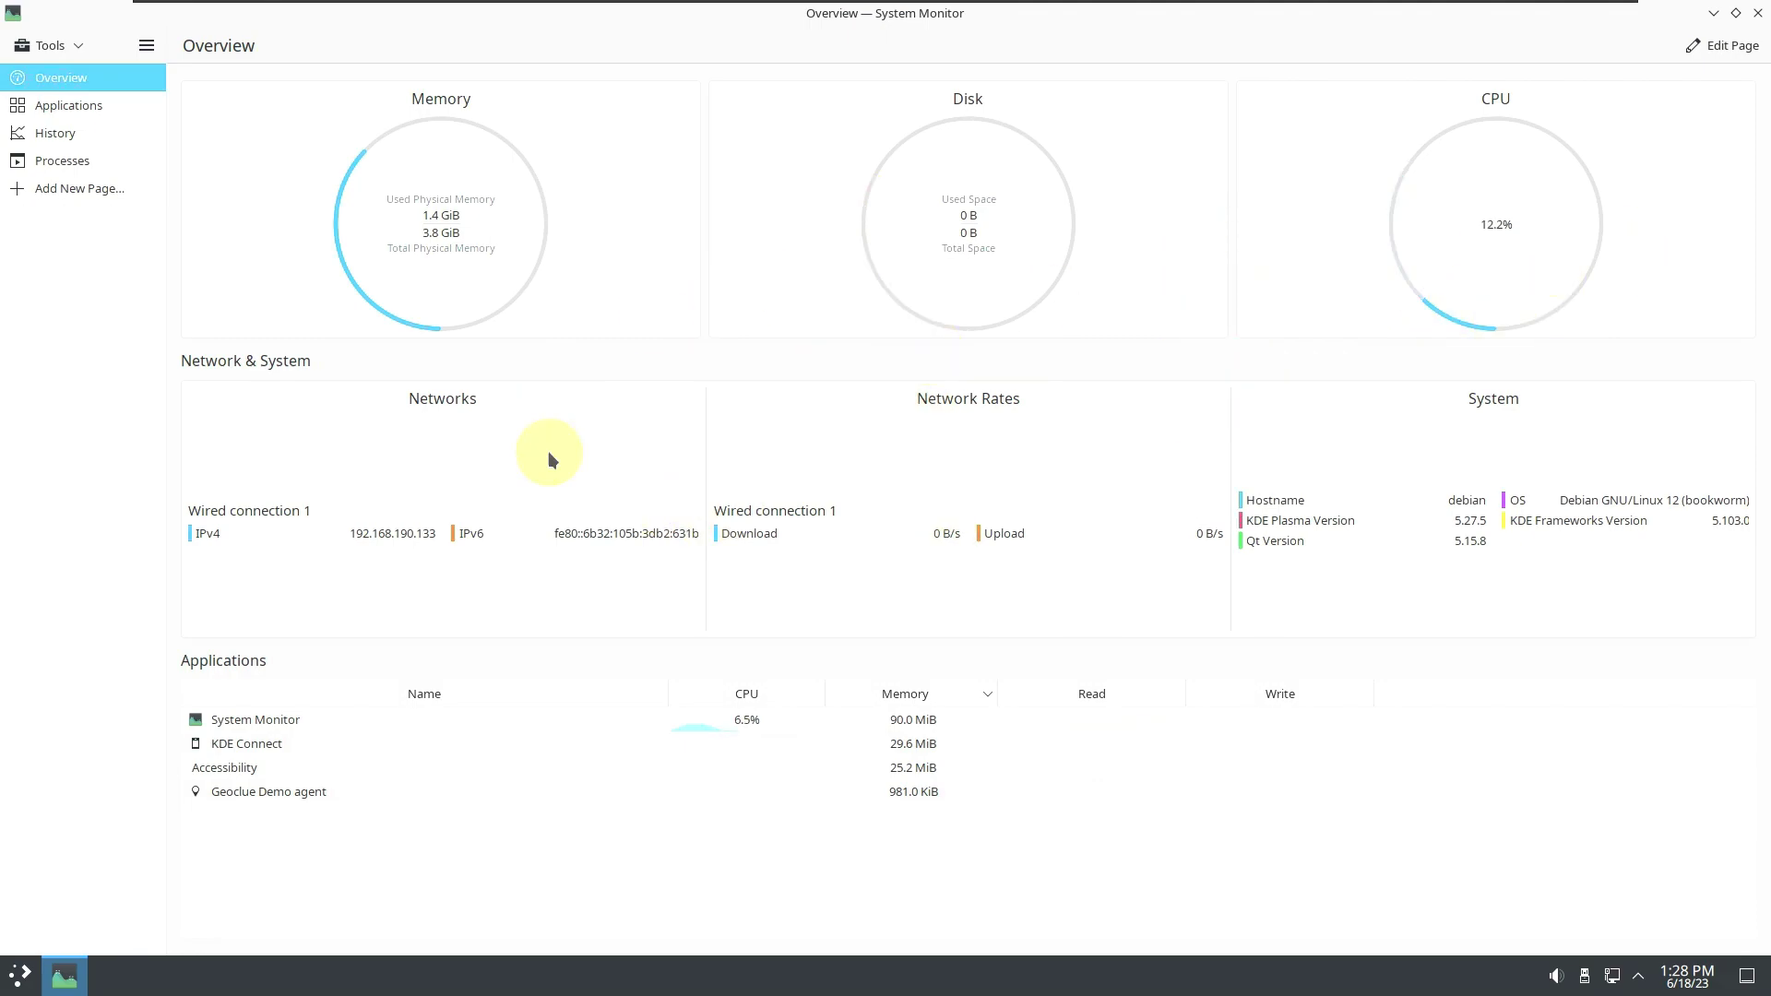
# Step: Examine System Monitor's Applications, History and Processes pages, show the processes as a tree, and close the program
pyautogui.click(134, 110)
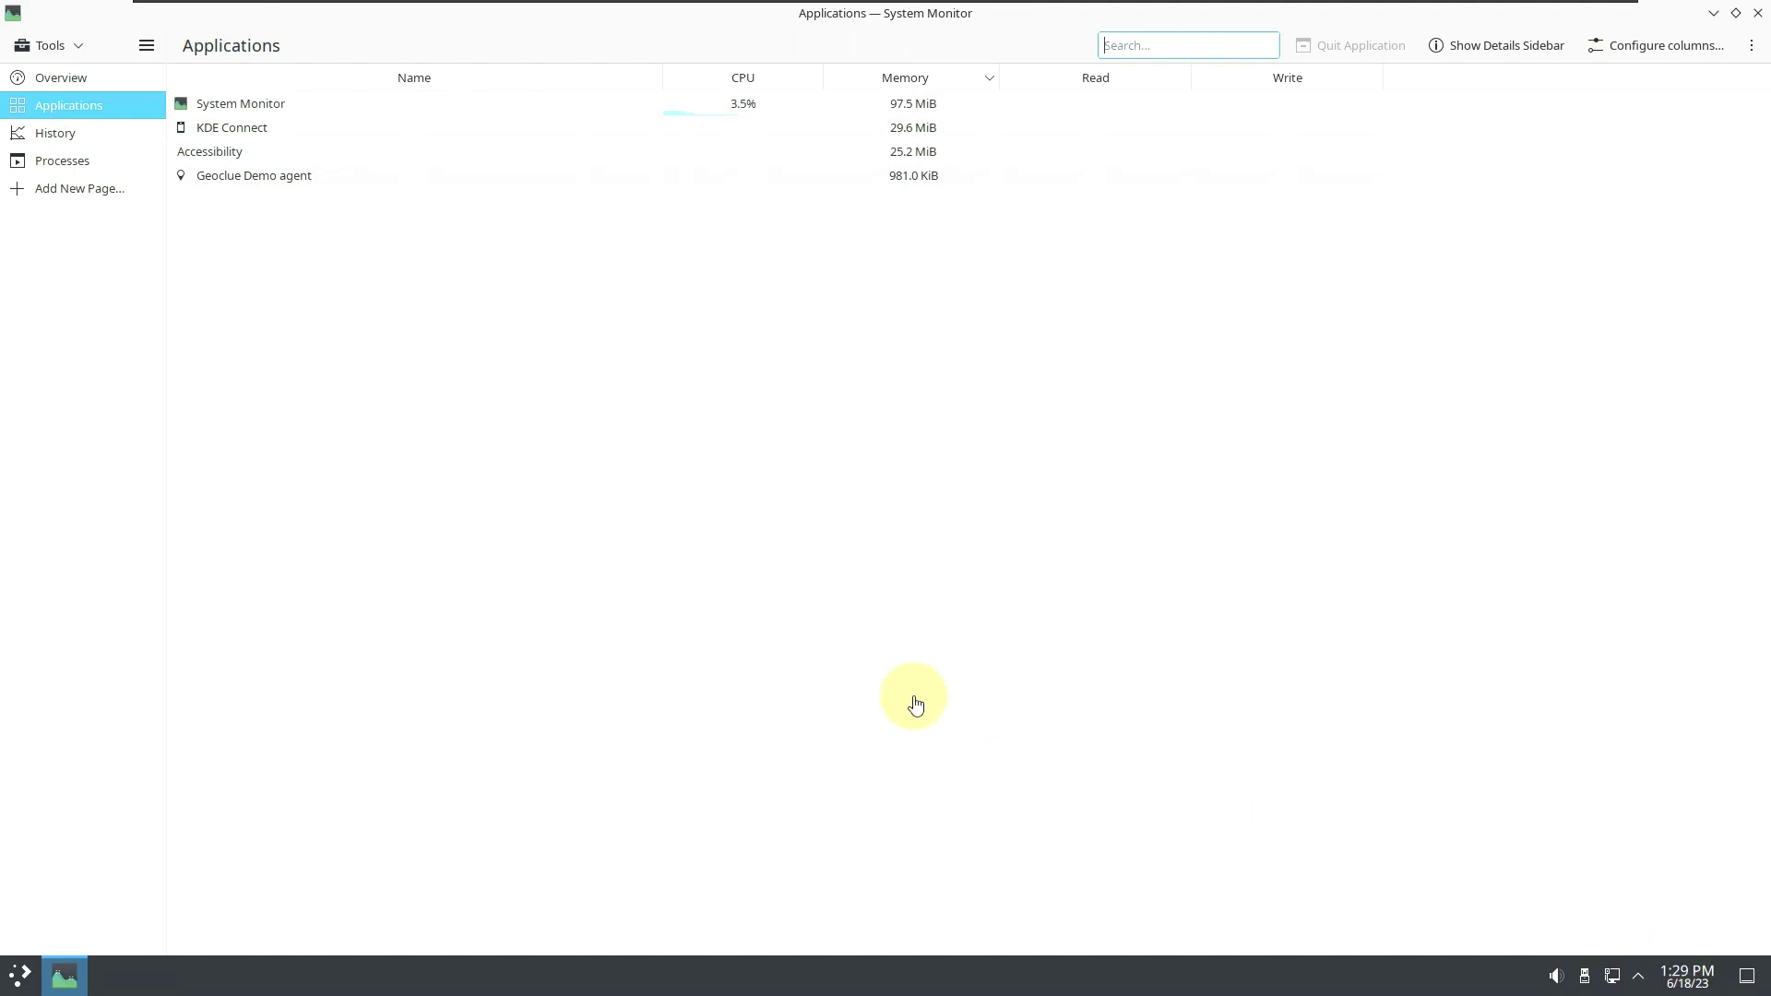
pyautogui.click(124, 141)
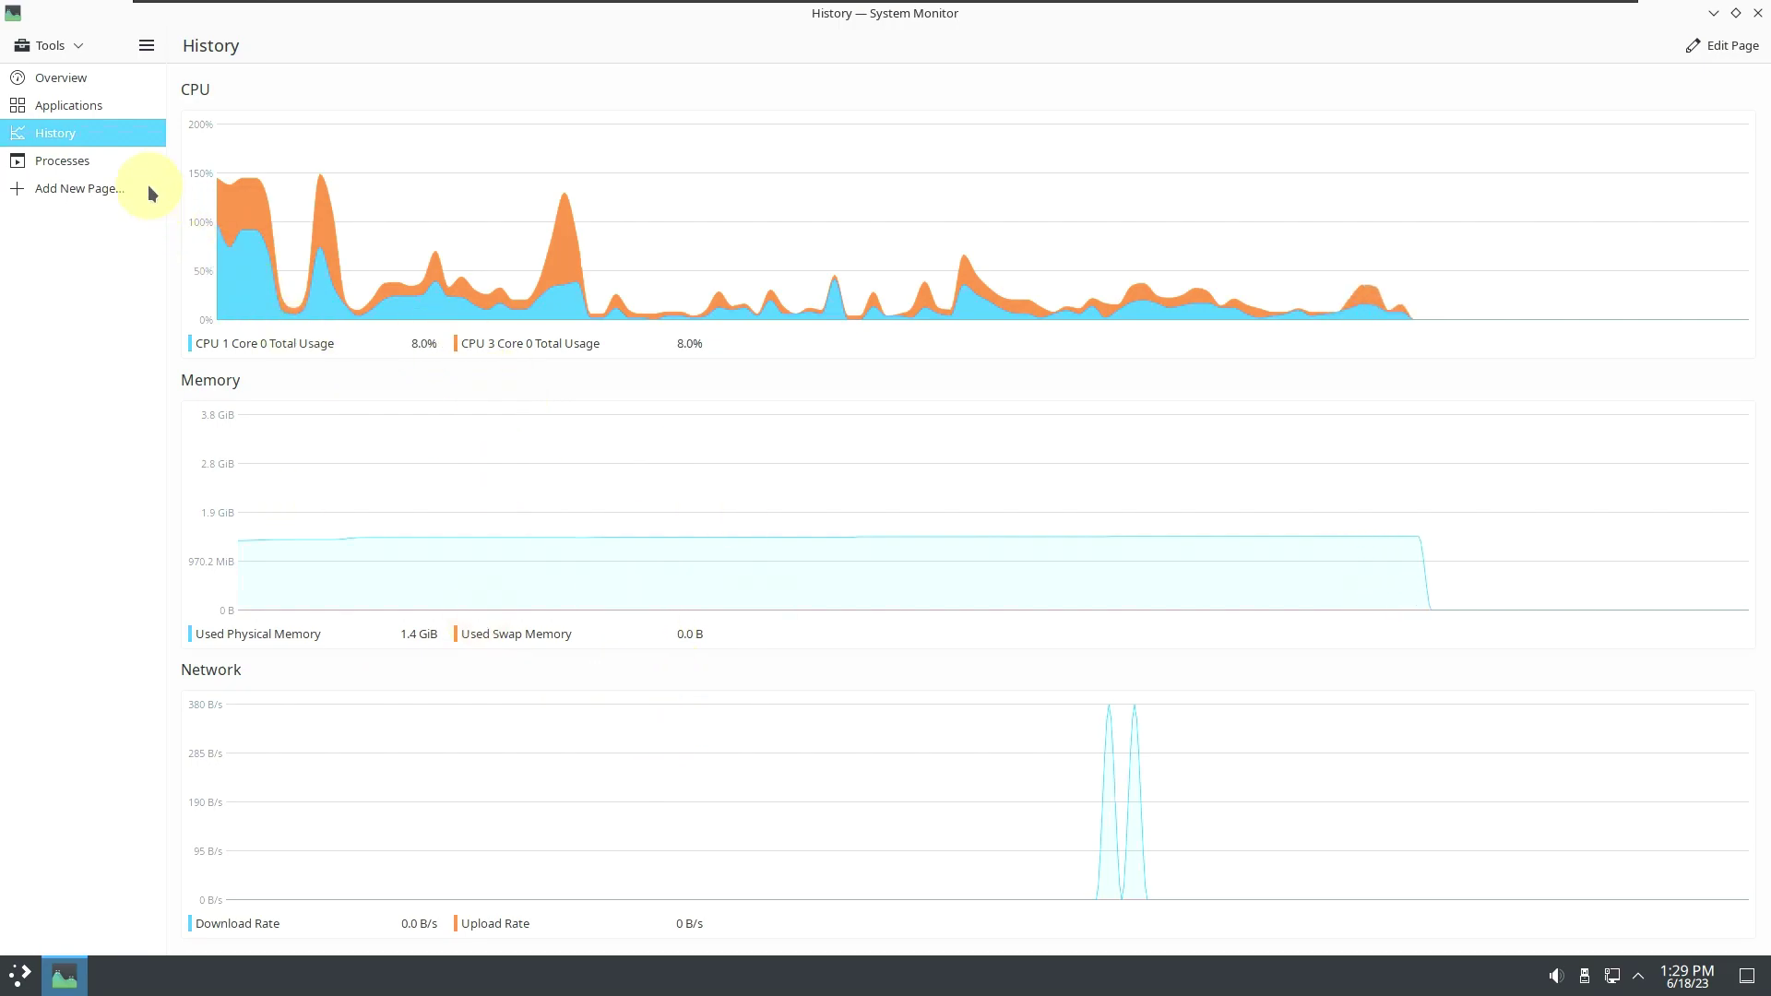
pyautogui.click(118, 156)
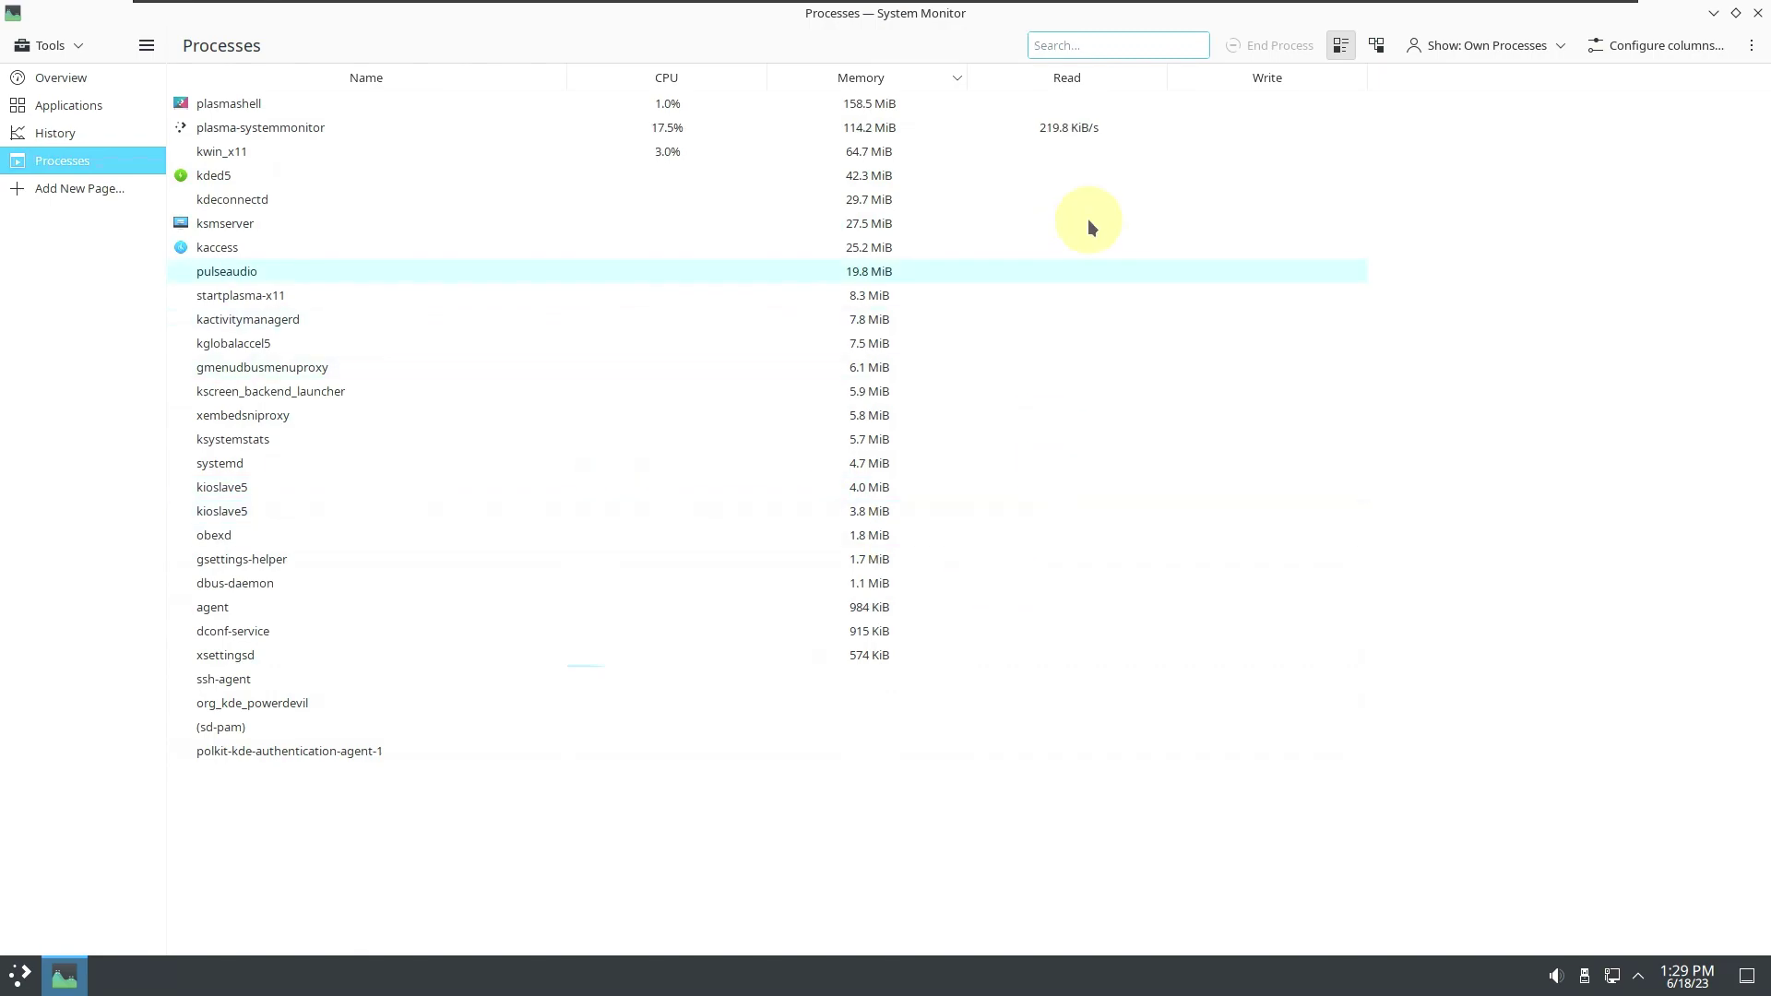
pyautogui.click(1382, 53)
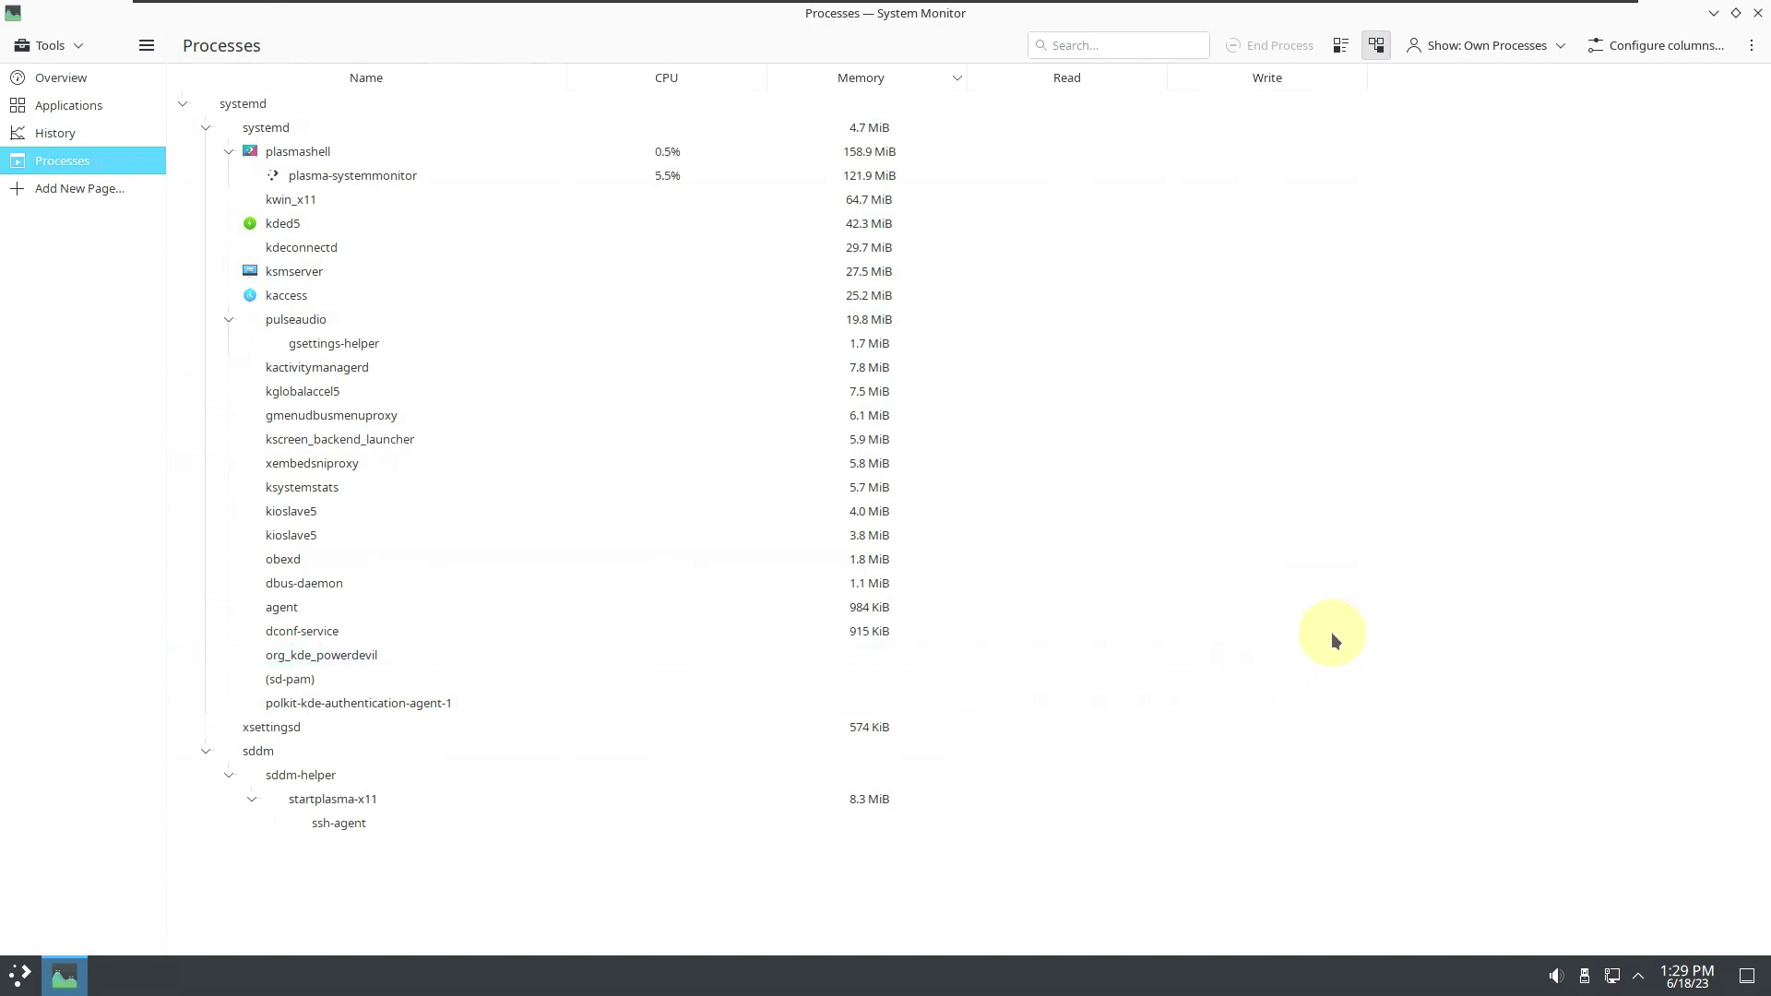
pyautogui.click(1758, 13)
# Step: Open the Konsole terminal and view its About Konsole version information, closing the dialog when done
pyautogui.click(19, 973)
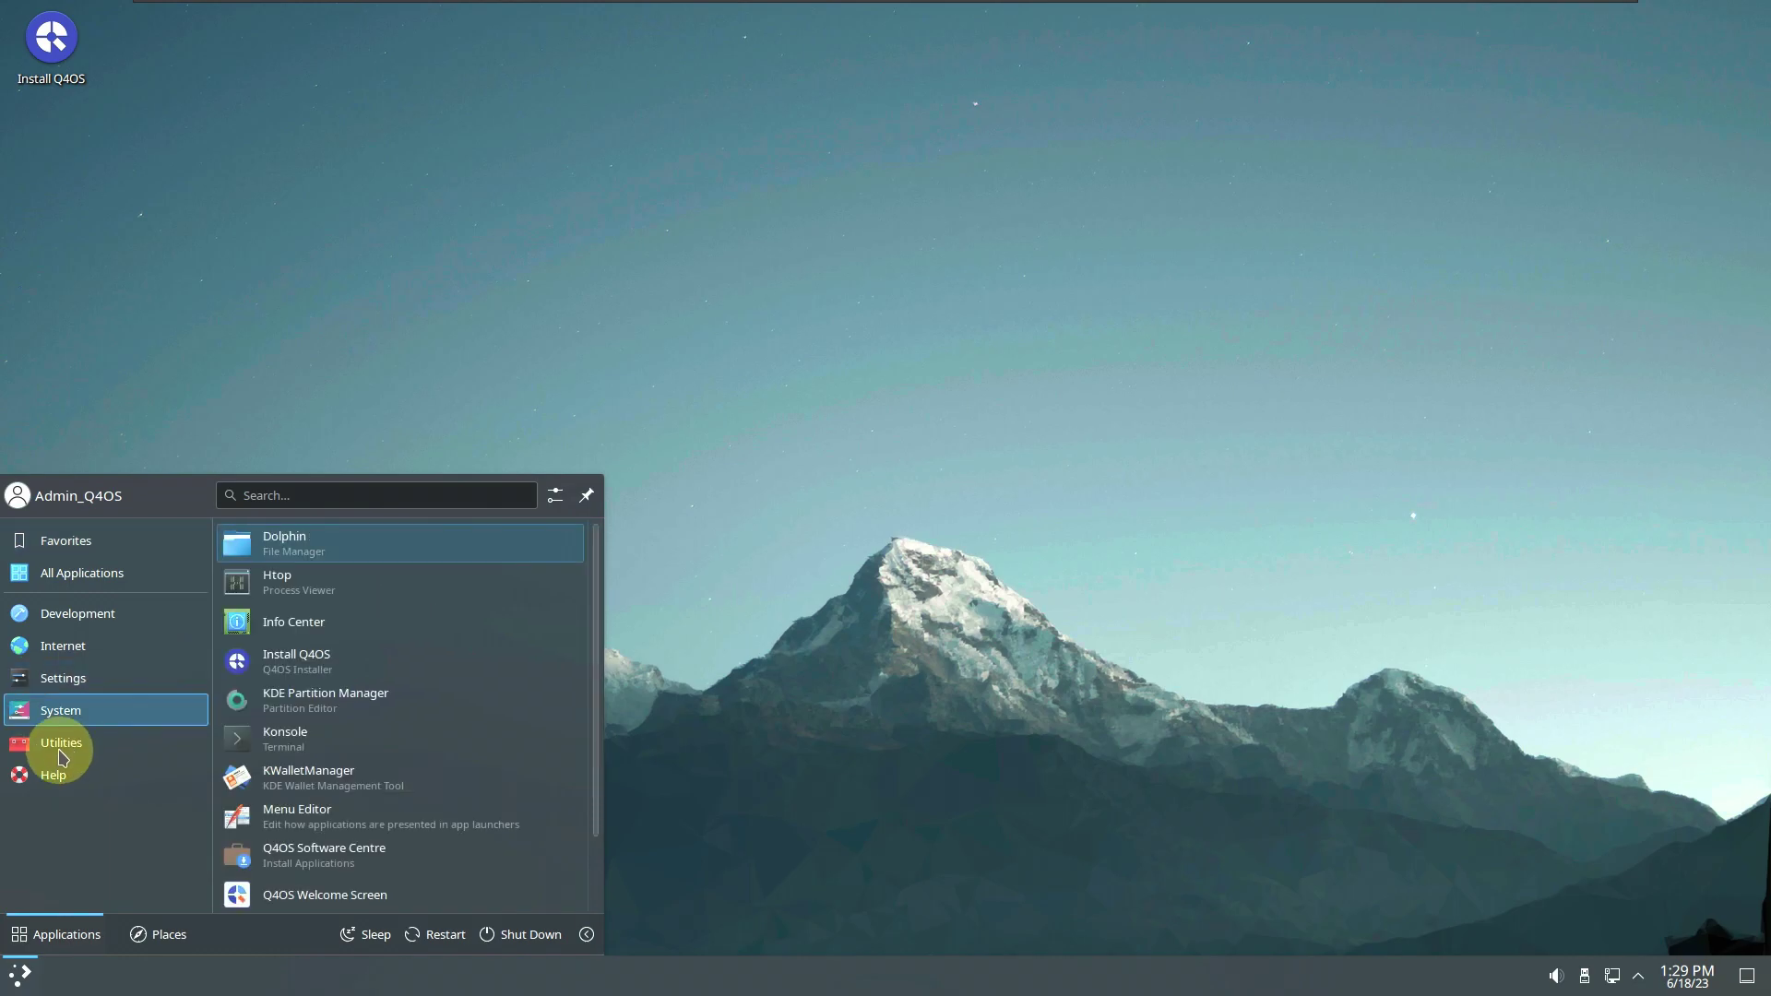
pyautogui.moveTo(137, 740)
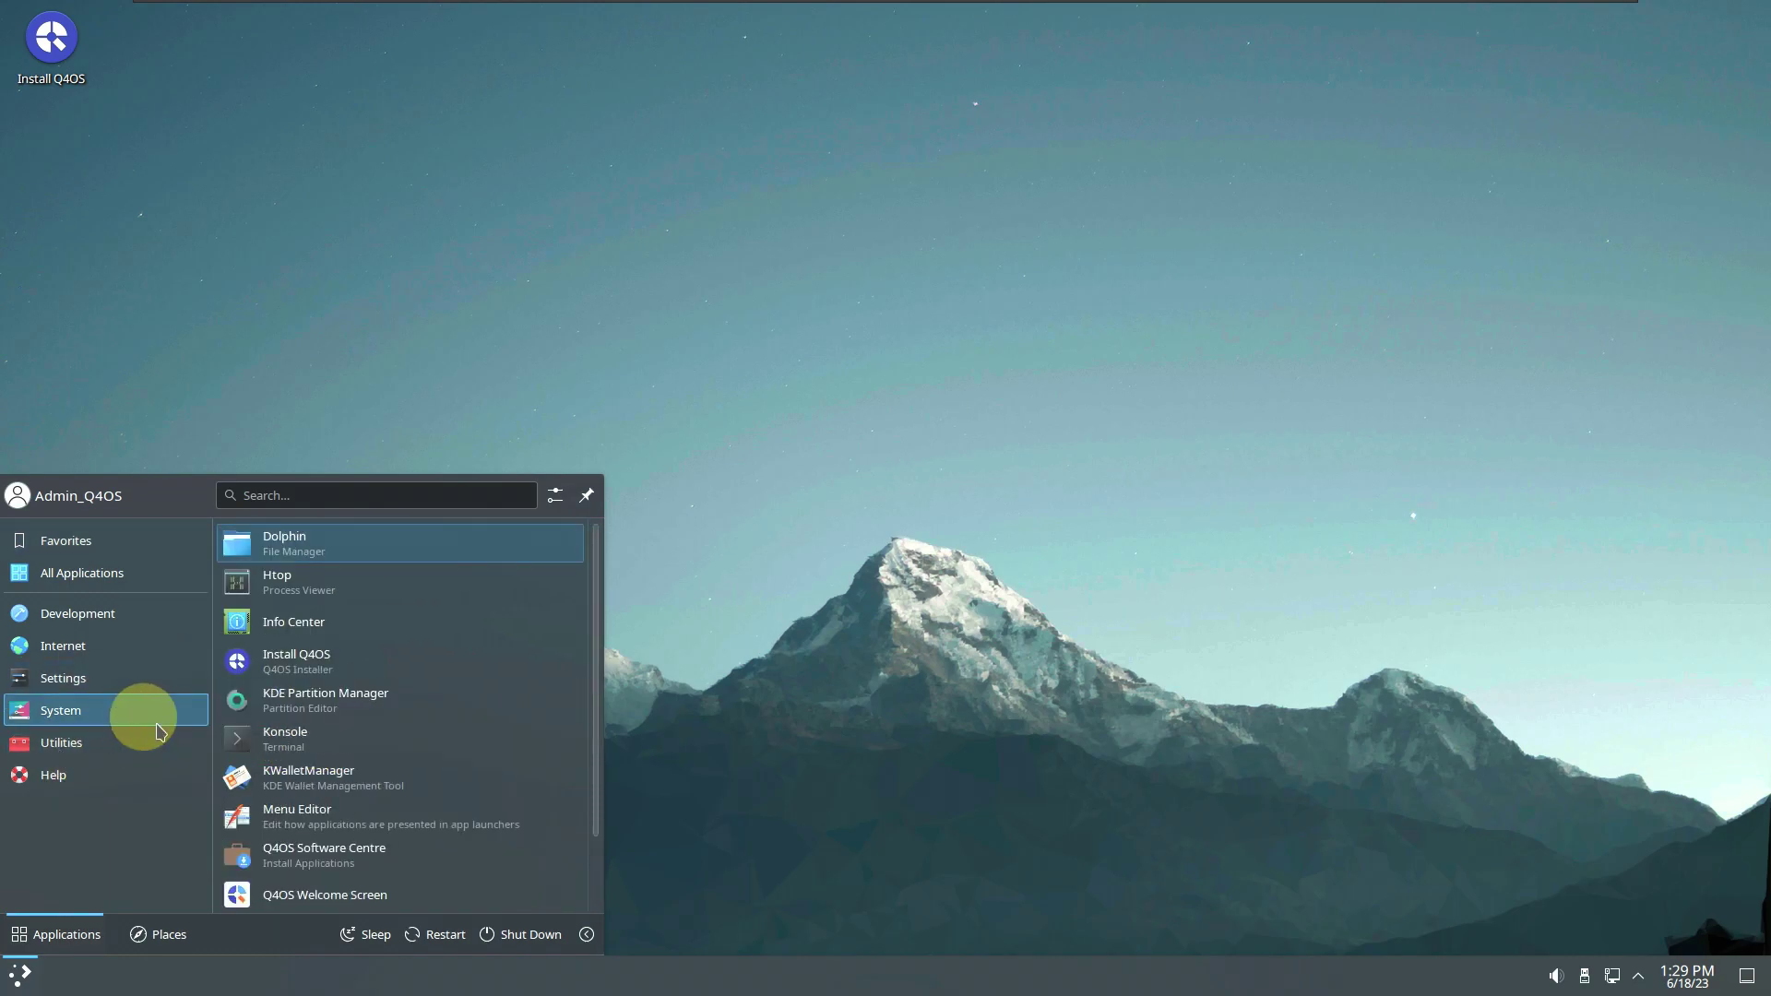
pyautogui.click(280, 749)
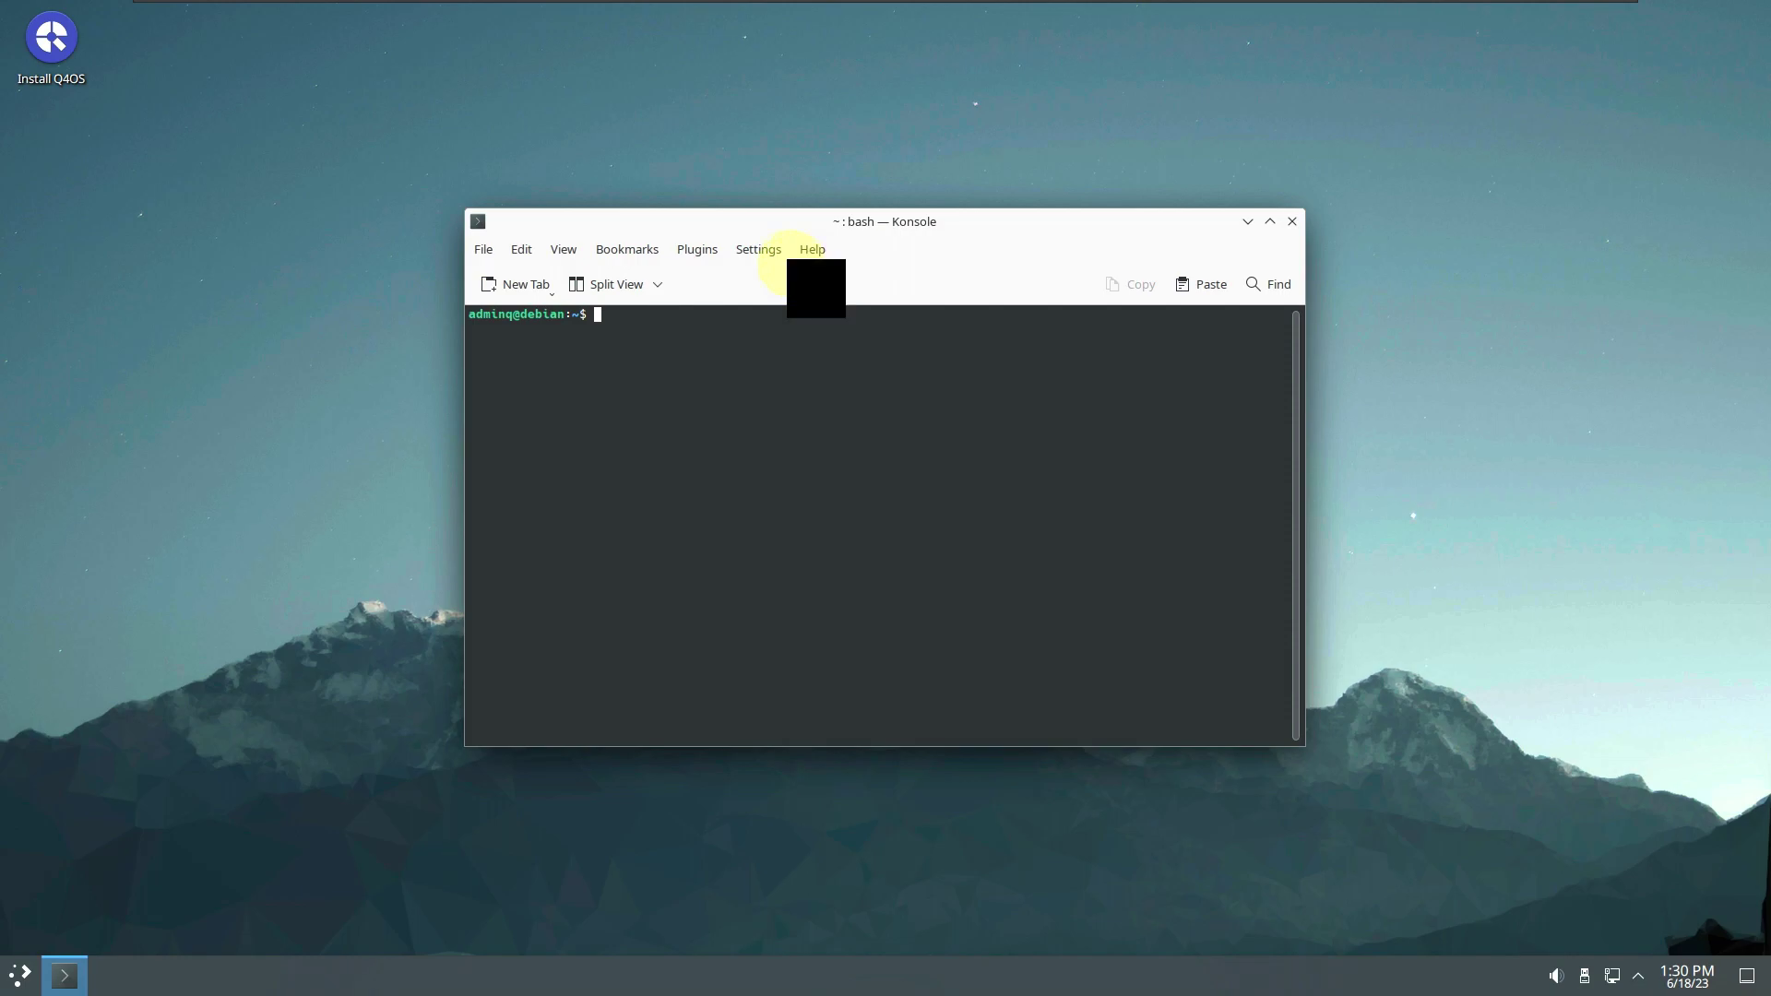
pyautogui.click(810, 251)
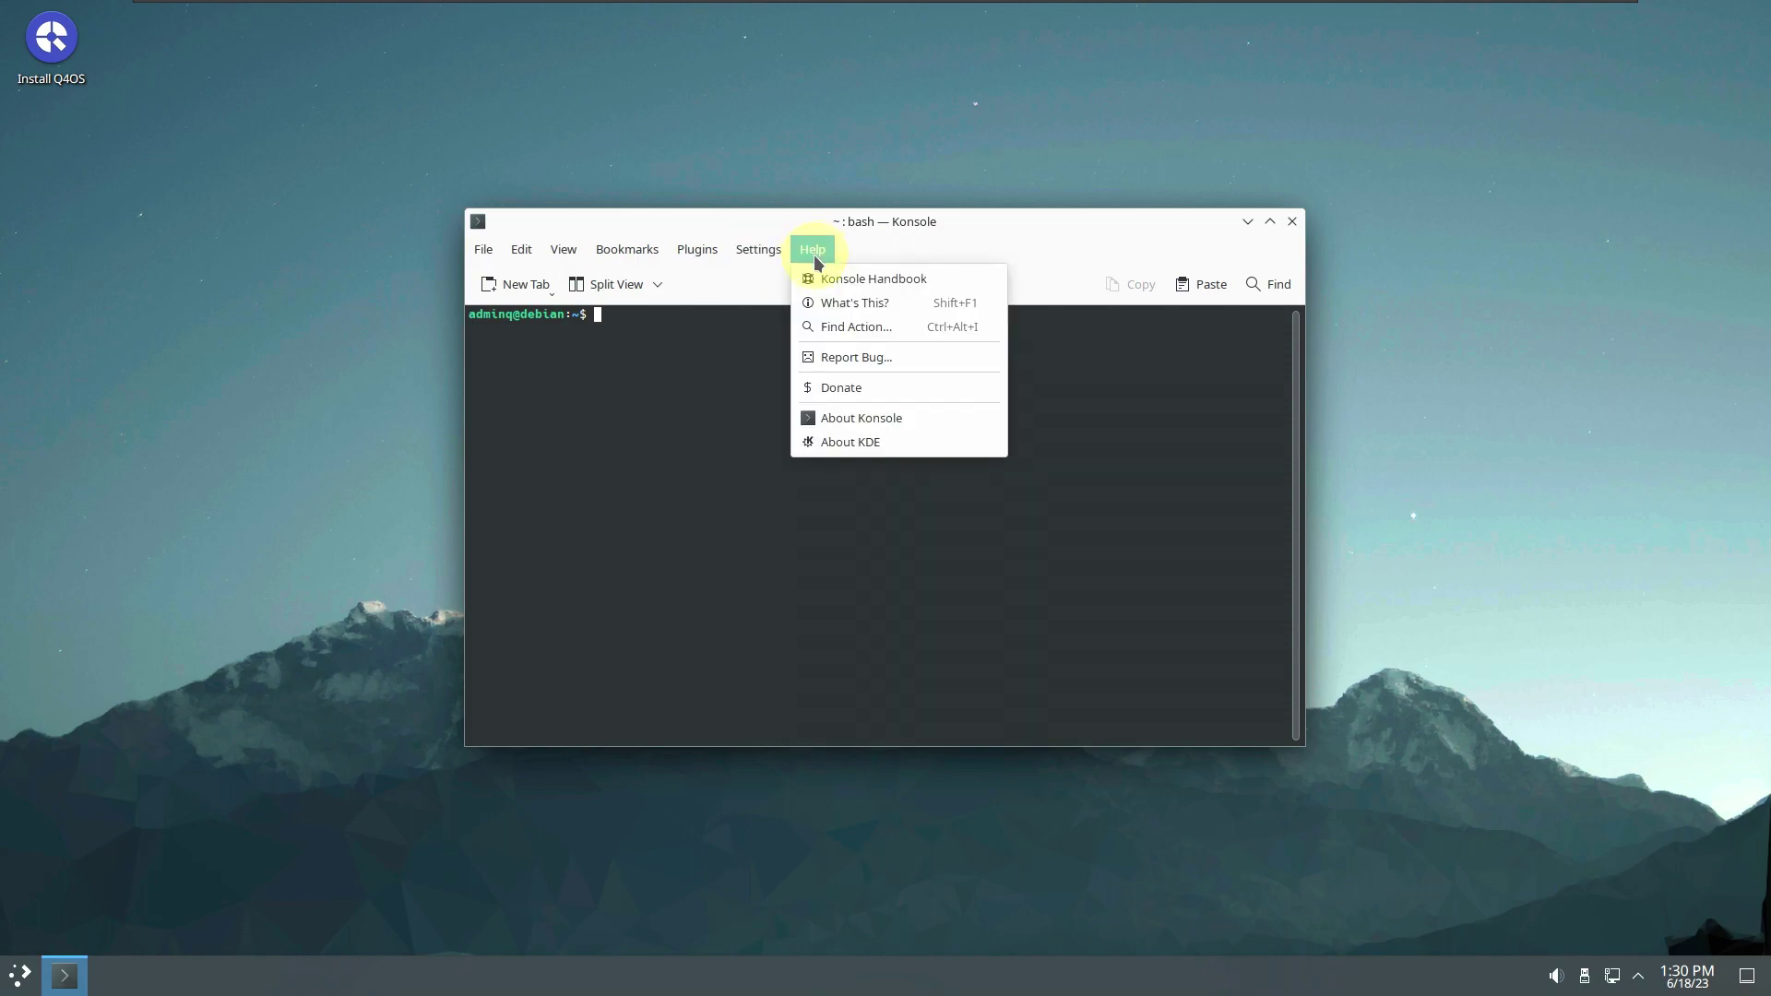
pyautogui.click(855, 425)
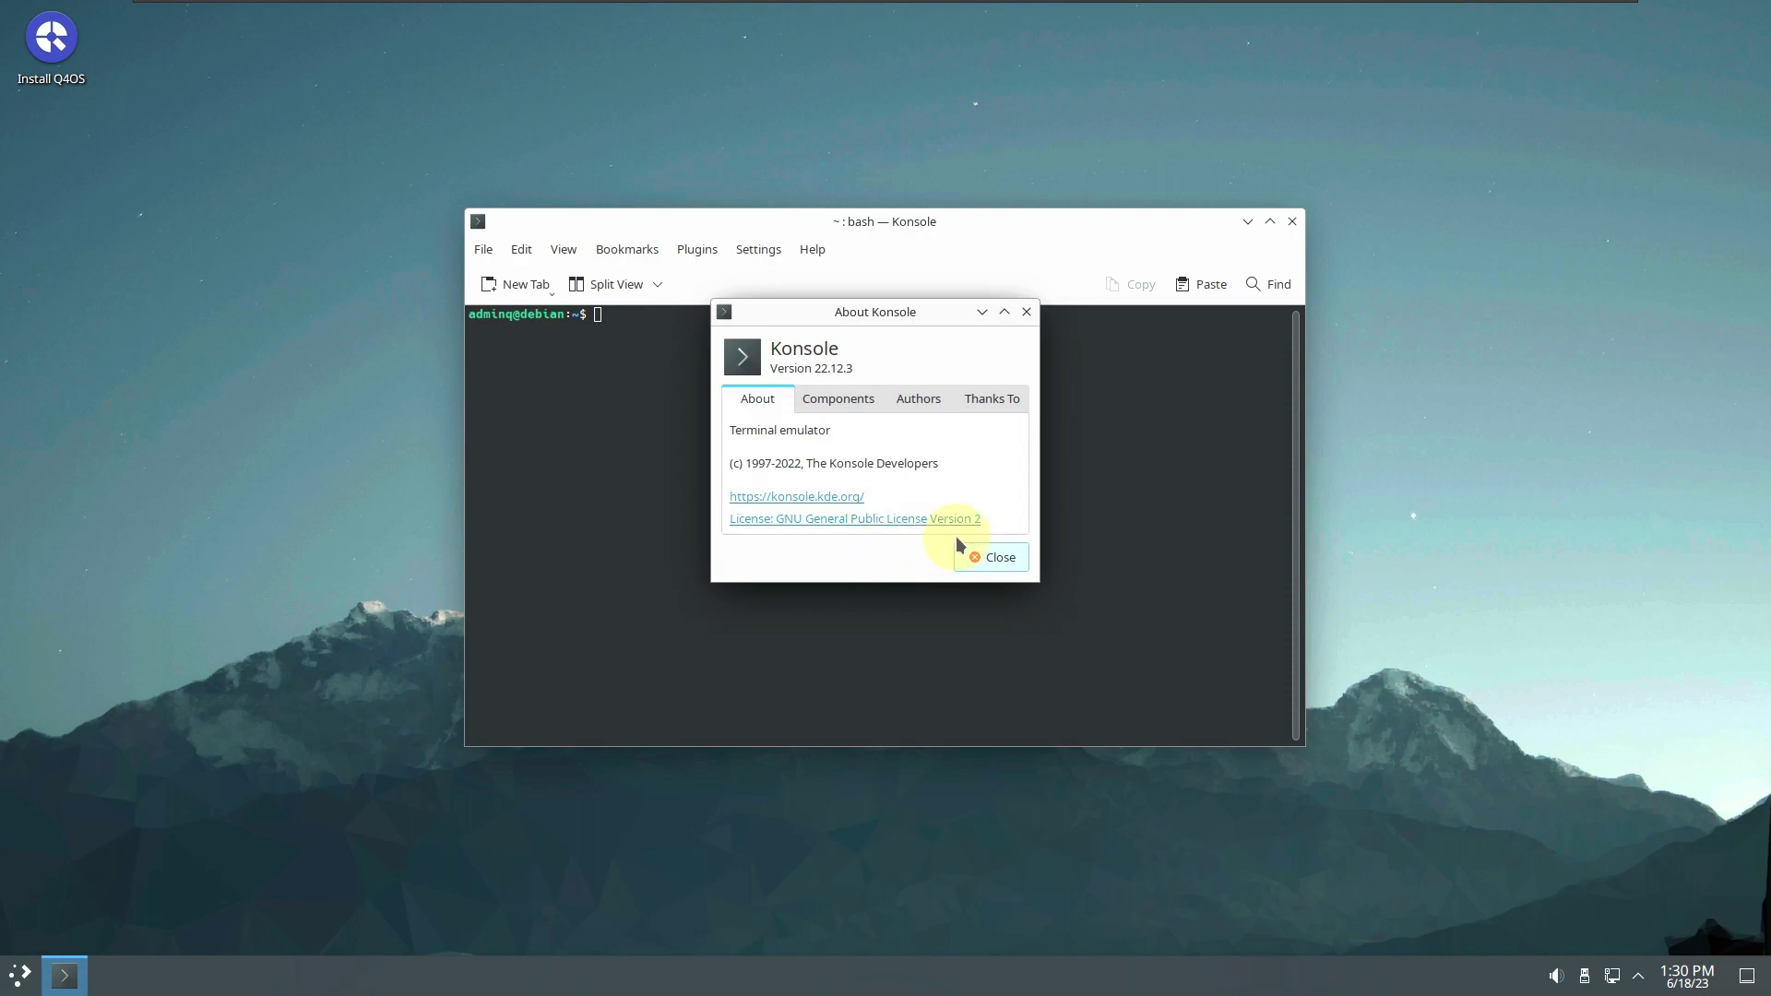
pyautogui.click(1022, 312)
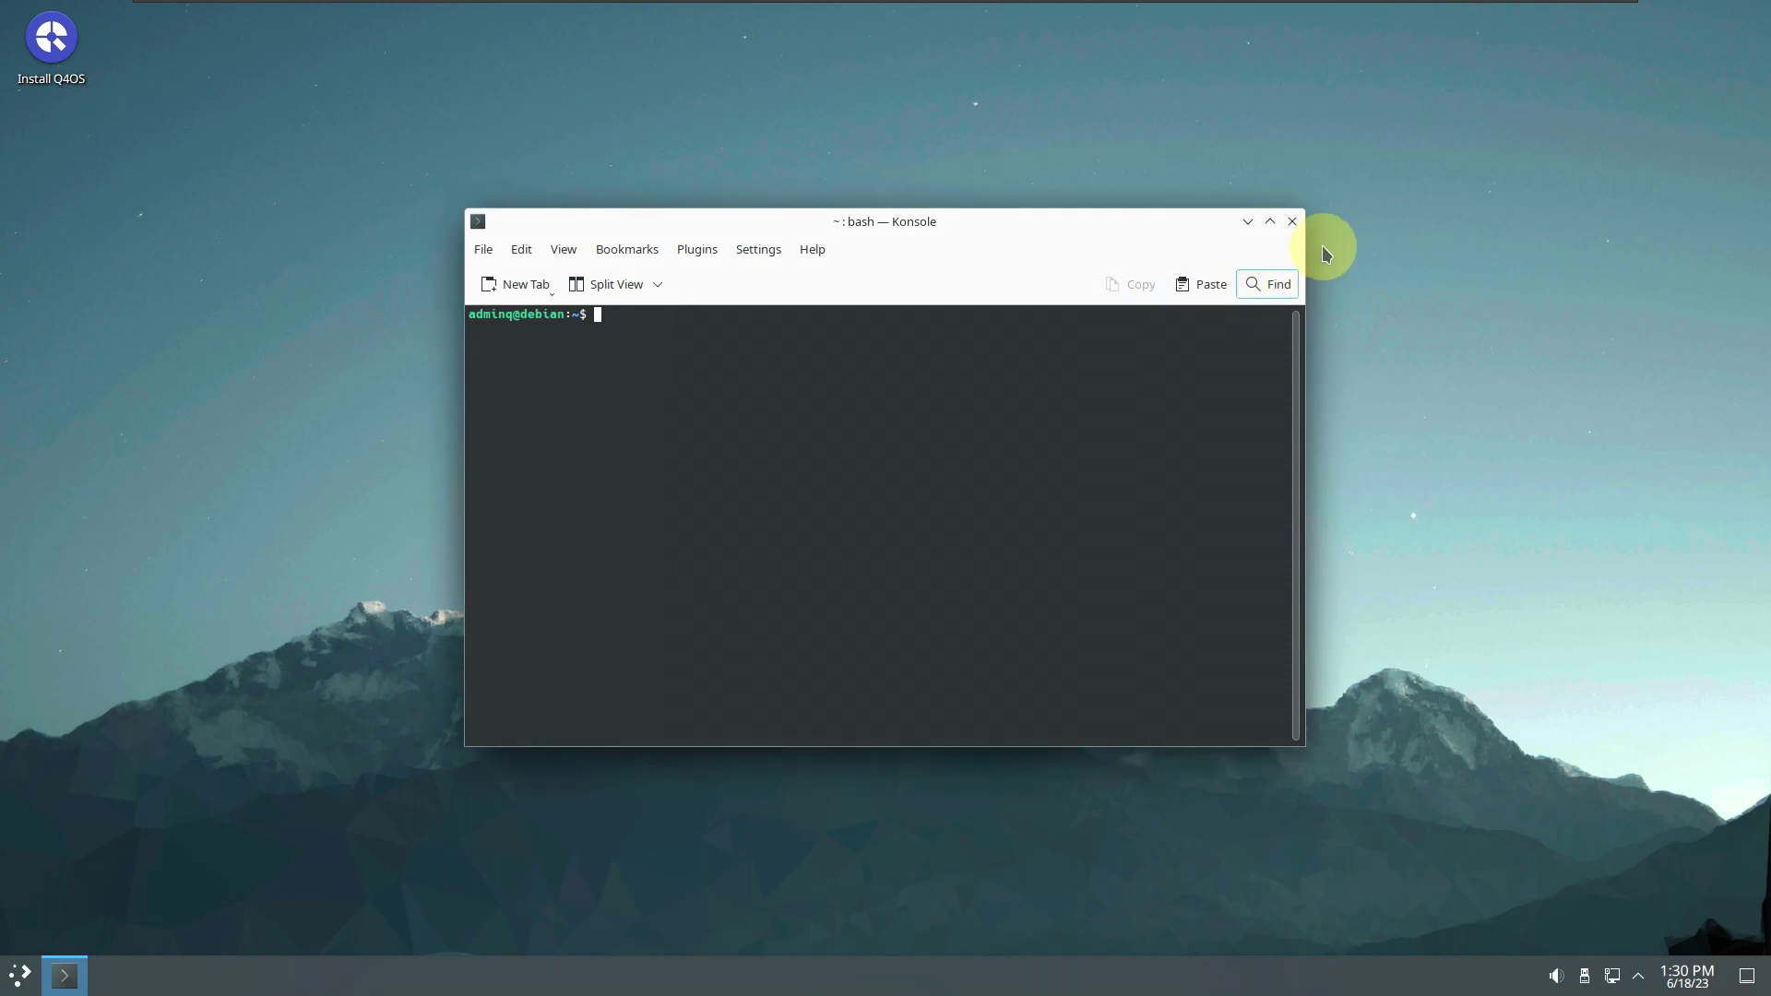
# Step: Maximize the terminal and query the system and graphics information with inxi, inxi -b and inxi -G
pyautogui.click(1268, 224)
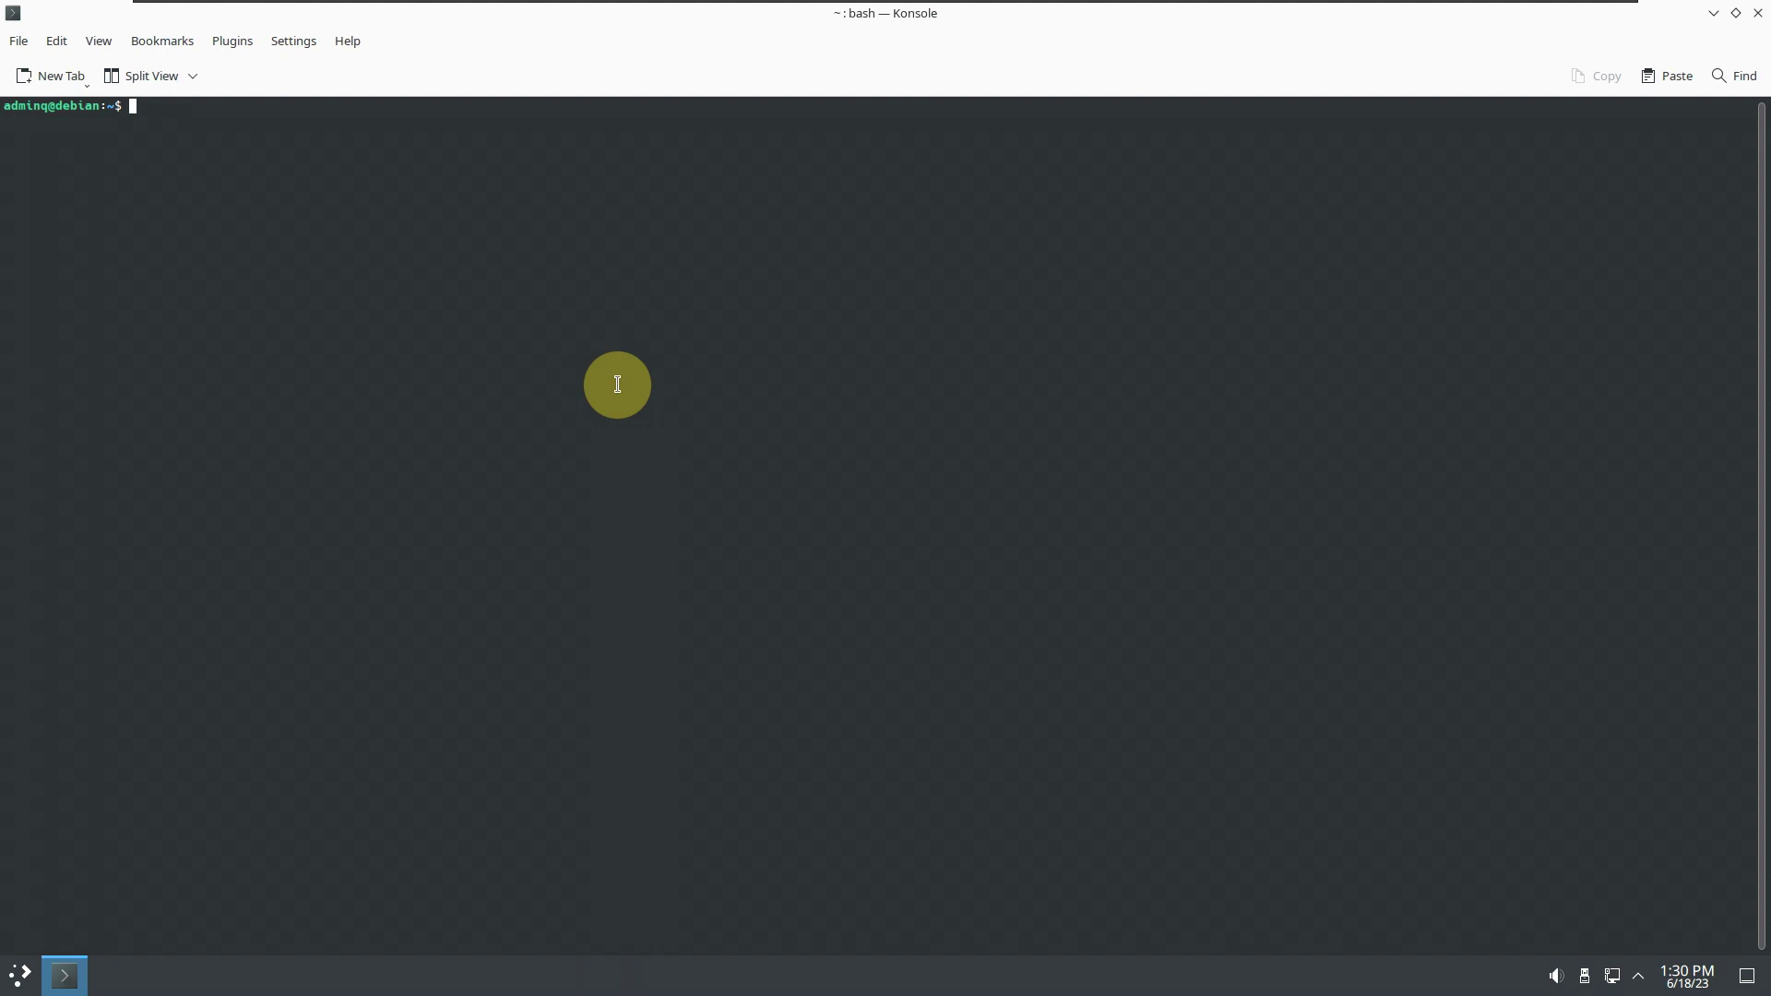
pyautogui.write('inxi')
pyautogui.press('Return')
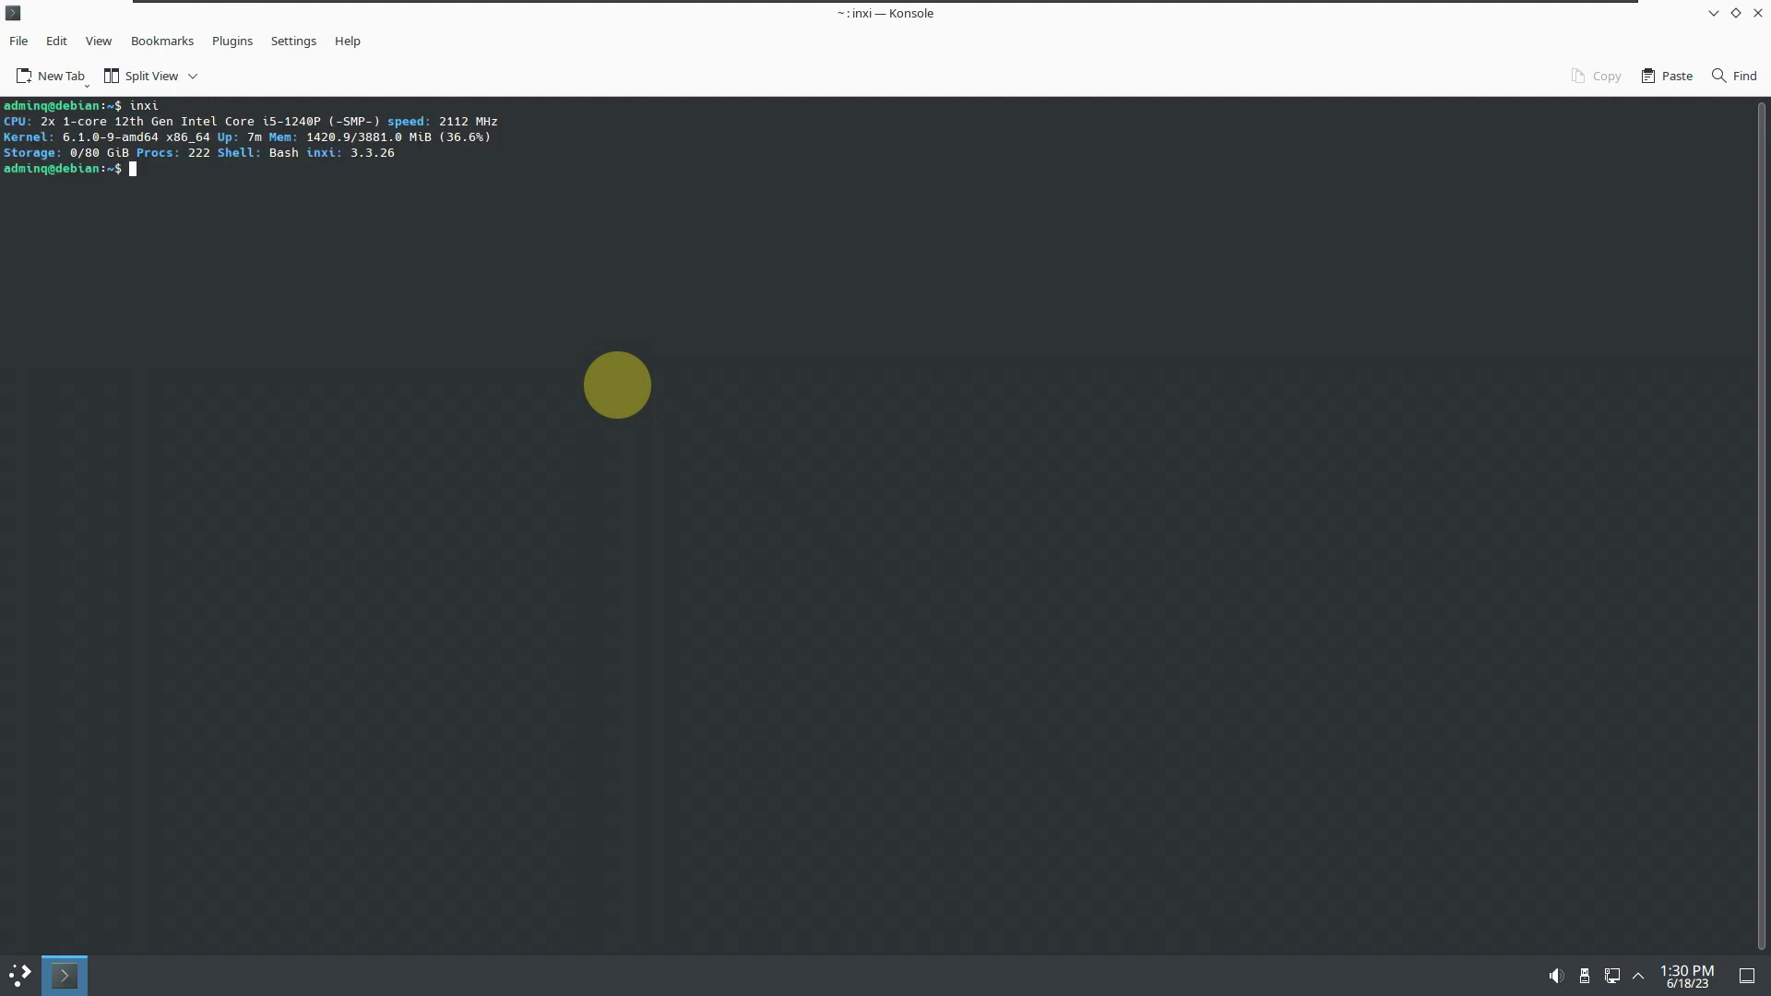
pyautogui.write('inxi -b')
pyautogui.press('Return')
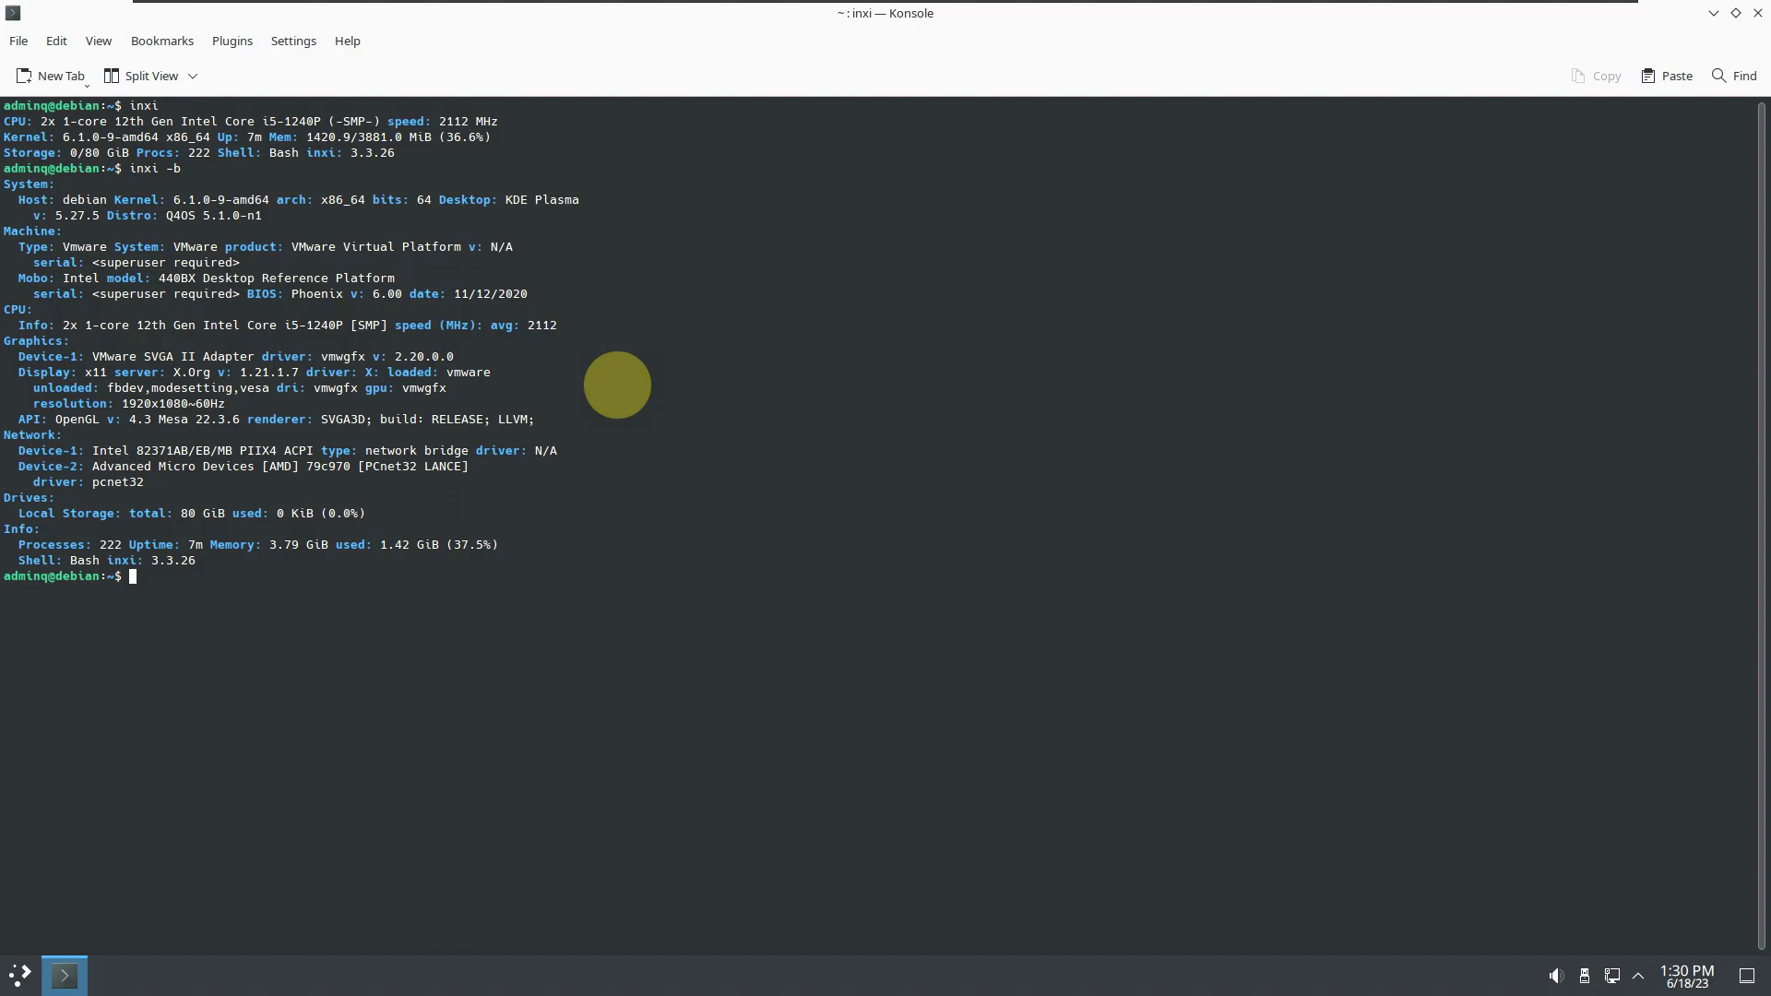
pyautogui.write('inxi -G')
pyautogui.press('Return')
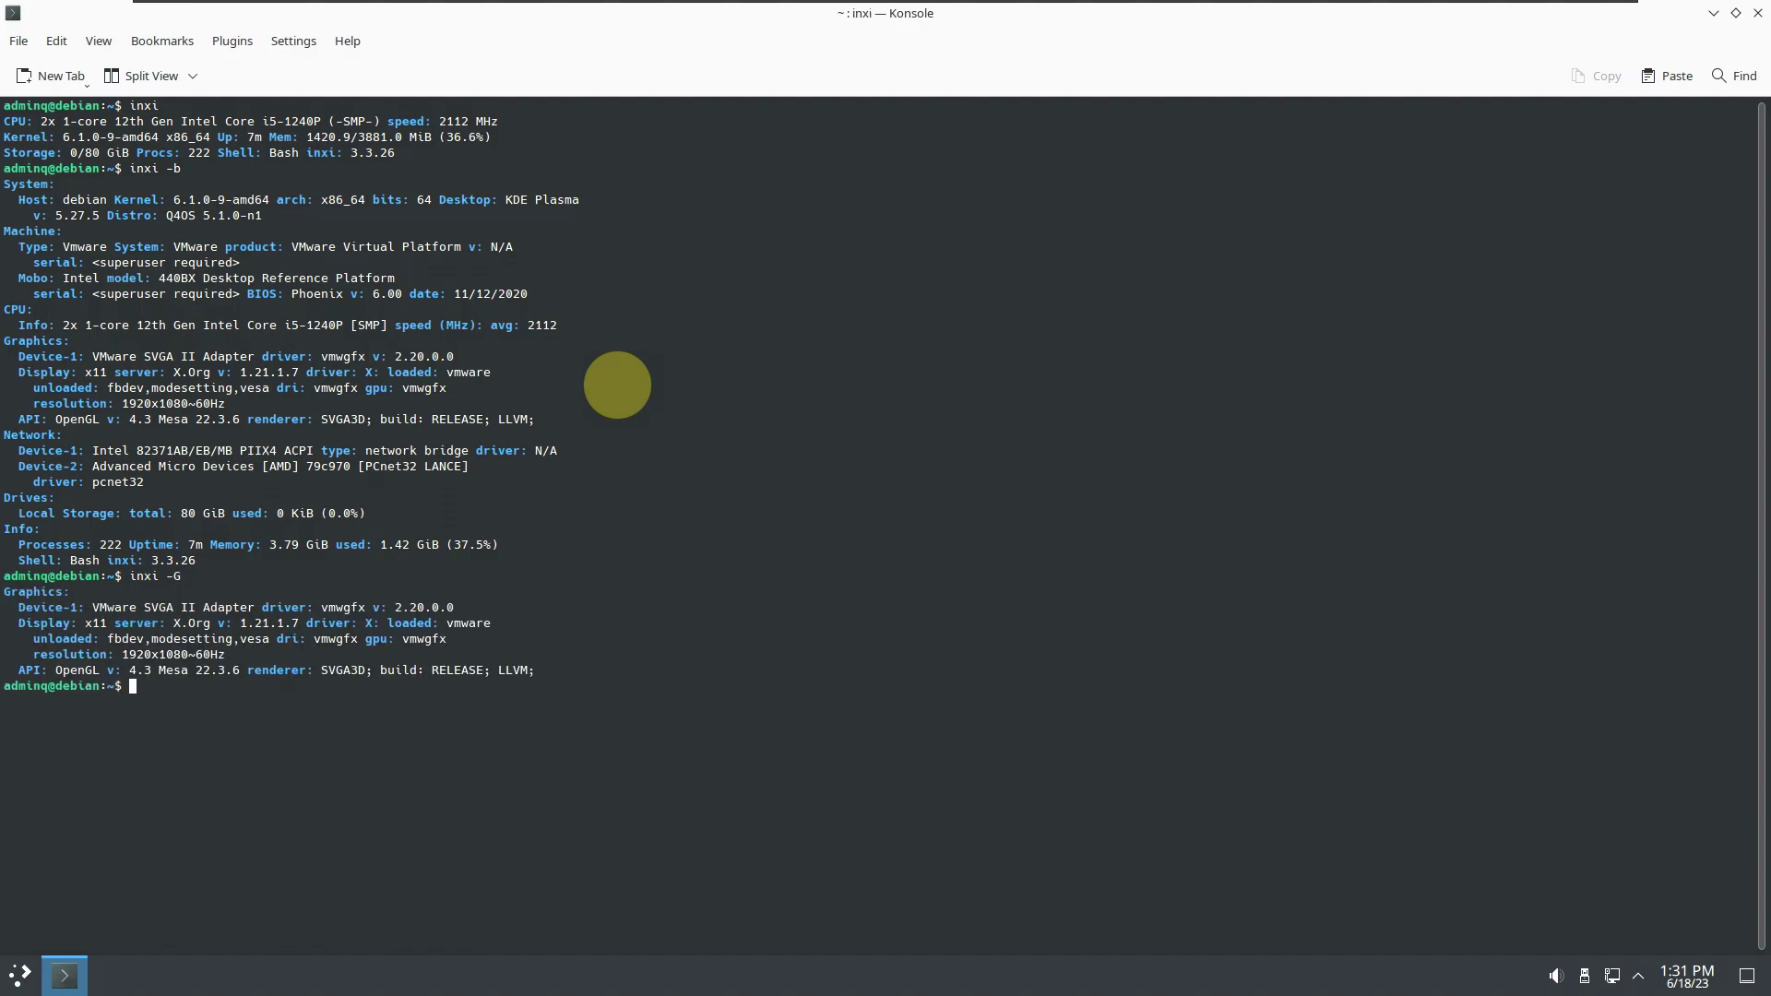
# Step: Print the distribution identification with cat /etc/issue and try to run neofetch
pyautogui.write('cat /et')
pyautogui.press('BackSpace')
pyautogui.write('c/issue')
pyautogui.press('Return')
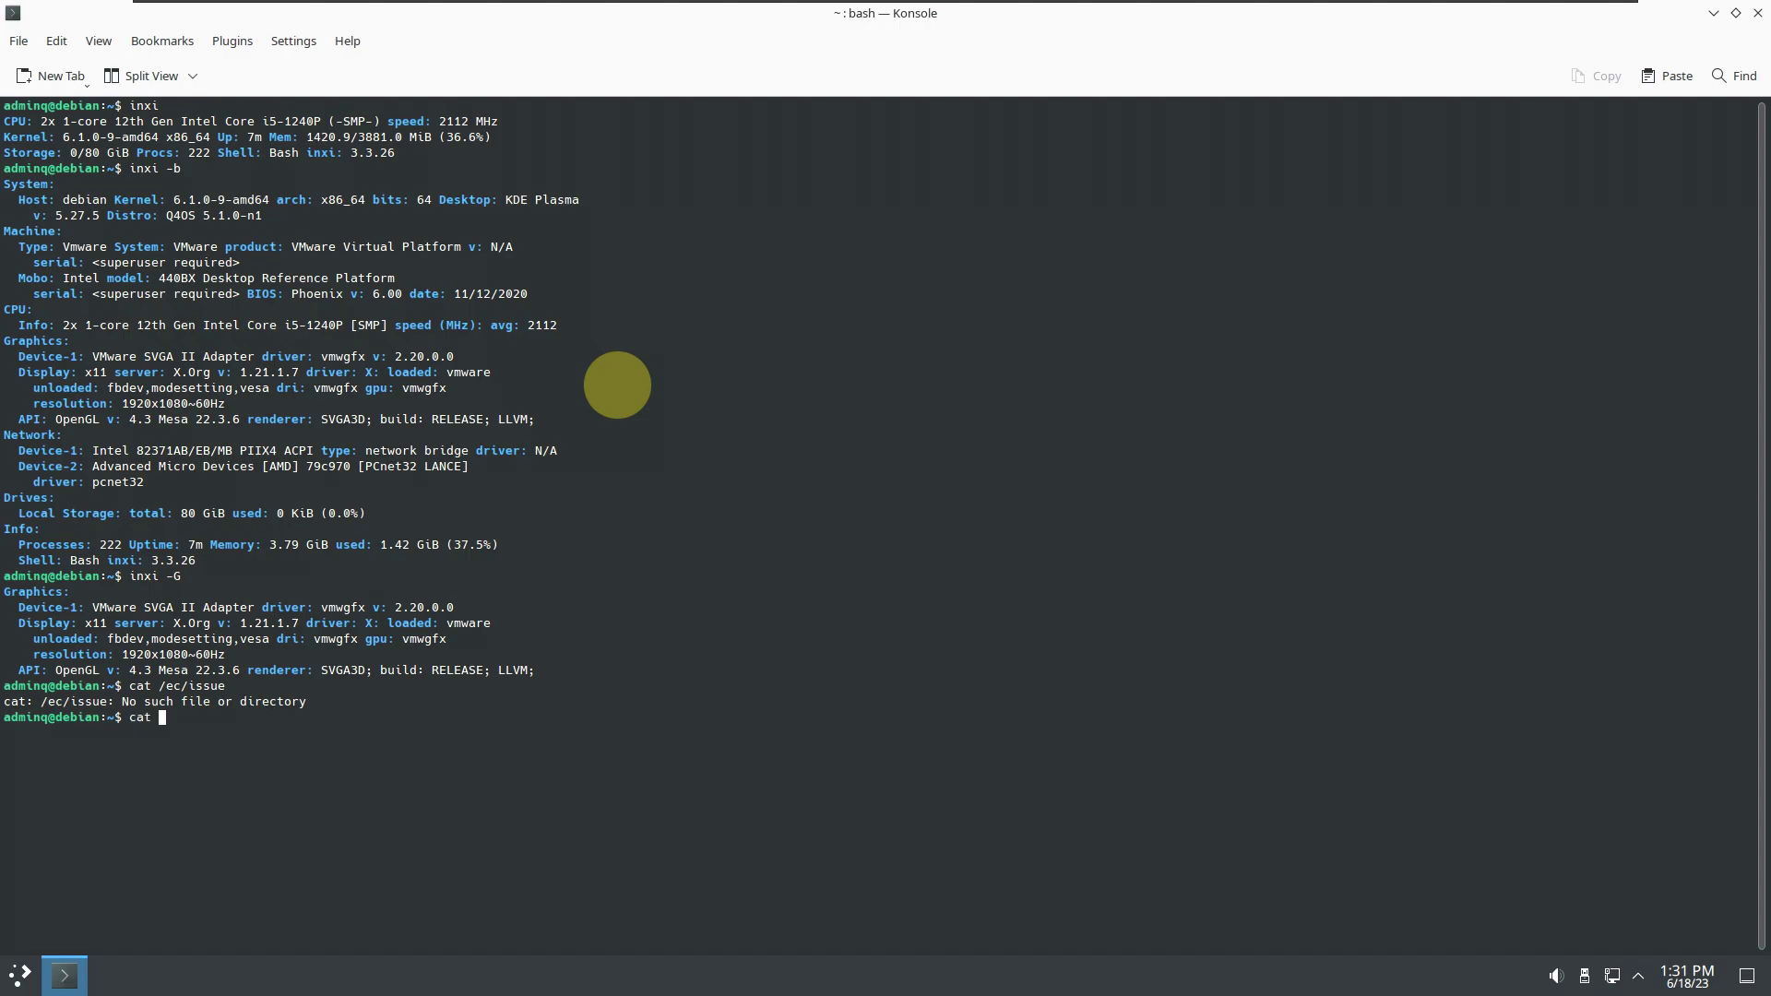
pyautogui.write('c/issue')
pyautogui.press('Return')
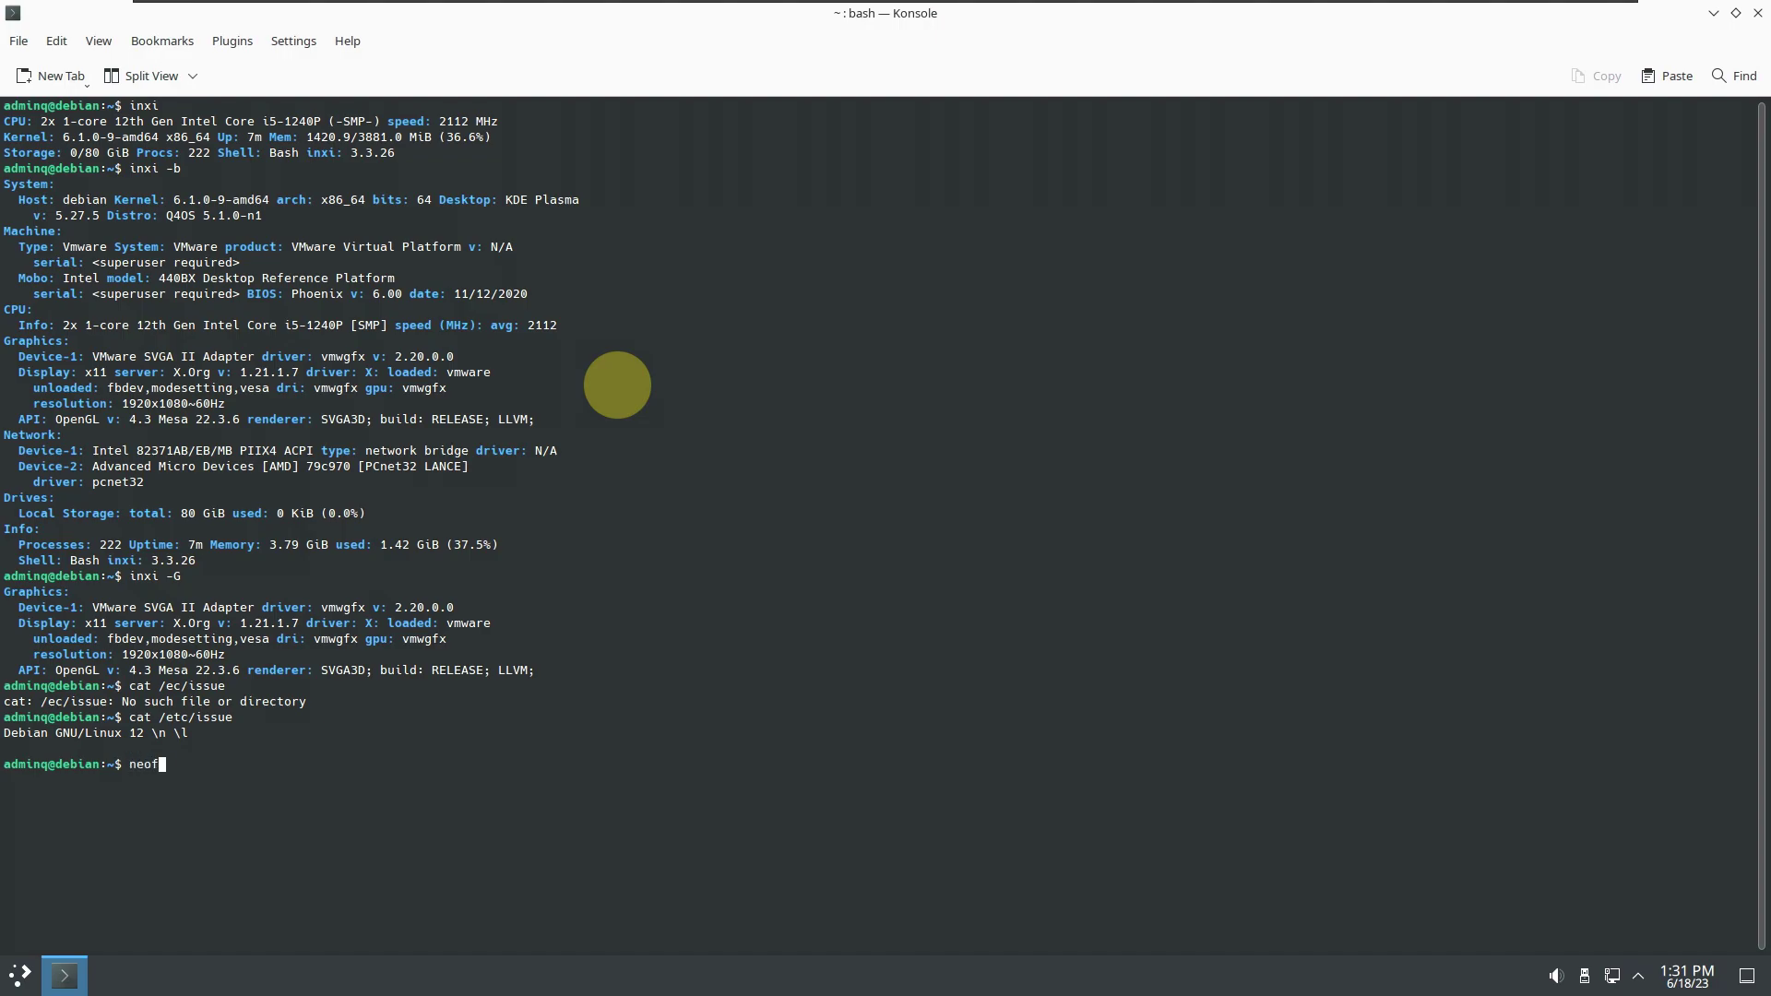
pyautogui.write('neofetch')
pyautogui.press('Return')
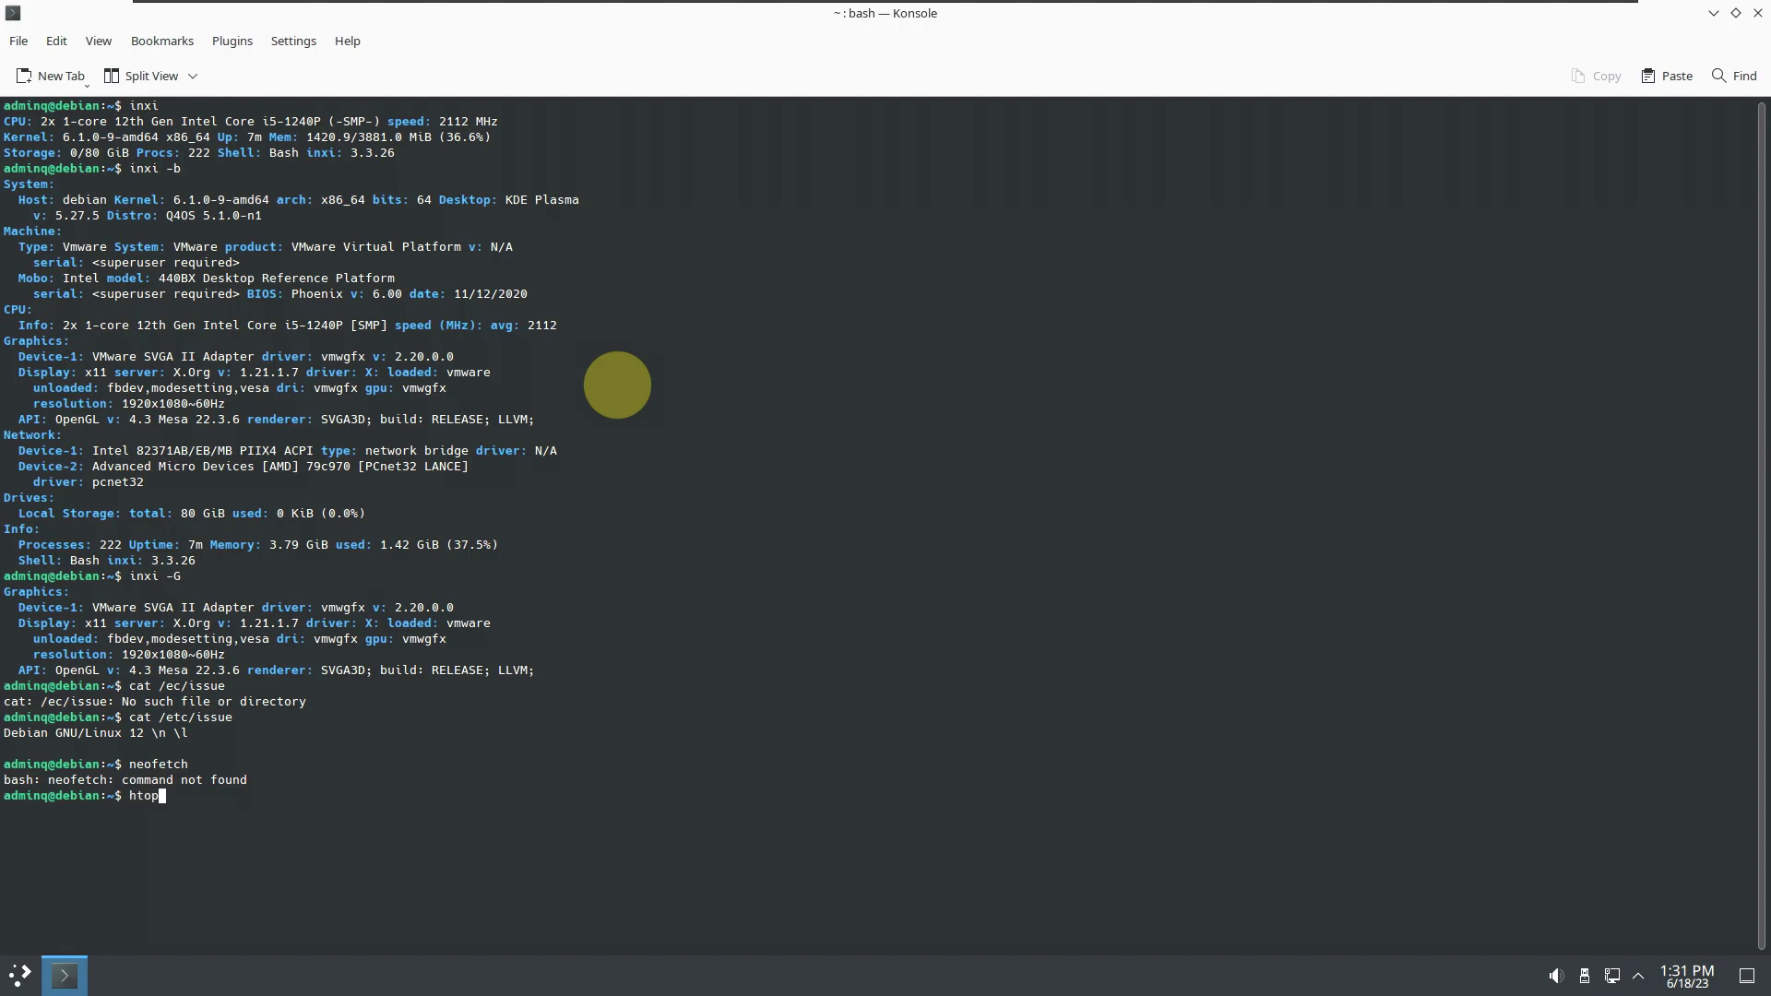
# Step: Run htop and look through its list of running processes
pyautogui.press('Return')
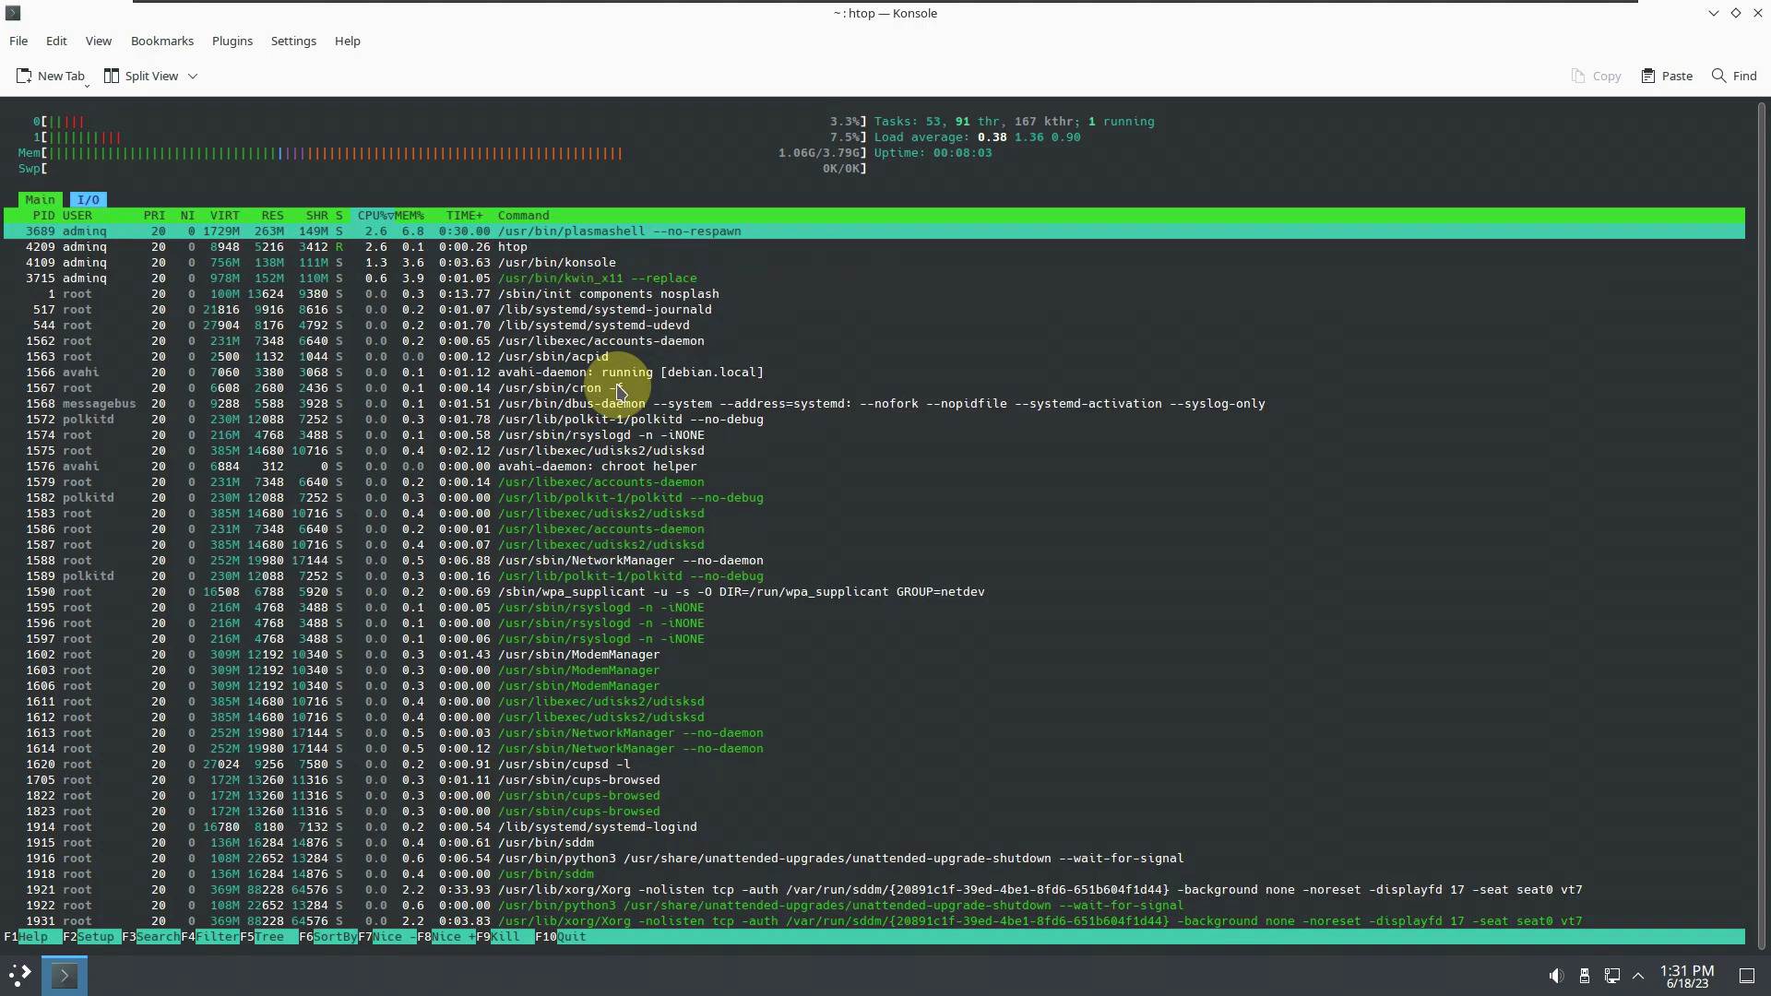
pyautogui.scroll(-4, 818, 486)
pyautogui.scroll(-5, 824, 496)
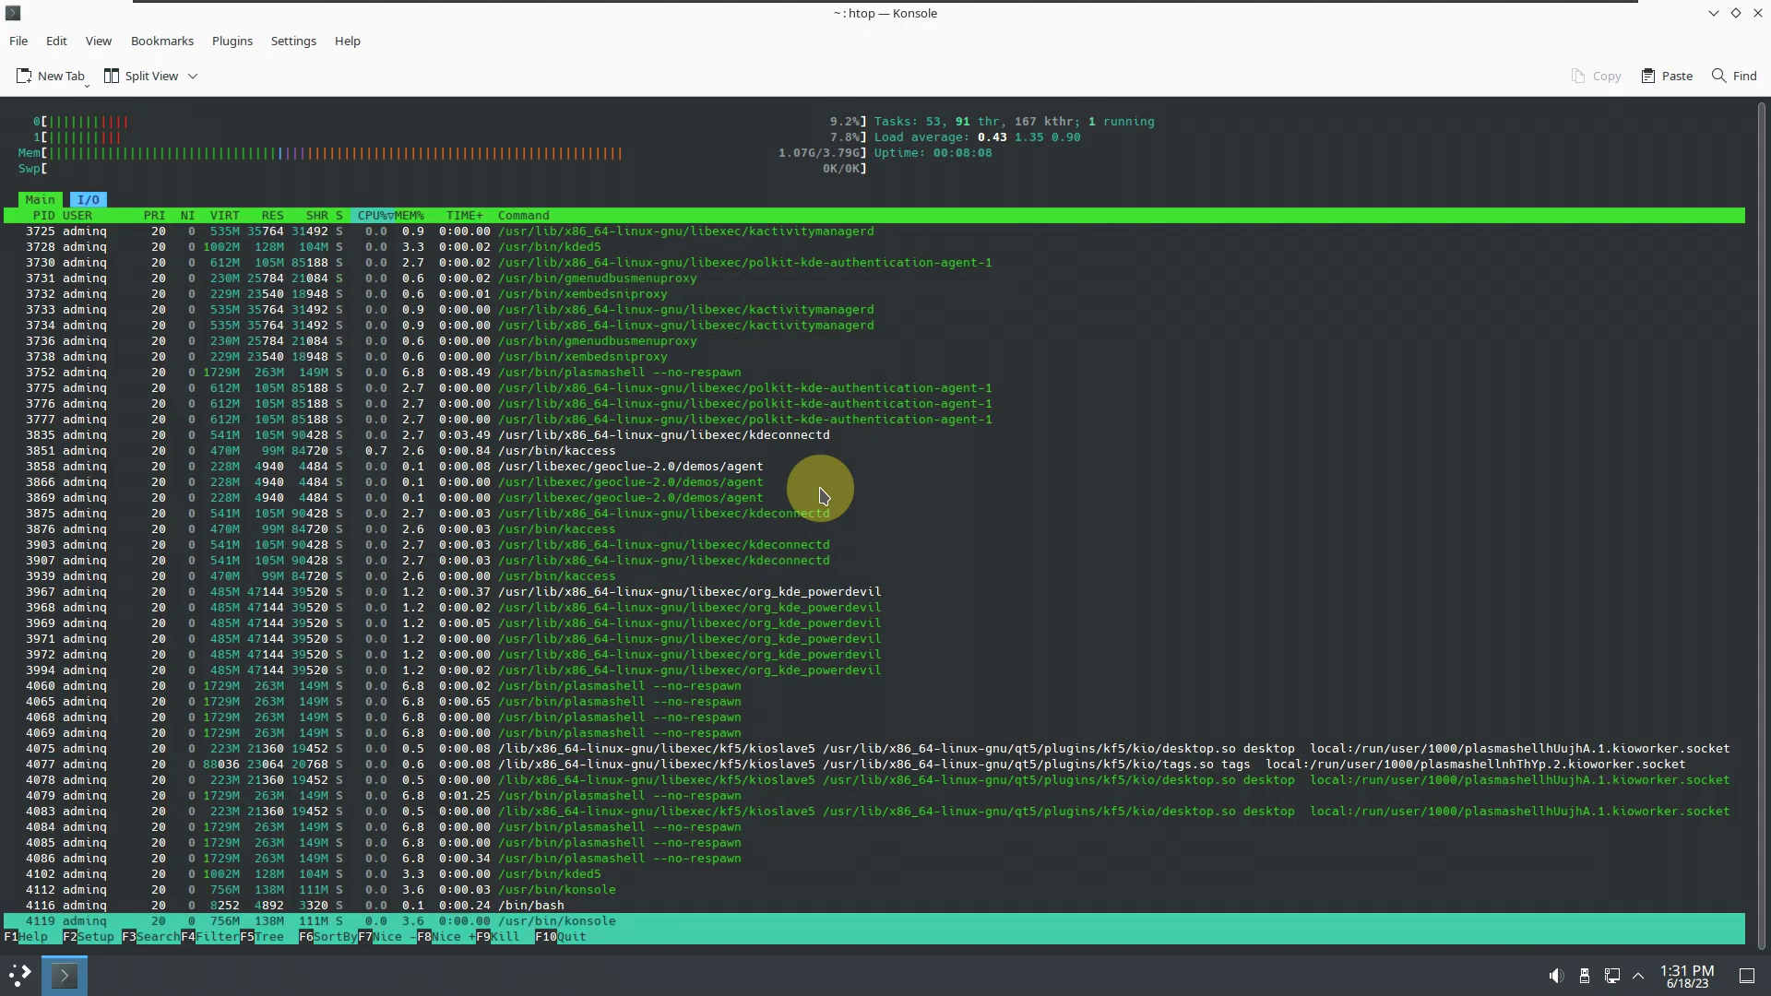
pyautogui.scroll(10, 824, 495)
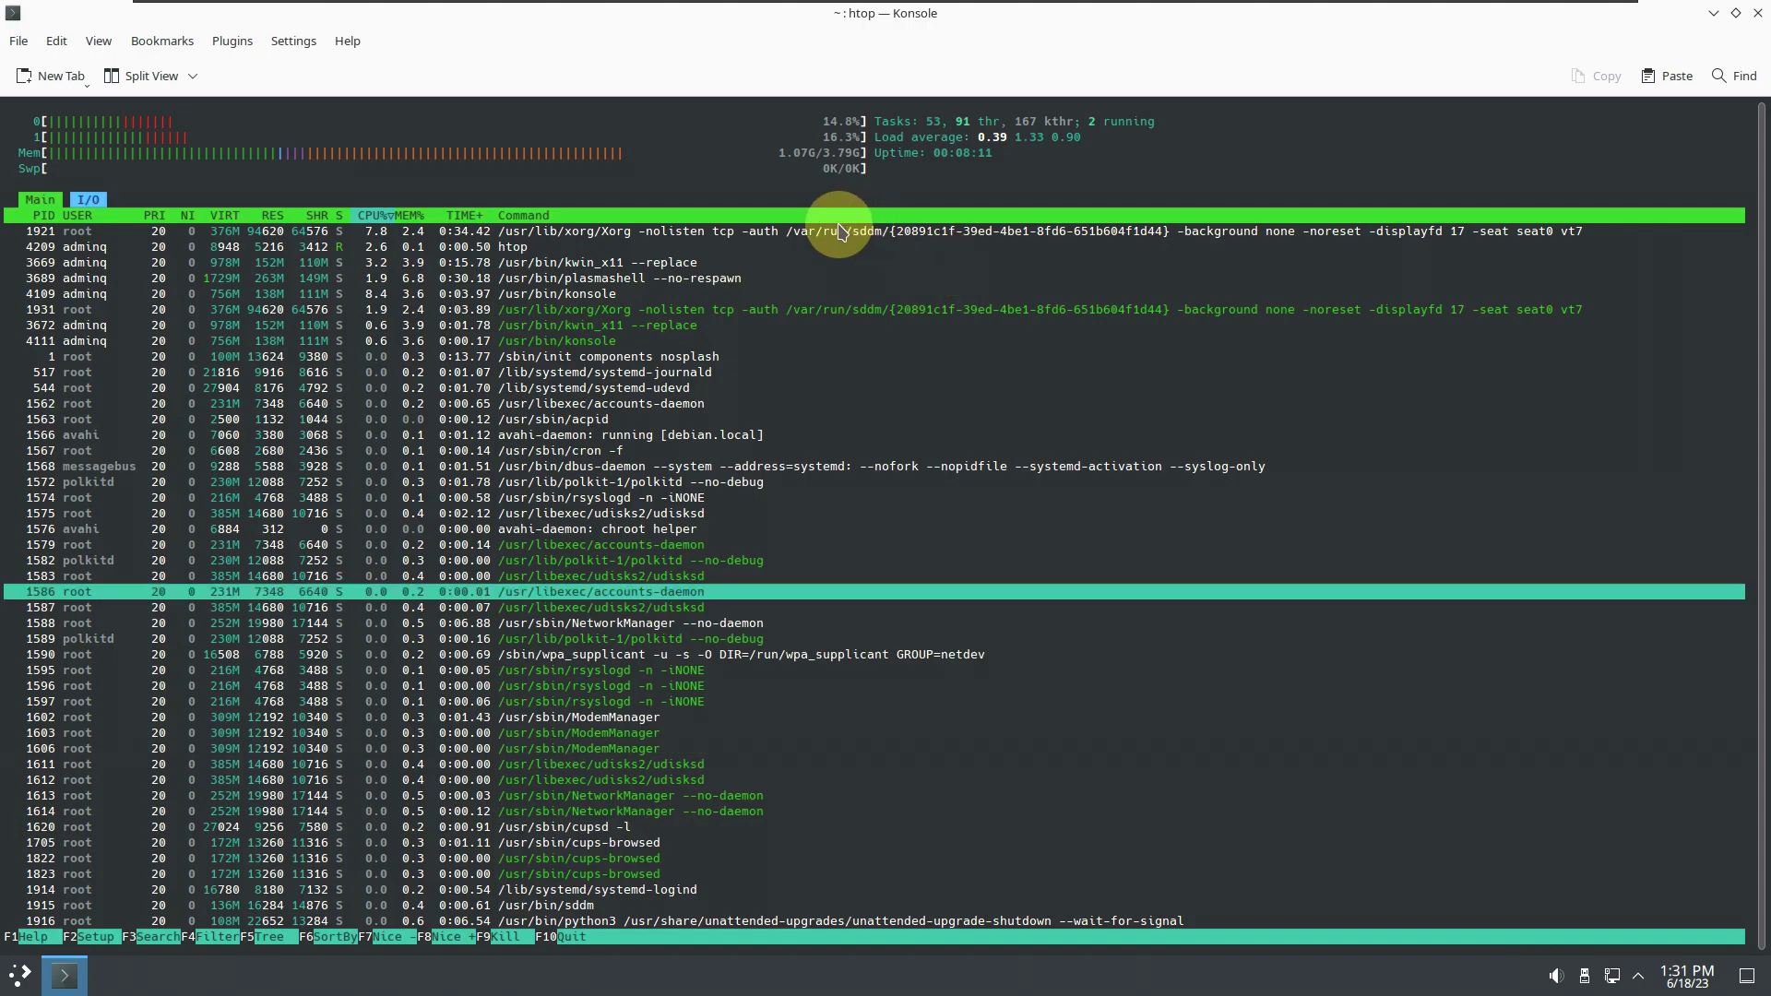
# Step: Check the About Konsole information again, then close the terminal window while htop is running
pyautogui.click(341, 47)
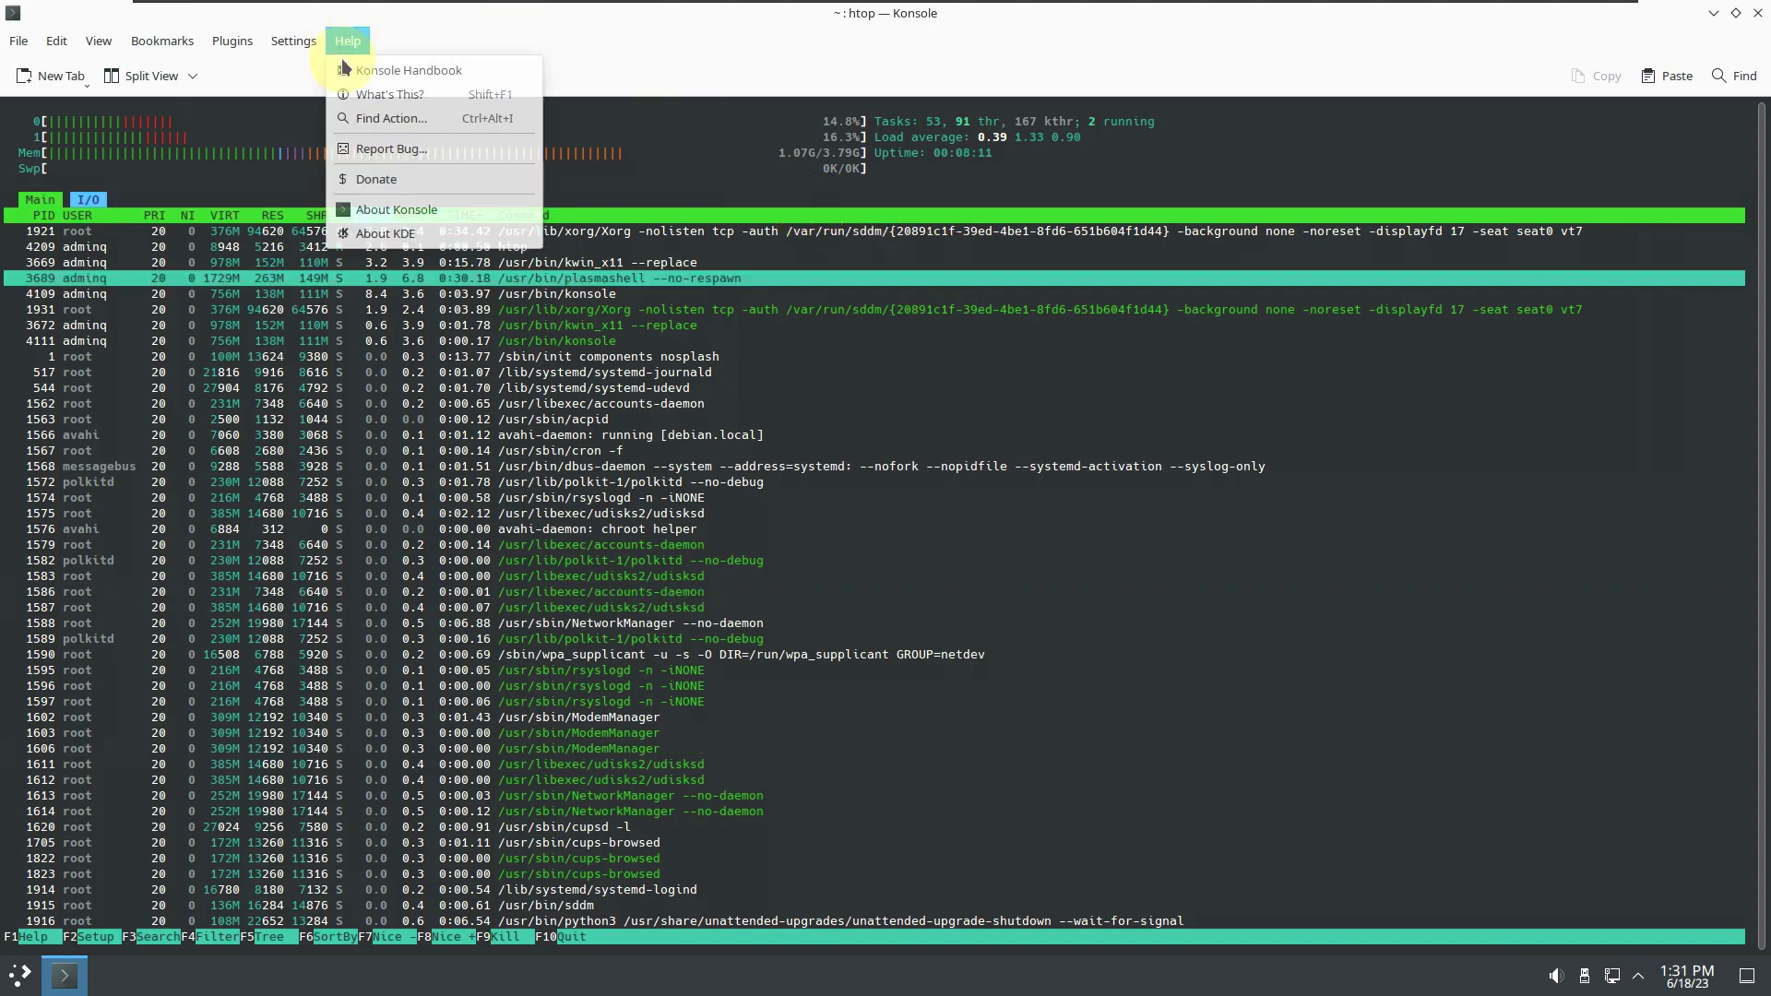
pyautogui.click(397, 210)
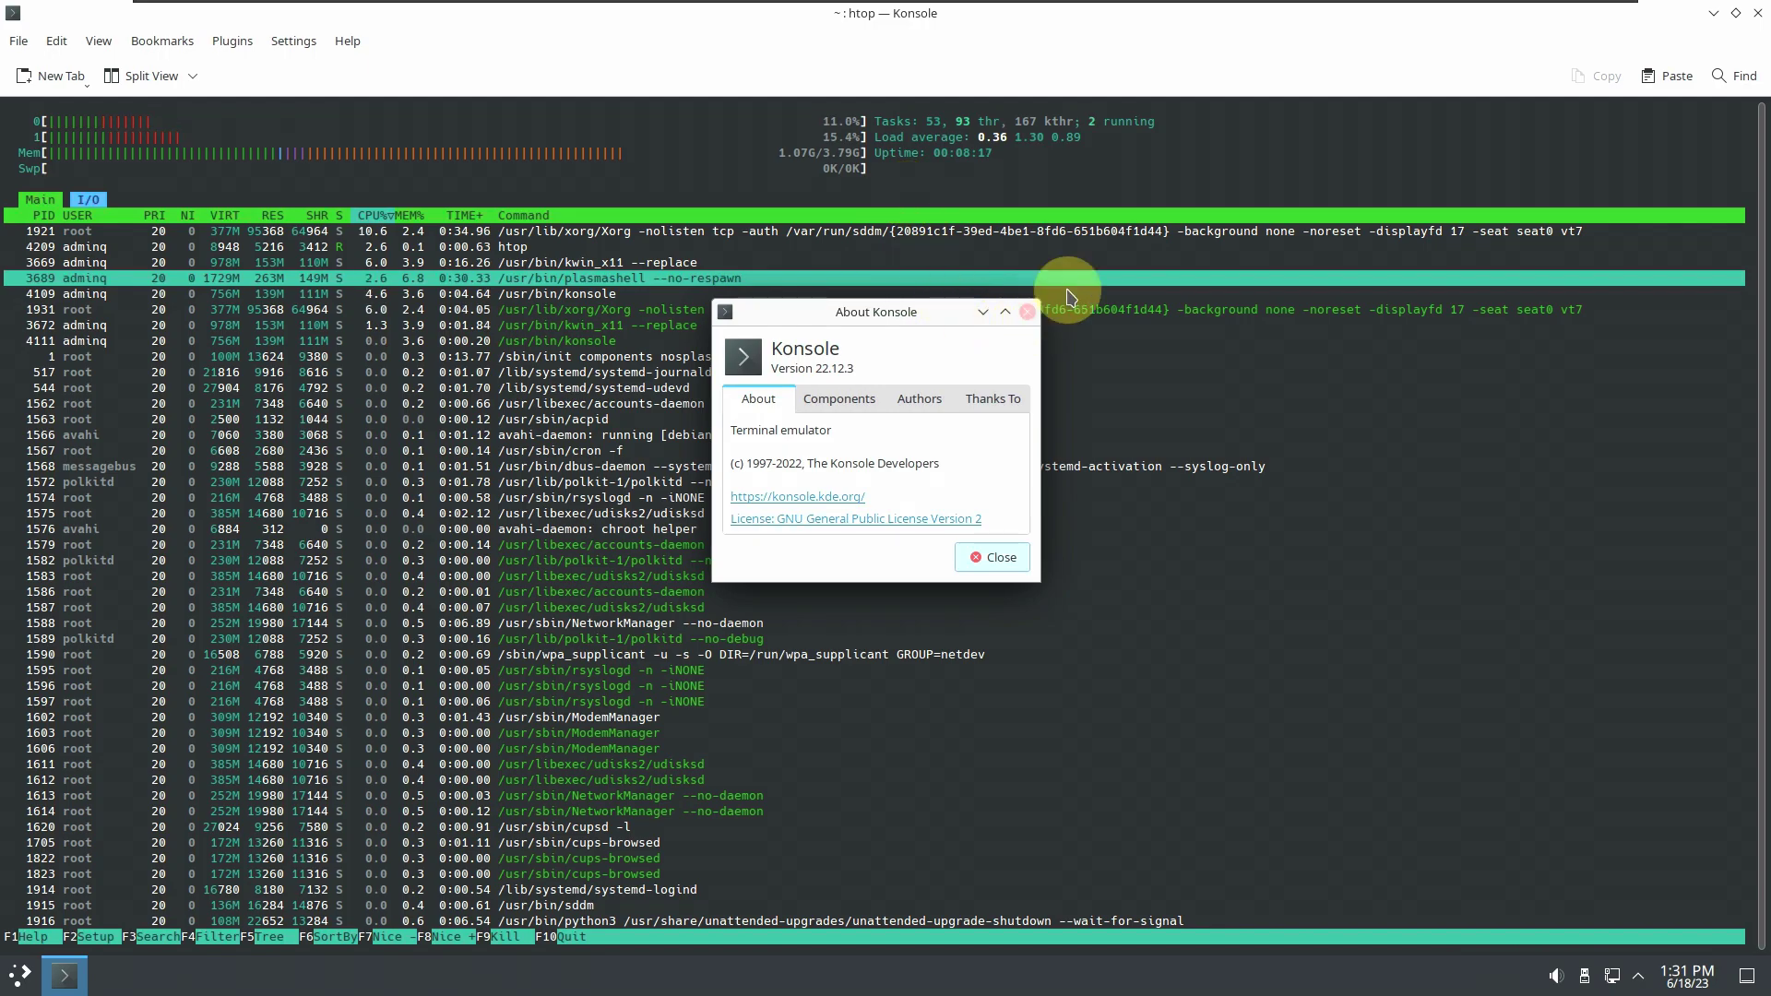
pyautogui.click(1027, 312)
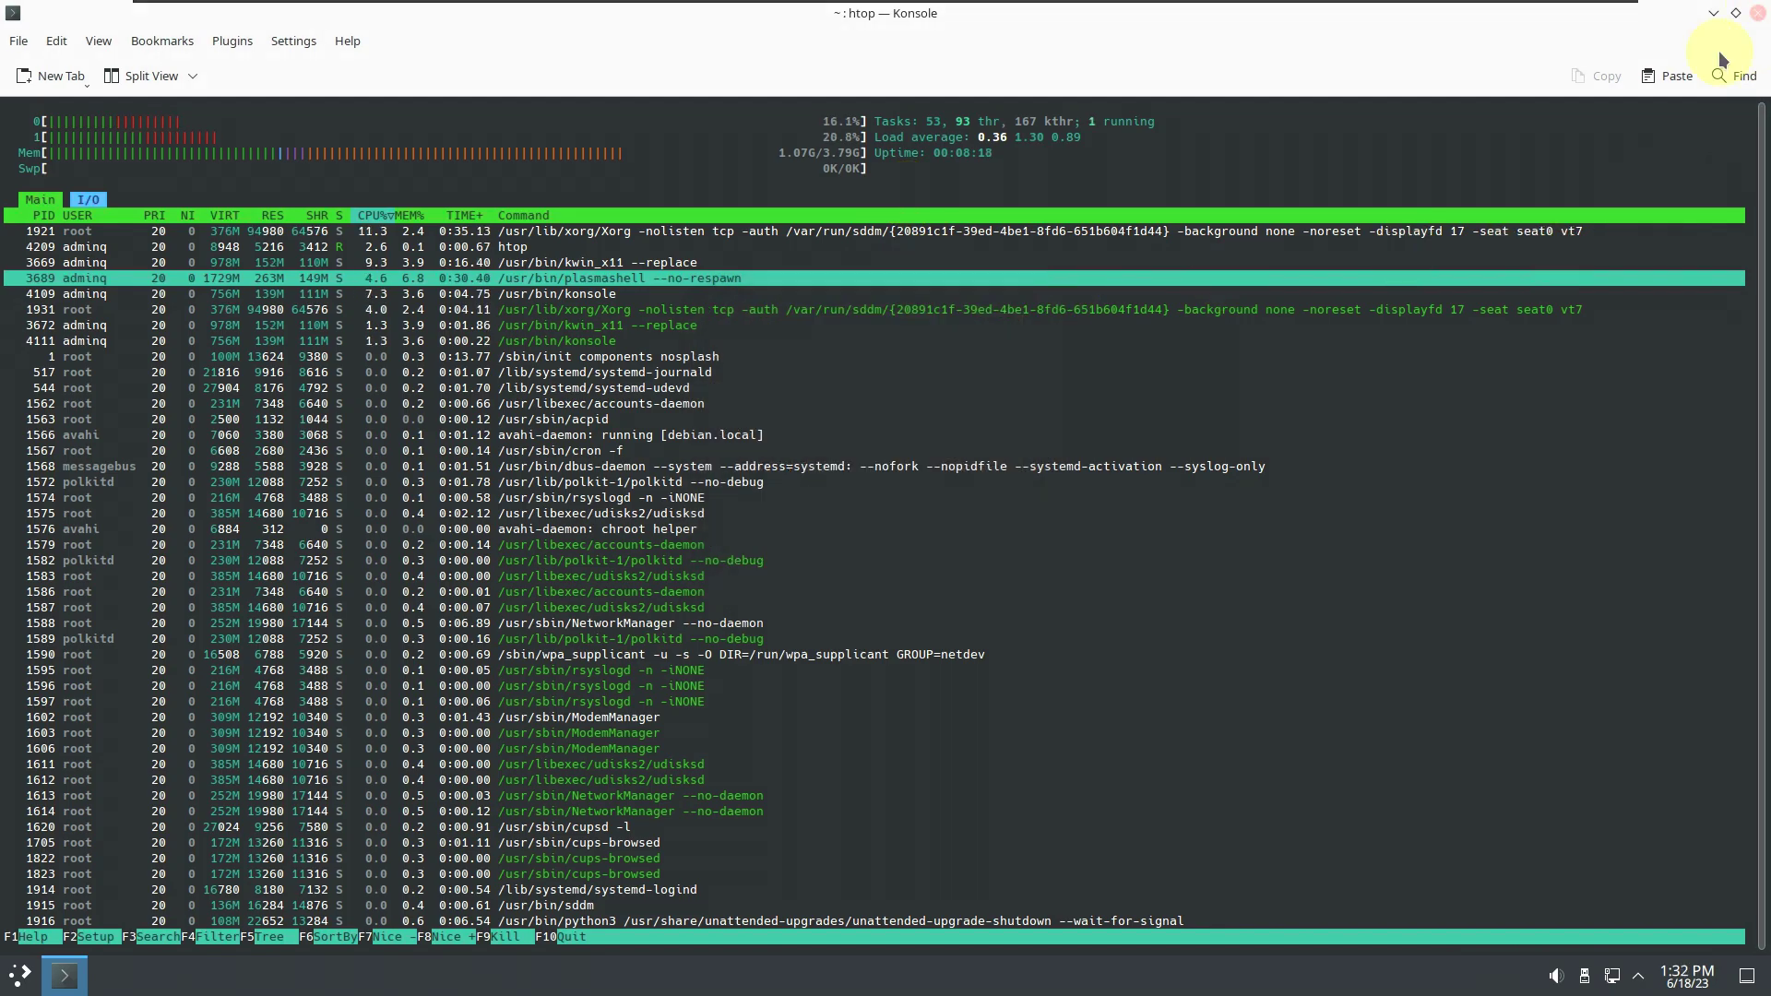
pyautogui.click(1758, 15)
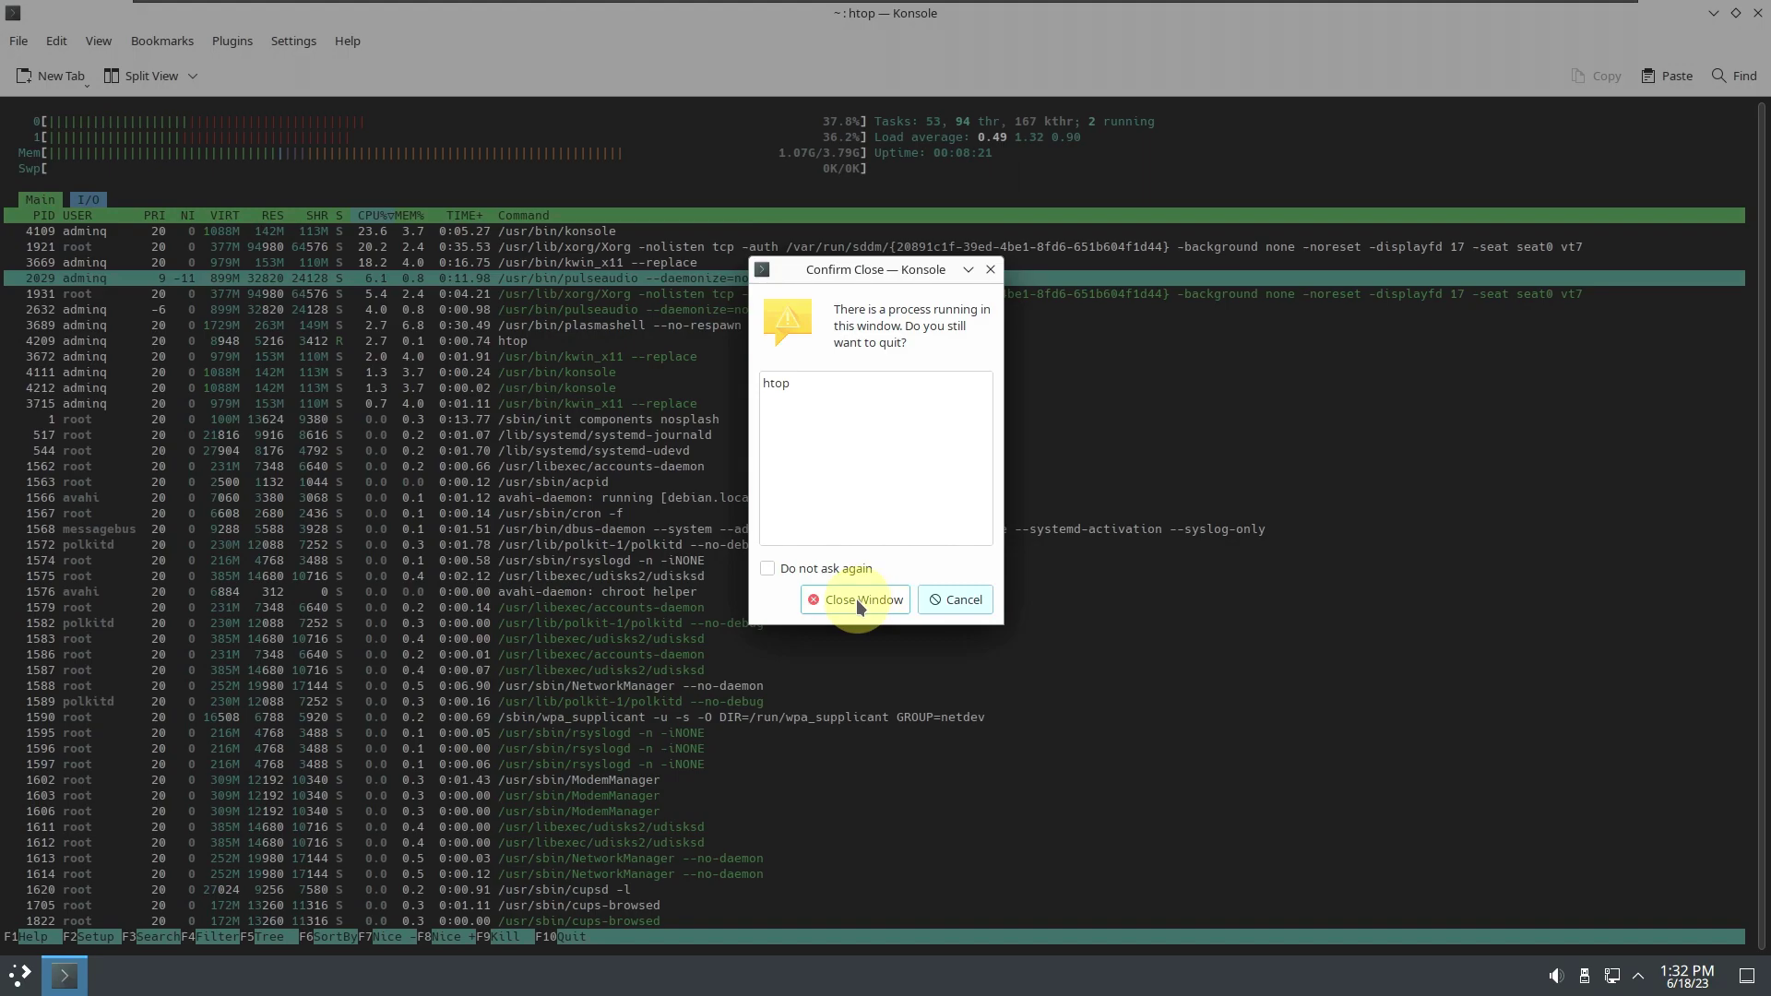
pyautogui.click(856, 600)
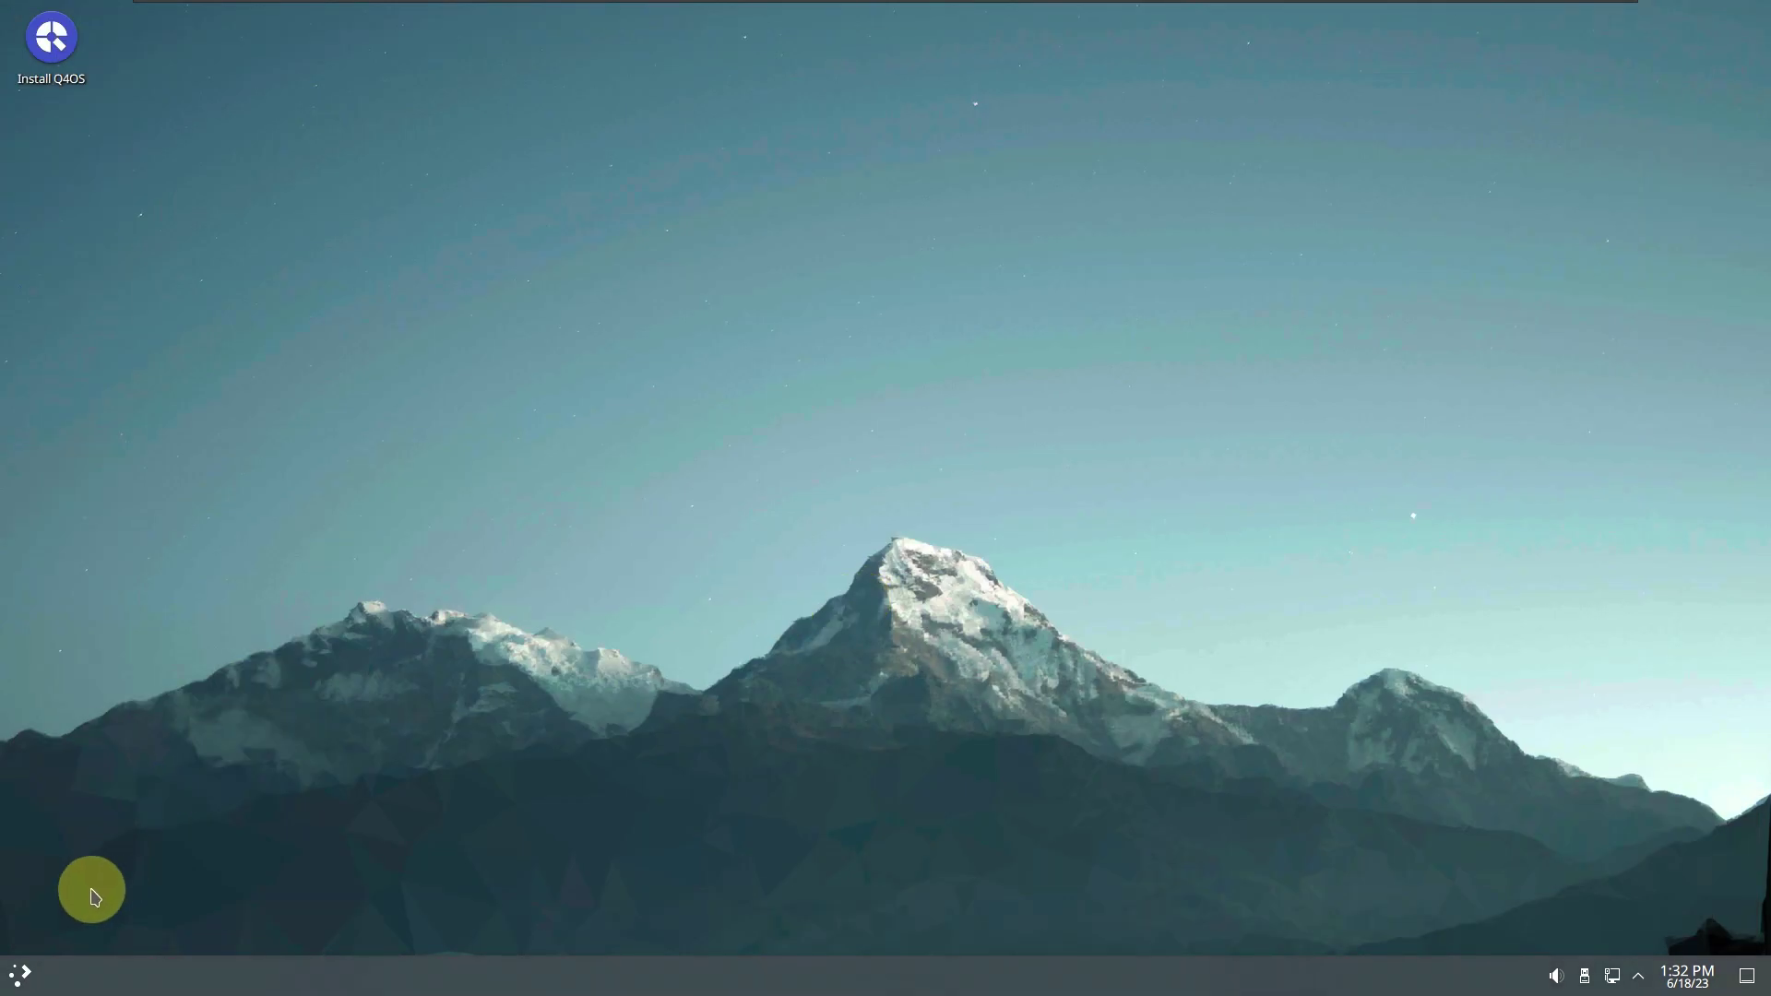
pyautogui.click(18, 976)
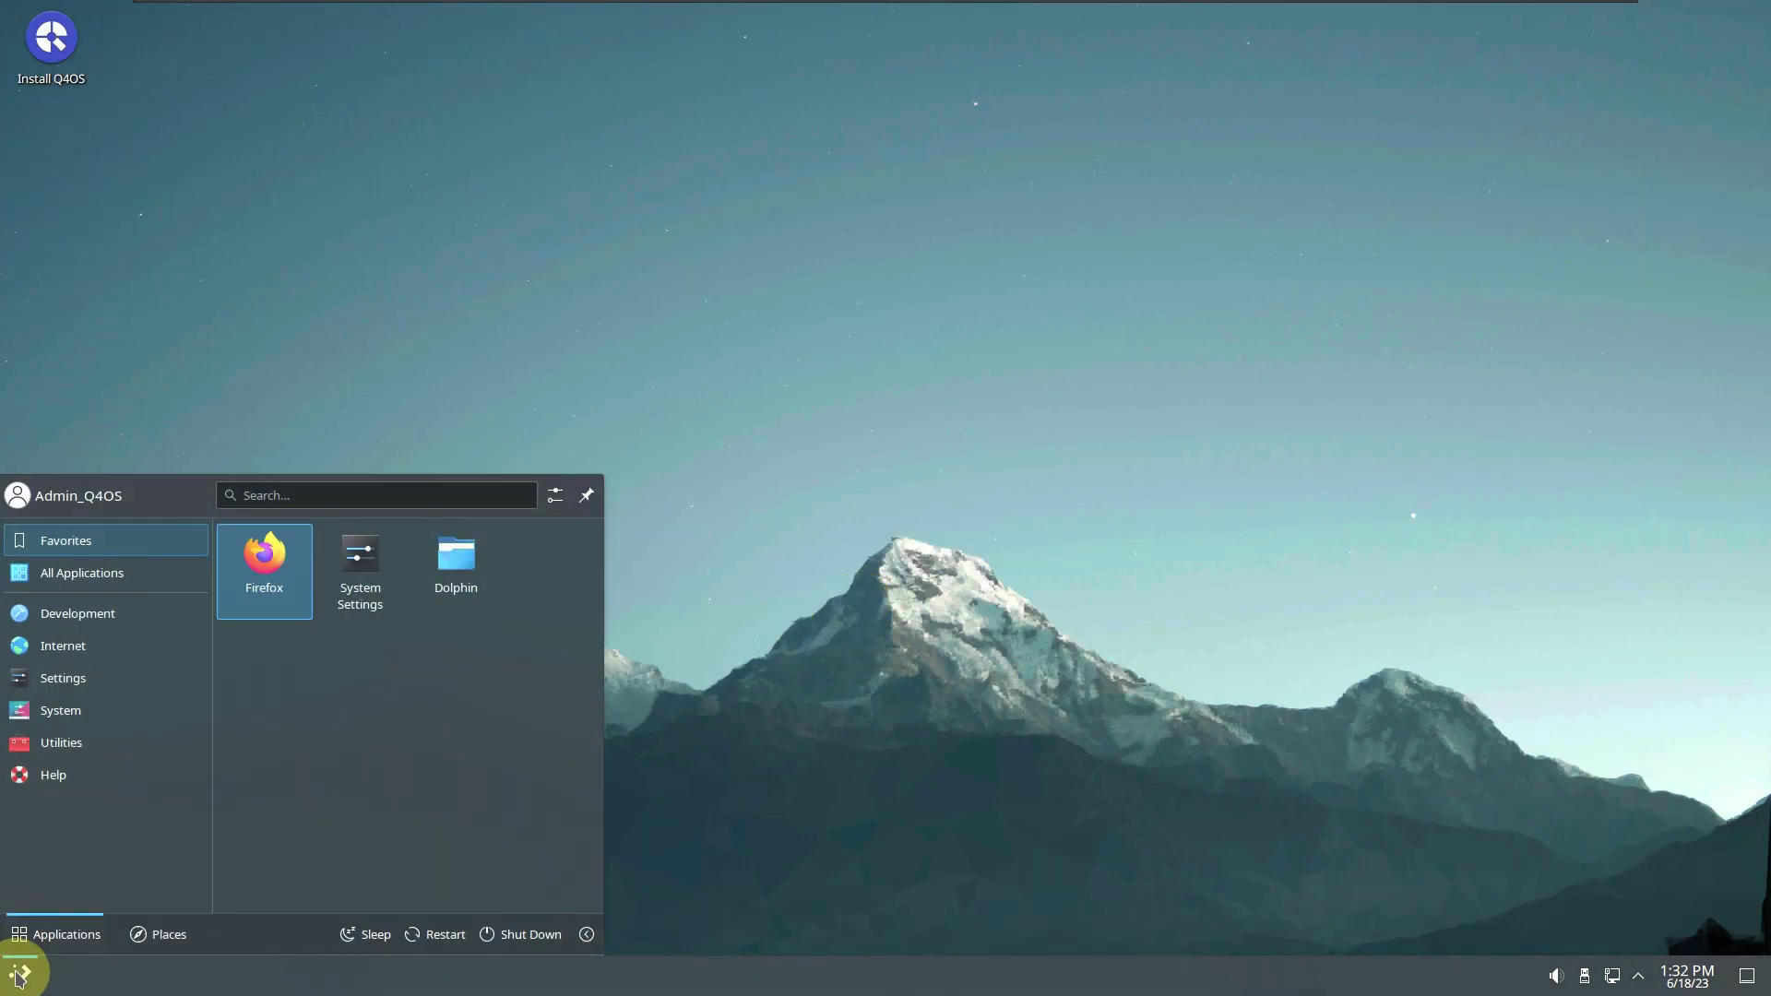
pyautogui.moveTo(76, 715)
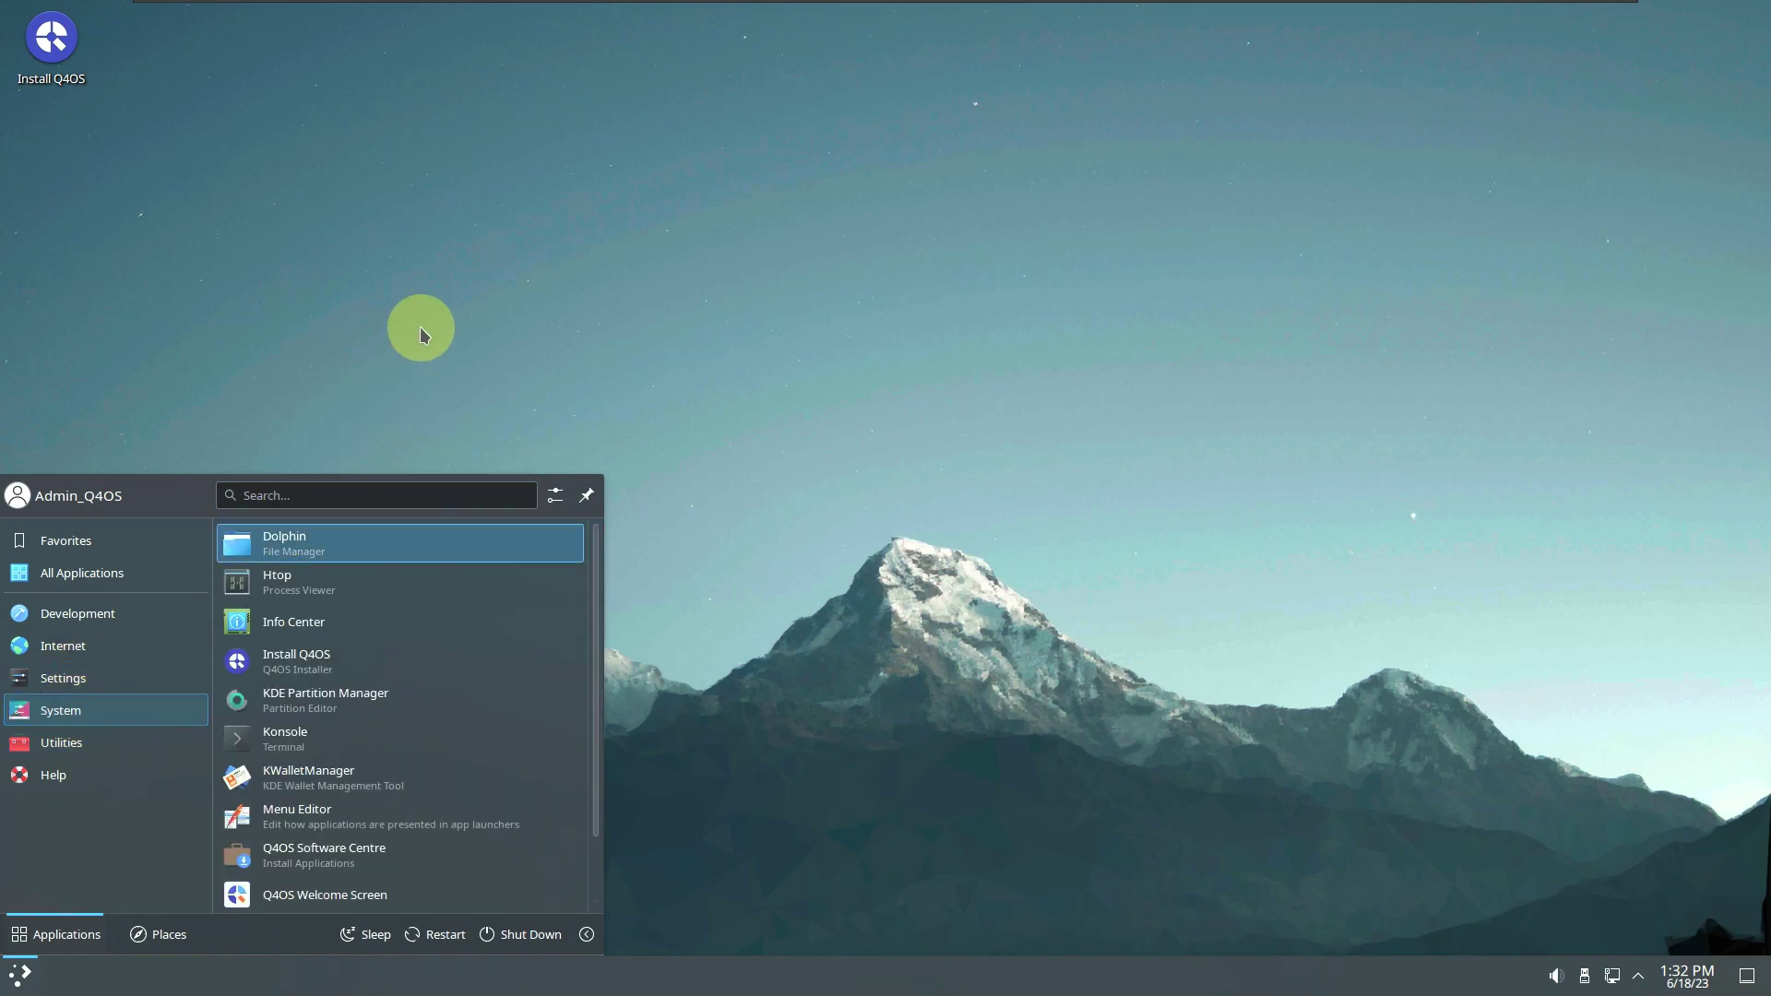
pyautogui.click(498, 237)
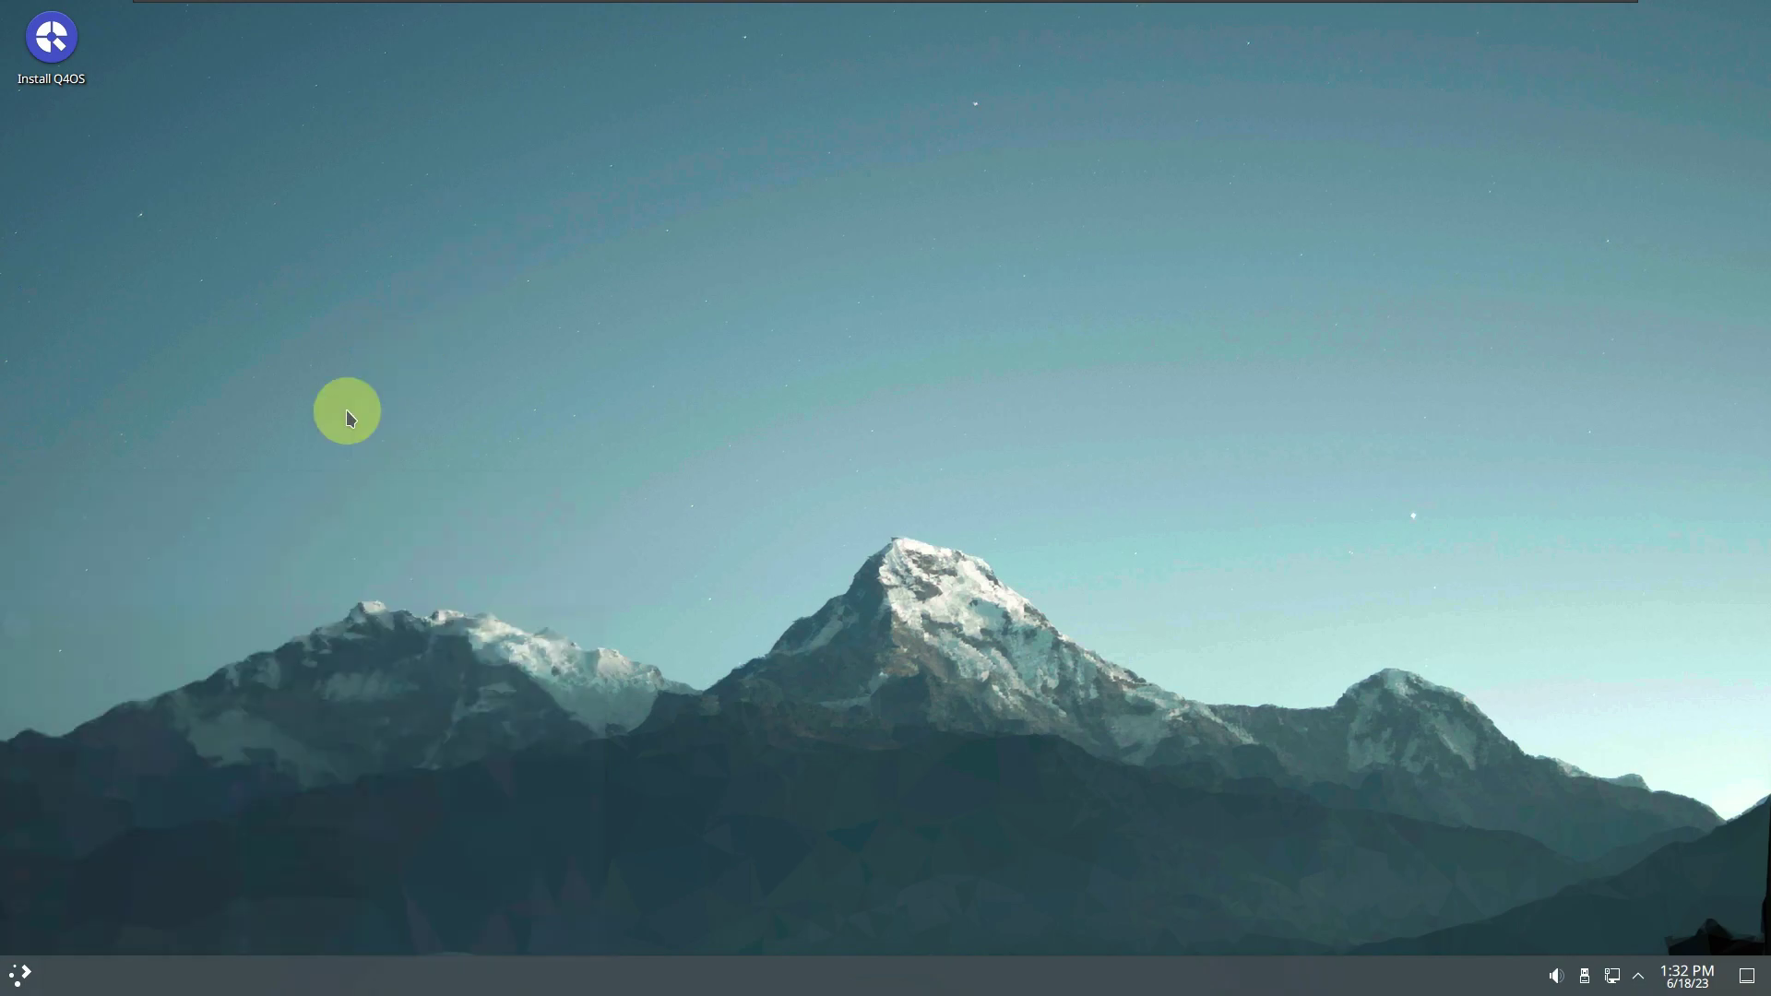
# Step: Launch Firefox and close its extra Mozilla privacy tab
pyautogui.click(32, 981)
pyautogui.click(275, 581)
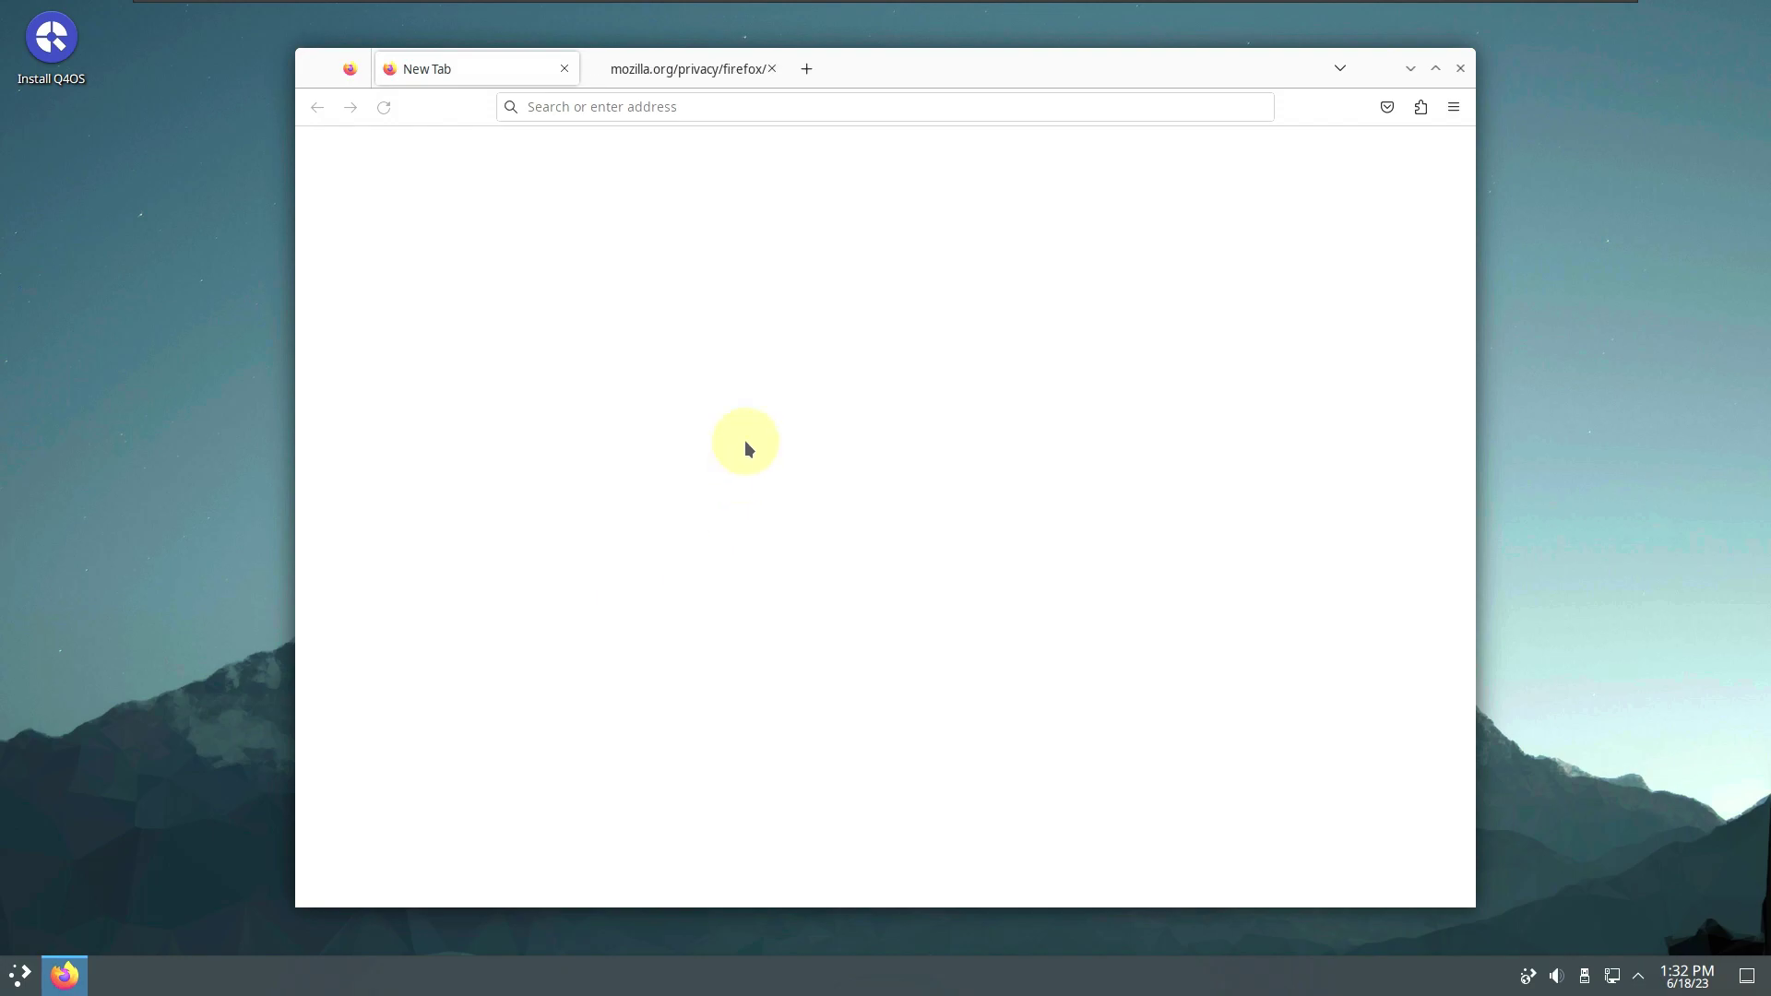
pyautogui.click(775, 68)
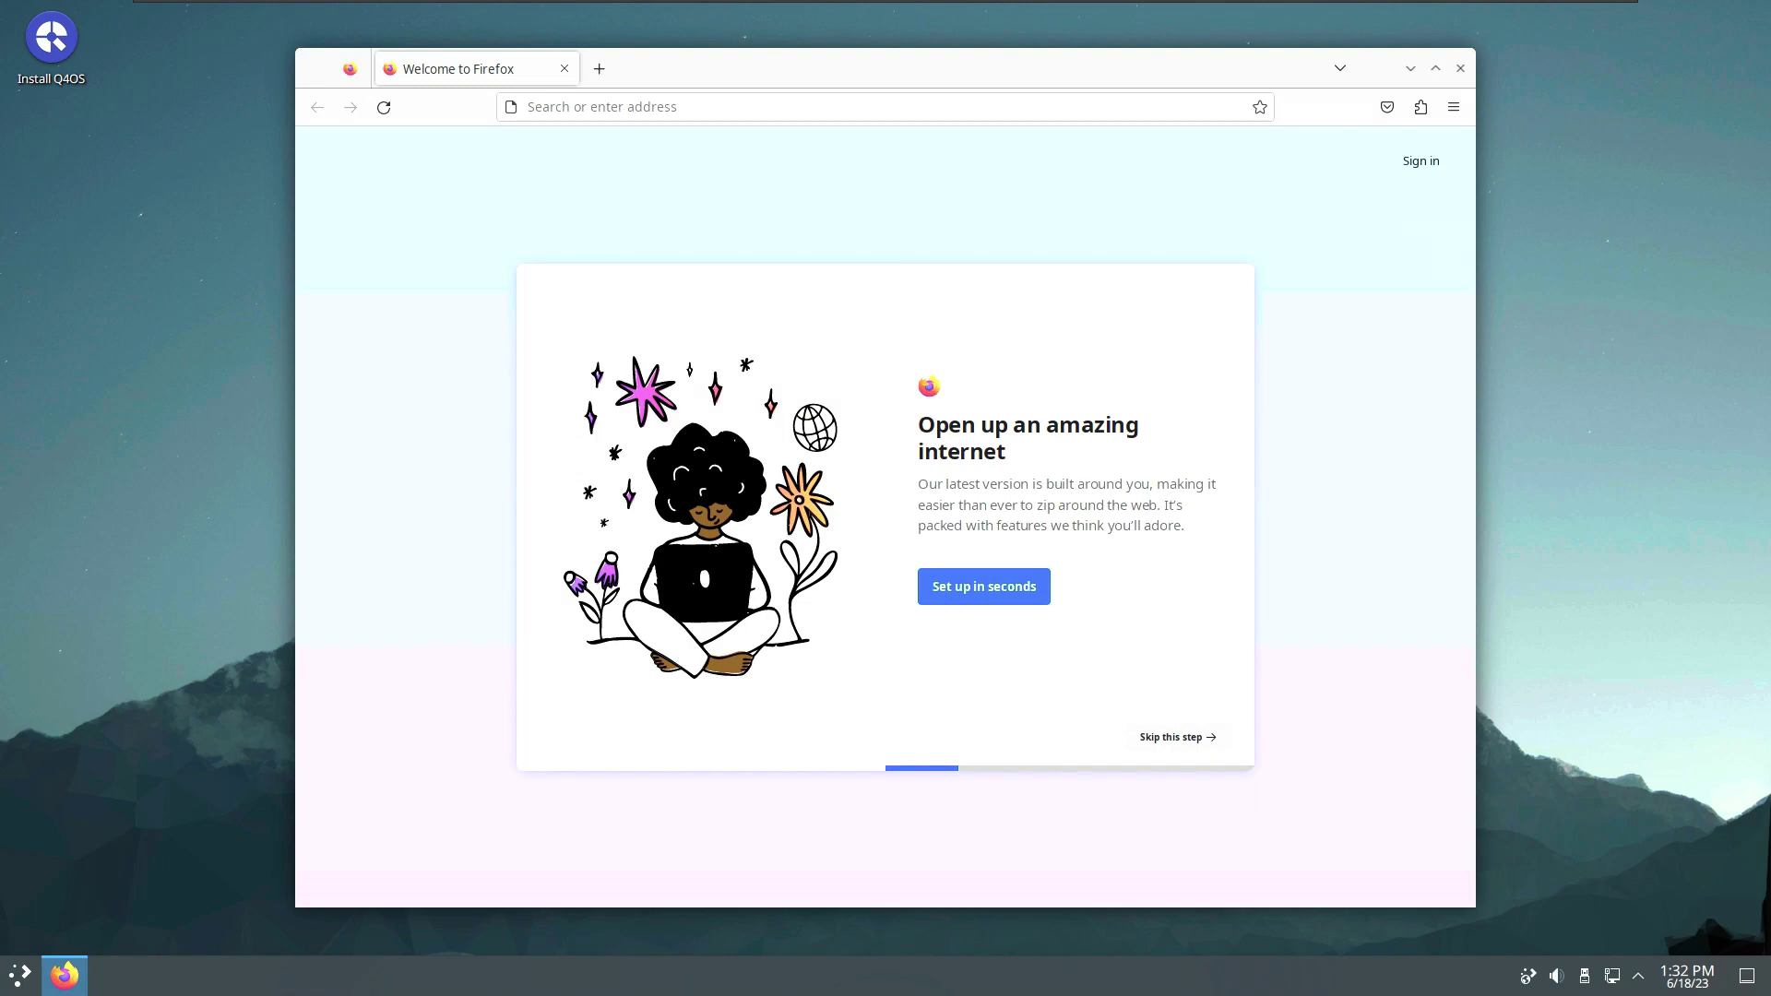
# Step: Search the web for "q40s" and open the official Q4OS website from the results
pyautogui.click(728, 106)
pyautogui.write('q')
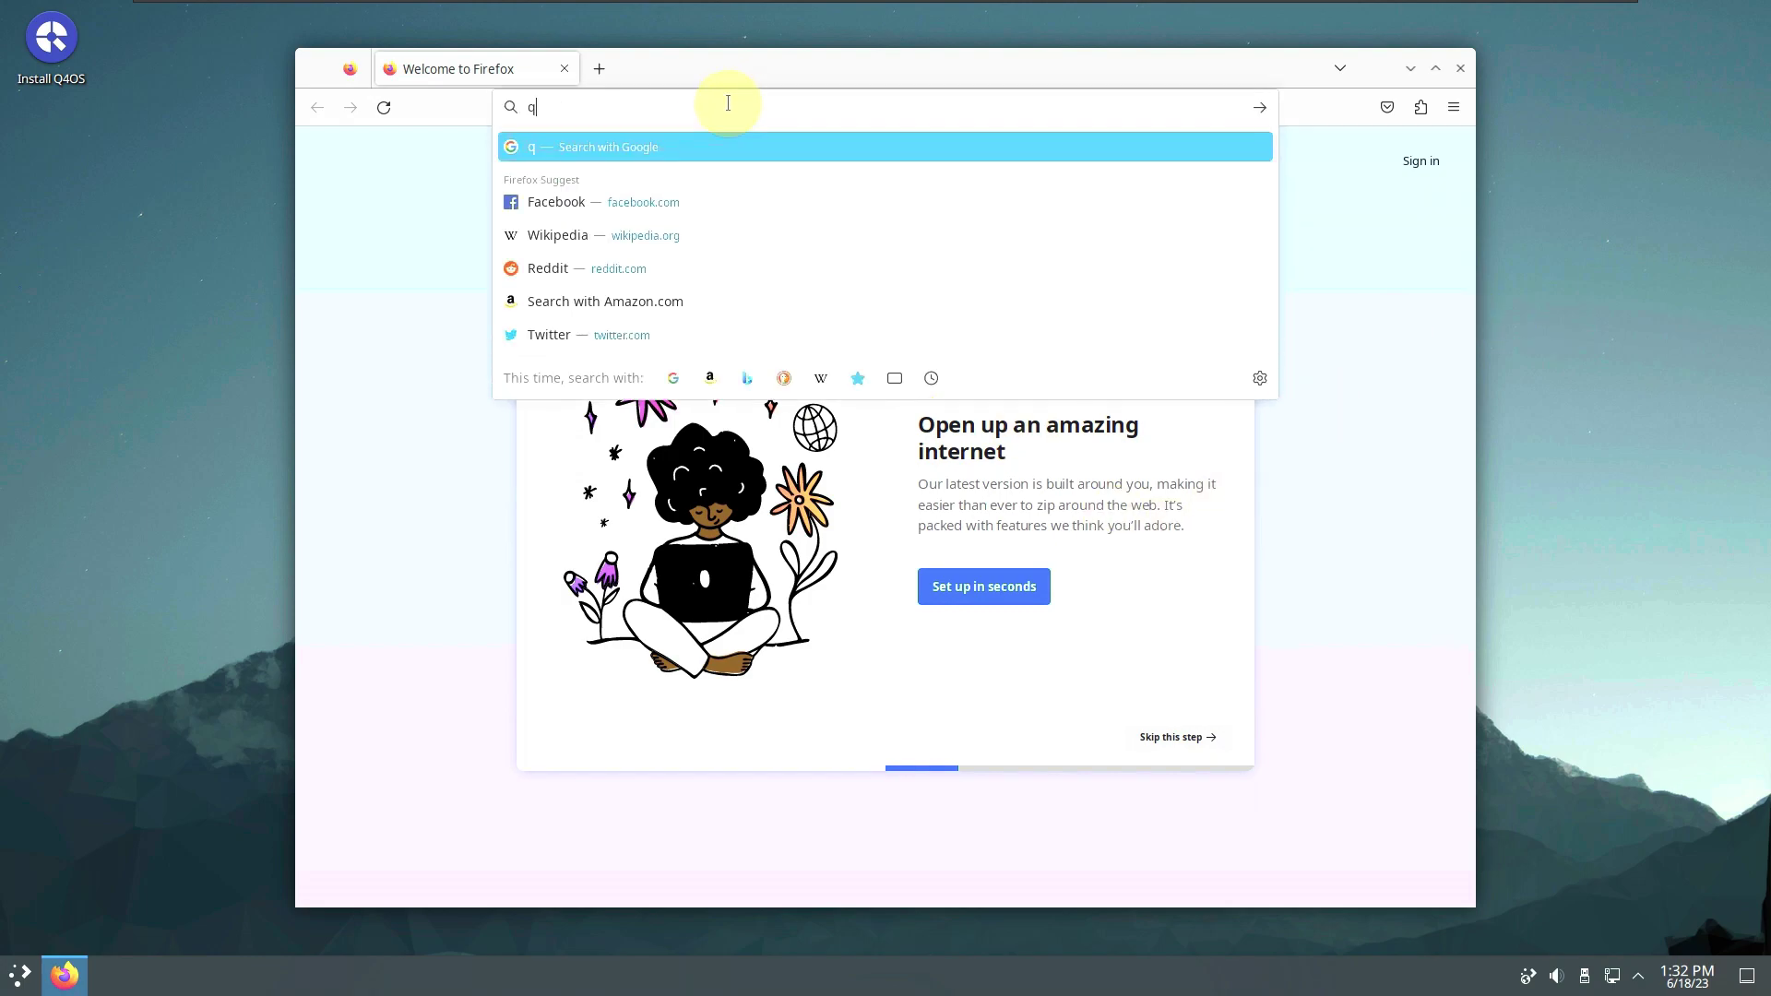
pyautogui.write('40s')
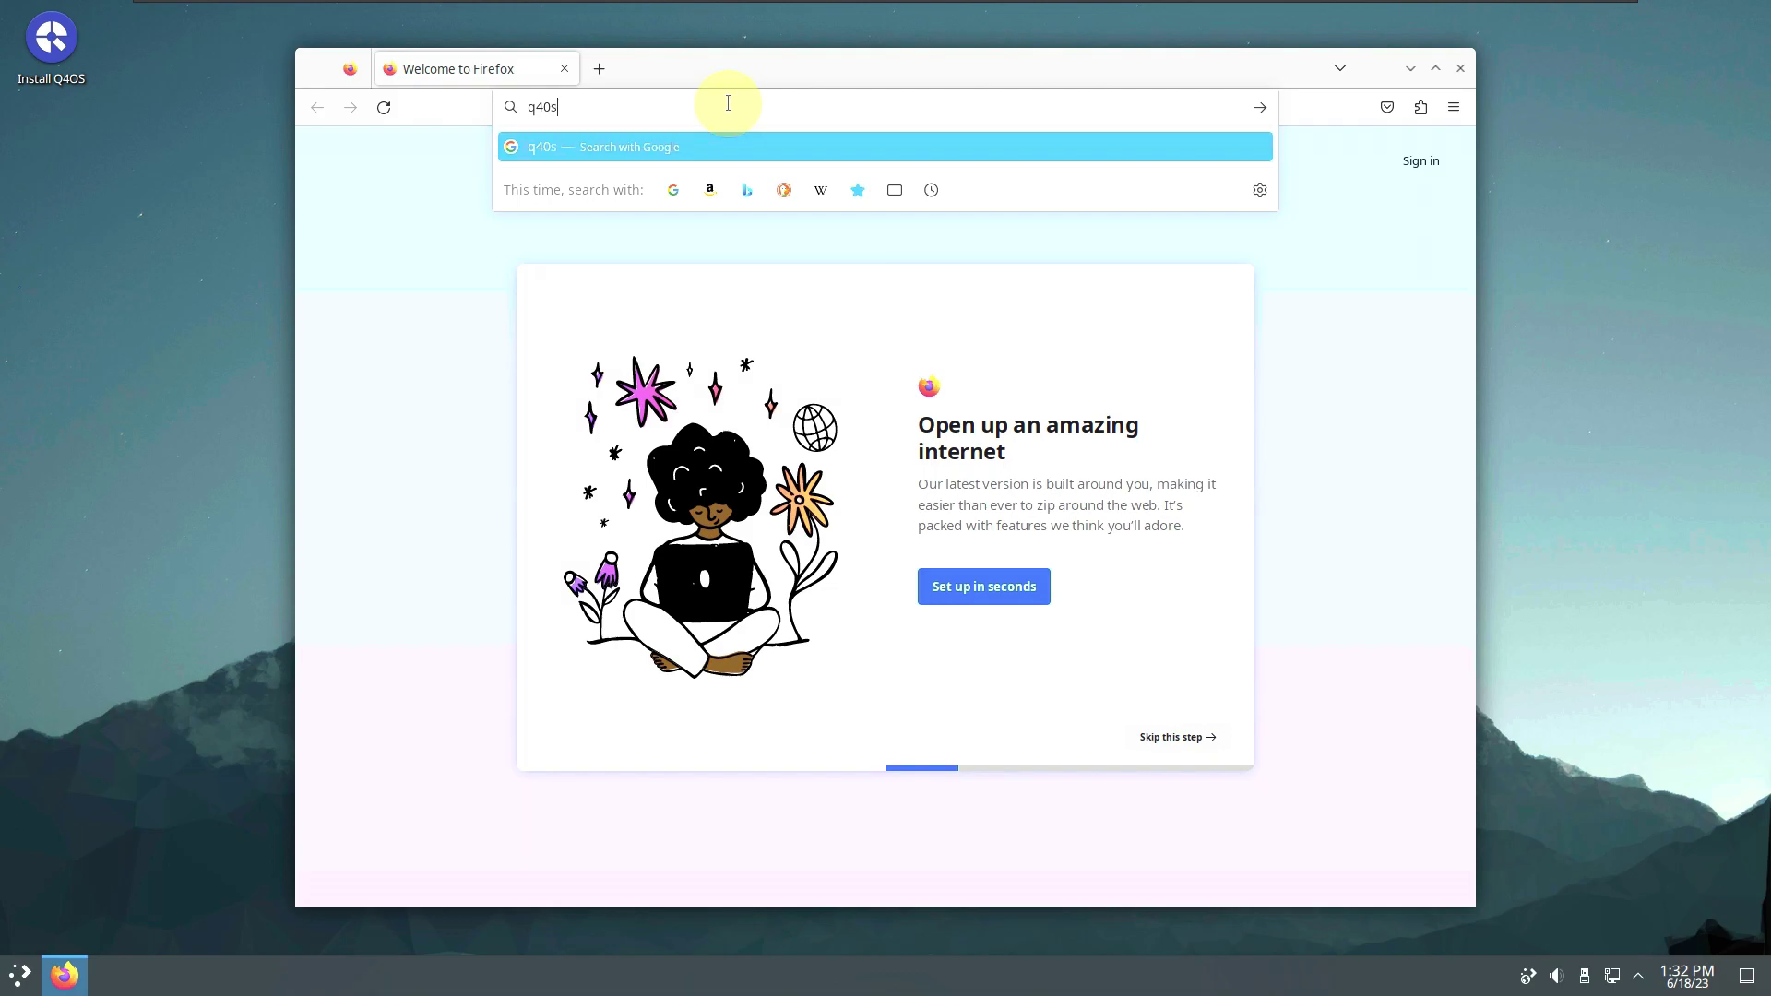
pyautogui.press('Return')
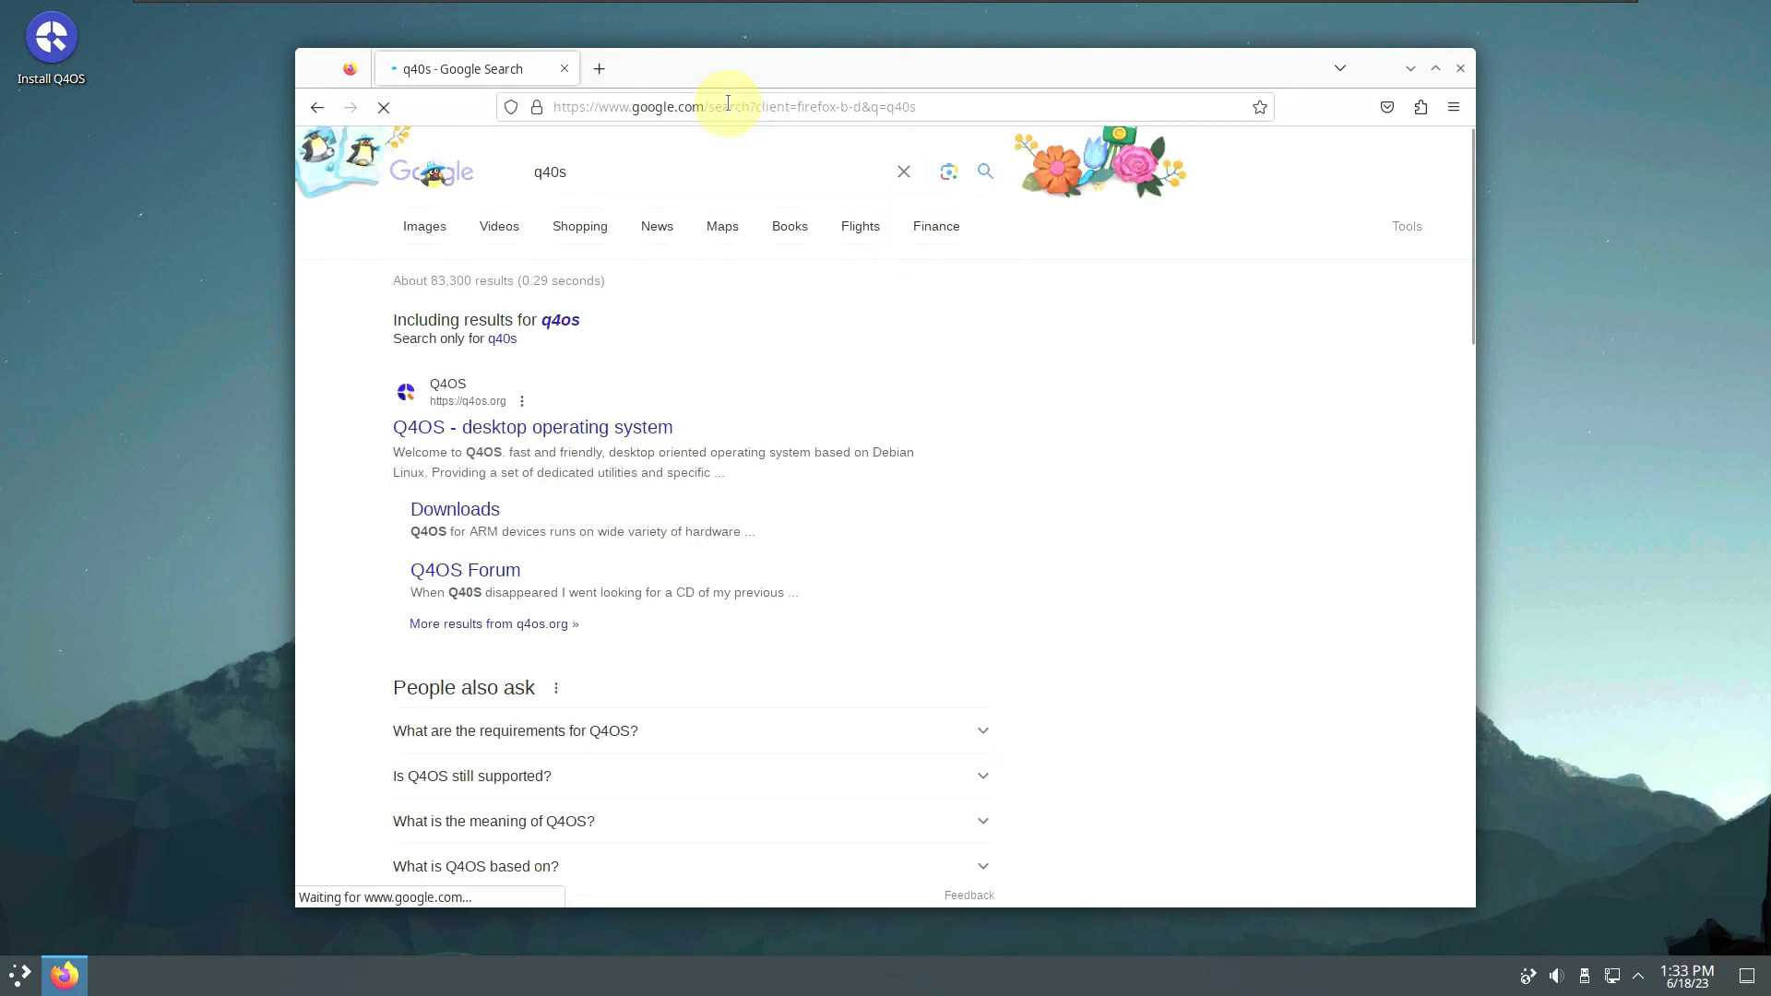
pyautogui.click(593, 422)
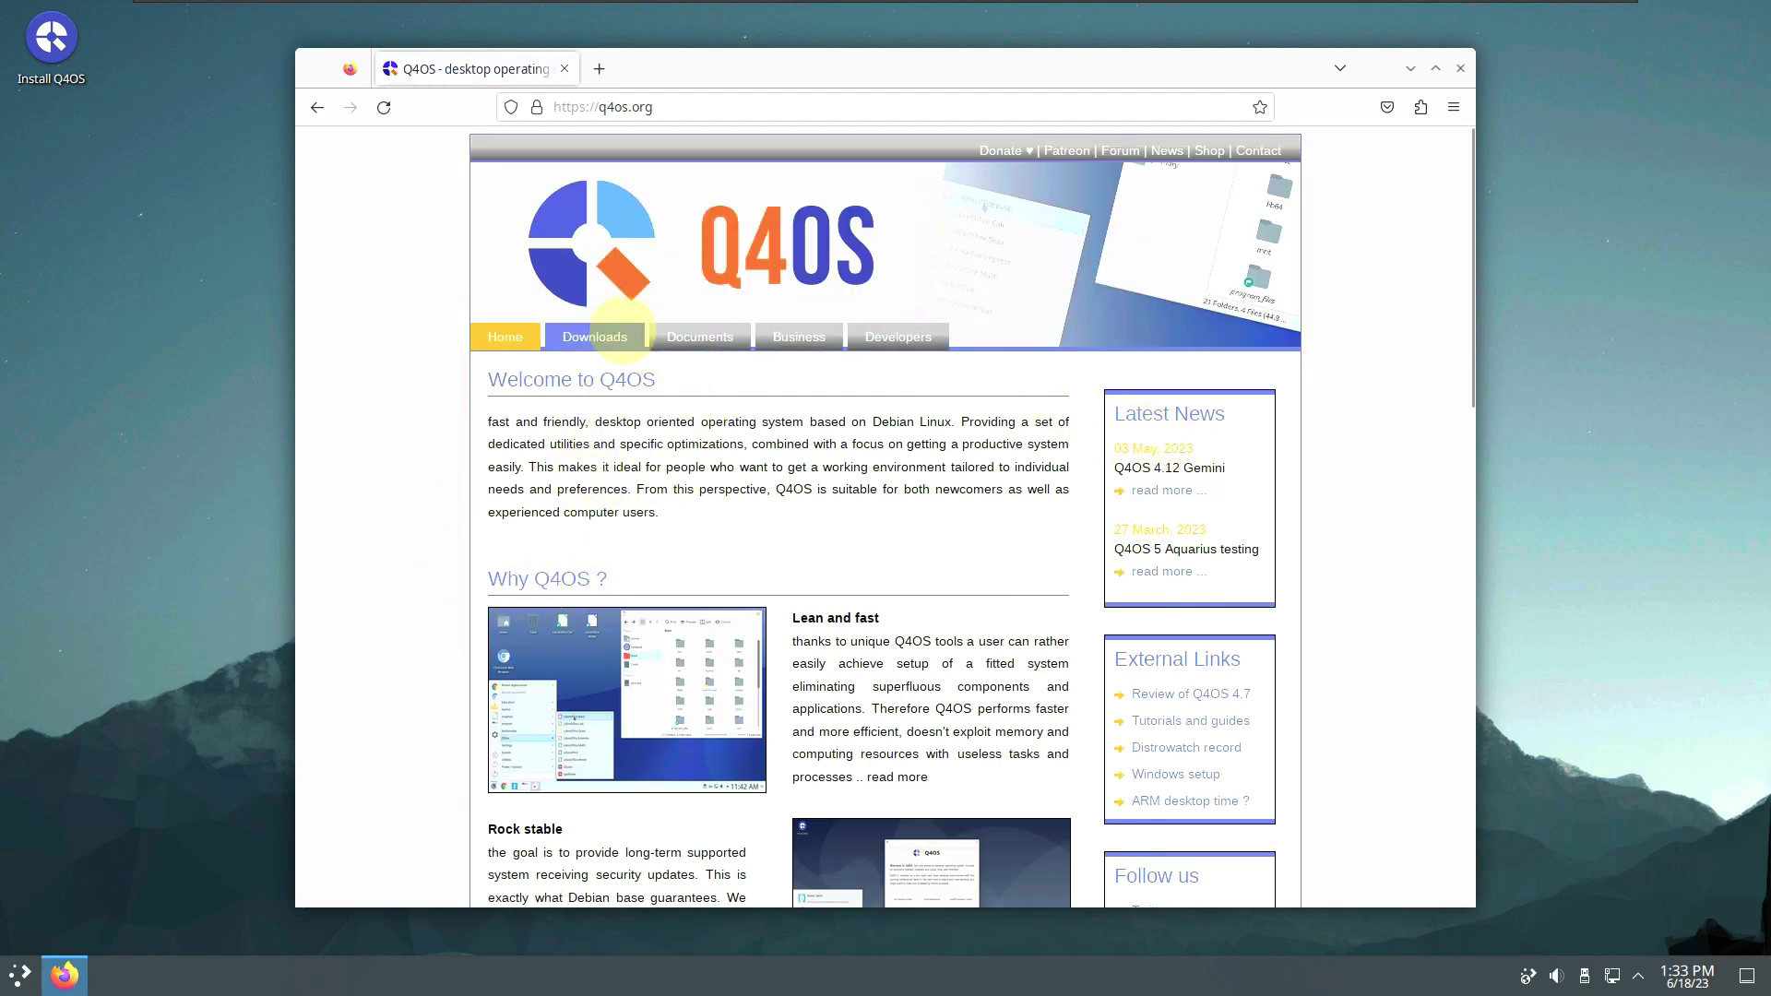
# Step: Open the Q4OS Downloads page and read through its installation media, hardware-specific images and file details
pyautogui.click(609, 334)
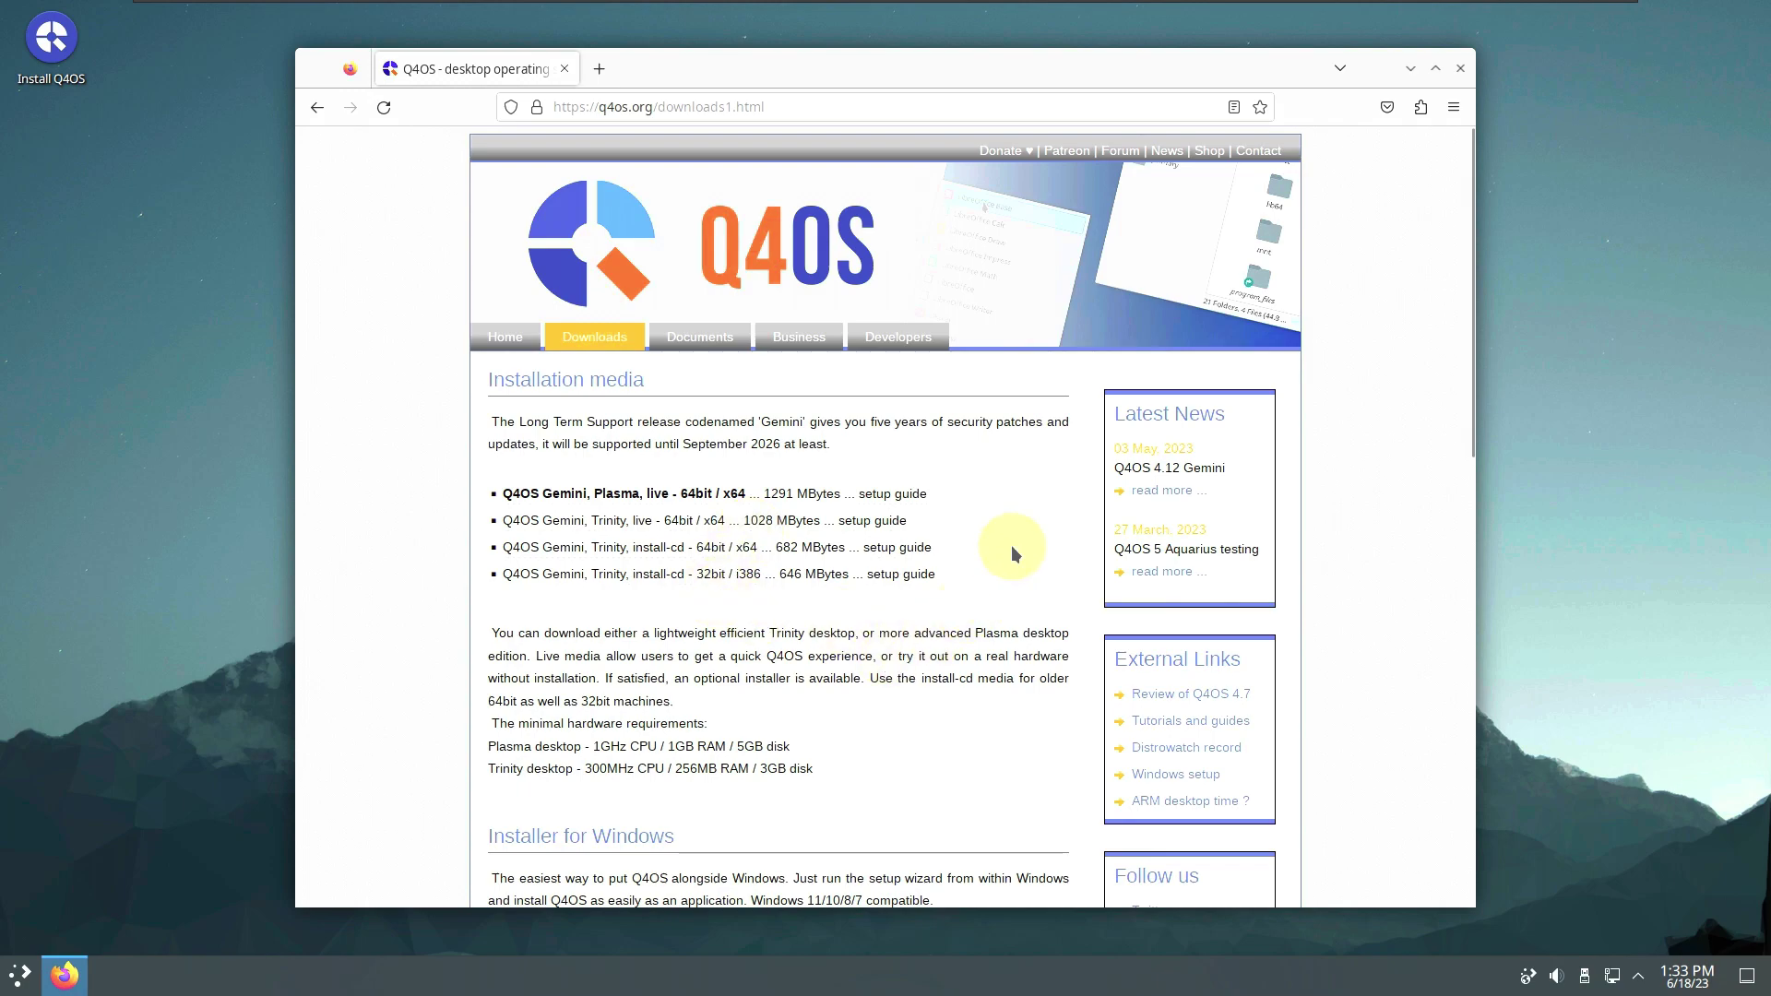
pyautogui.scroll(-5, 1011, 546)
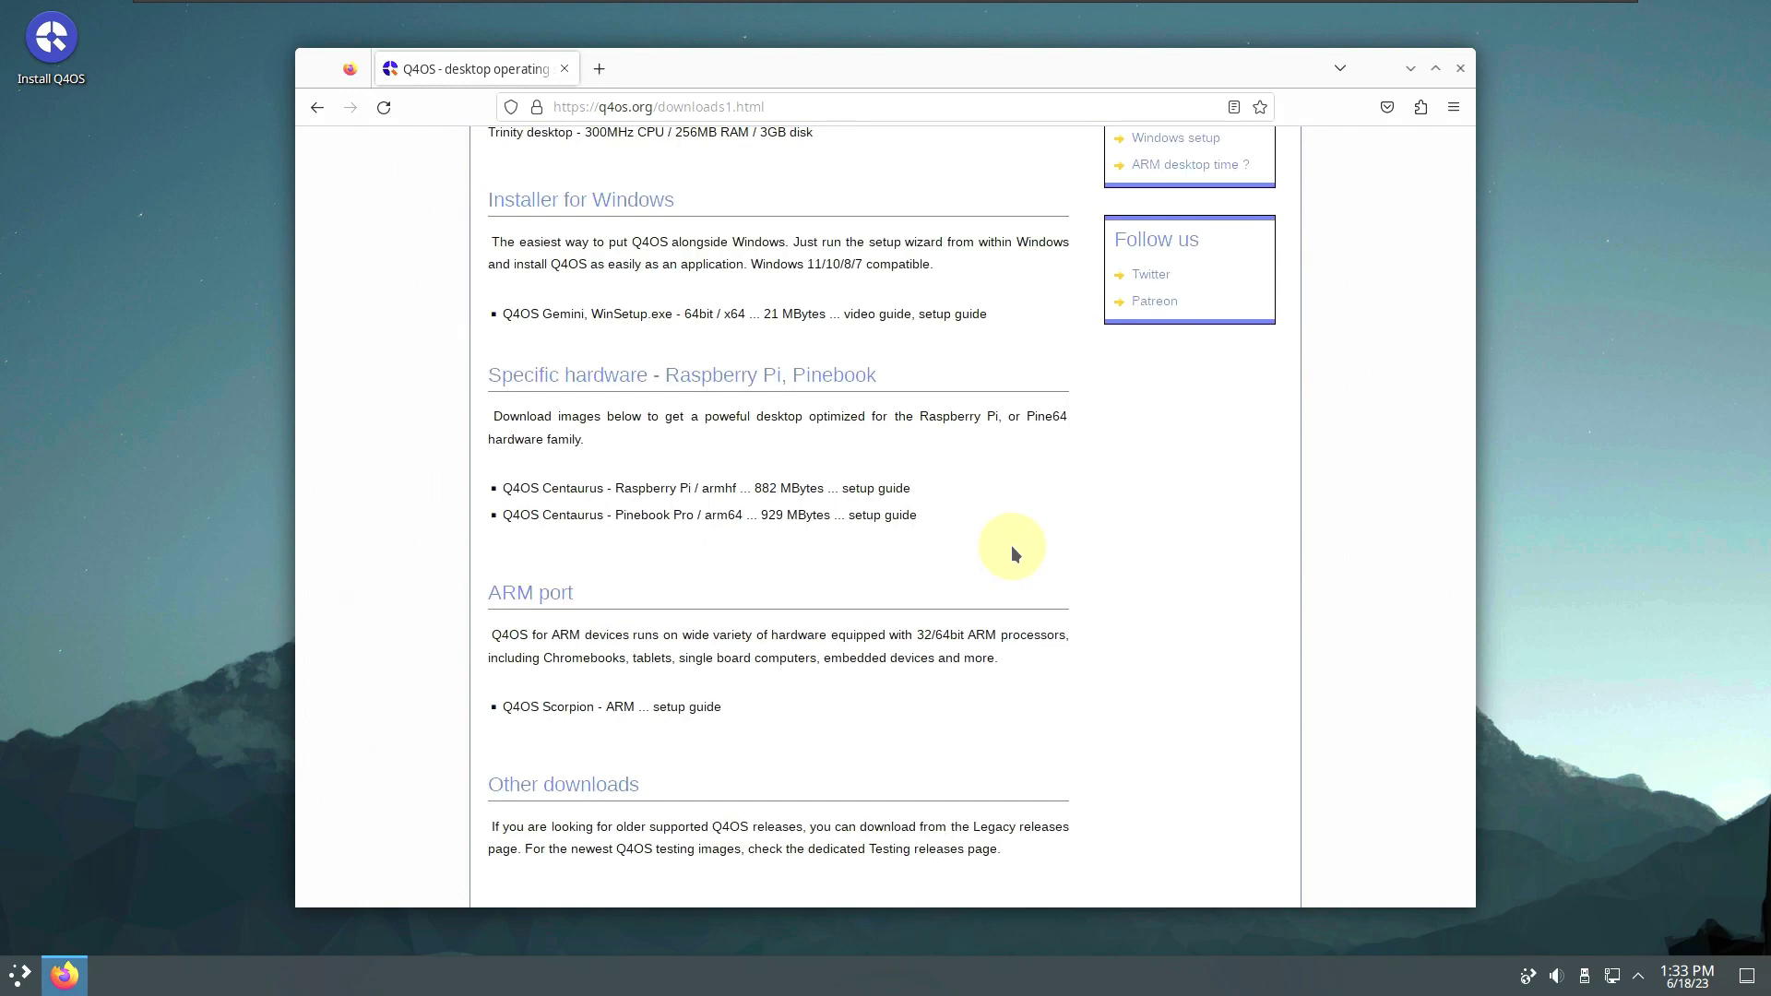
pyautogui.scroll(-1, 1011, 550)
pyautogui.scroll(6, 1012, 549)
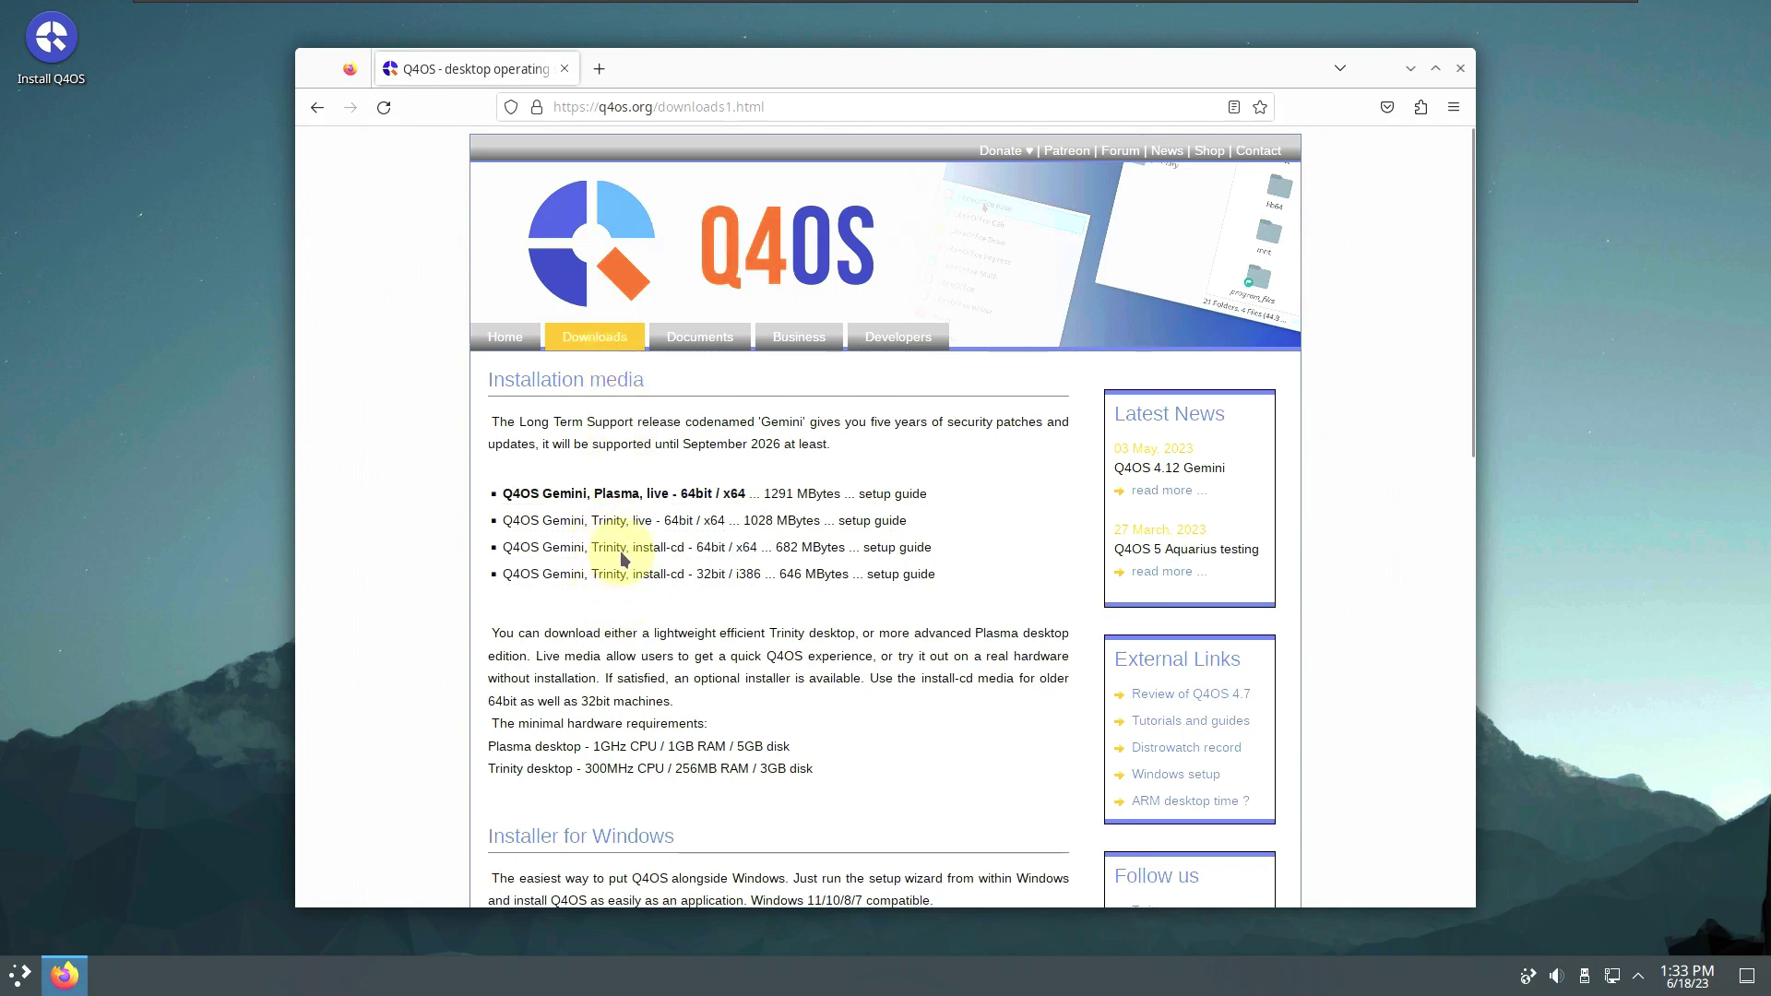
pyautogui.scroll(-7, 636, 387)
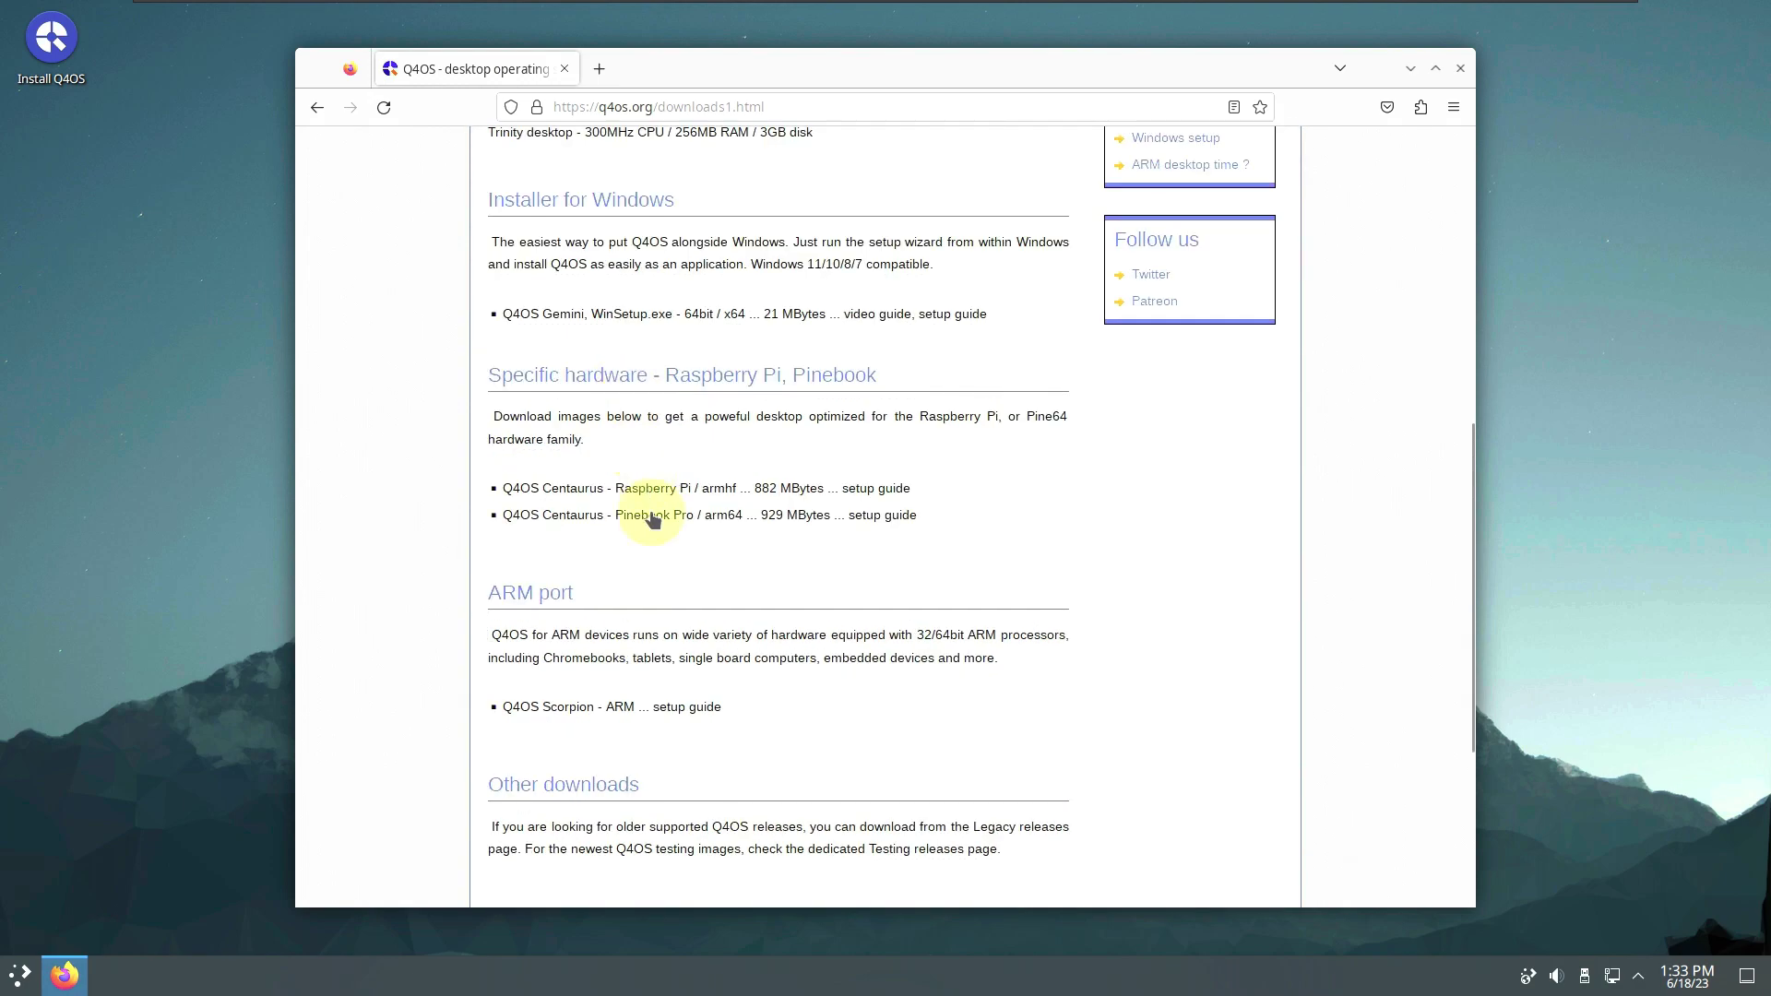
pyautogui.scroll(-4, 656, 544)
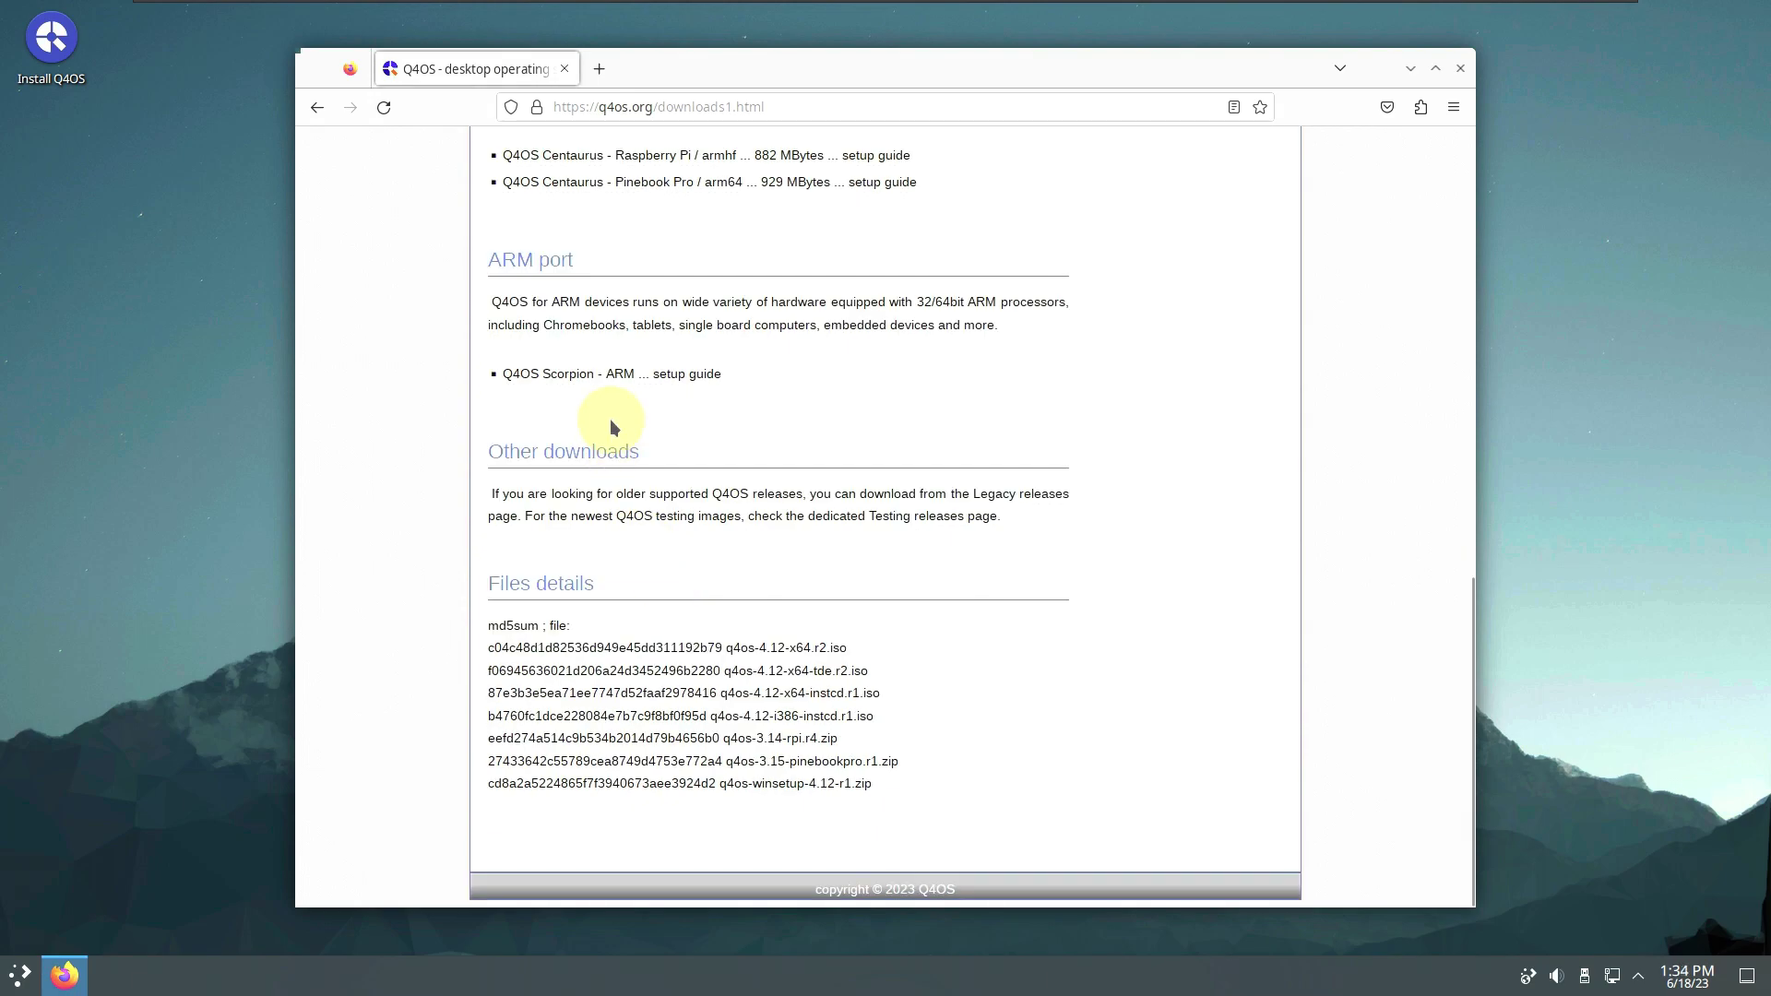
pyautogui.scroll(7, 612, 429)
pyautogui.scroll(4, 611, 421)
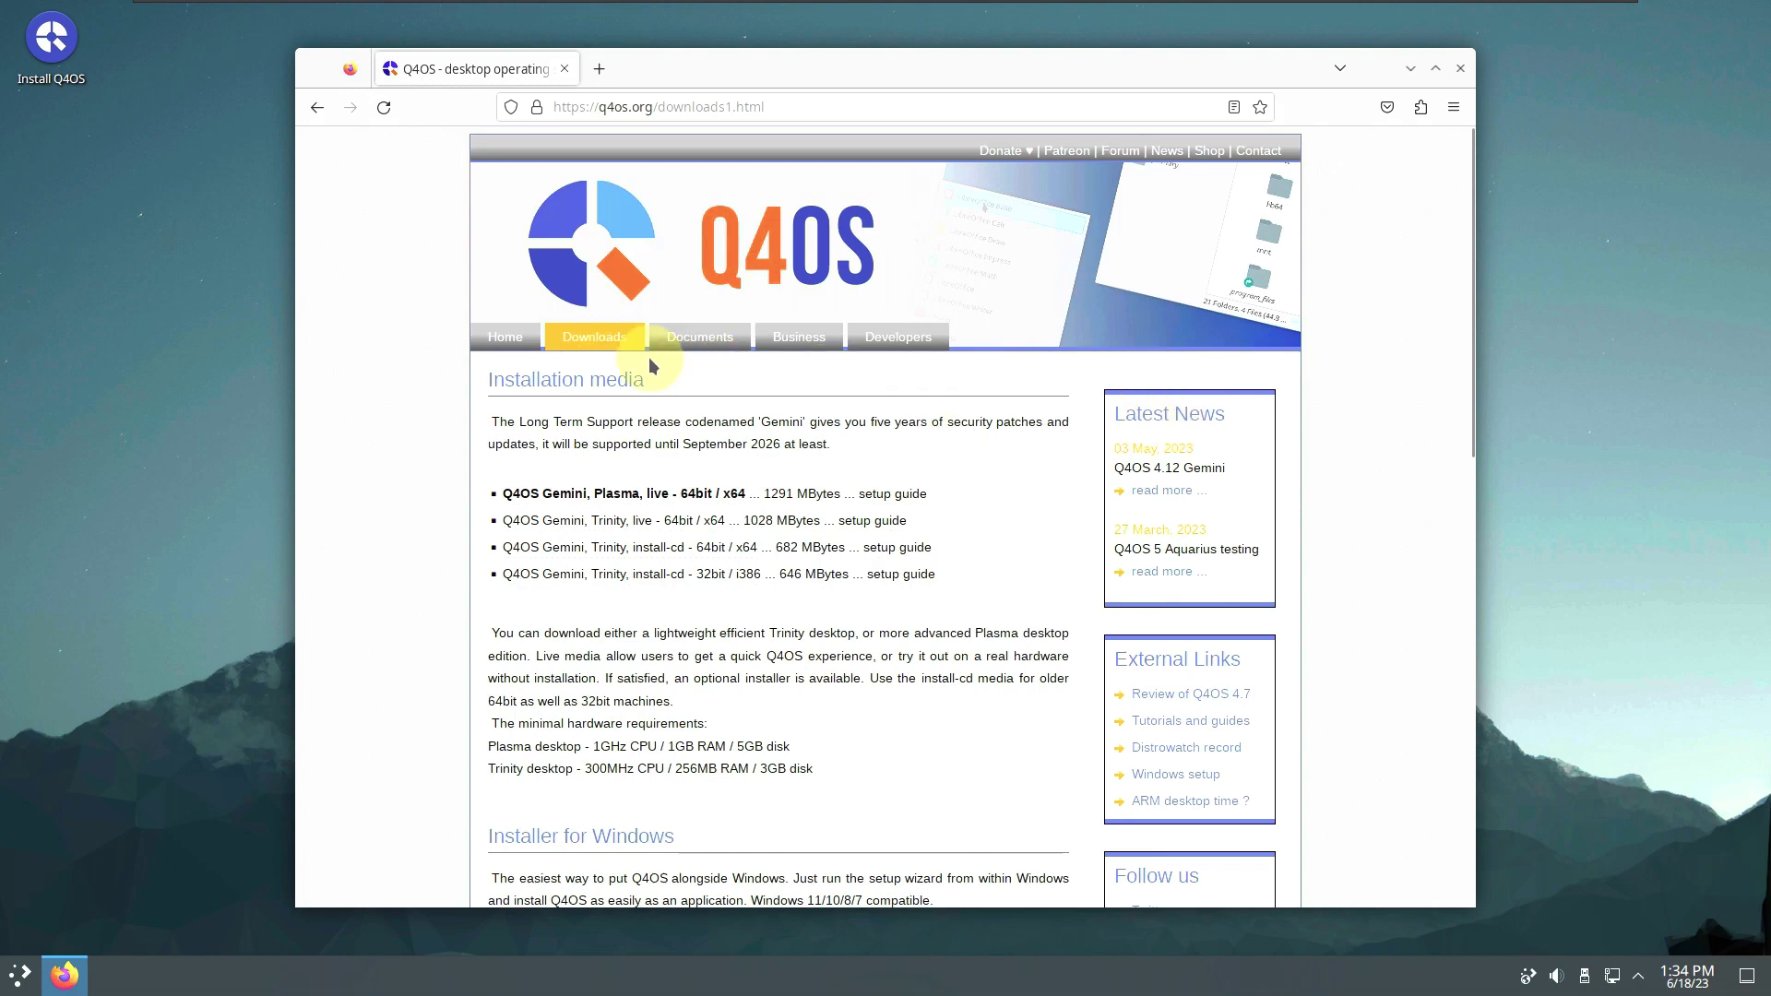
# Step: Browse the Documents, Developers and Business pages of the Q4OS site, ending on Documents
pyautogui.click(738, 337)
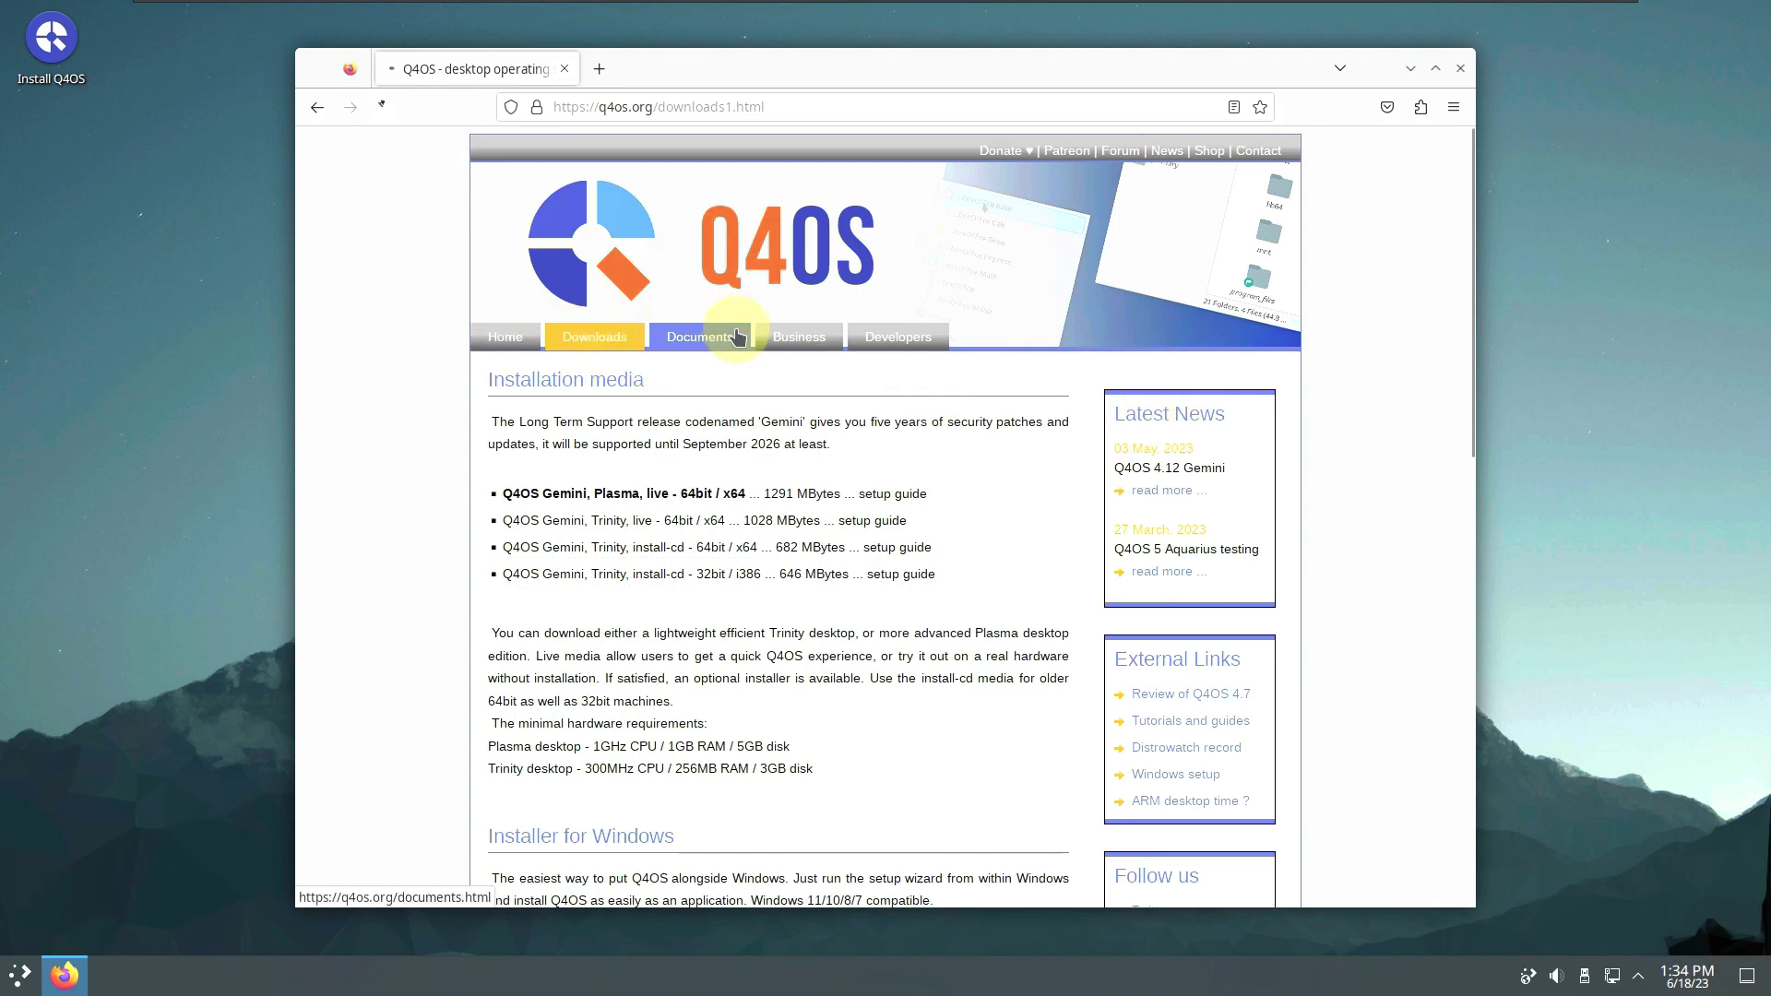
pyautogui.click(876, 343)
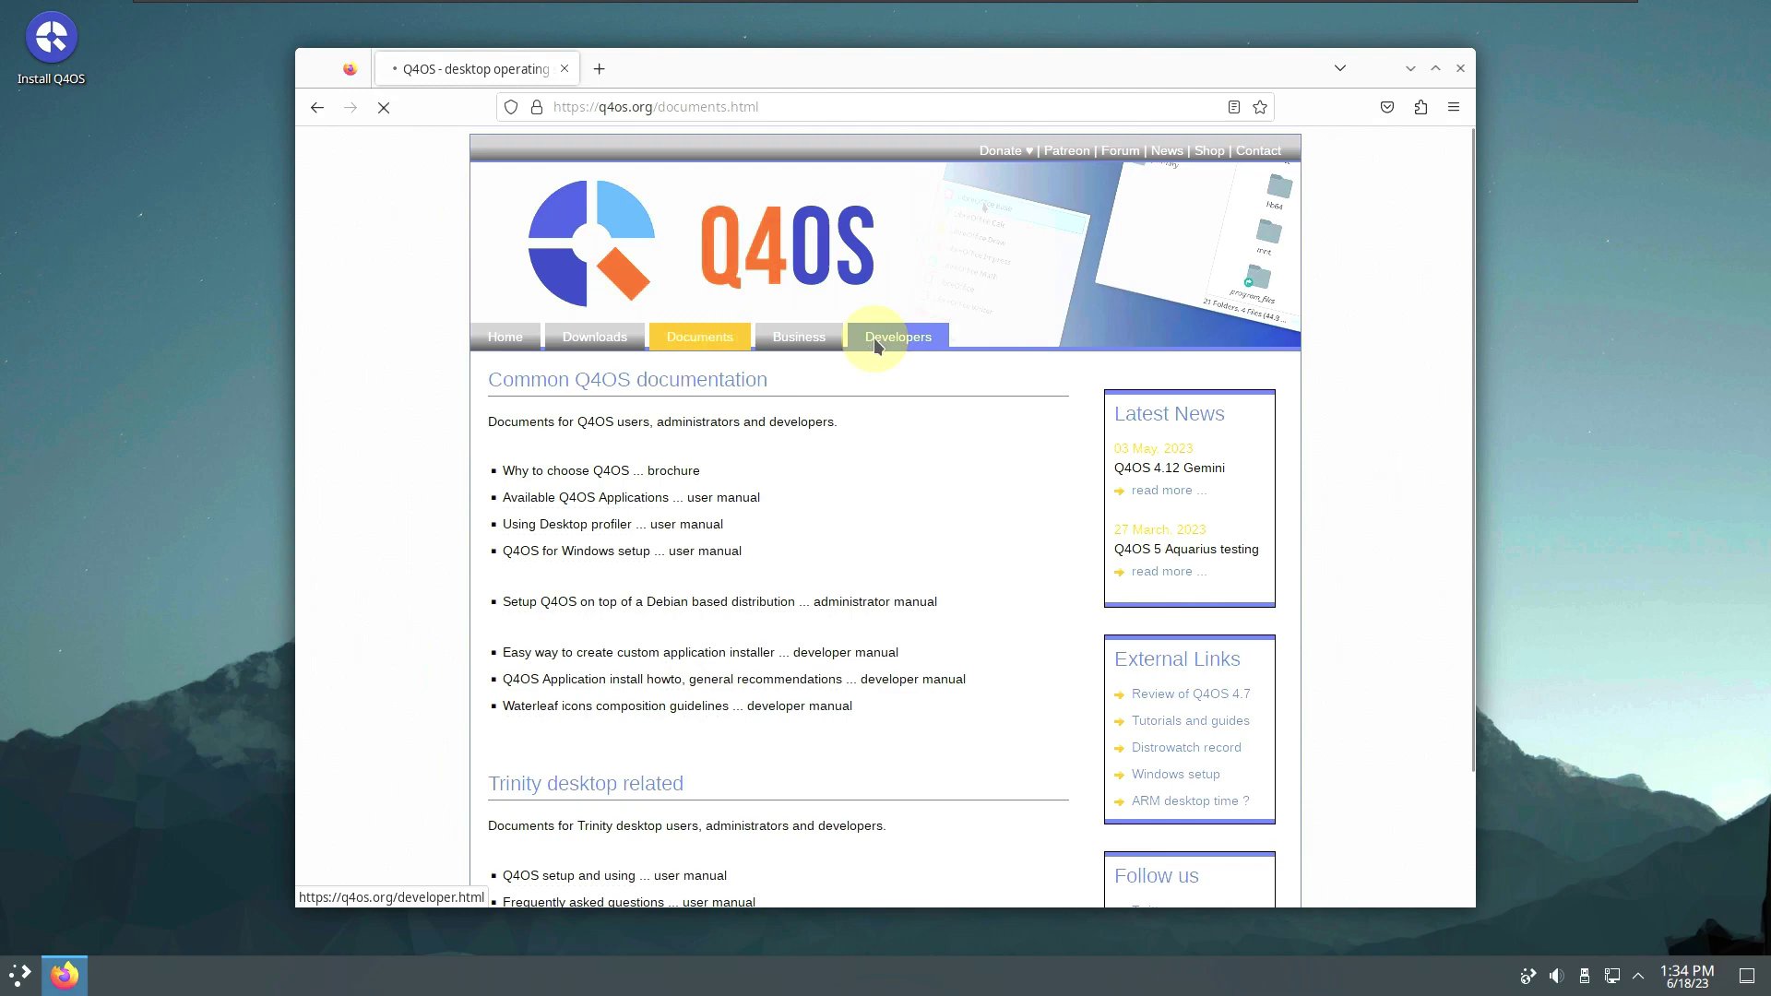
pyautogui.click(794, 341)
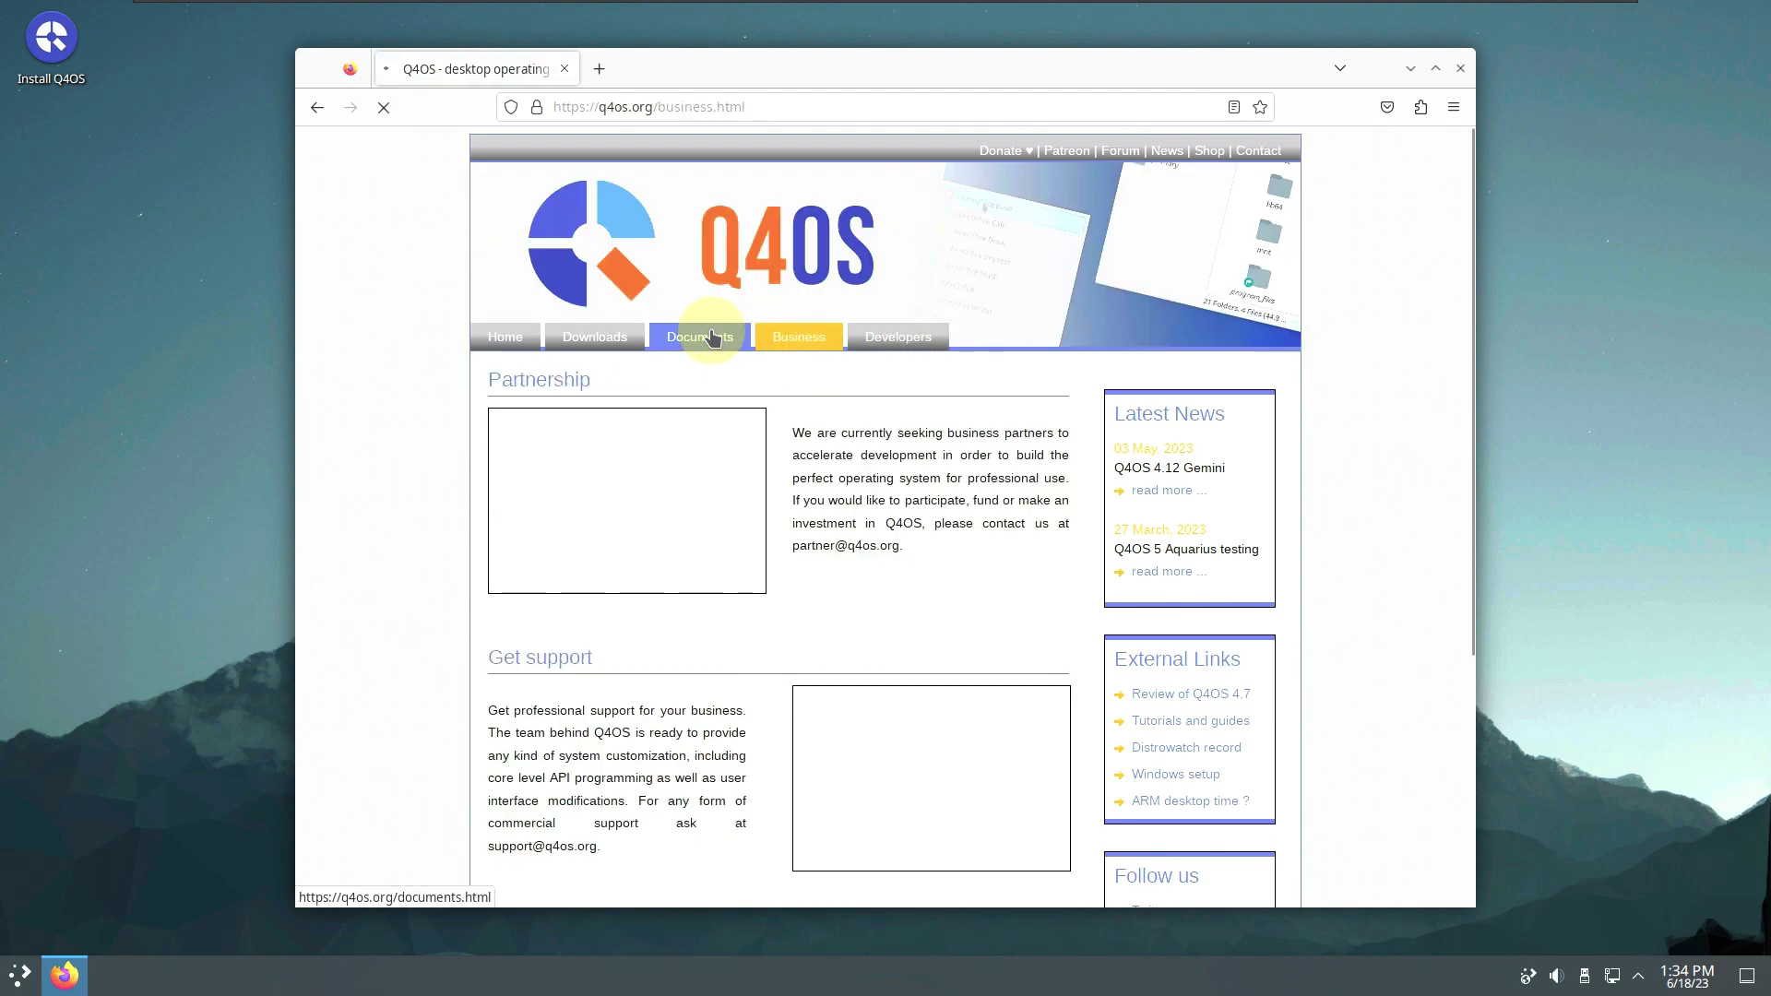
pyautogui.click(711, 339)
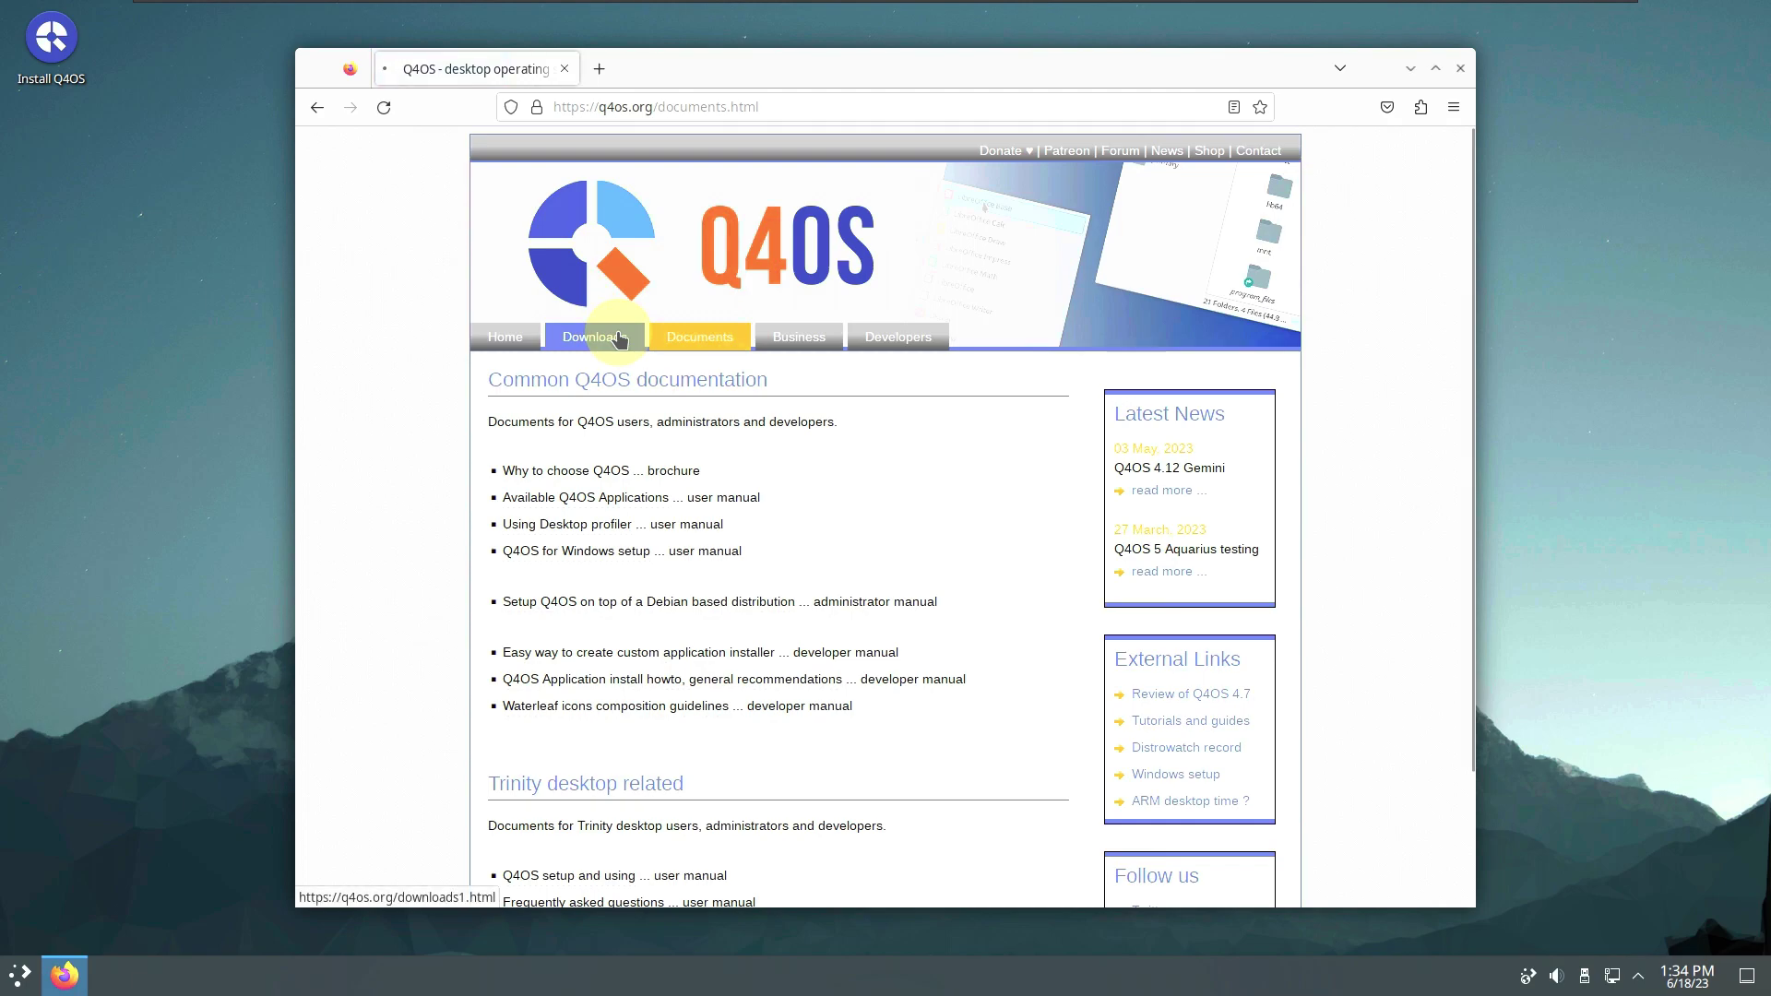
# Step: Choose the Q4OS Gemini, Plasma, live 64bit image on the Downloads page and skip the donation to reach its download
pyautogui.click(616, 340)
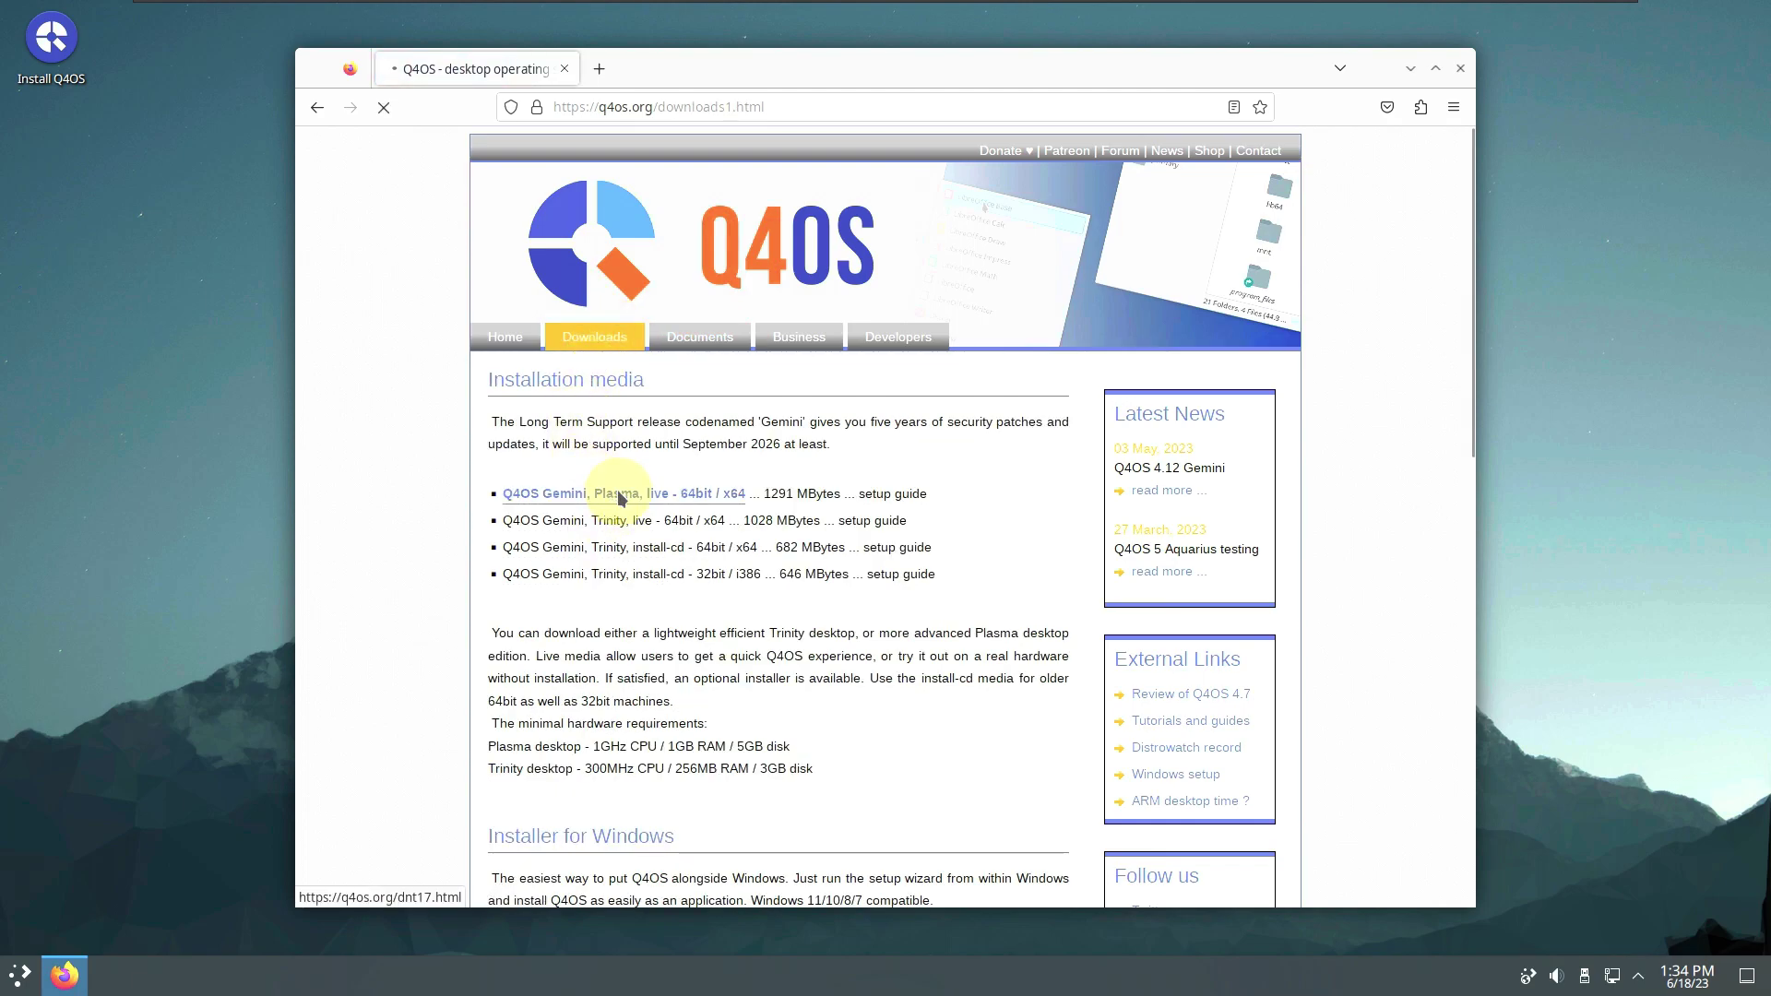
pyautogui.click(618, 497)
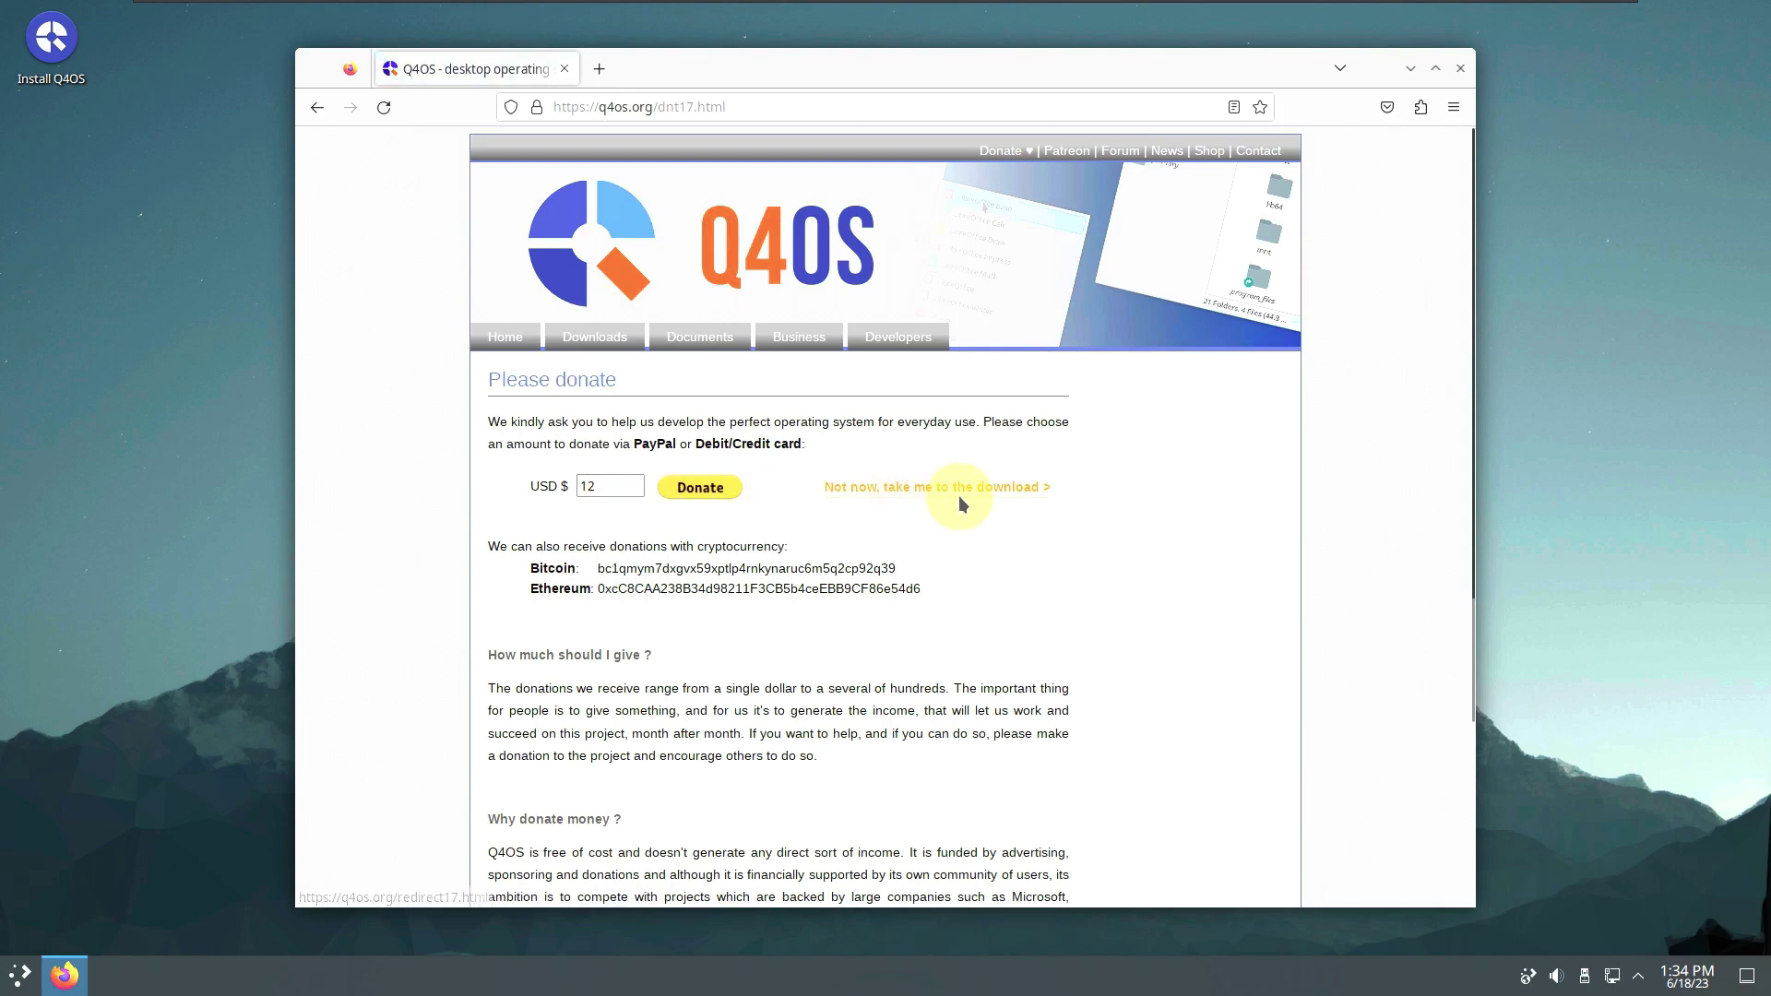
pyautogui.scroll(-3, 956, 476)
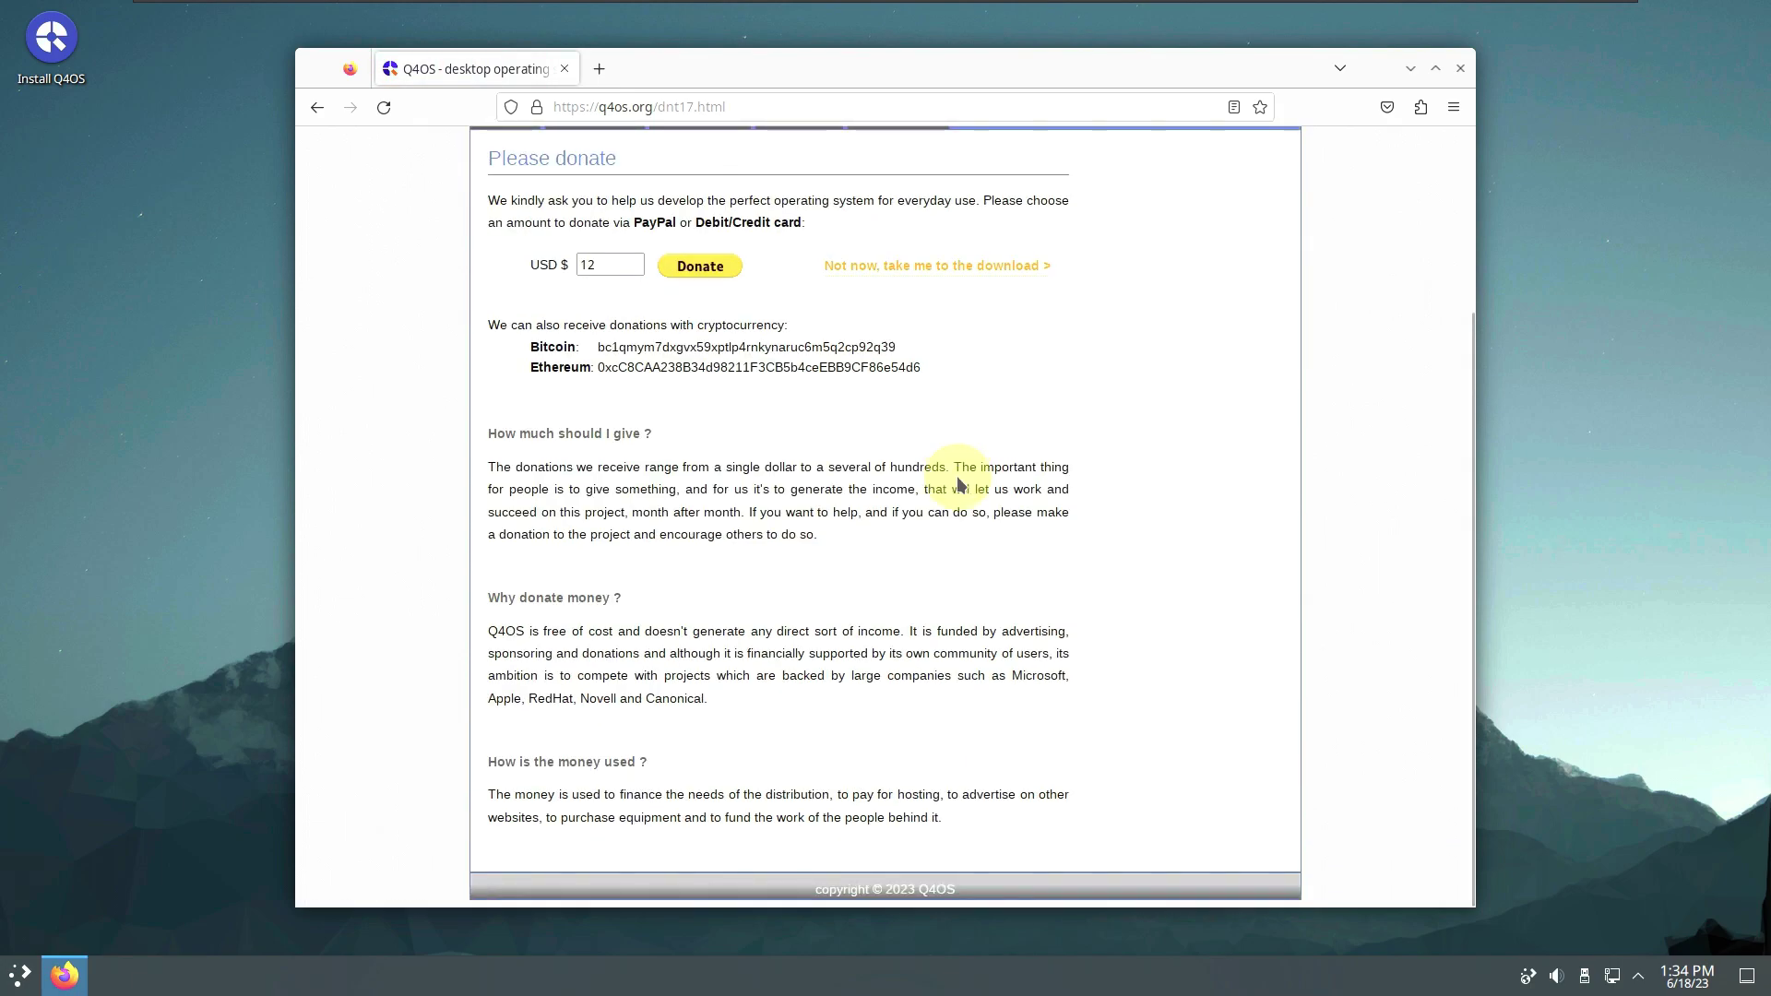
pyautogui.scroll(3, 959, 484)
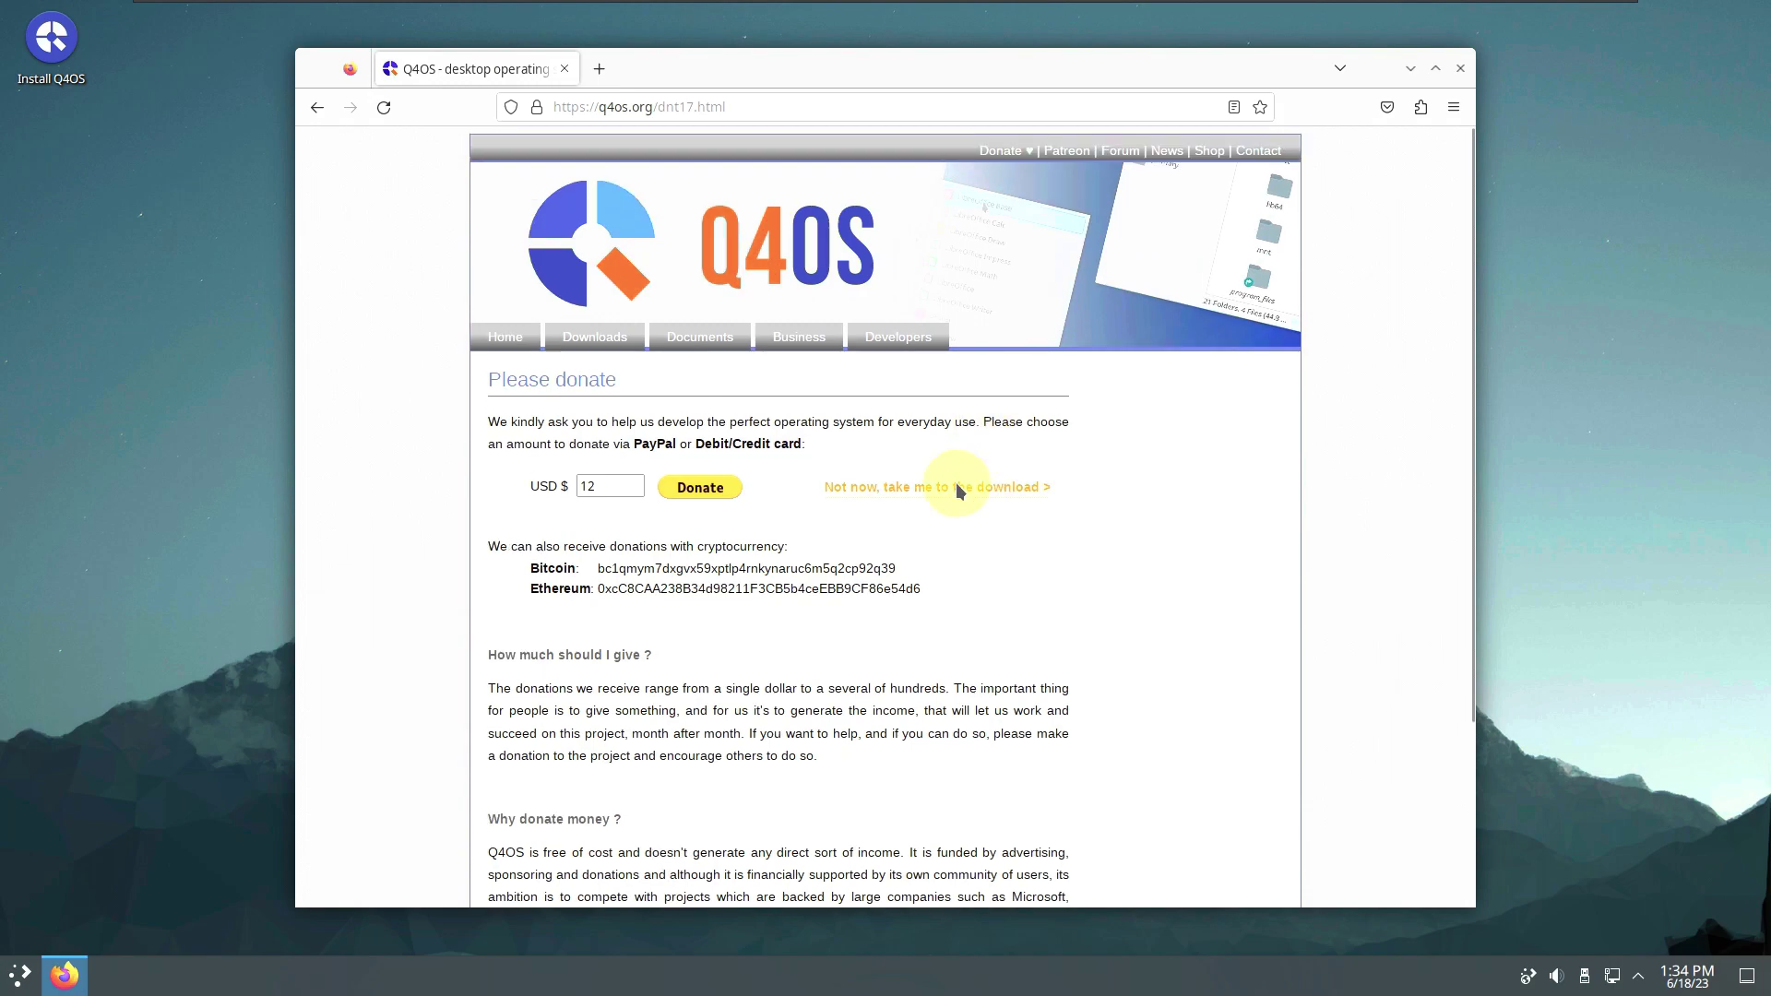
pyautogui.click(956, 485)
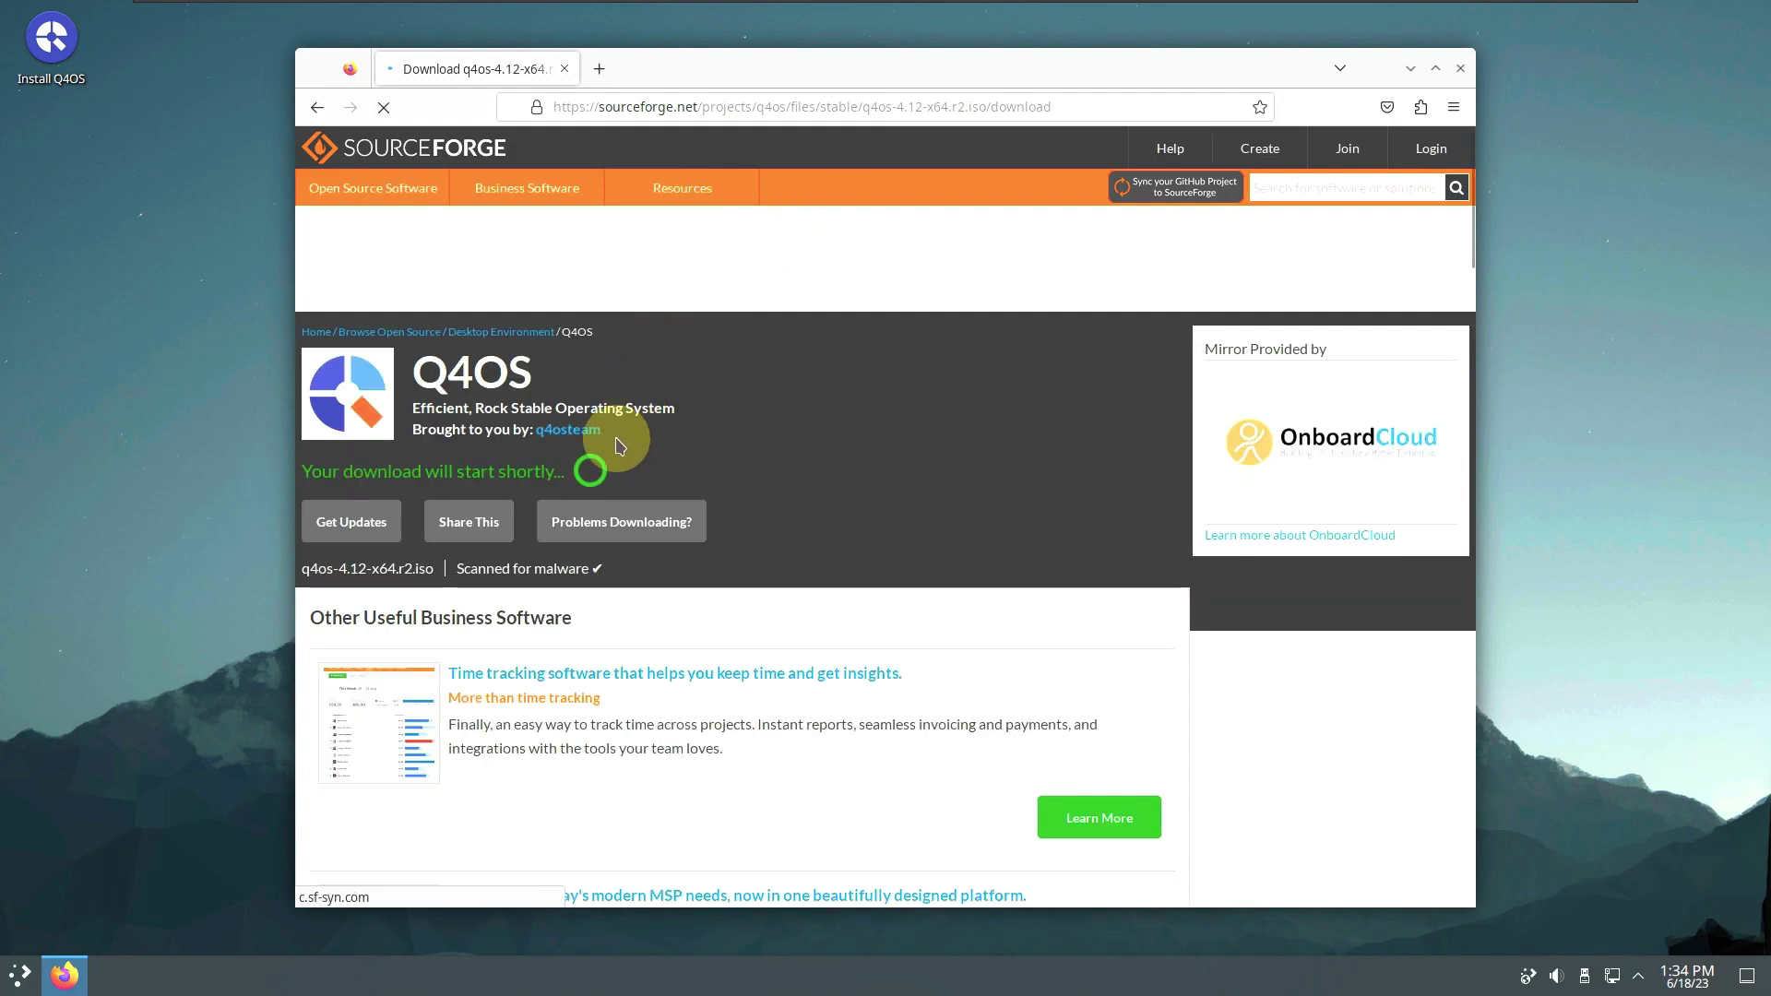
# Step: Shorten the SourceForge address to the Q4OS project's files directory and load it
pyautogui.moveTo(832, 108); pyautogui.dragTo(1223, 182)
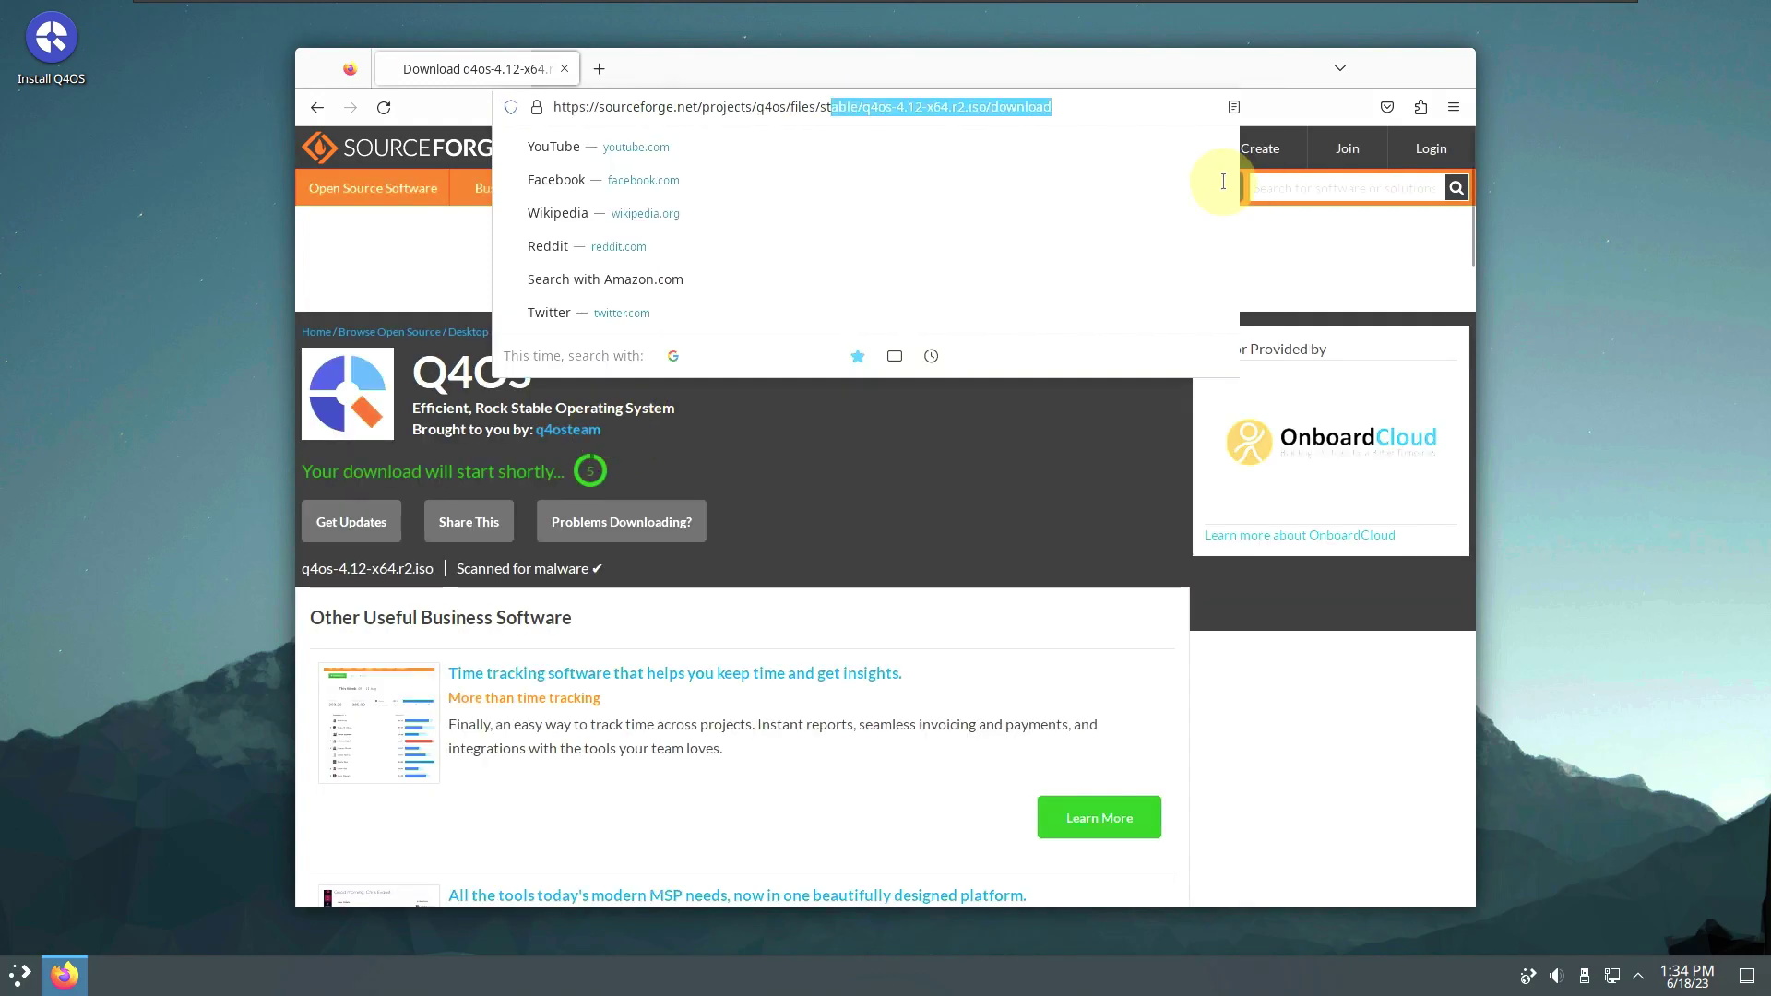
pyautogui.press('BackSpace')
pyautogui.press('BackSpace')
pyautogui.press('BackSpace')
pyautogui.press('Return')
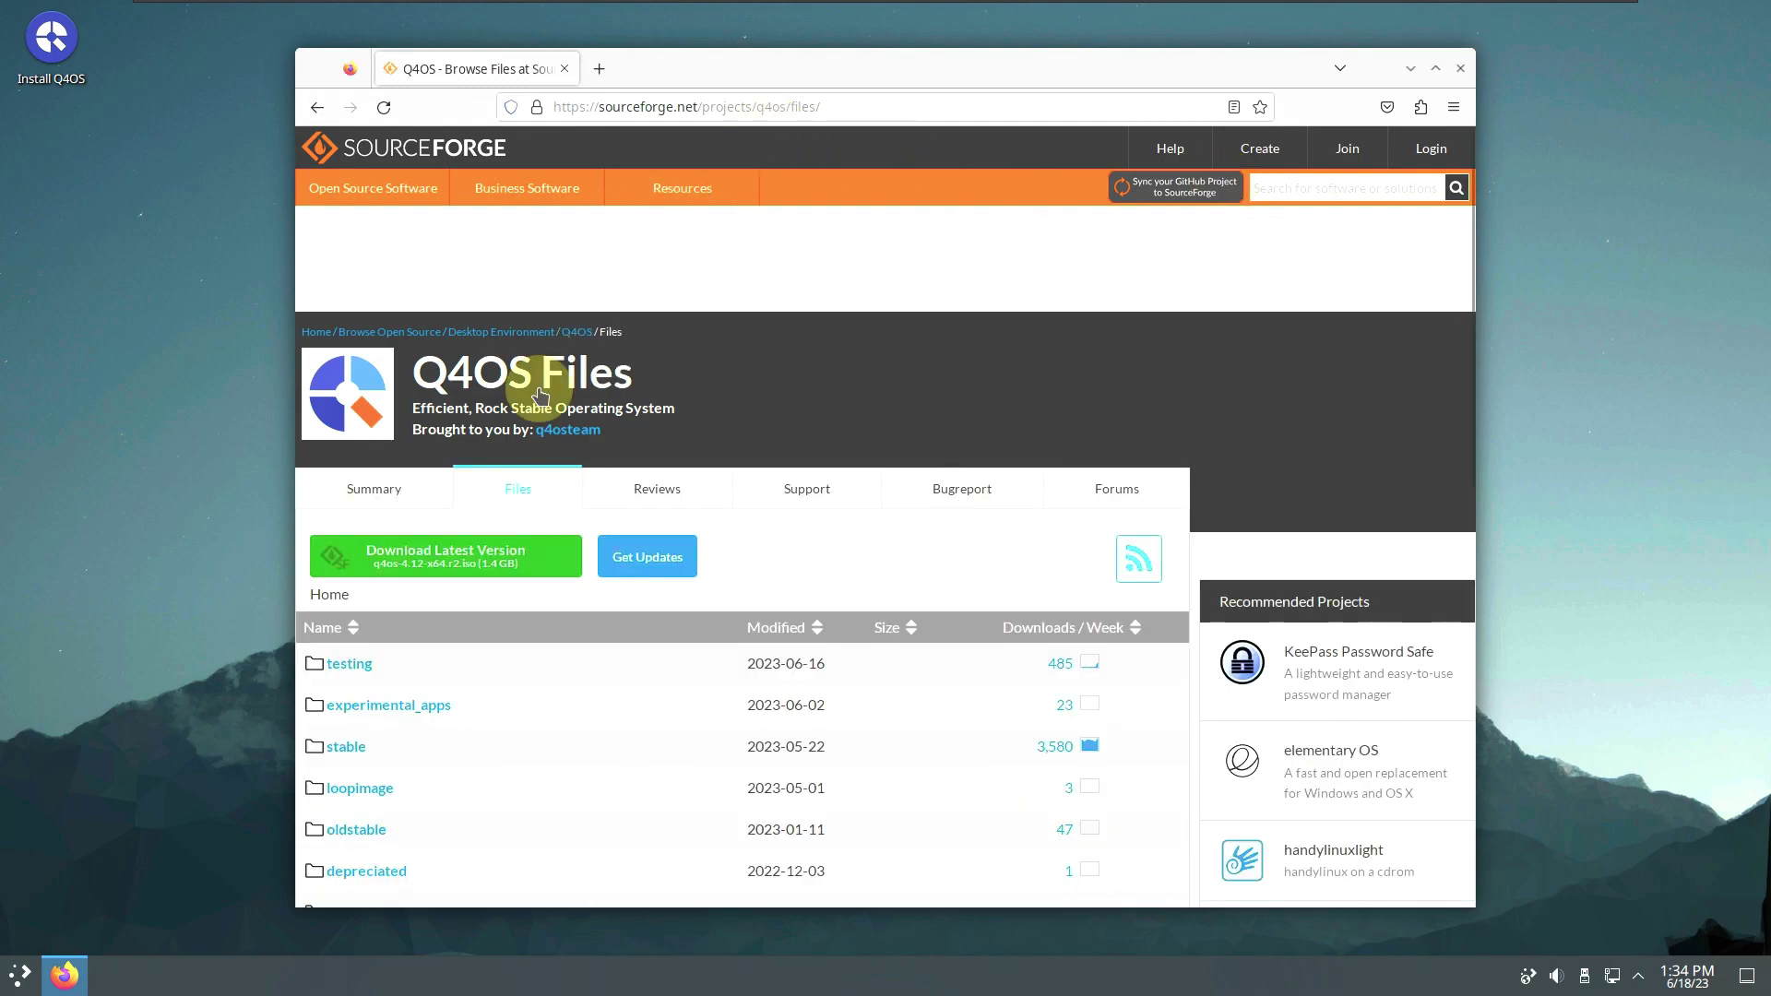
# Step: Open the testing folder in the Q4OS files list and look over its ISO images
pyautogui.scroll(-5, 554, 495)
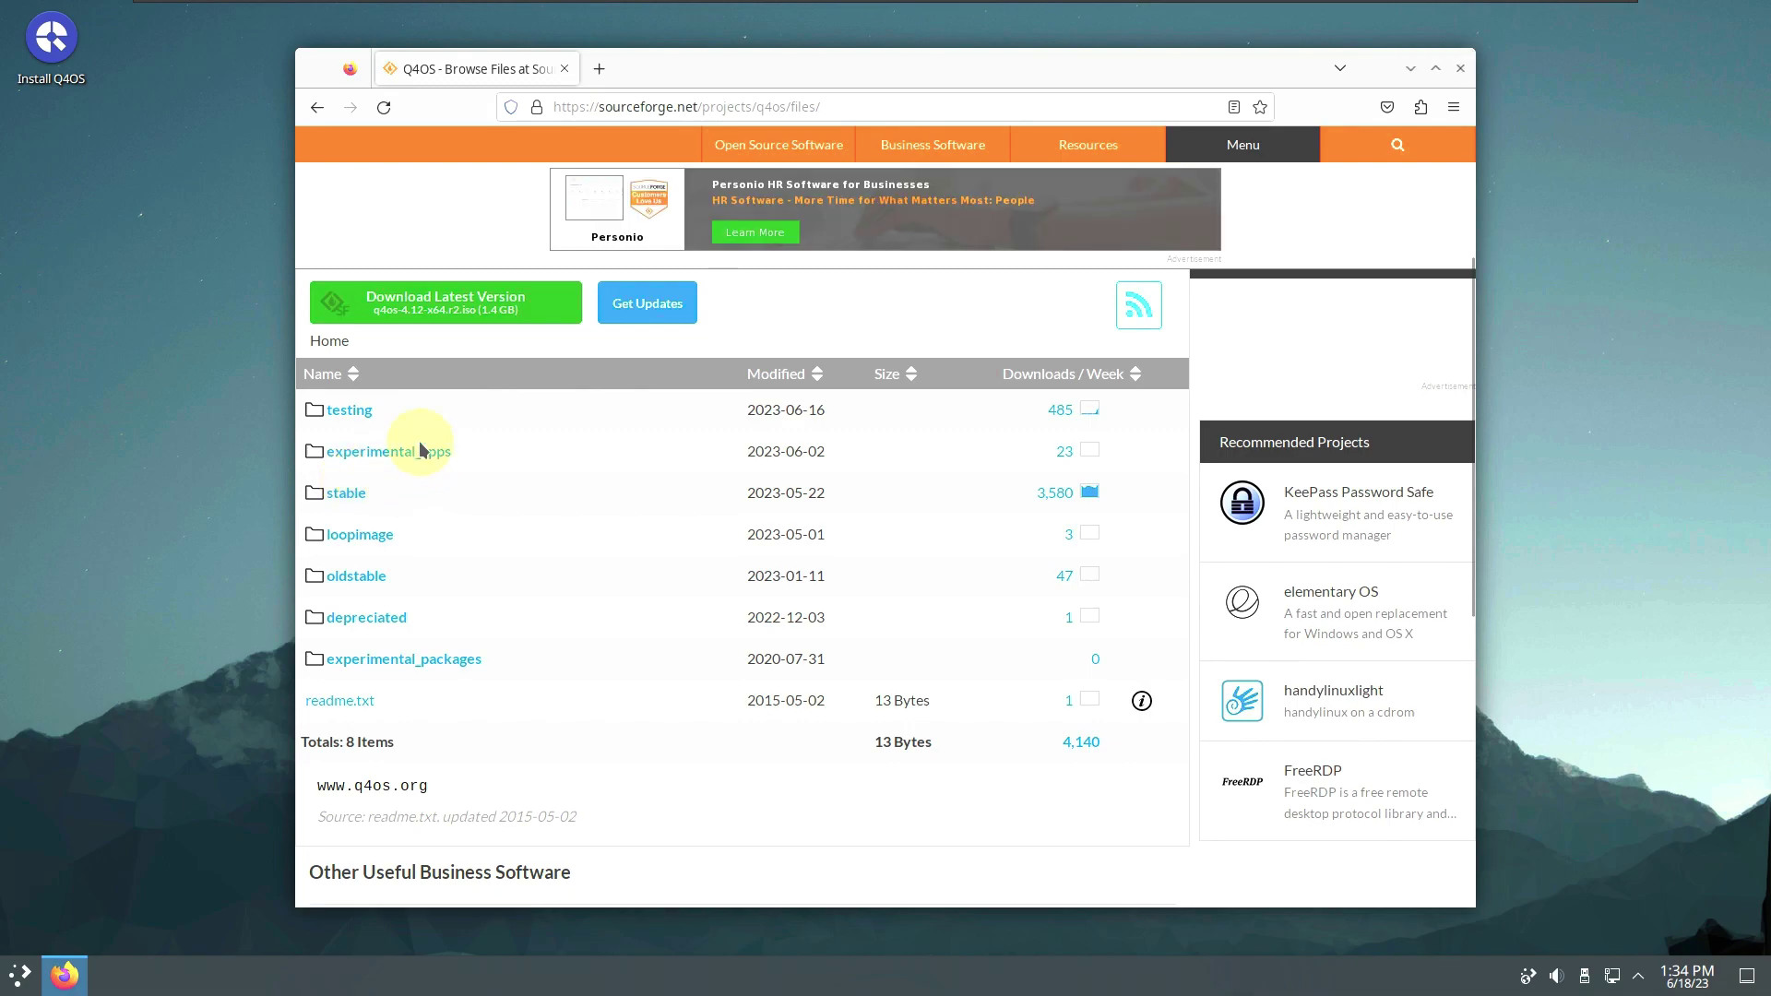
pyautogui.click(358, 412)
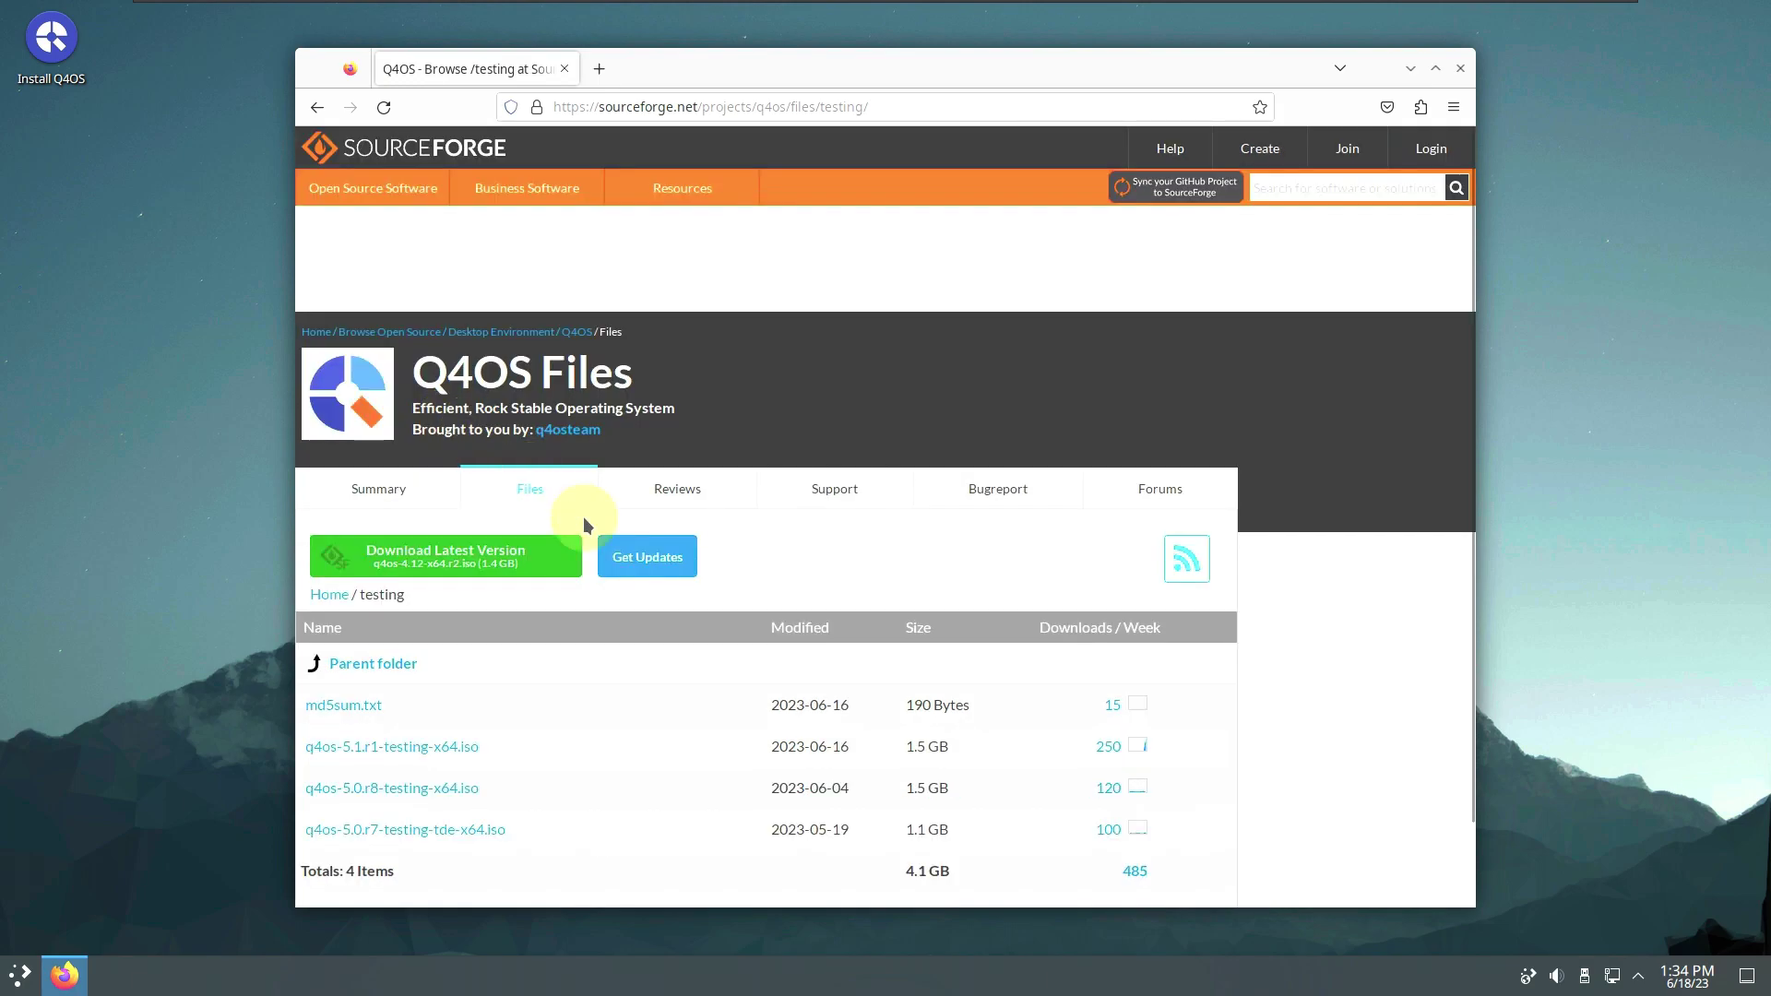
pyautogui.scroll(-2, 621, 572)
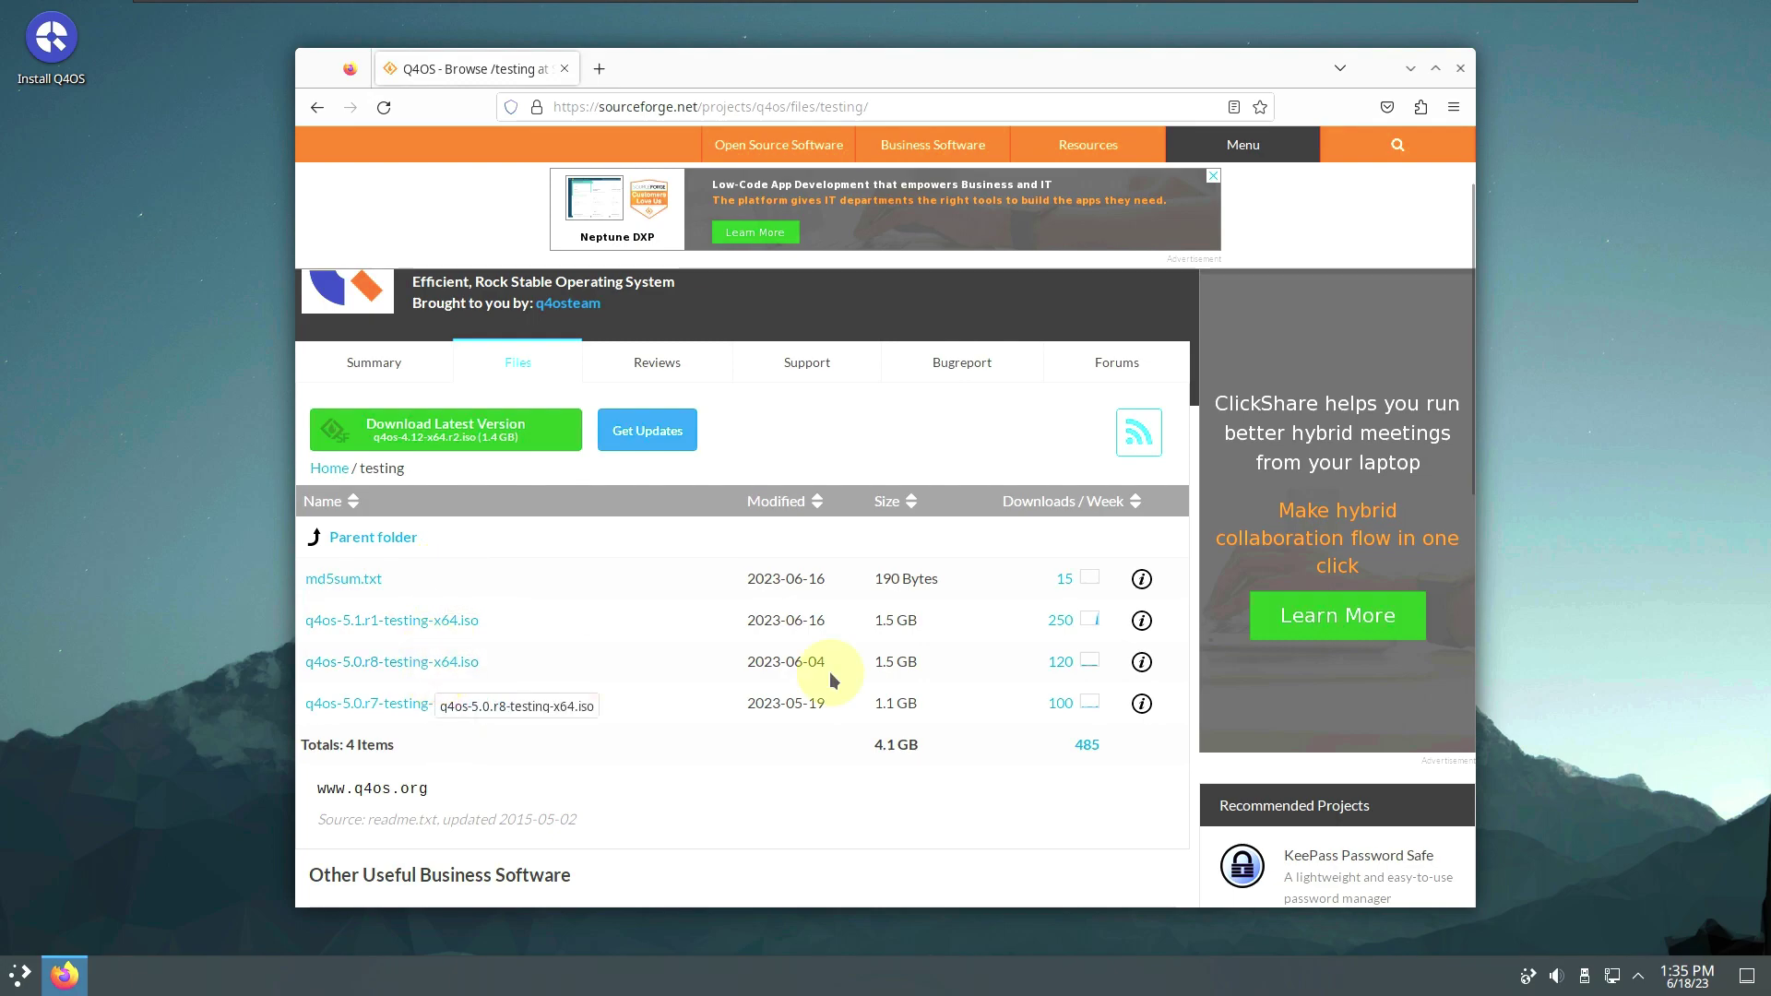
# Step: Start downloading q4os-5.1.r1-testing-x64.iso, then cancel the download and close the browser
pyautogui.moveTo(926, 612); pyautogui.dragTo(434, 625)
pyautogui.click(433, 626)
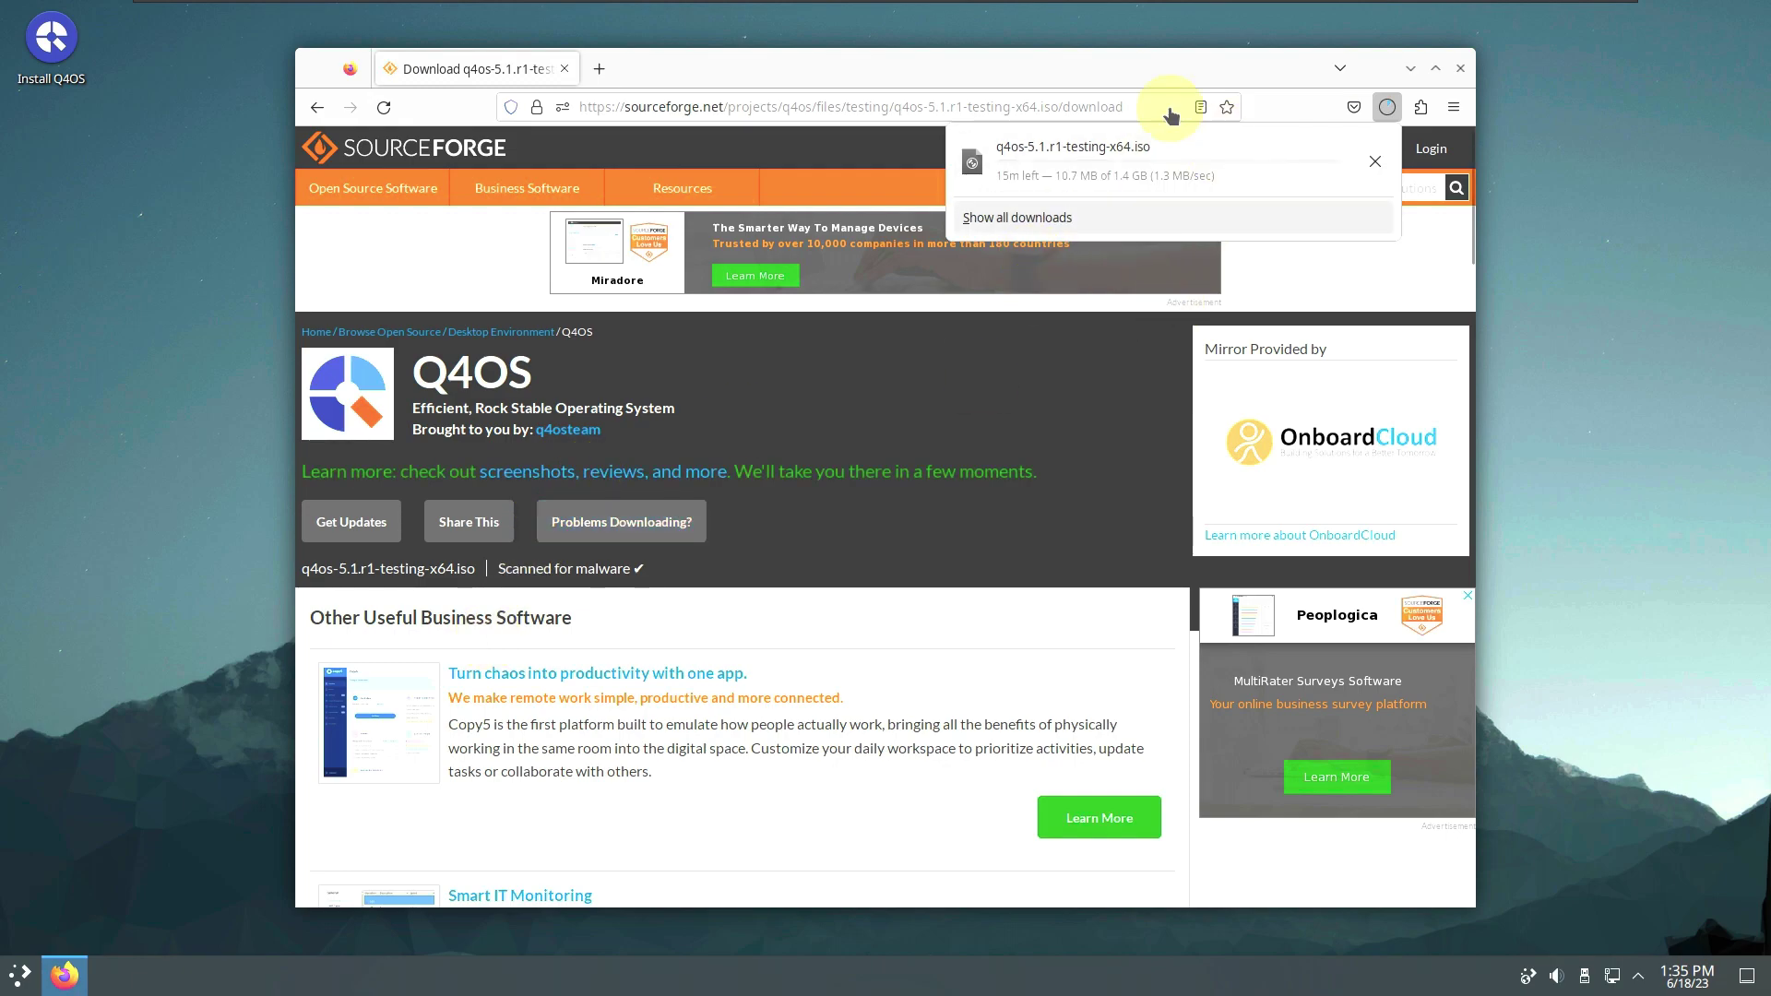
pyautogui.click(1374, 163)
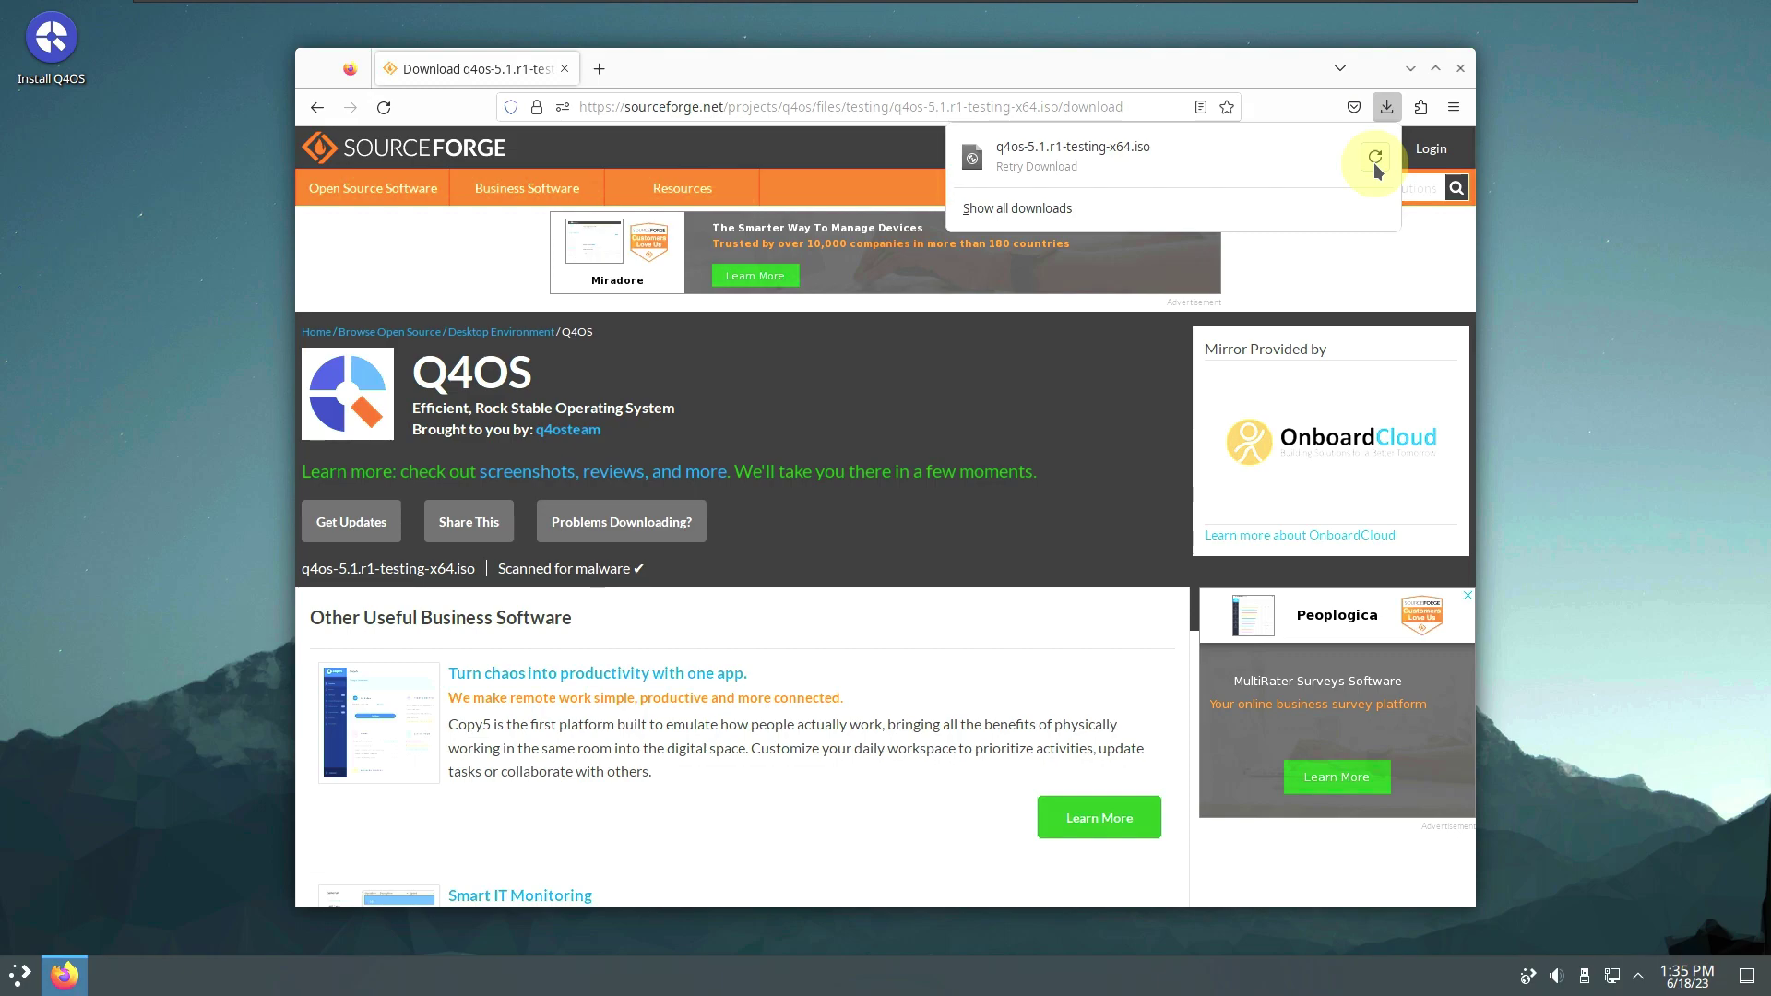
pyautogui.click(1459, 70)
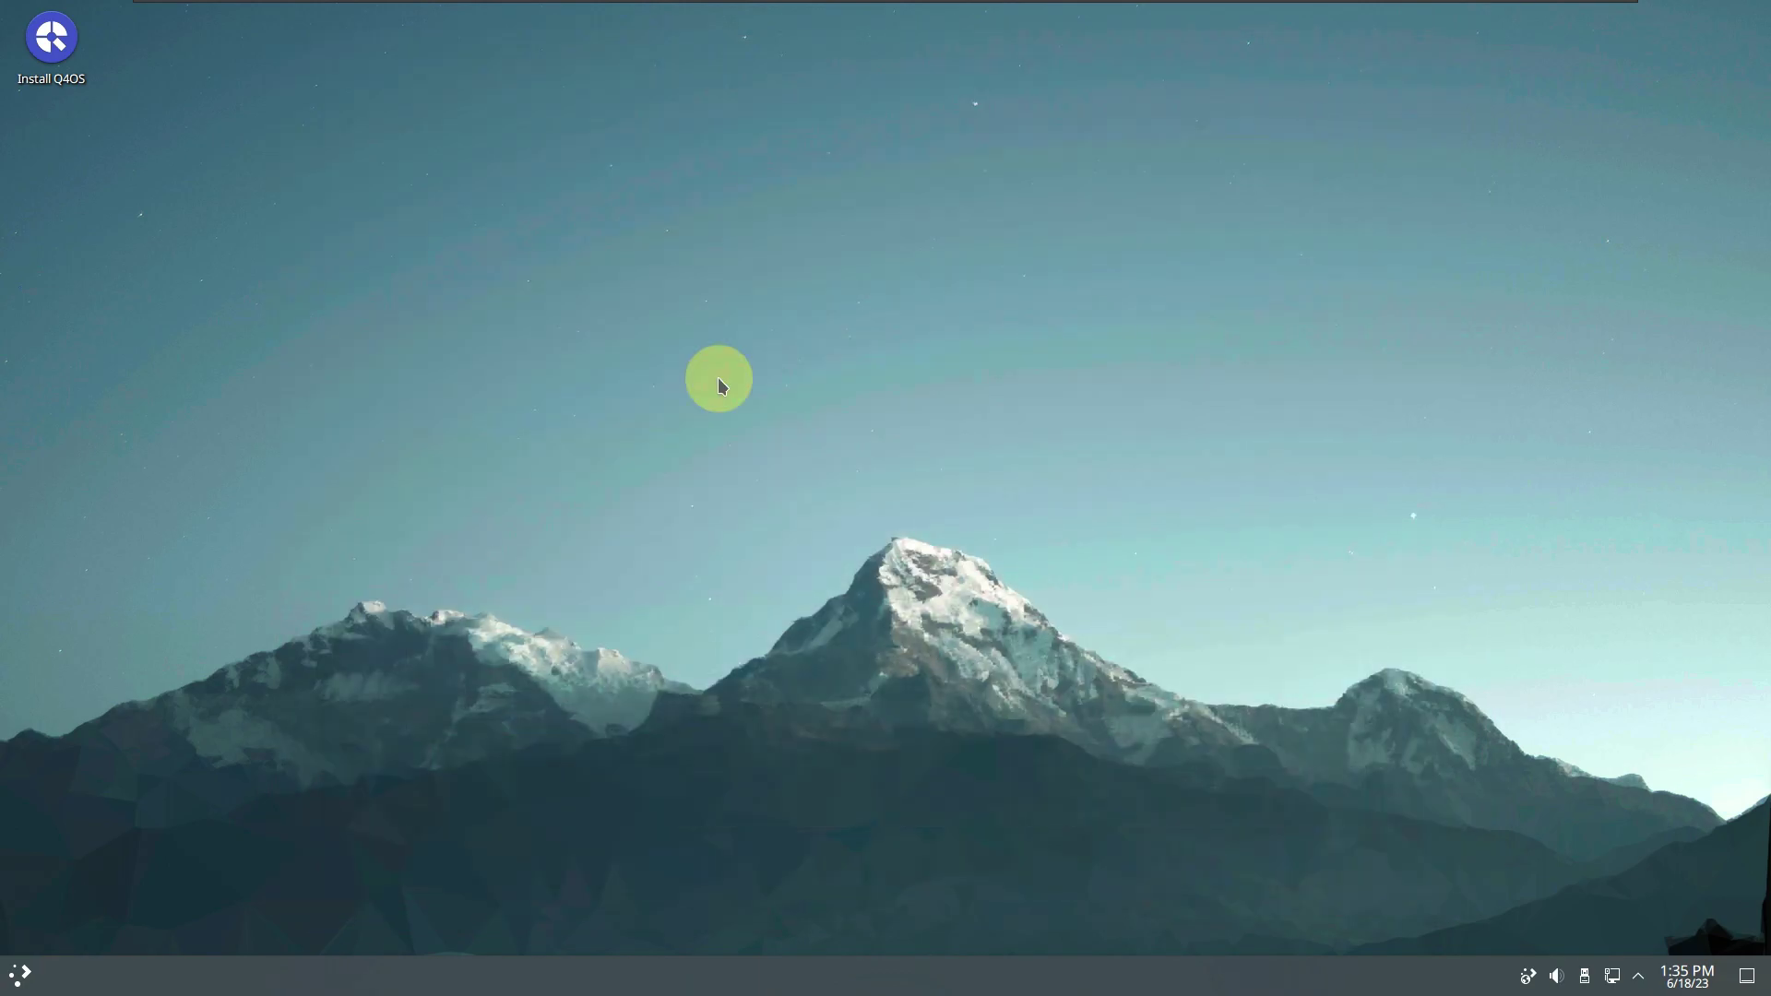
# Step: Launch the Q4OS installer from the desktop and maximize its window
pyautogui.rightClick(63, 80)
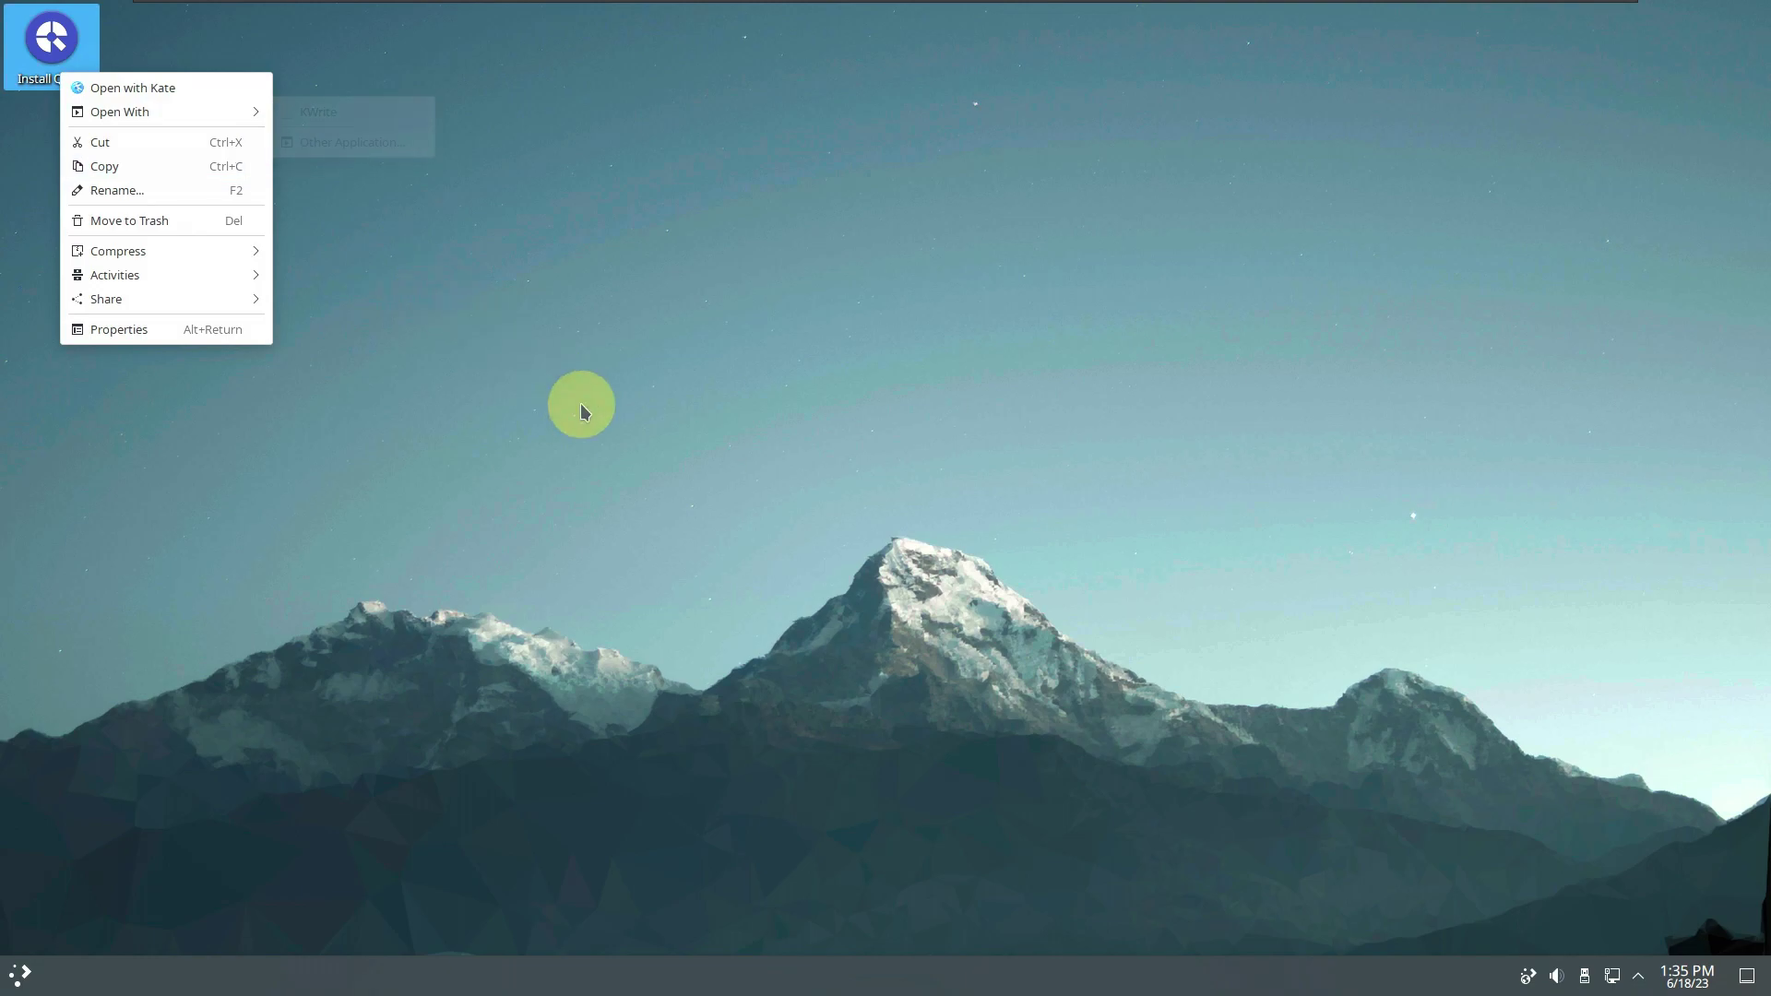
pyautogui.click(584, 410)
pyautogui.doubleClick(52, 42)
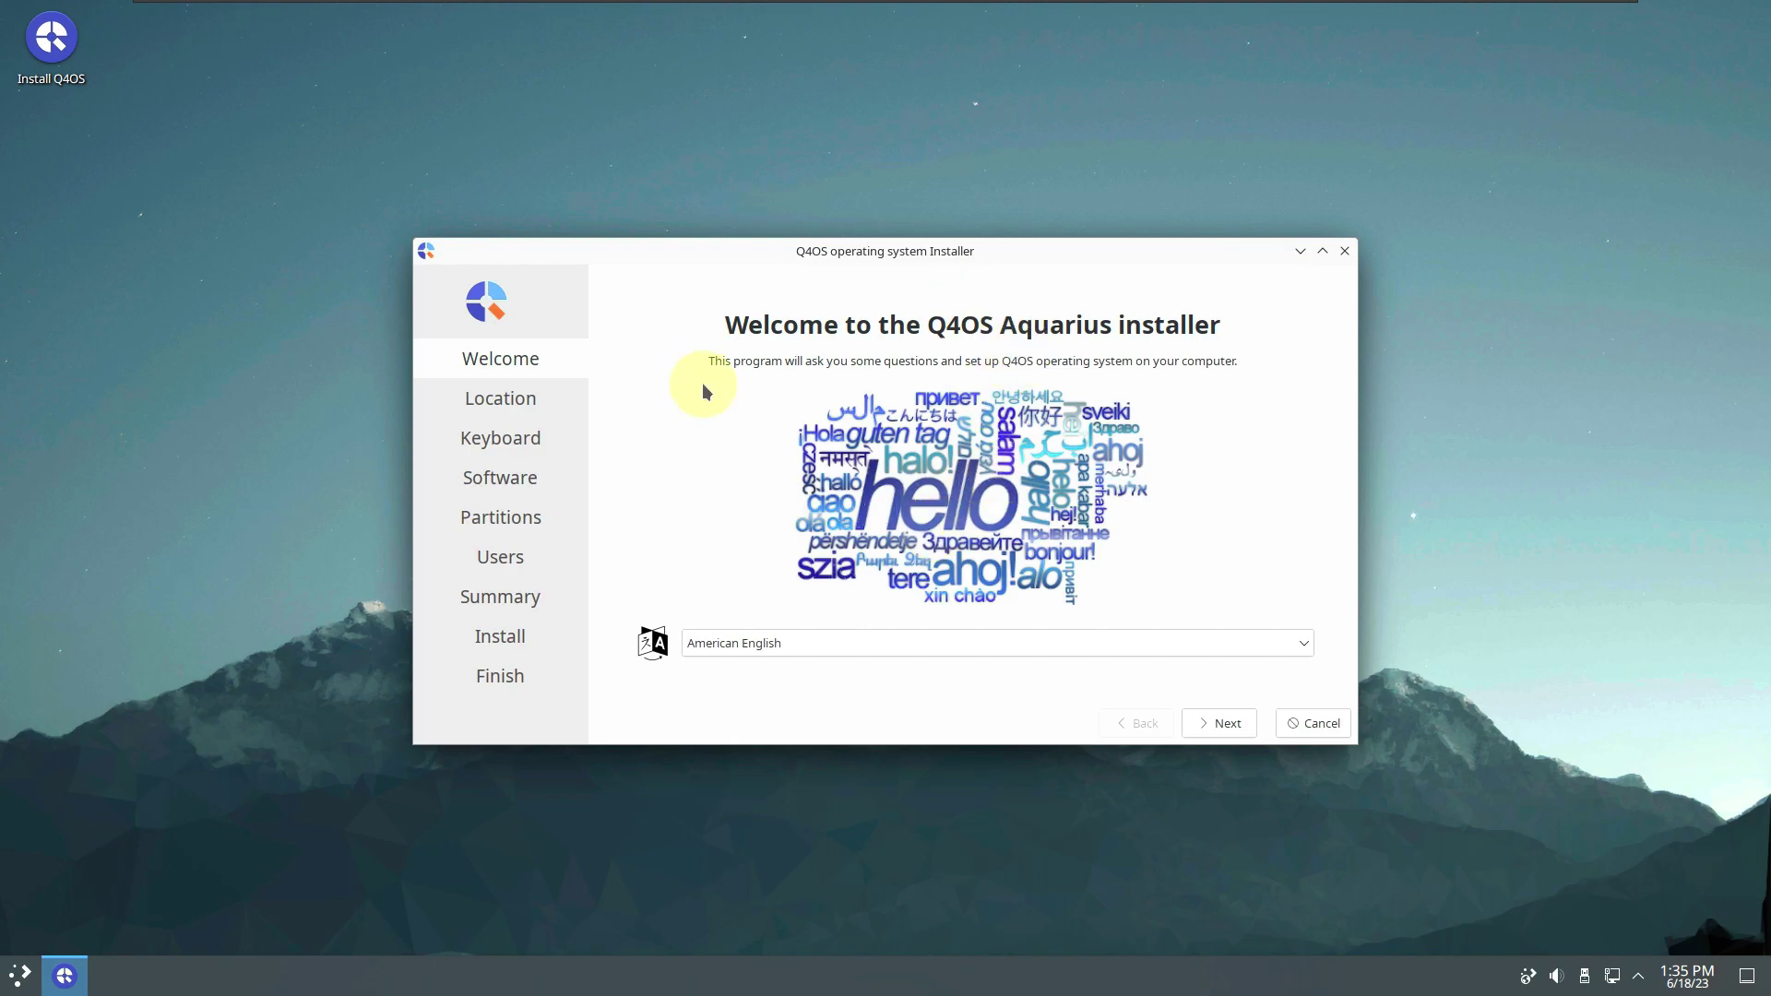
pyautogui.click(1323, 251)
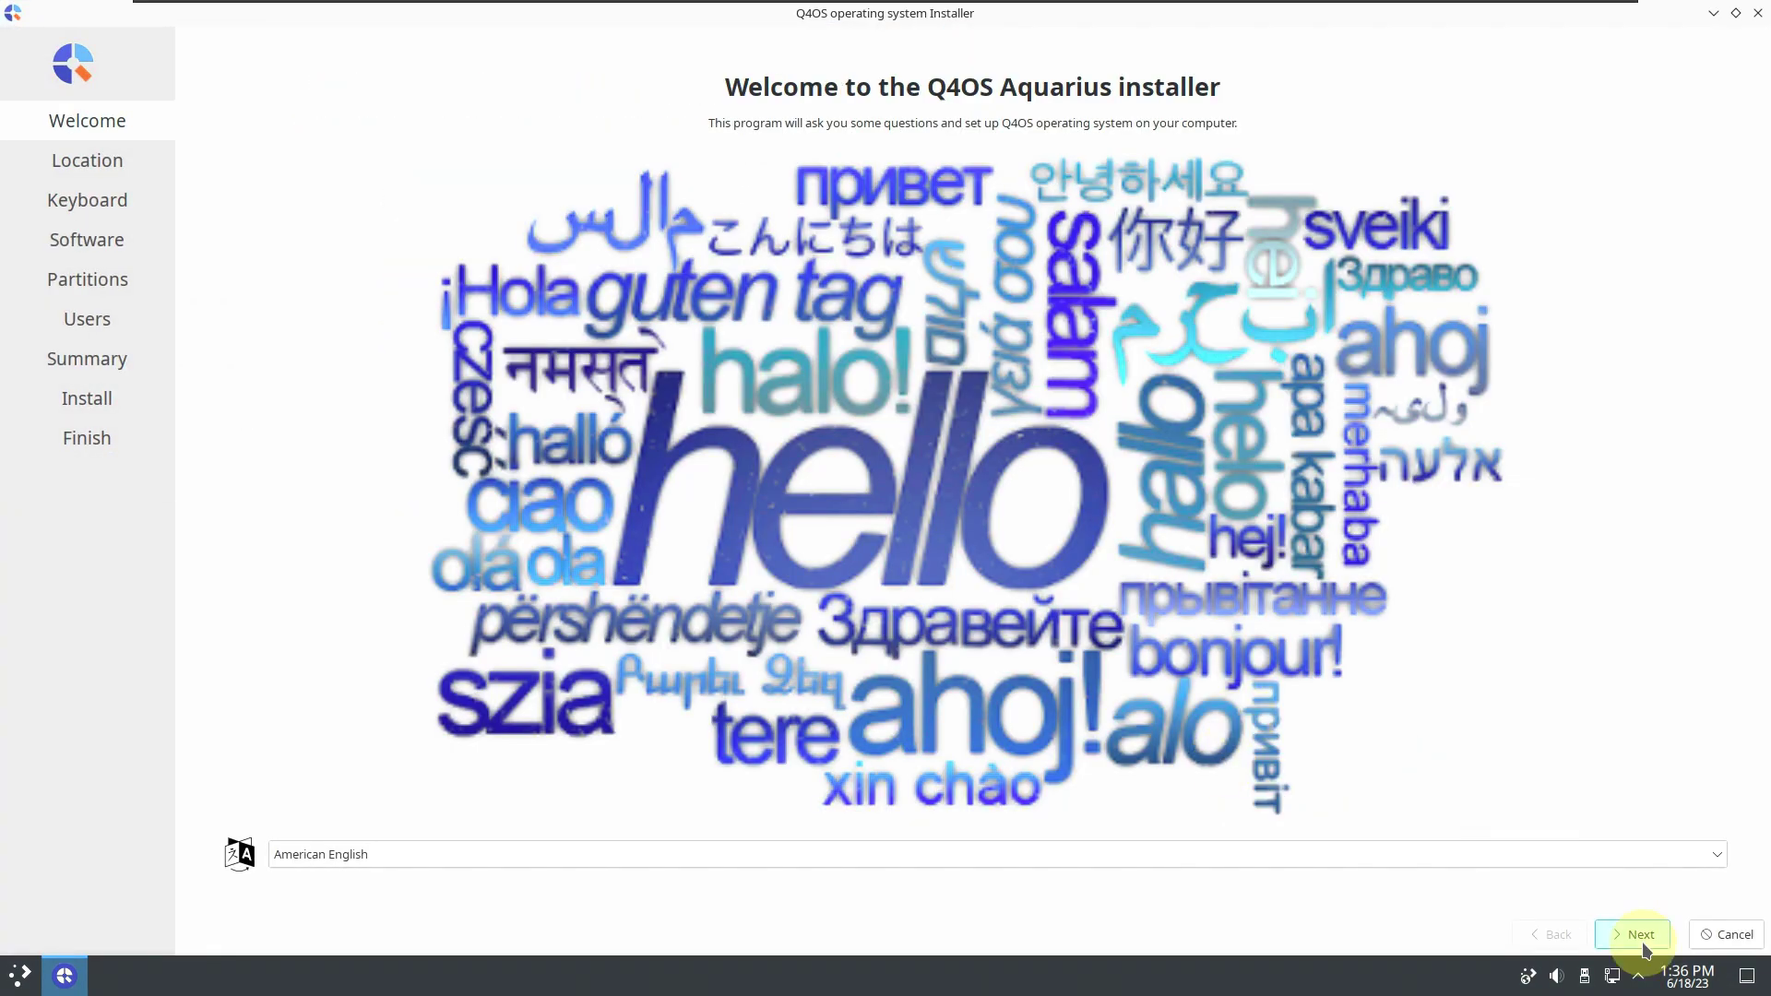
# Step: Keep American English as the installer language and set the location to America, Los Angeles, reviewing the region and zone choices
pyautogui.click(1635, 935)
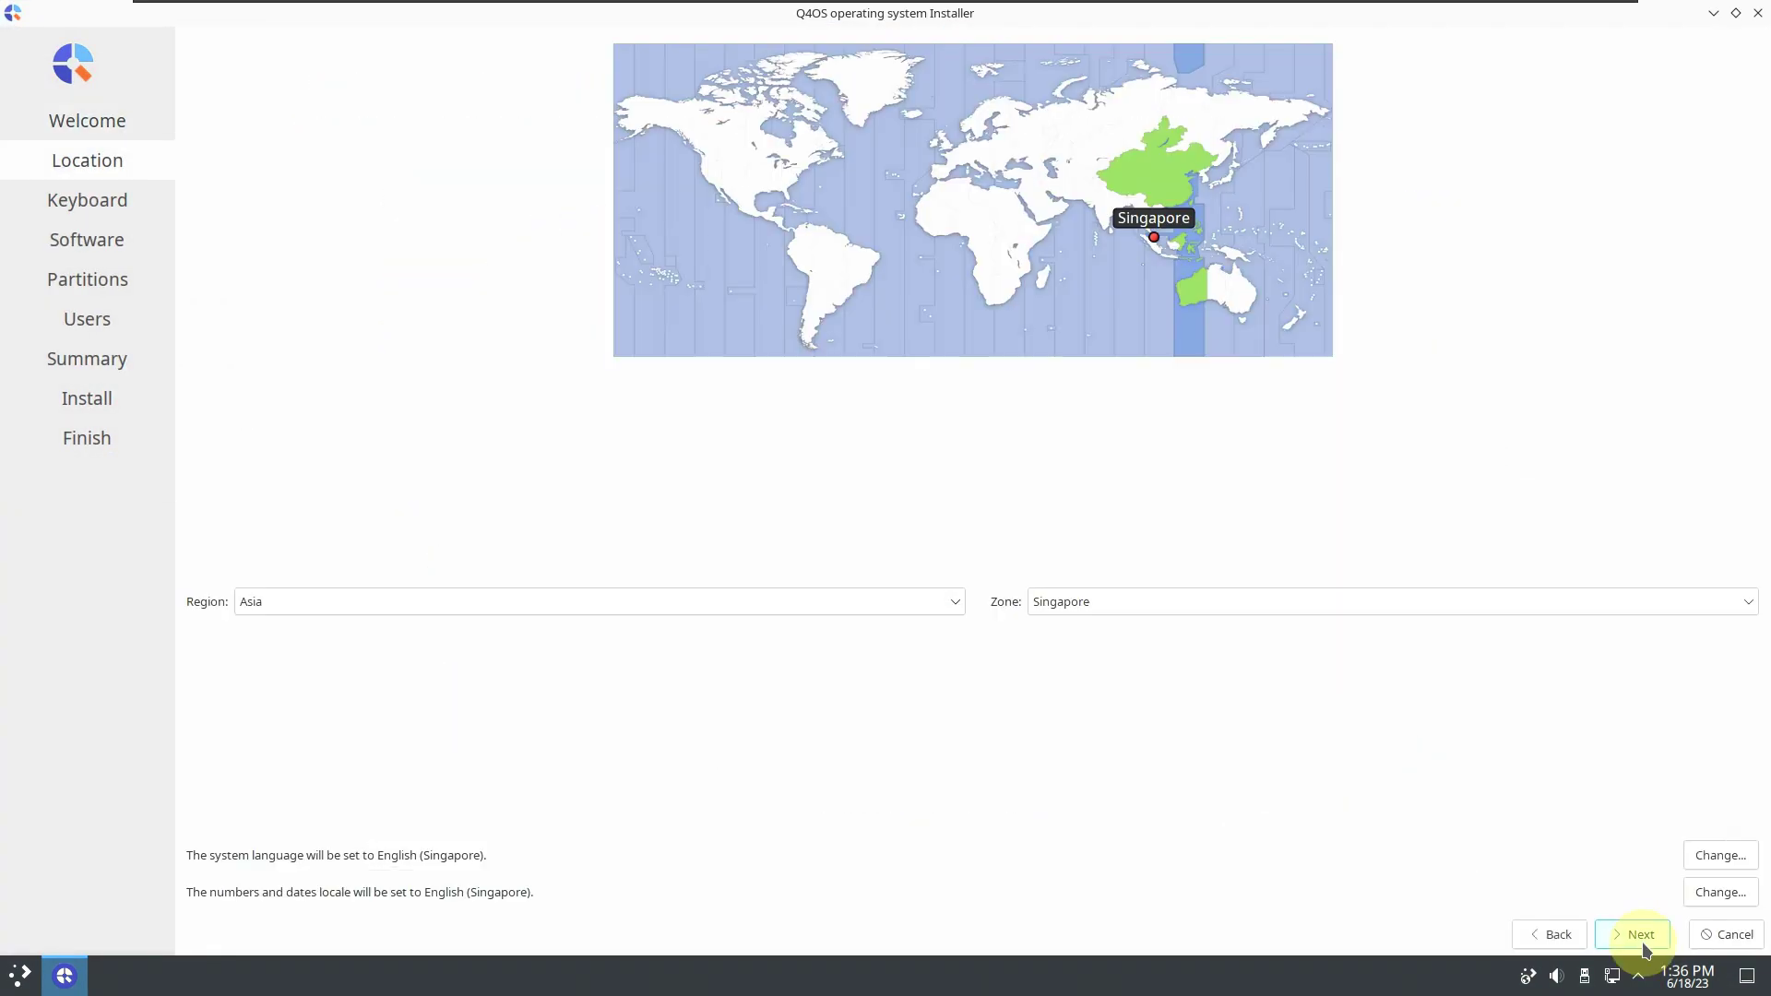
pyautogui.click(713, 187)
pyautogui.click(440, 600)
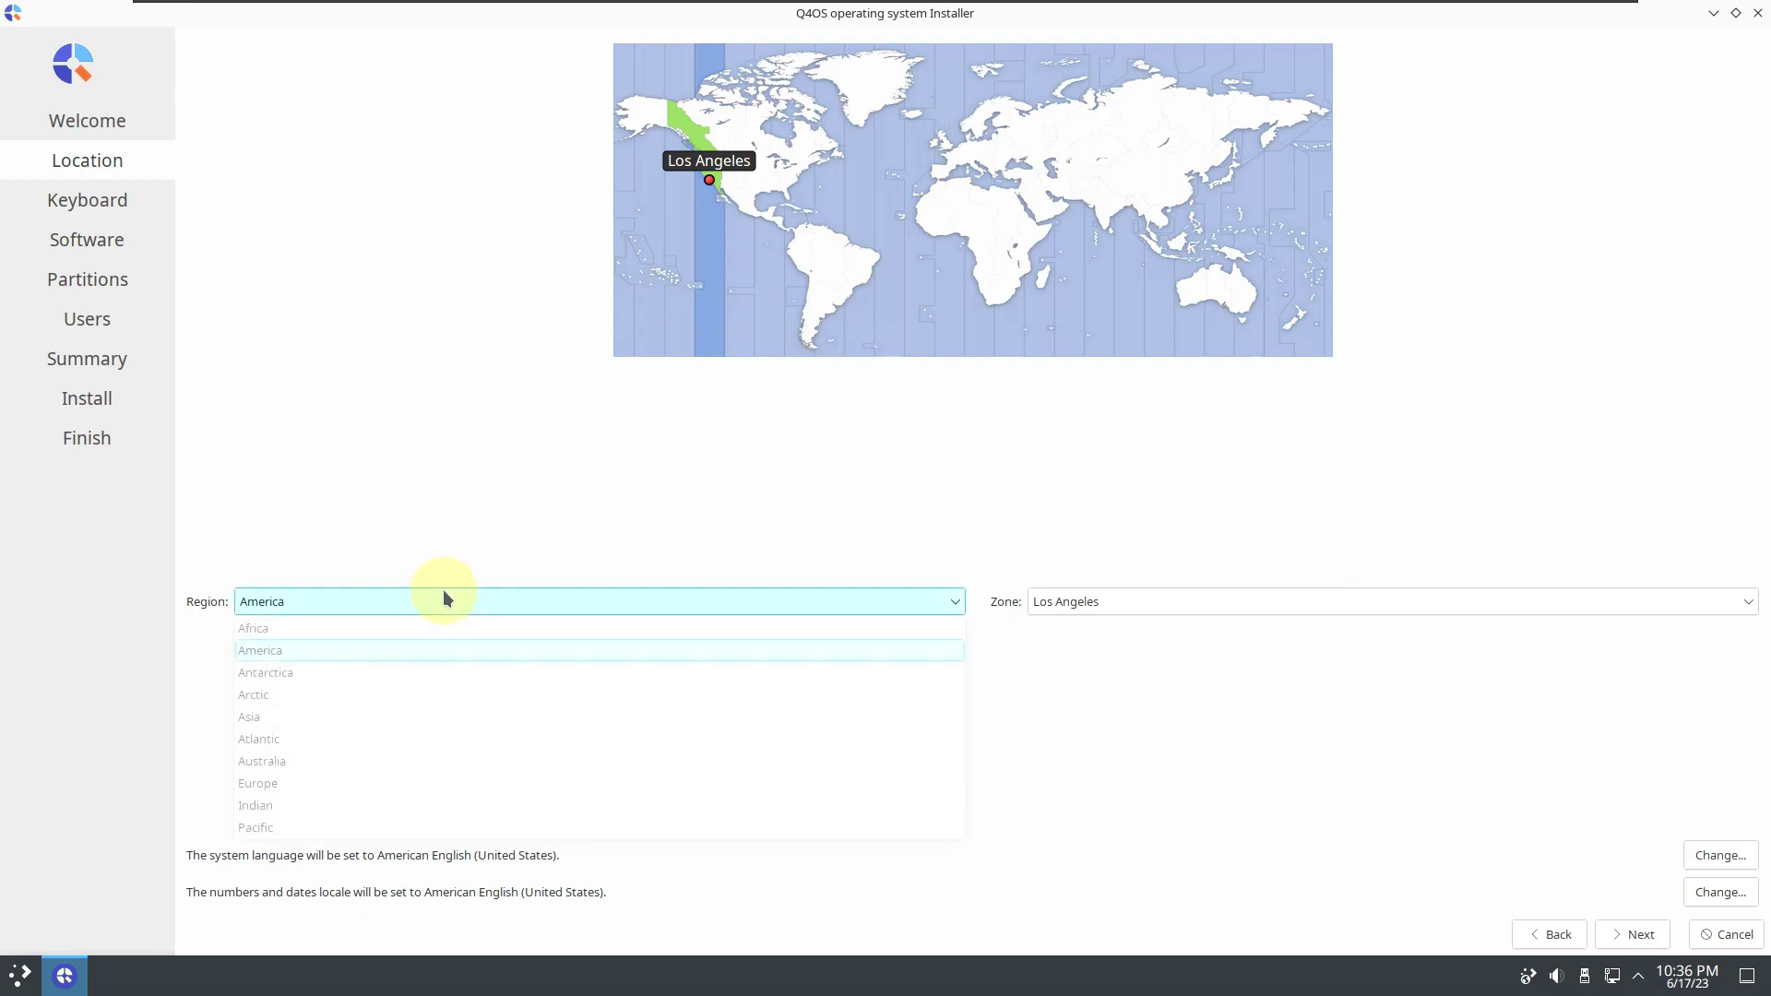
pyautogui.click(515, 457)
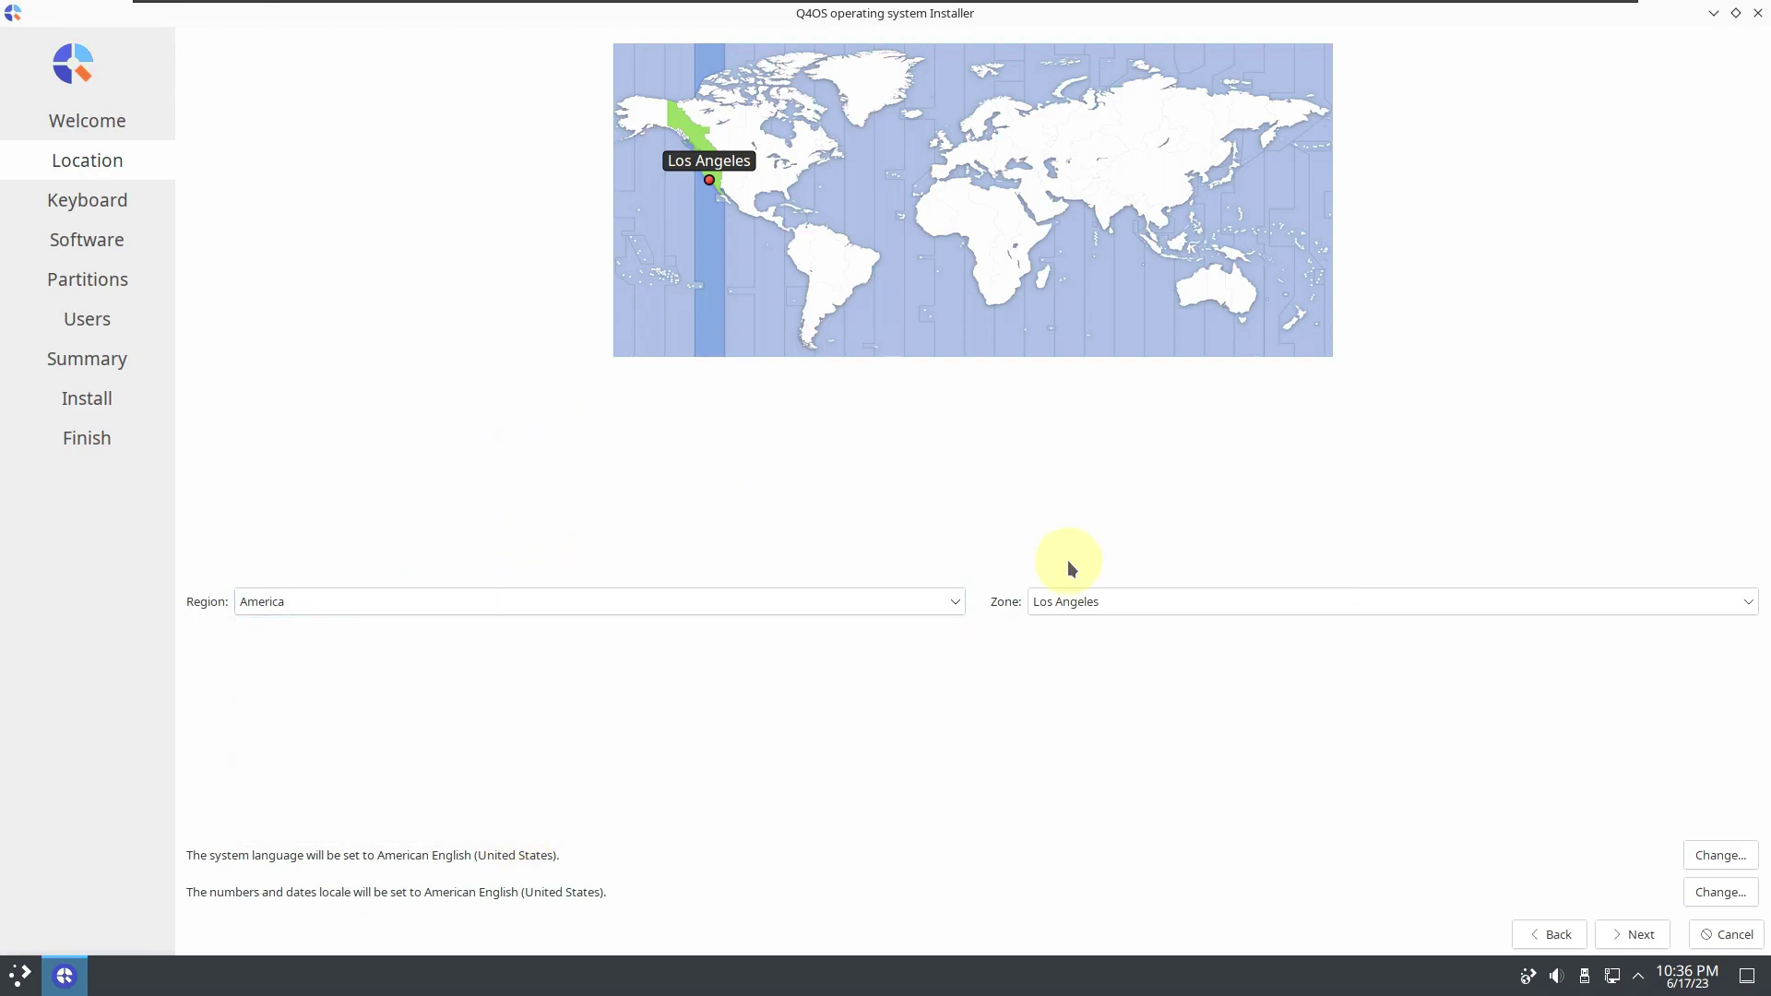
pyautogui.click(1087, 604)
pyautogui.click(694, 406)
# Step: Look at the available locales for the system language and for numbers and dates, leaving both settings as they are
pyautogui.click(1705, 858)
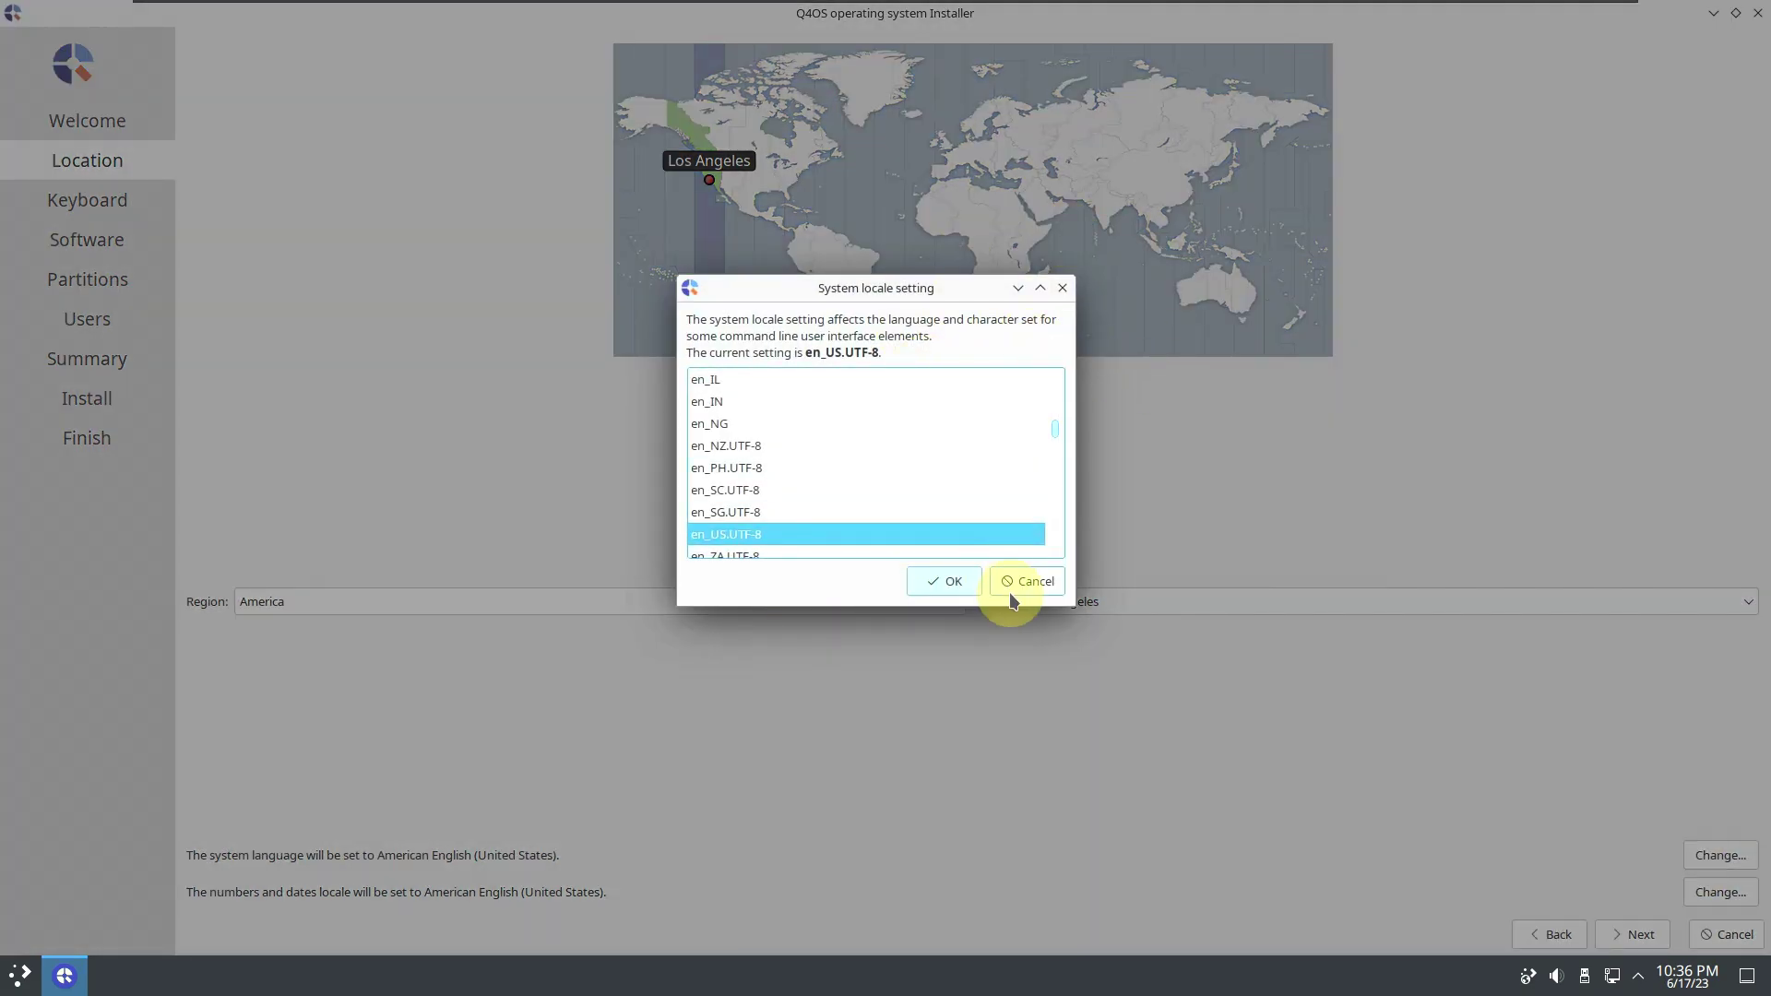
pyautogui.click(1023, 582)
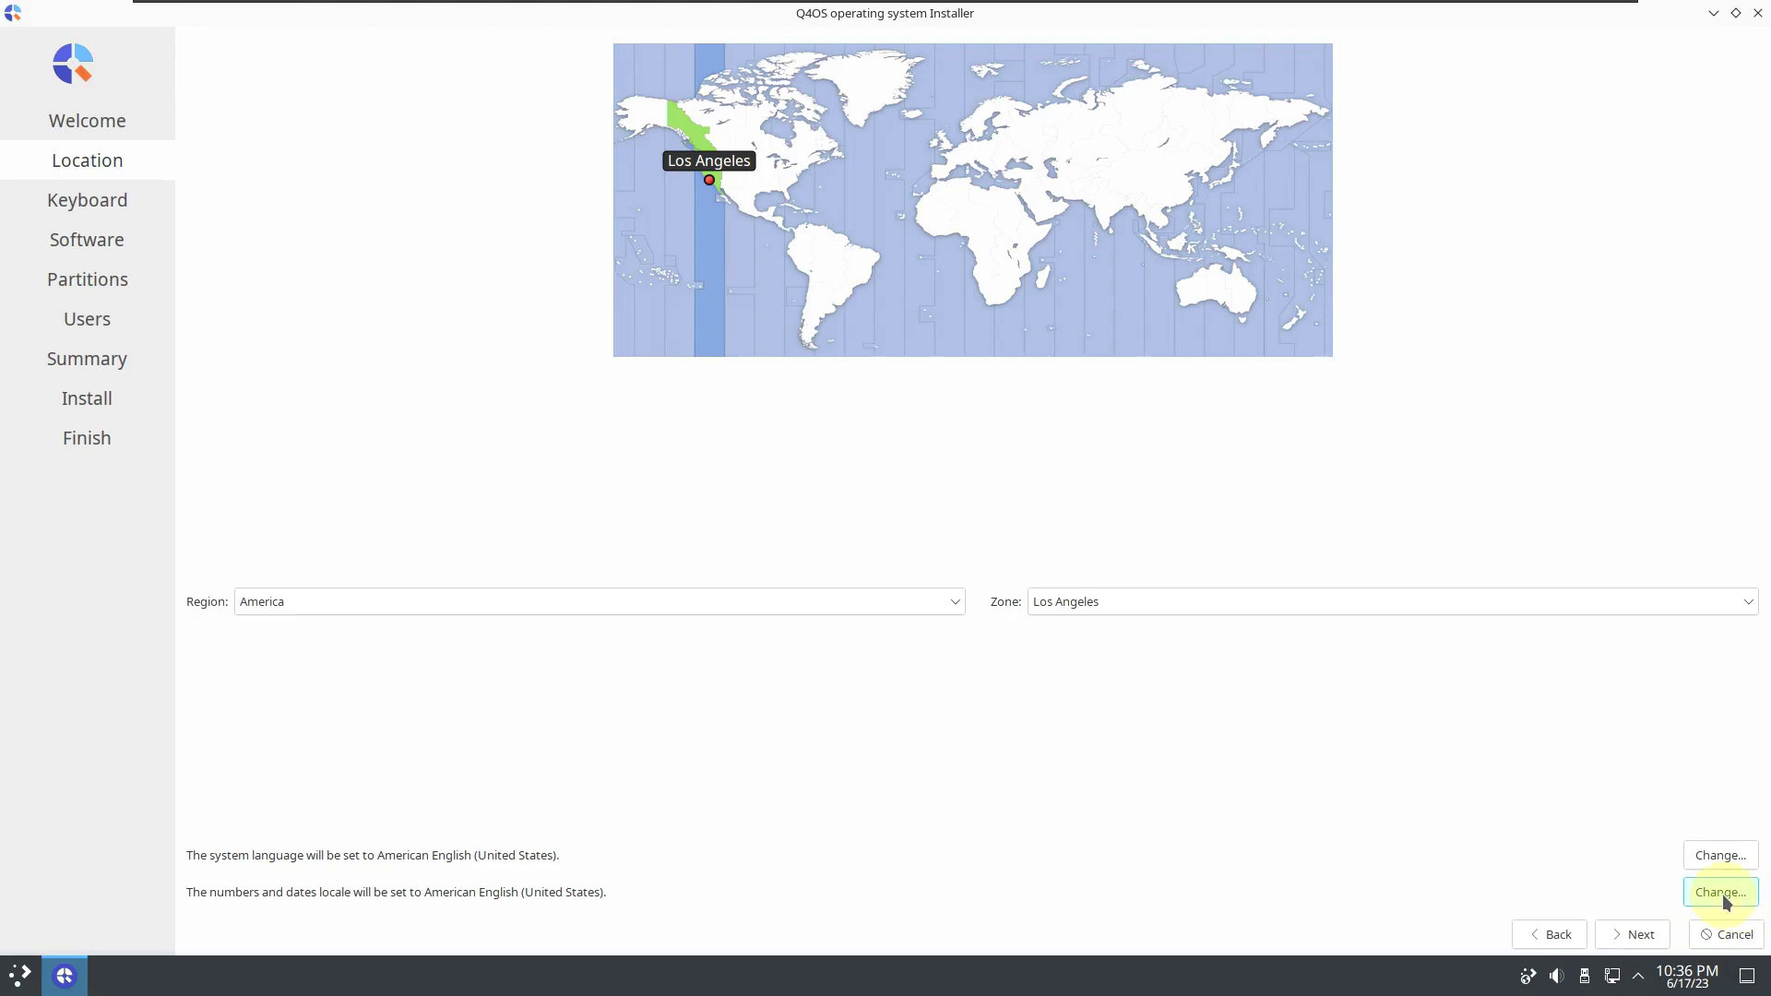
pyautogui.click(1724, 896)
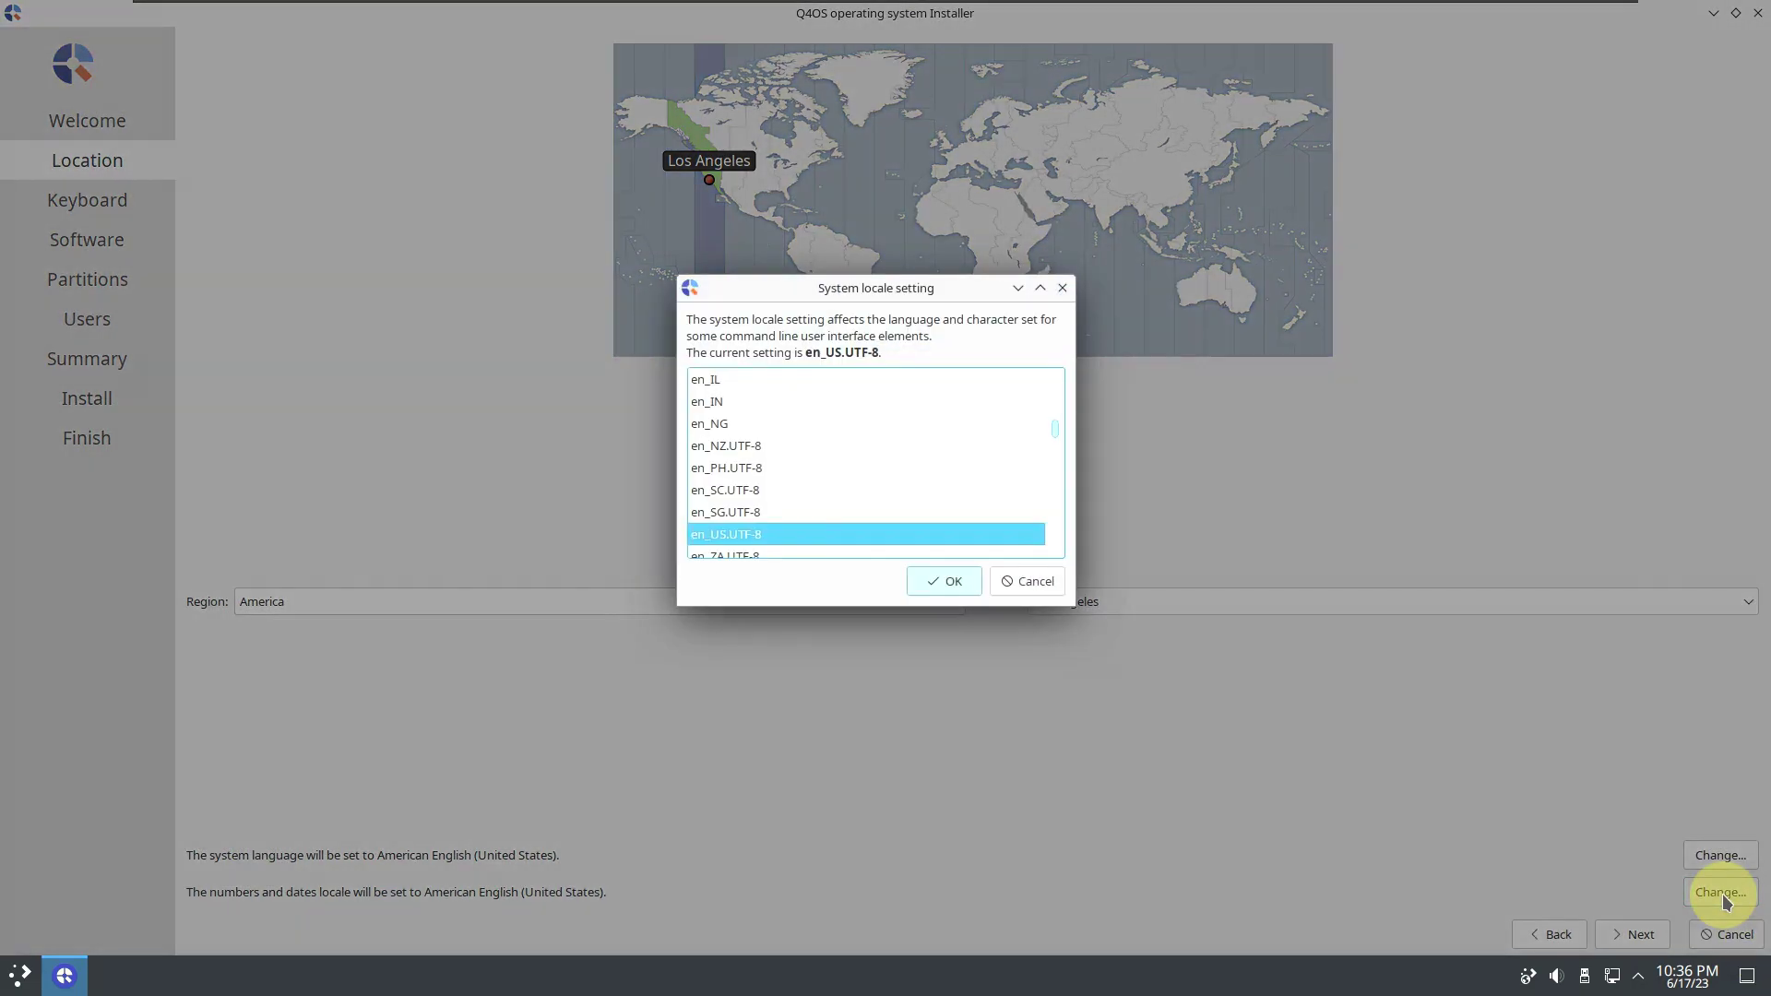
pyautogui.click(1054, 585)
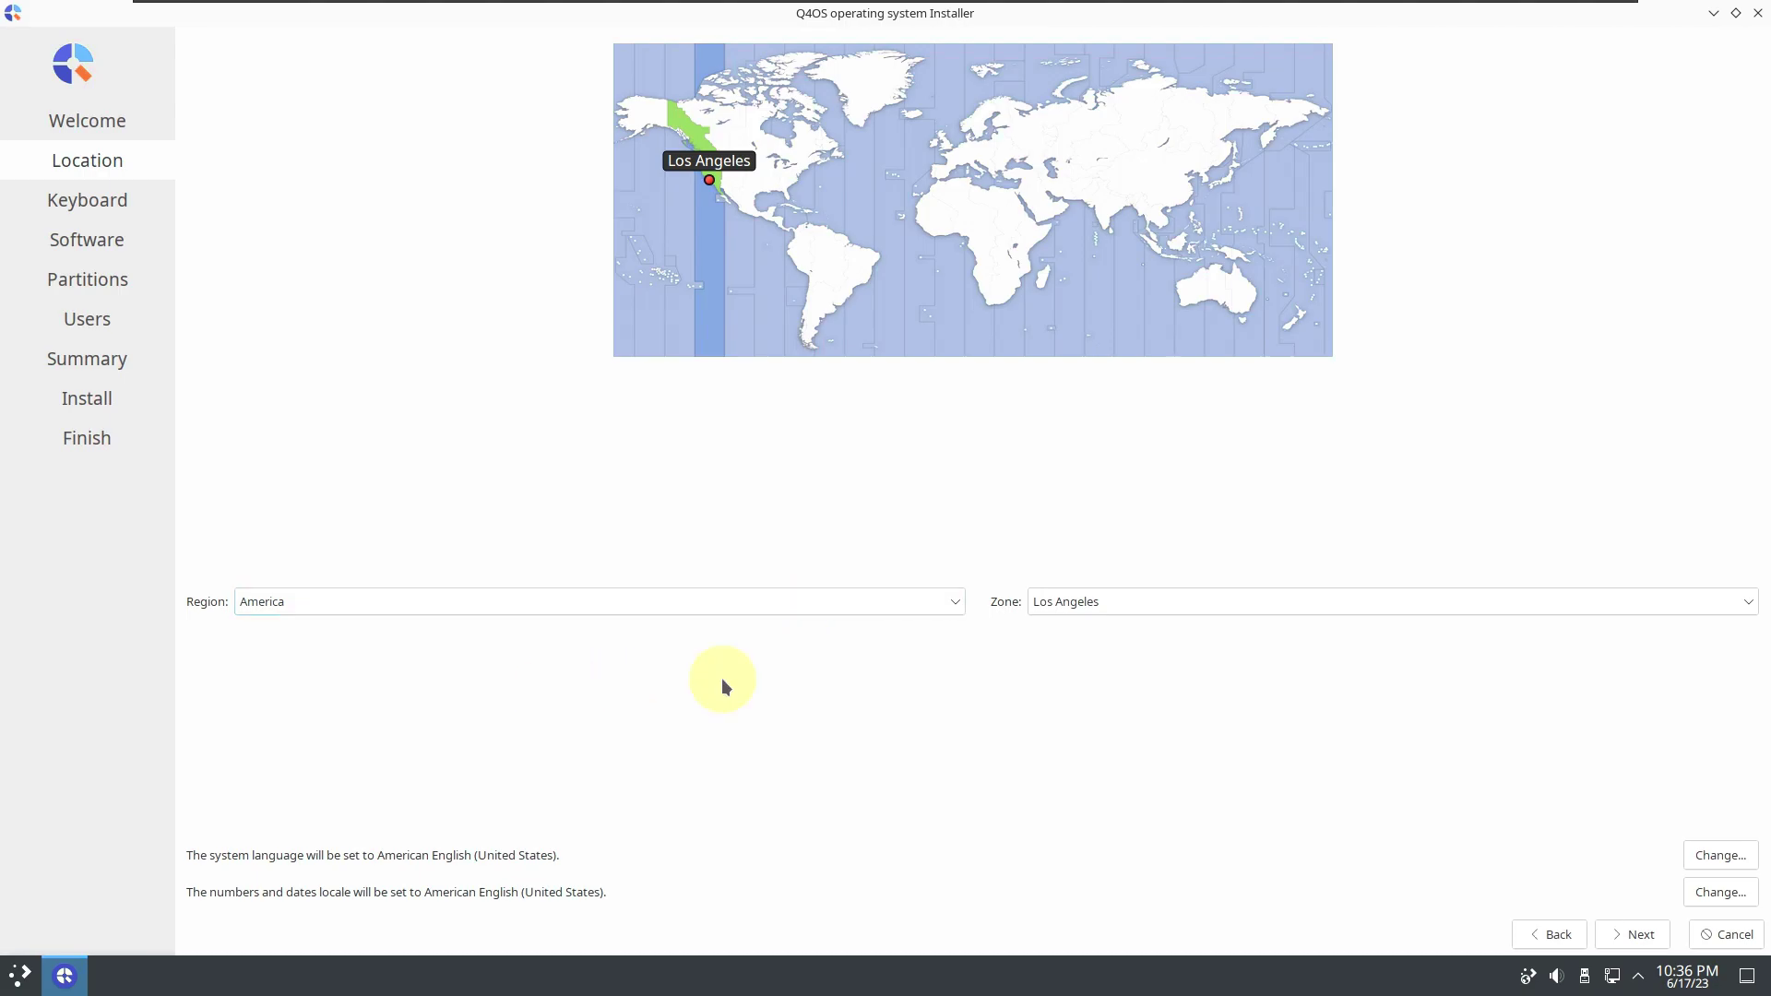
# Step: Accept the location settings and keep the Generic 105-key PC model with the default English (US) keyboard layout
pyautogui.click(1636, 934)
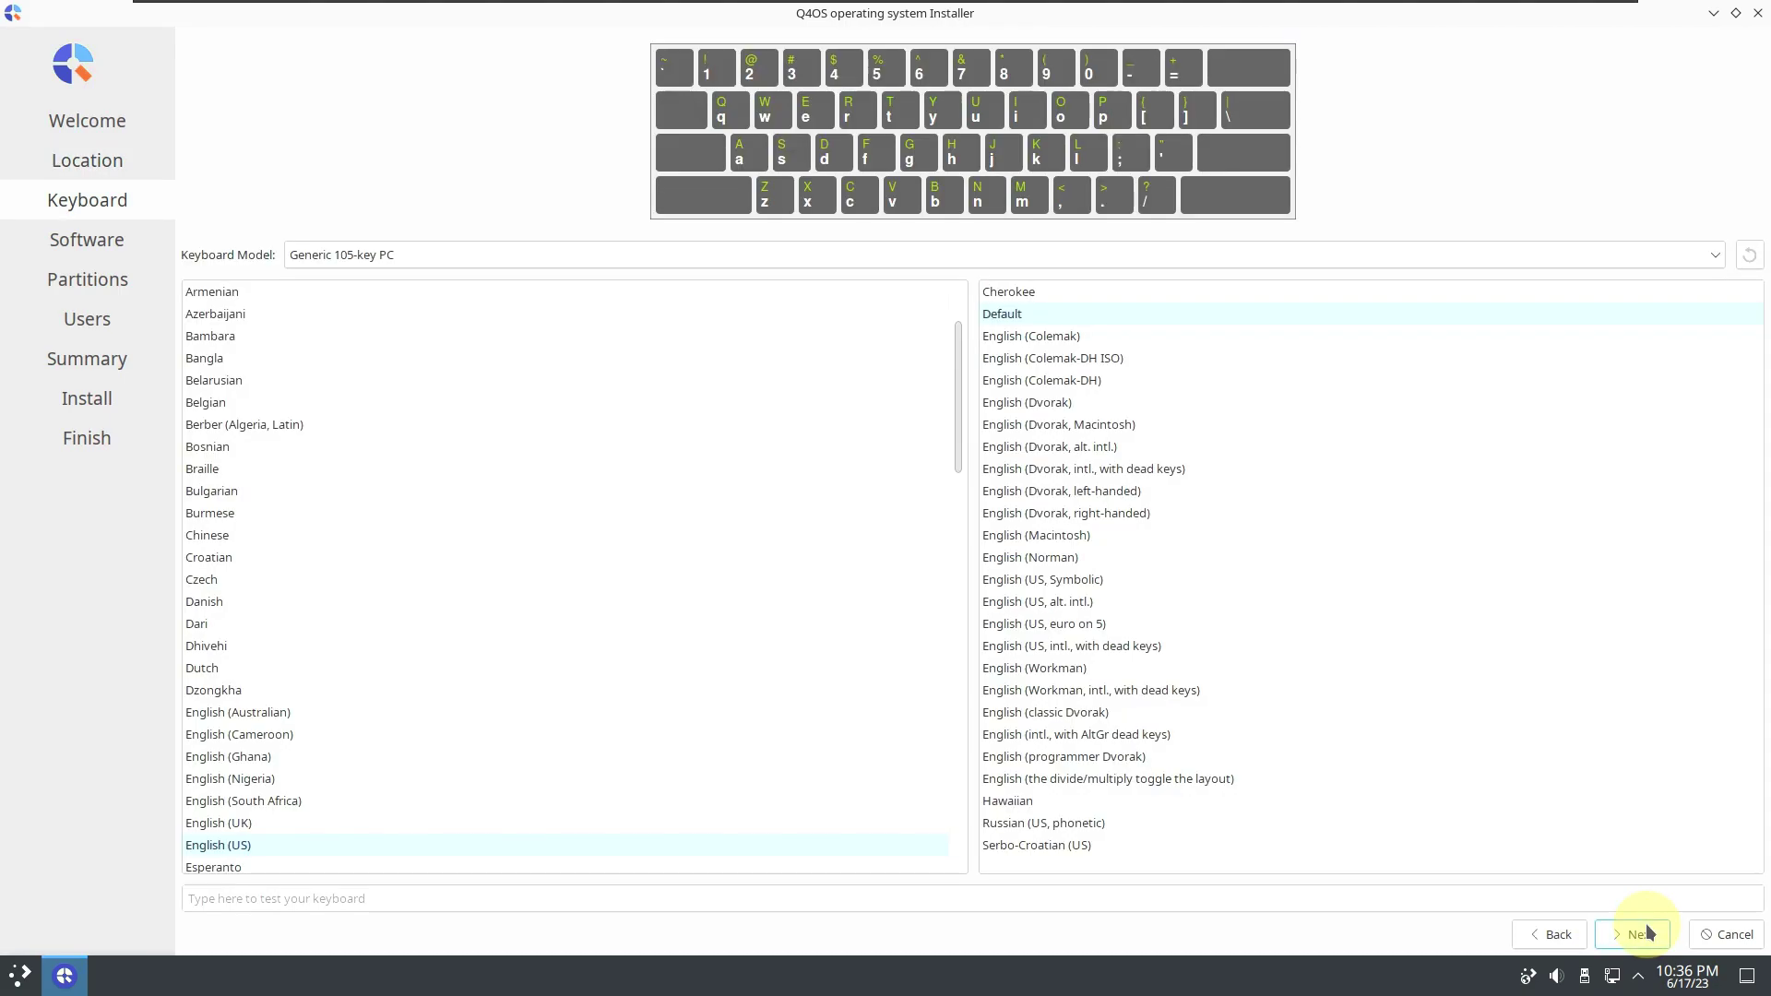
pyautogui.click(624, 255)
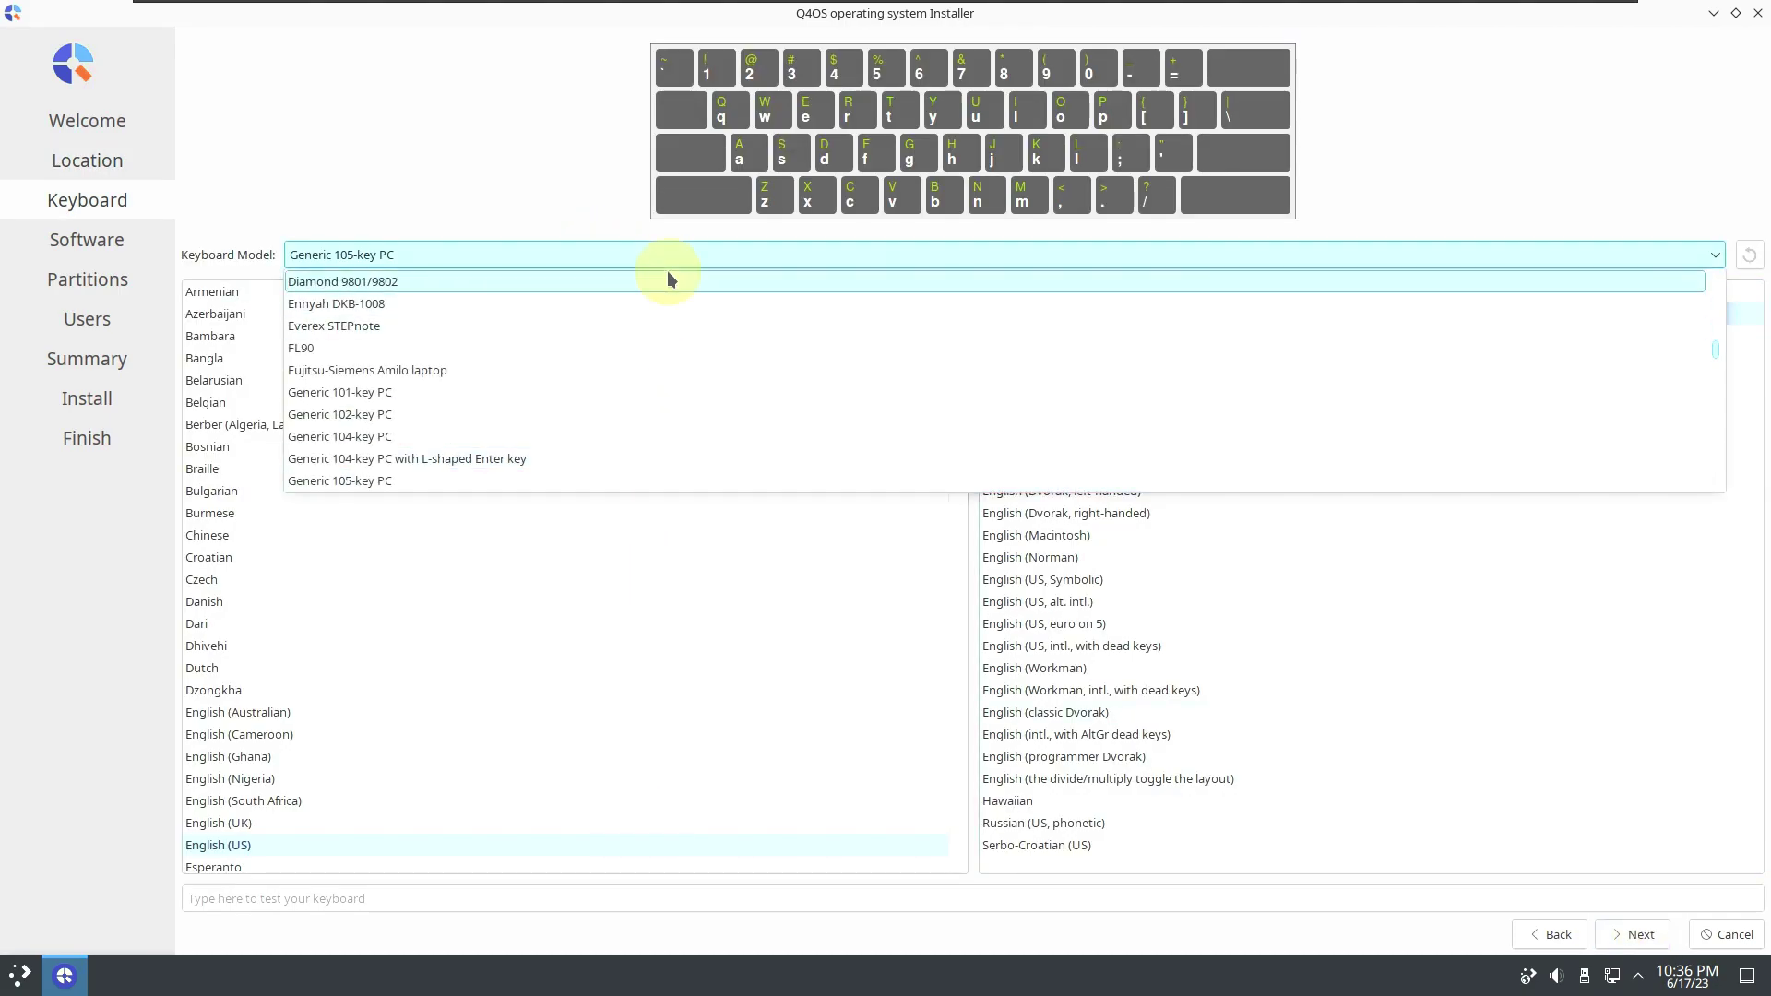
pyautogui.scroll(3, 595, 447)
pyautogui.click(446, 146)
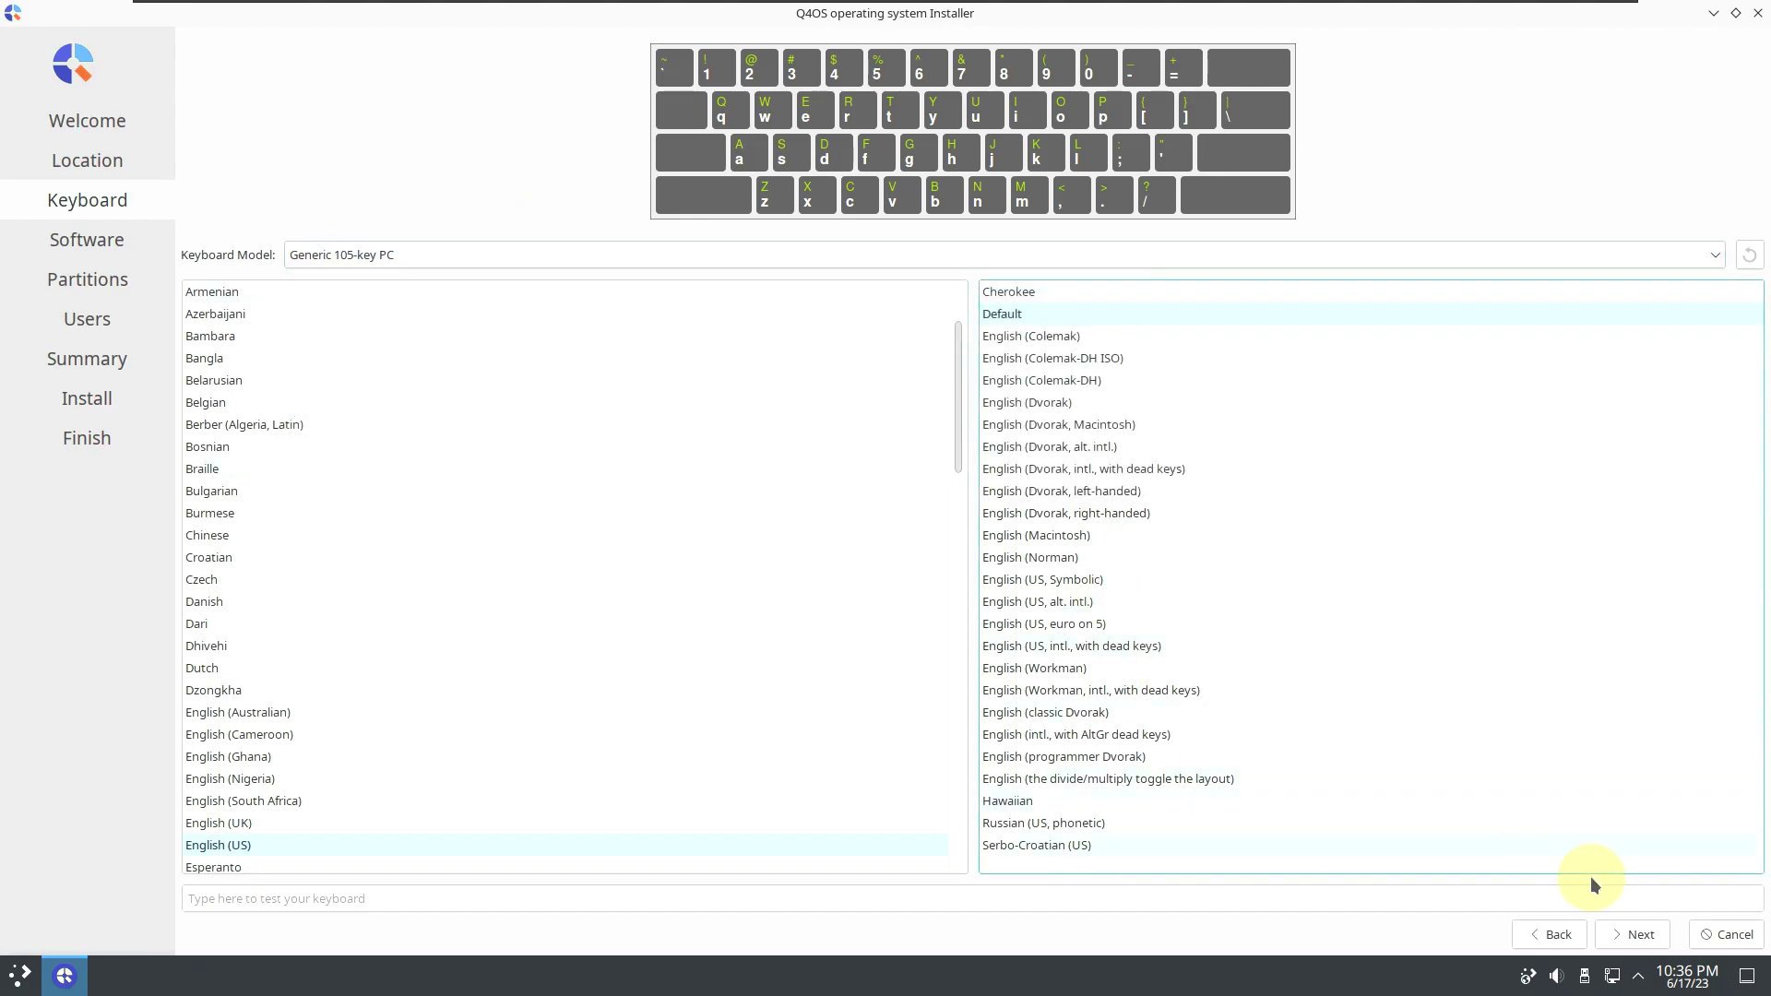
pyautogui.click(1634, 937)
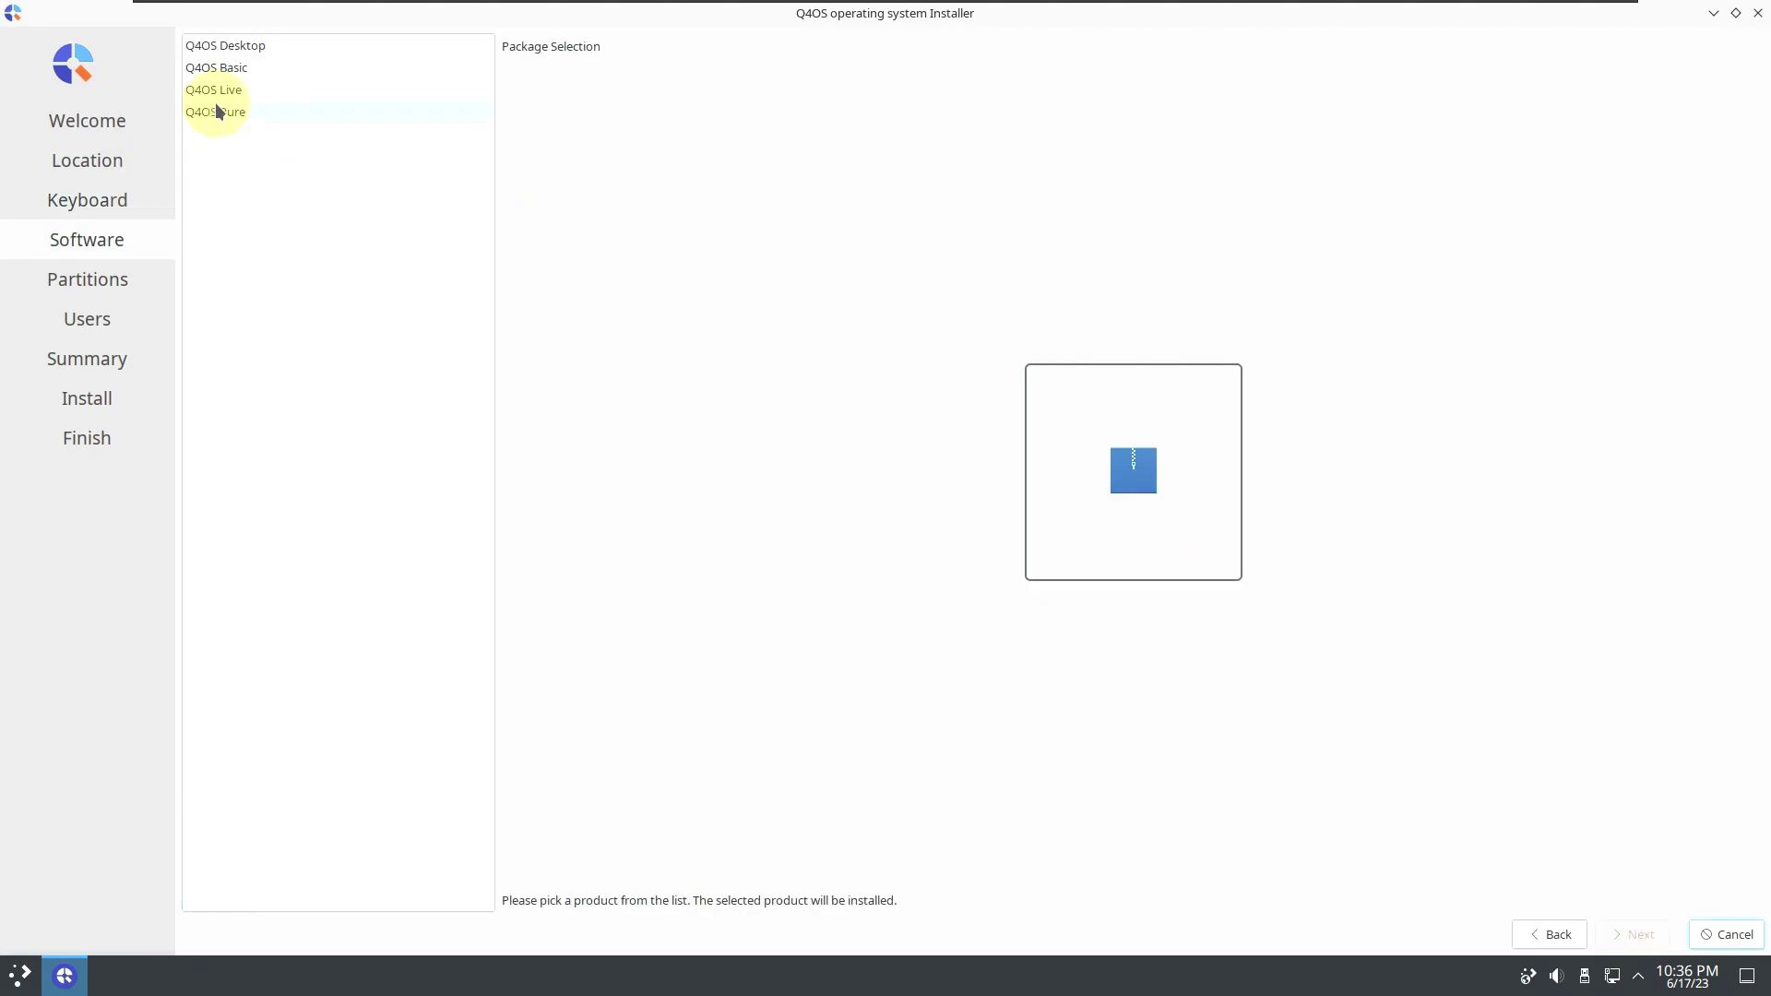
# Step: Compare the Q4OS Desktop, Basic, Live and Pure profiles, and choose Q4OS Pure as the software to install
pyautogui.click(217, 68)
pyautogui.click(217, 48)
pyautogui.click(220, 90)
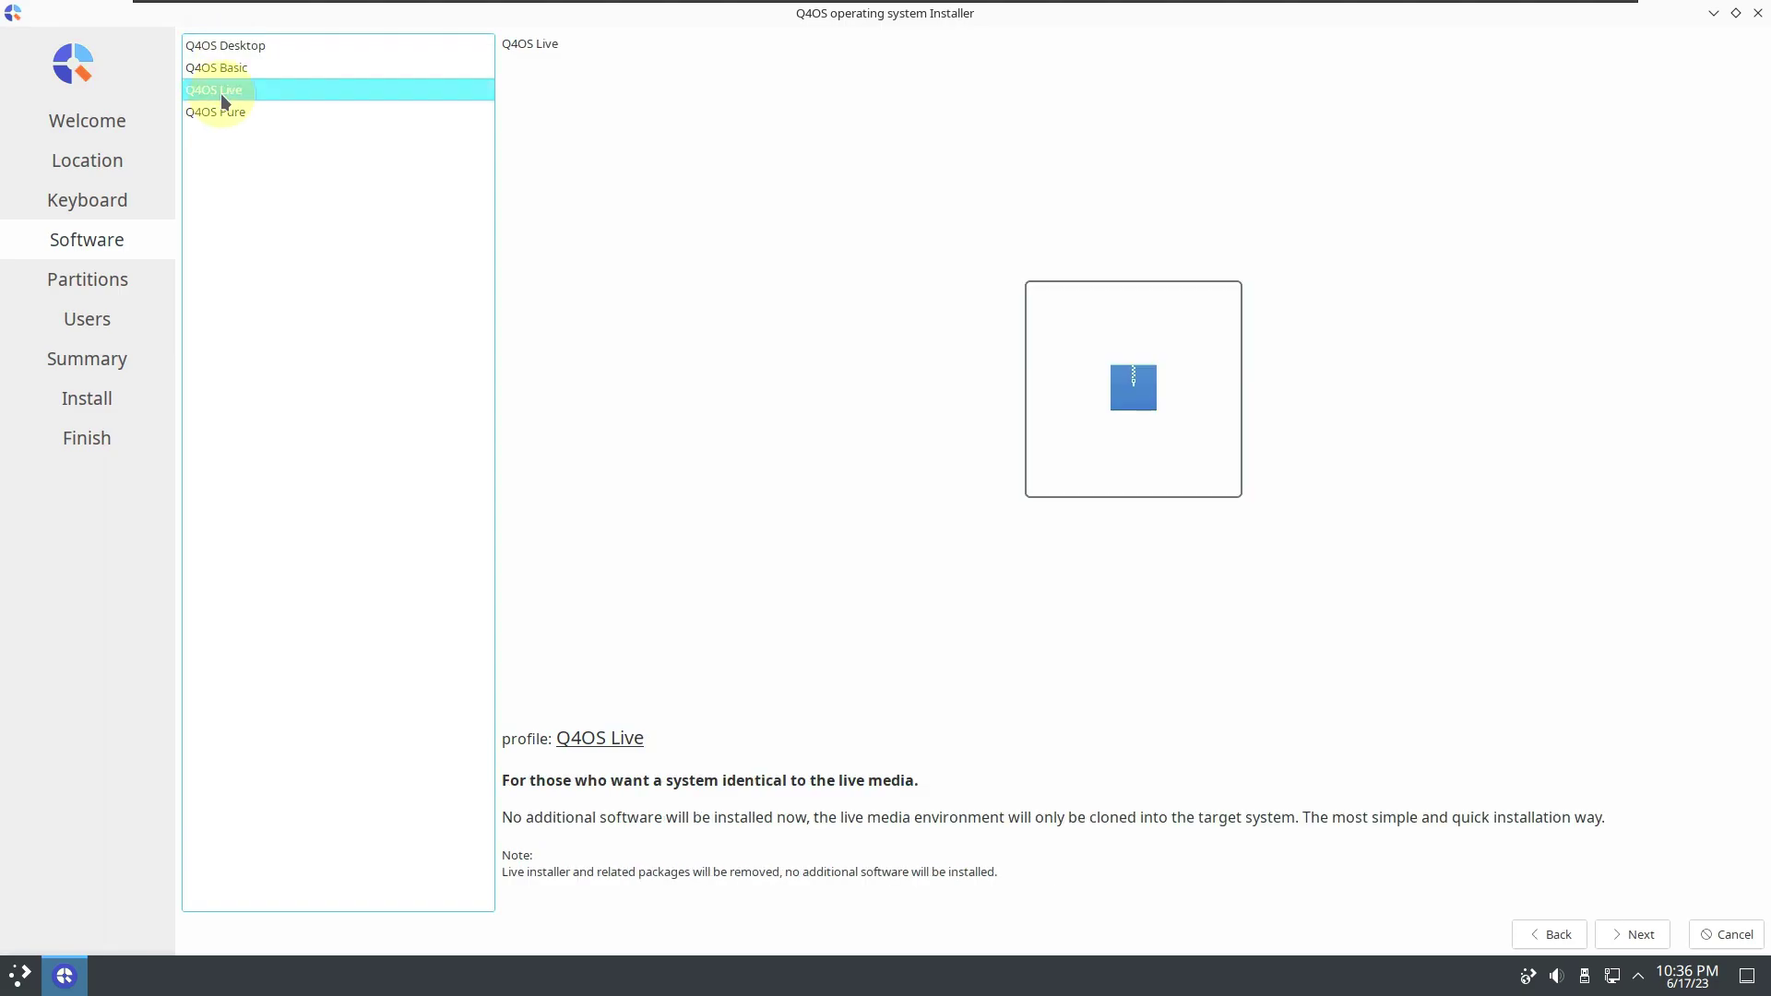
pyautogui.click(224, 114)
pyautogui.click(225, 91)
pyautogui.click(231, 69)
pyautogui.click(233, 51)
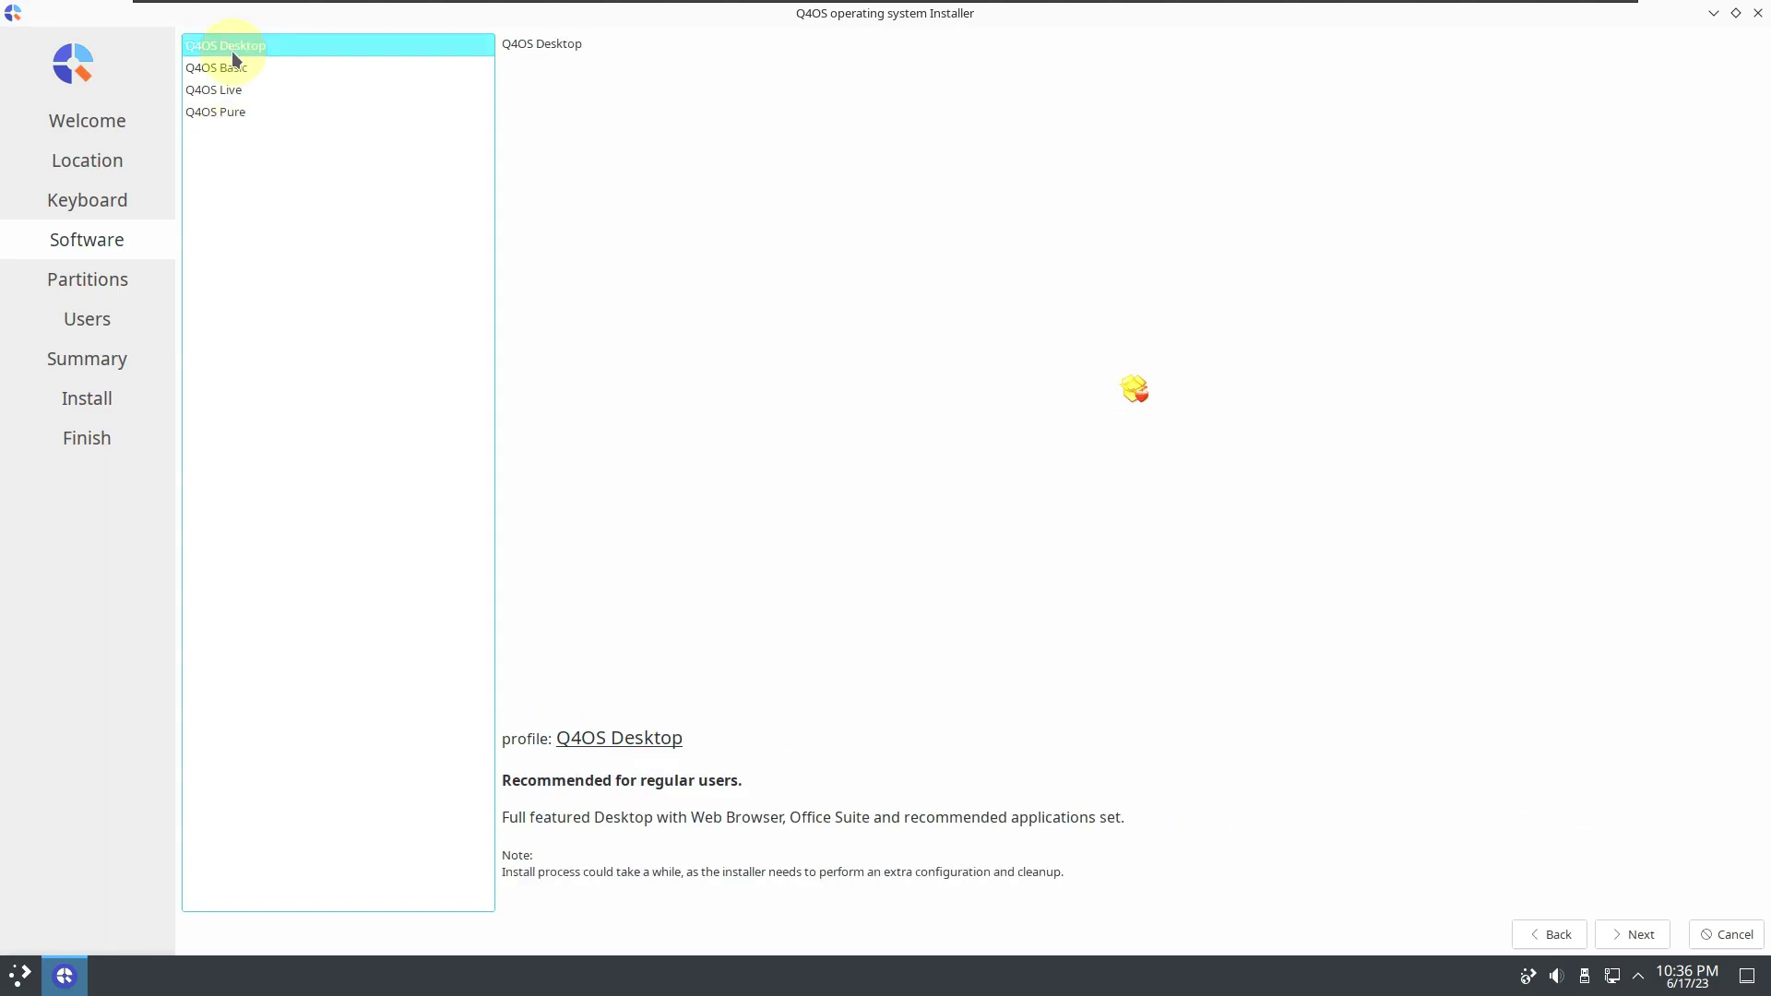
pyautogui.click(232, 112)
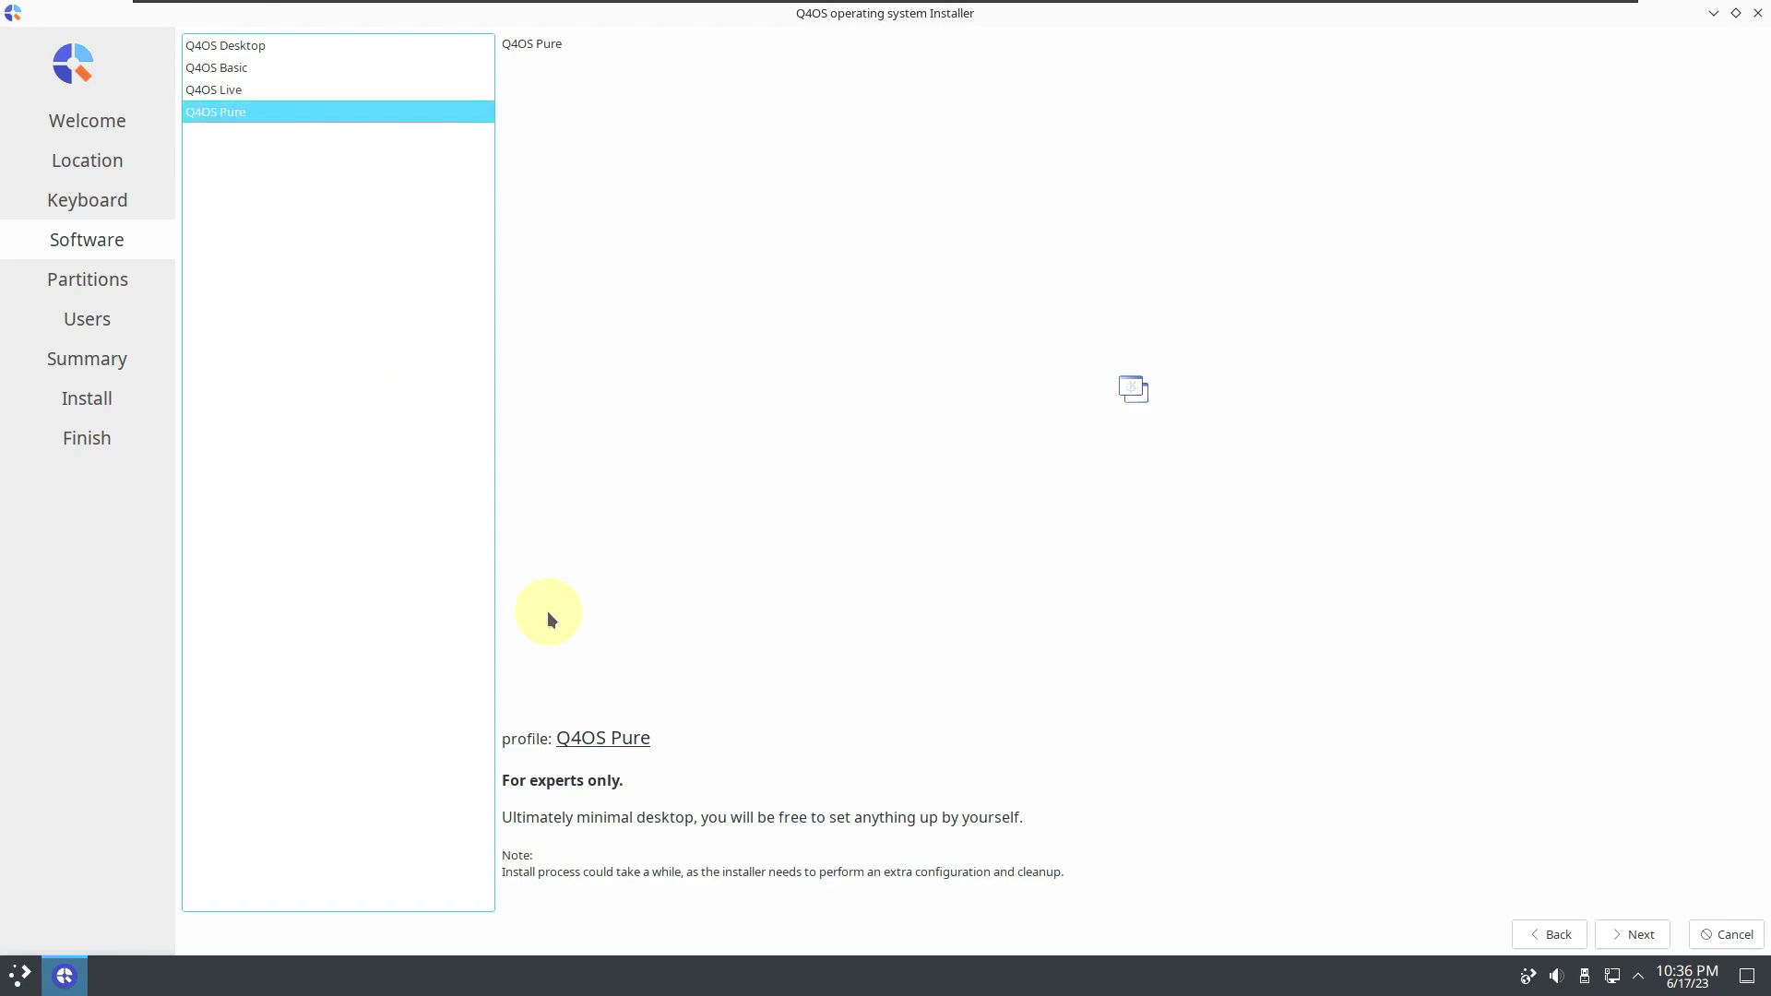
pyautogui.click(1637, 937)
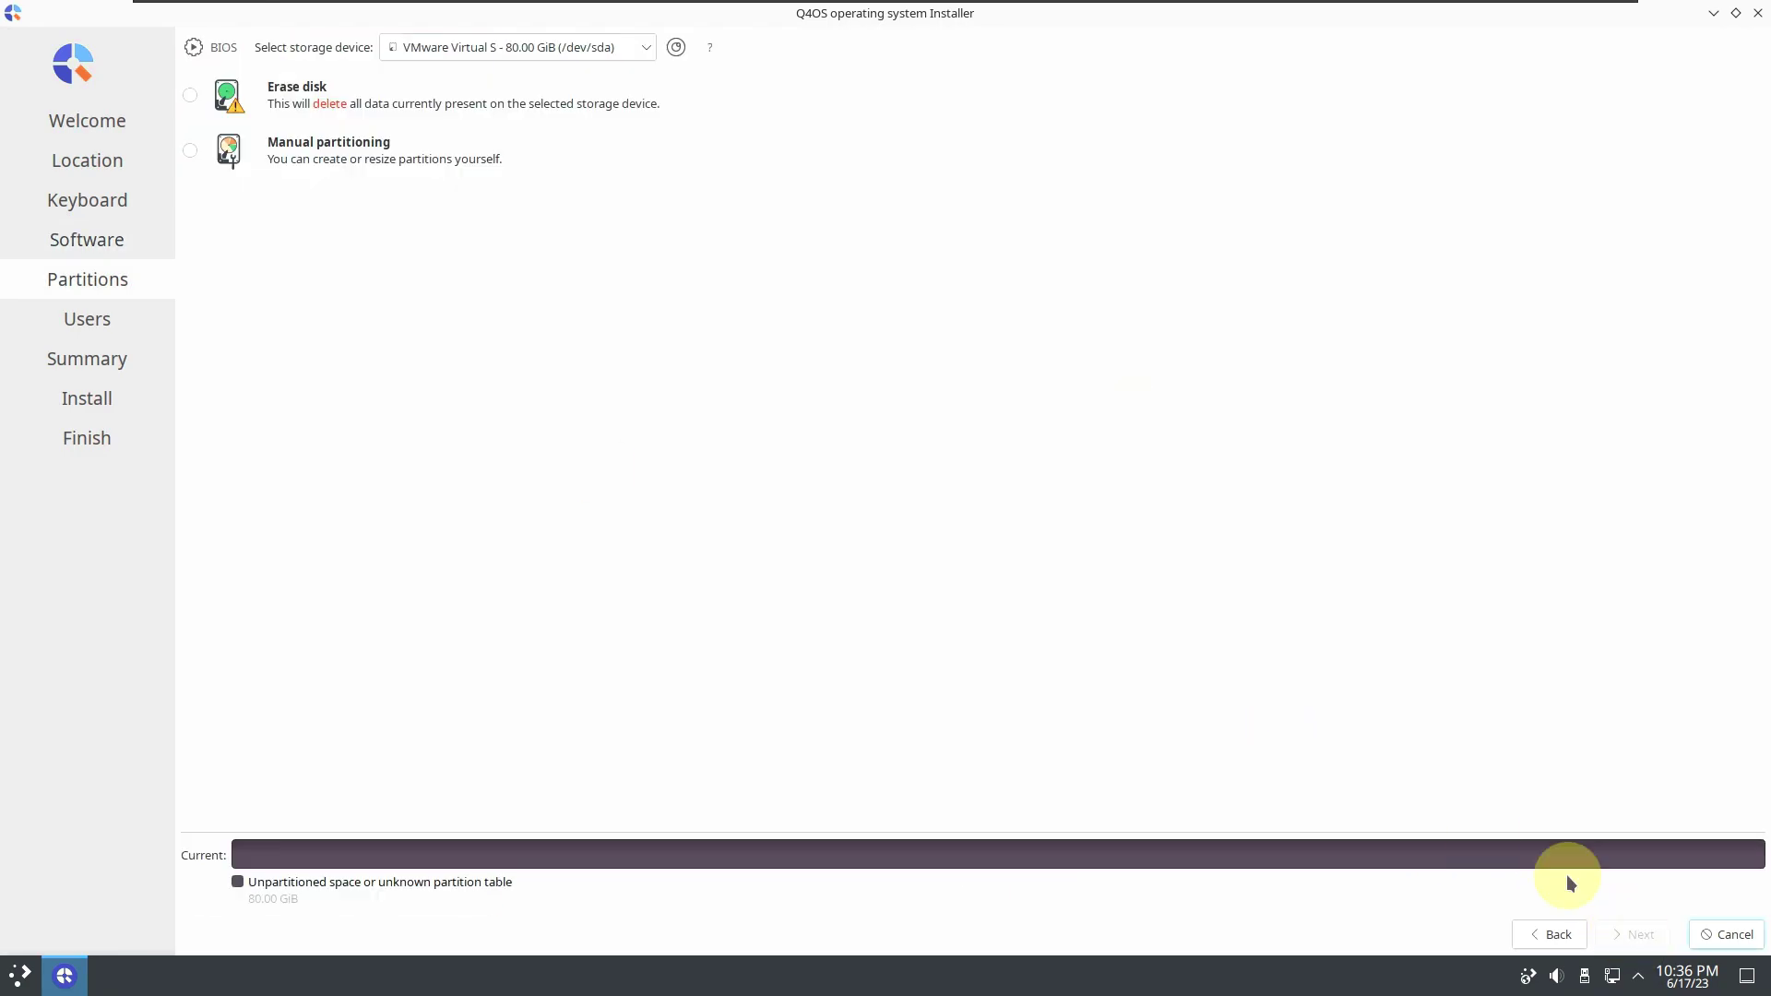
# Step: Review the storage device, swap and manual partitioning options, and continue with erasing the VMware Virtual S disk using Swap (with Hibernate)
pyautogui.click(191, 98)
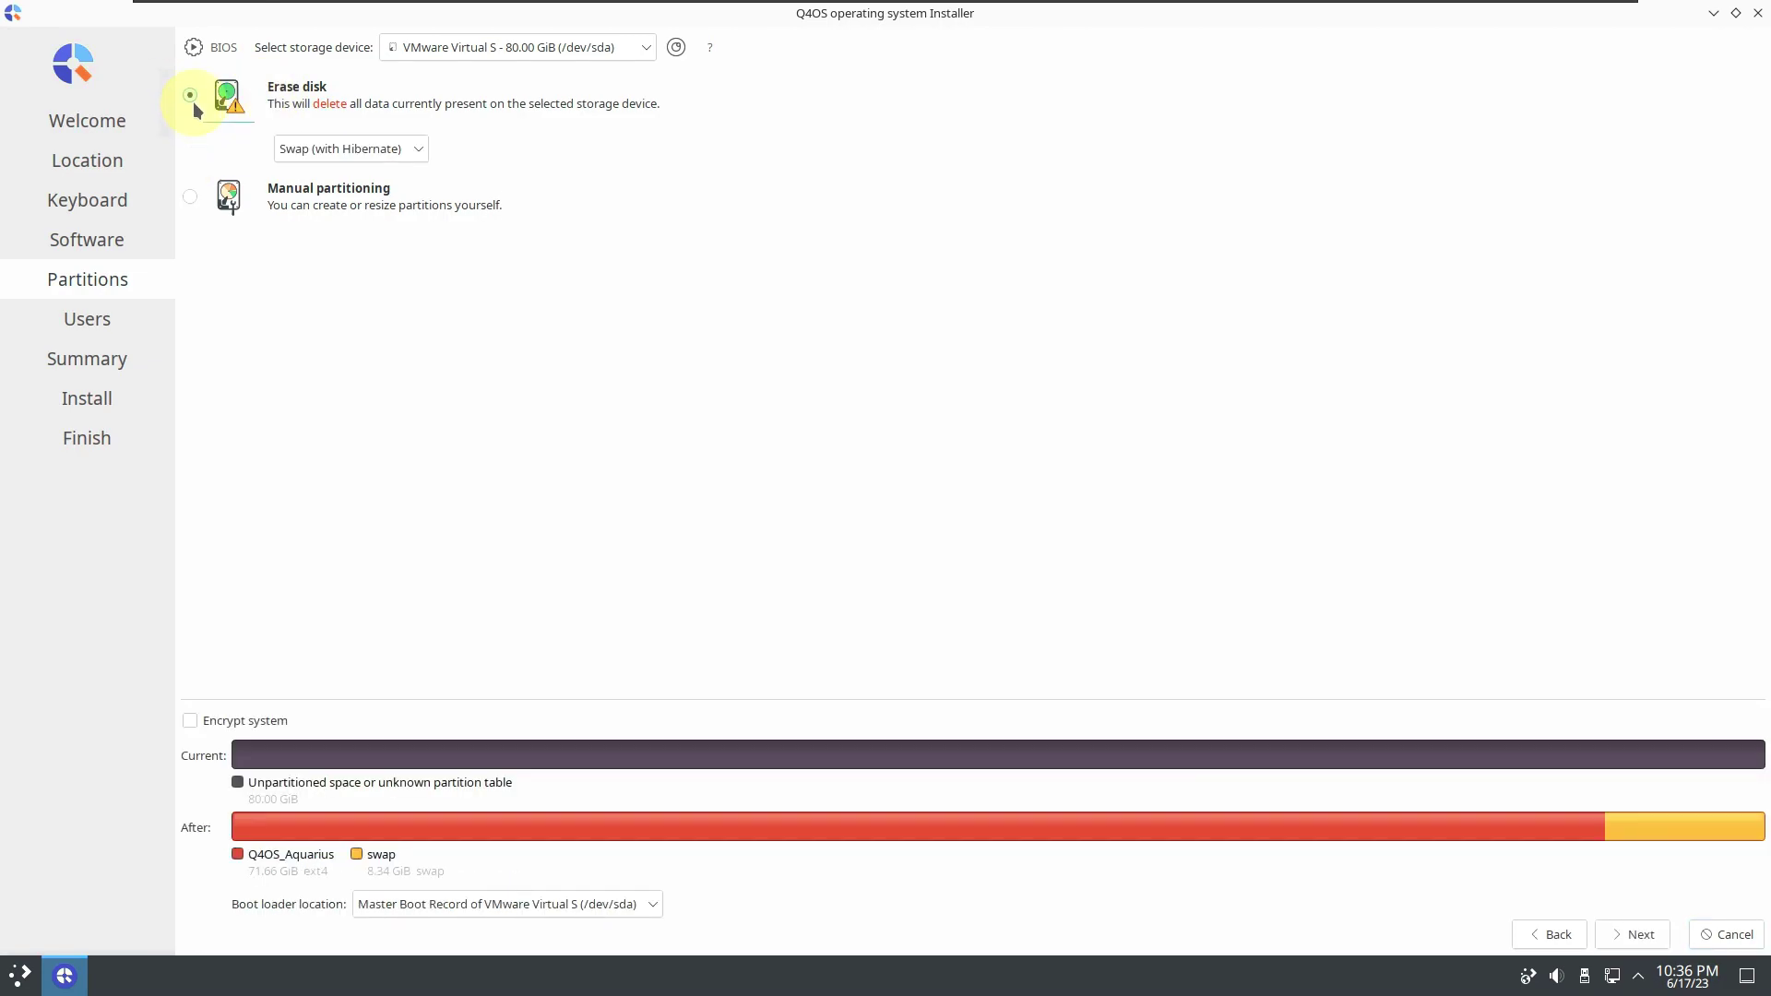
pyautogui.click(323, 148)
pyautogui.click(789, 275)
pyautogui.click(620, 47)
pyautogui.click(1009, 351)
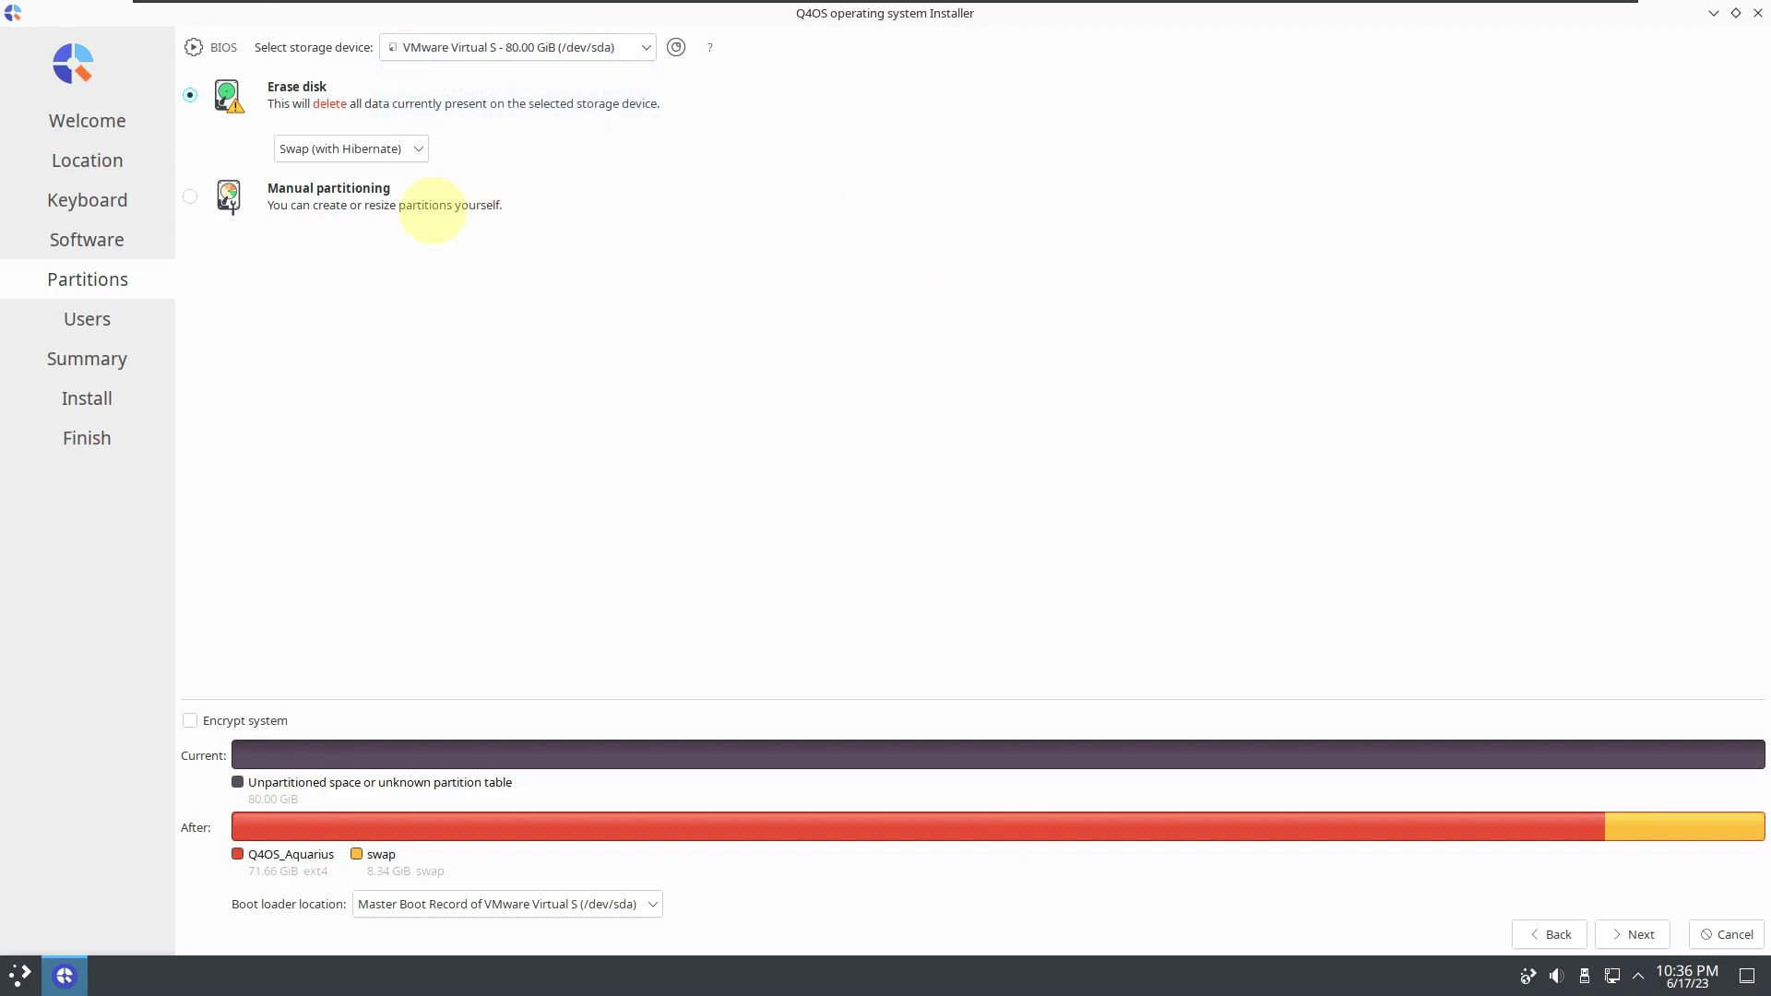
pyautogui.click(387, 149)
pyautogui.click(789, 228)
pyautogui.click(197, 200)
pyautogui.click(192, 96)
pyautogui.click(1634, 935)
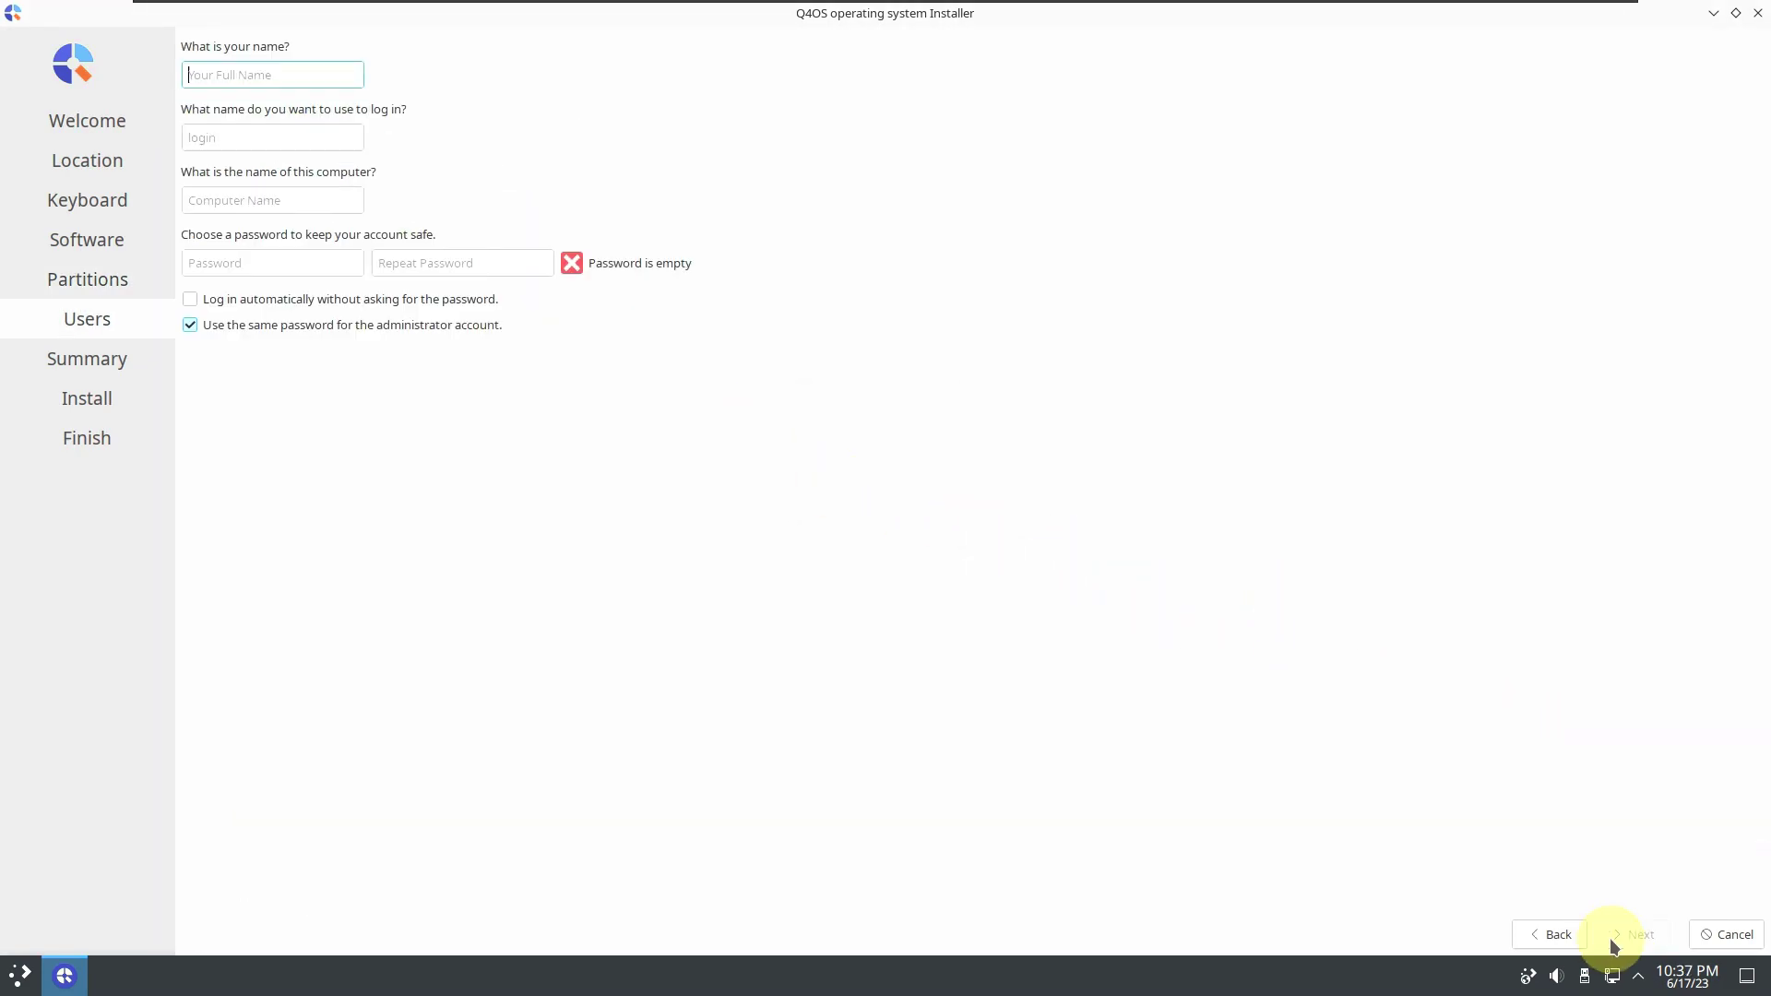
# Step: Enable automatic login without a password and enter the account's full name
pyautogui.click(332, 300)
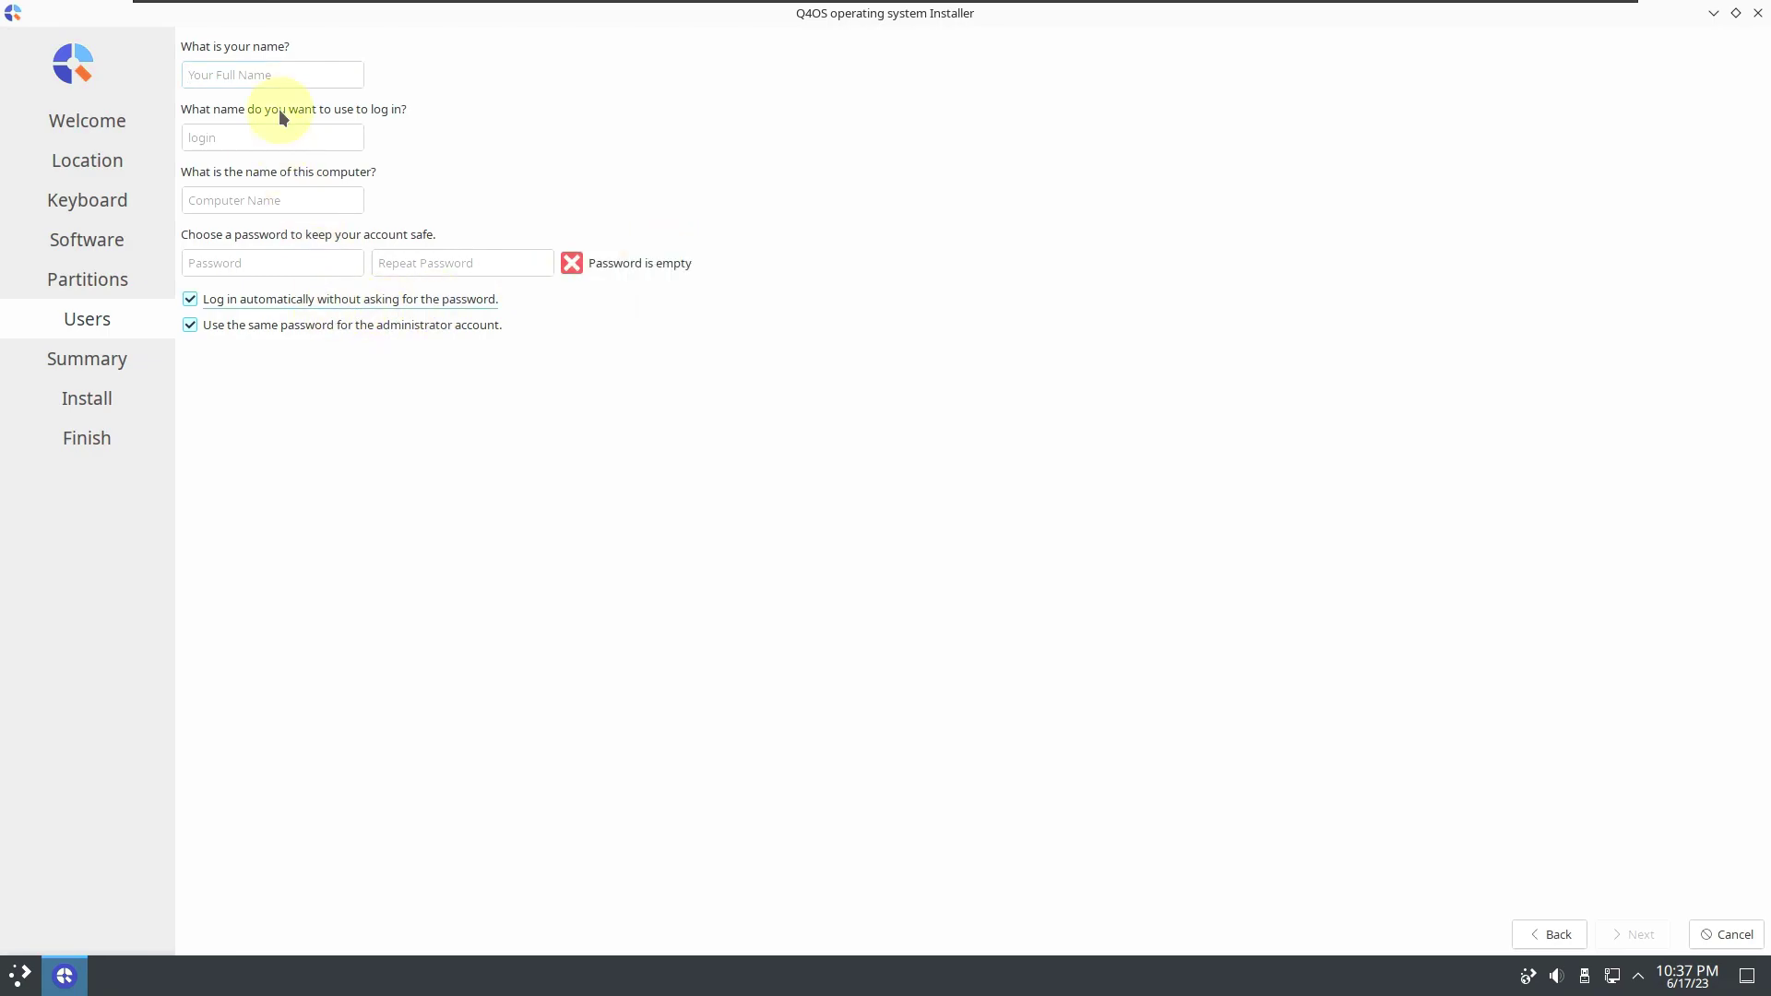
pyautogui.click(270, 77)
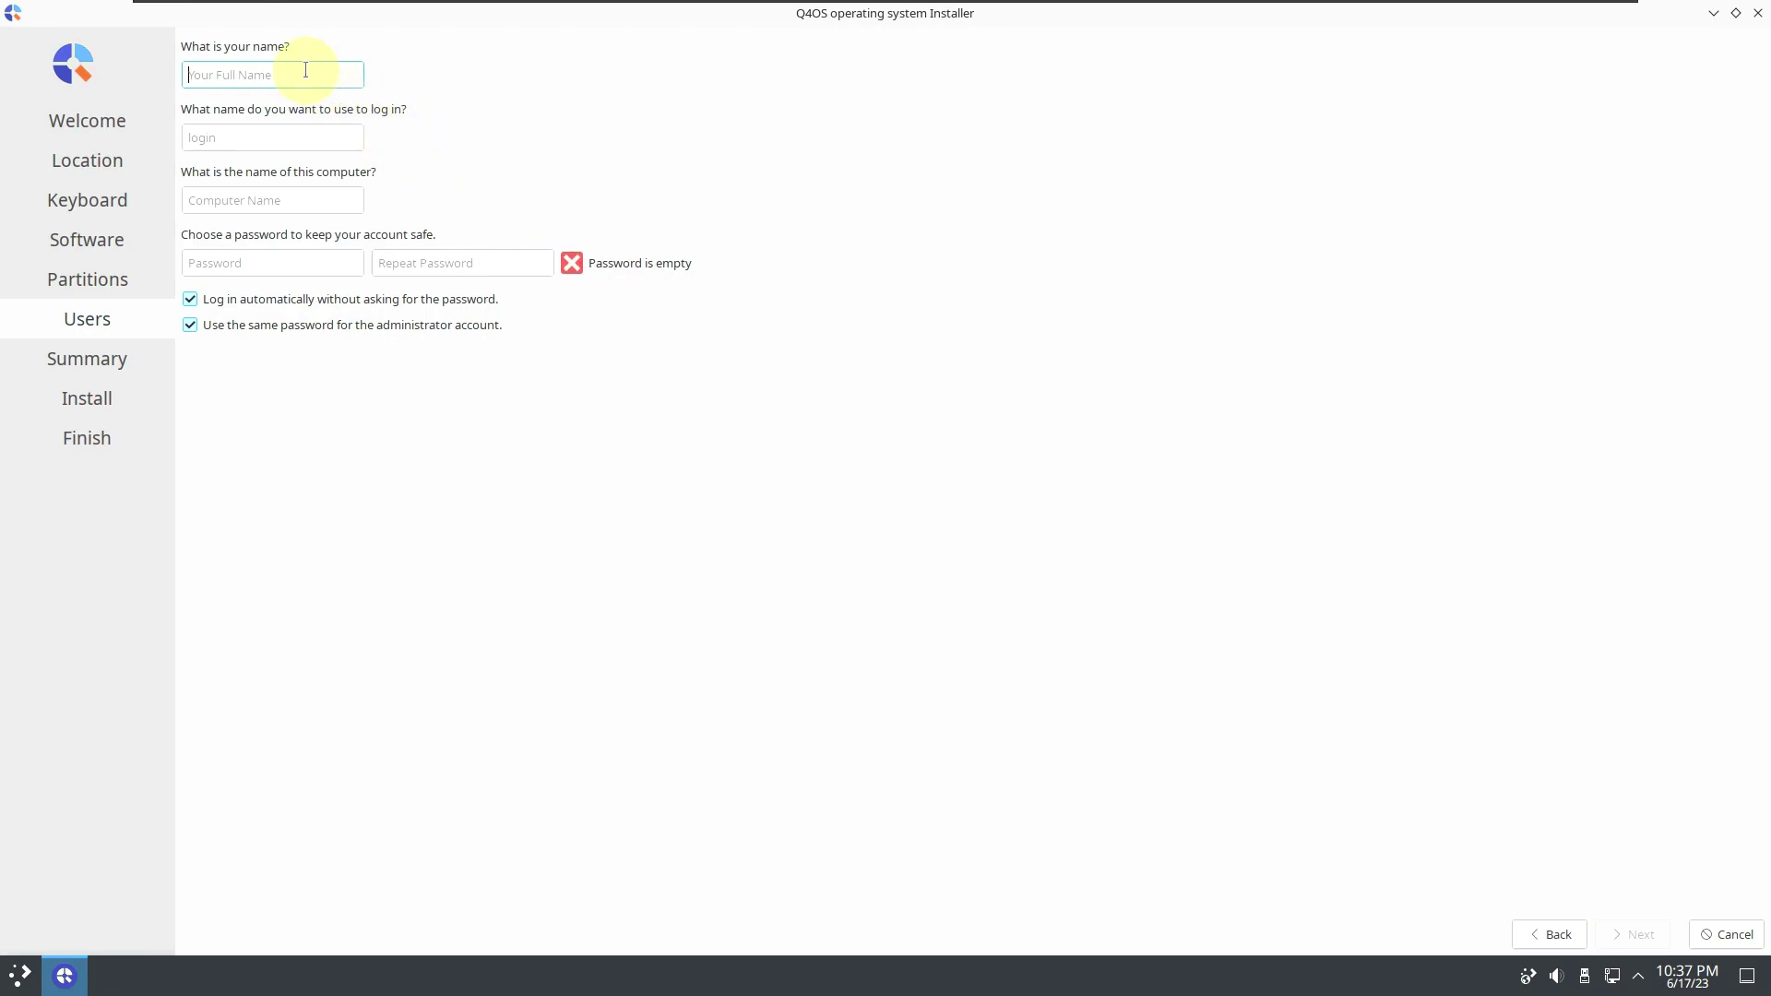
pyautogui.write('r')
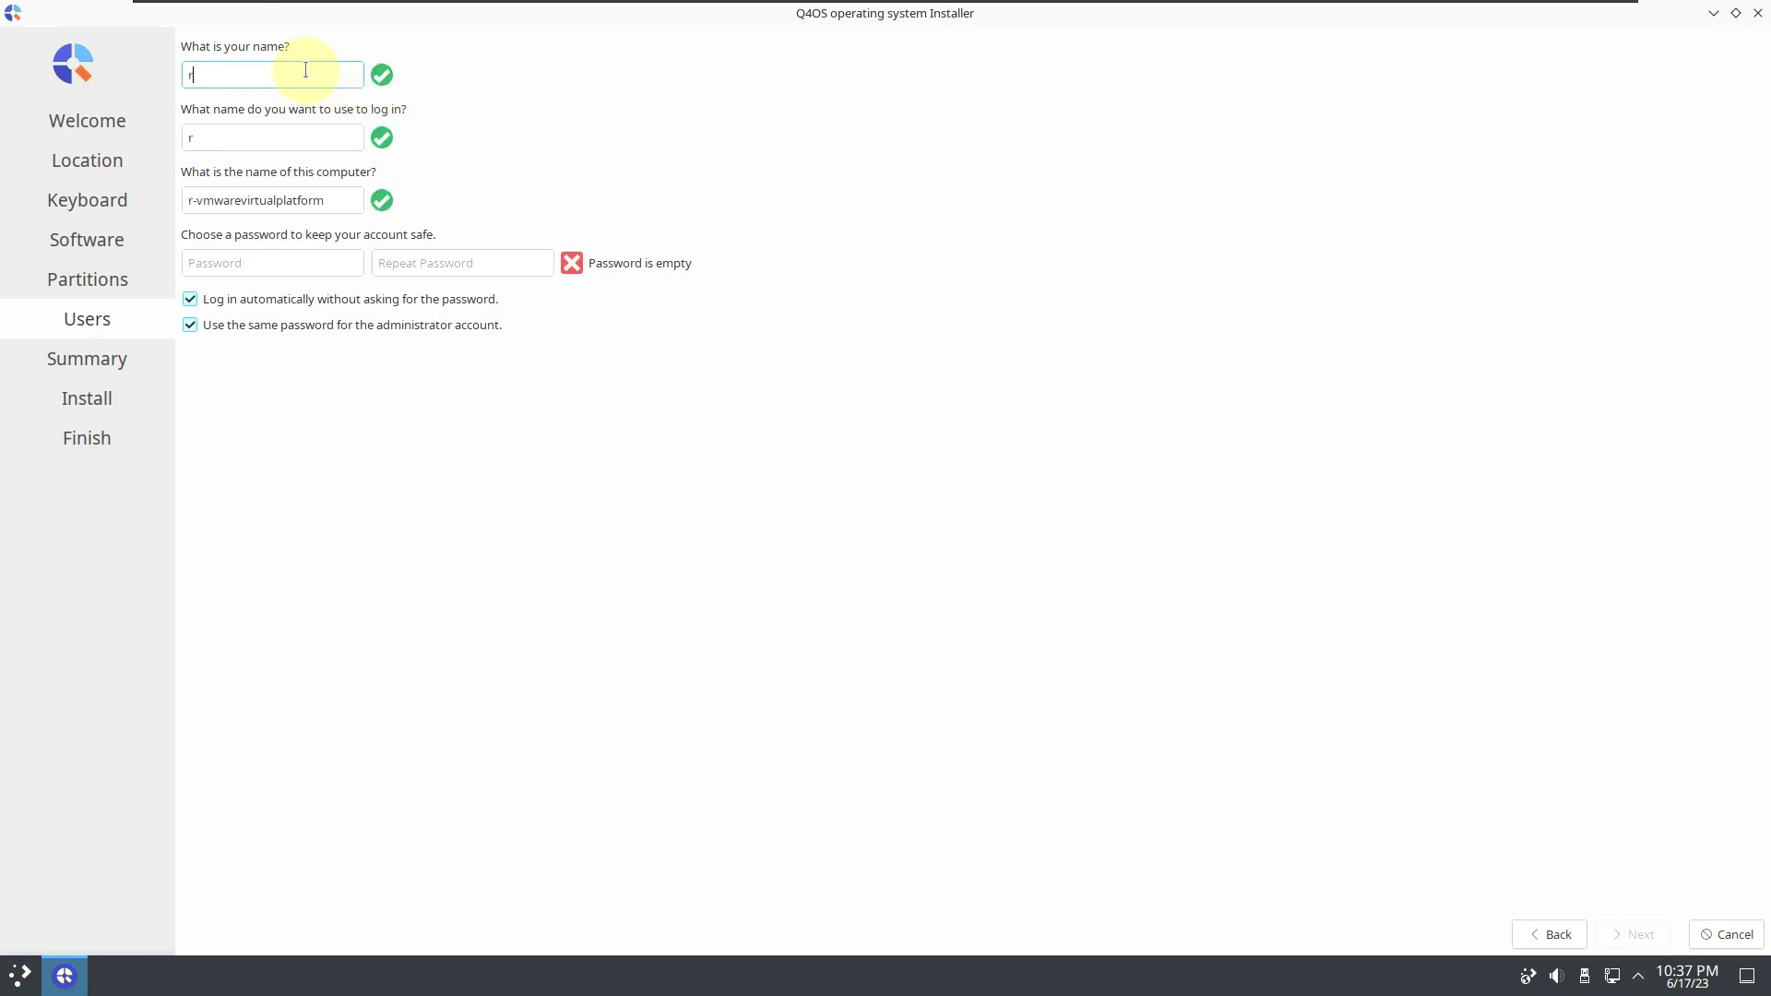
pyautogui.write('unbox')
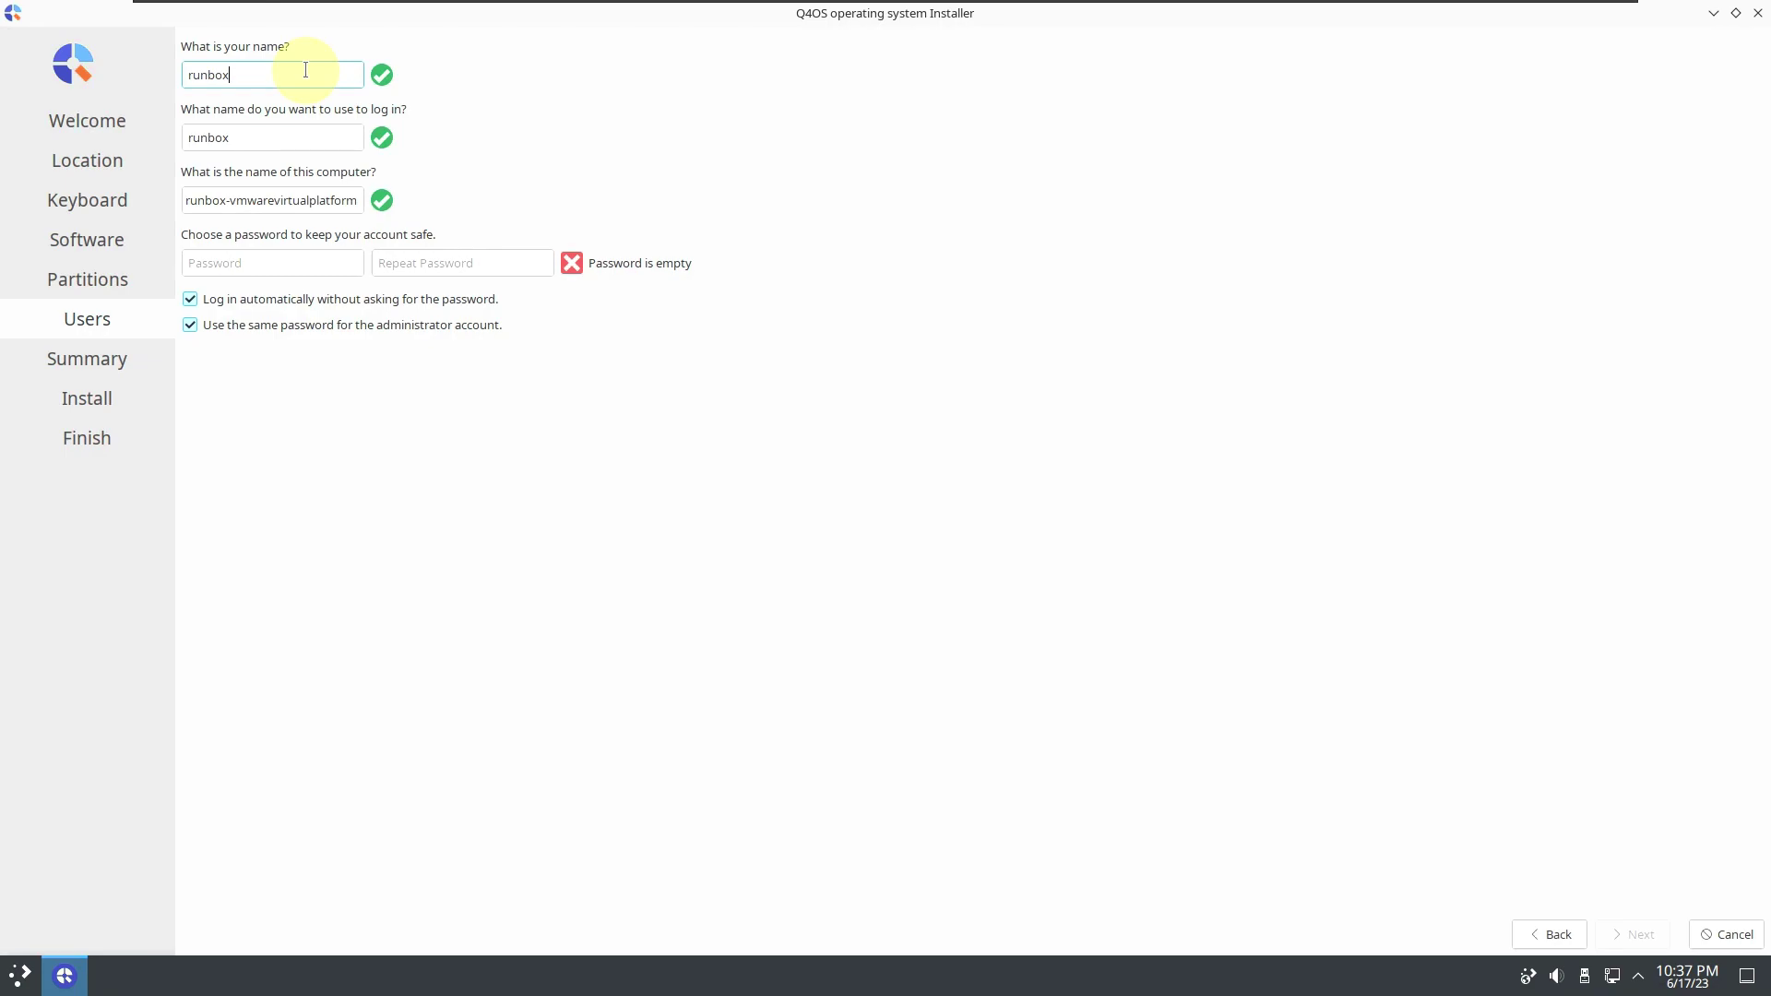
pyautogui.write('ing')
# Step: Shorten the computer name by removing its "-vmwarevirtualplatform" suffix
pyautogui.click(259, 201)
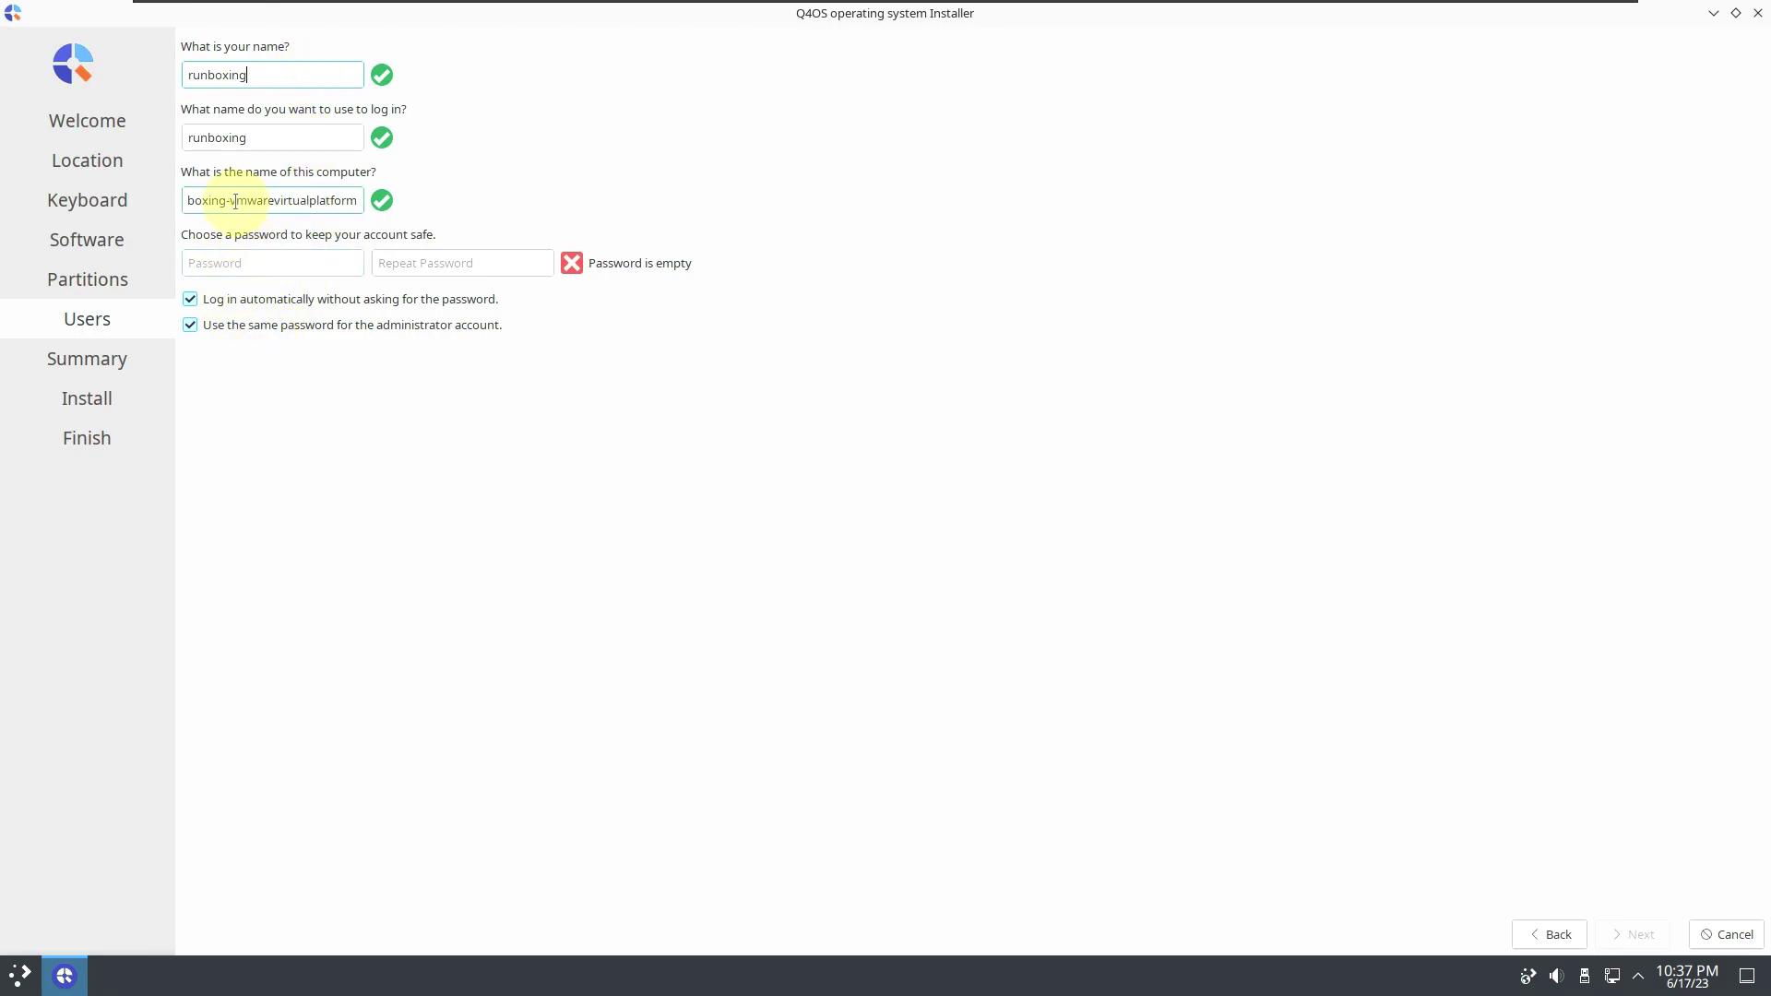
pyautogui.moveTo(227, 200); pyautogui.dragTo(573, 216)
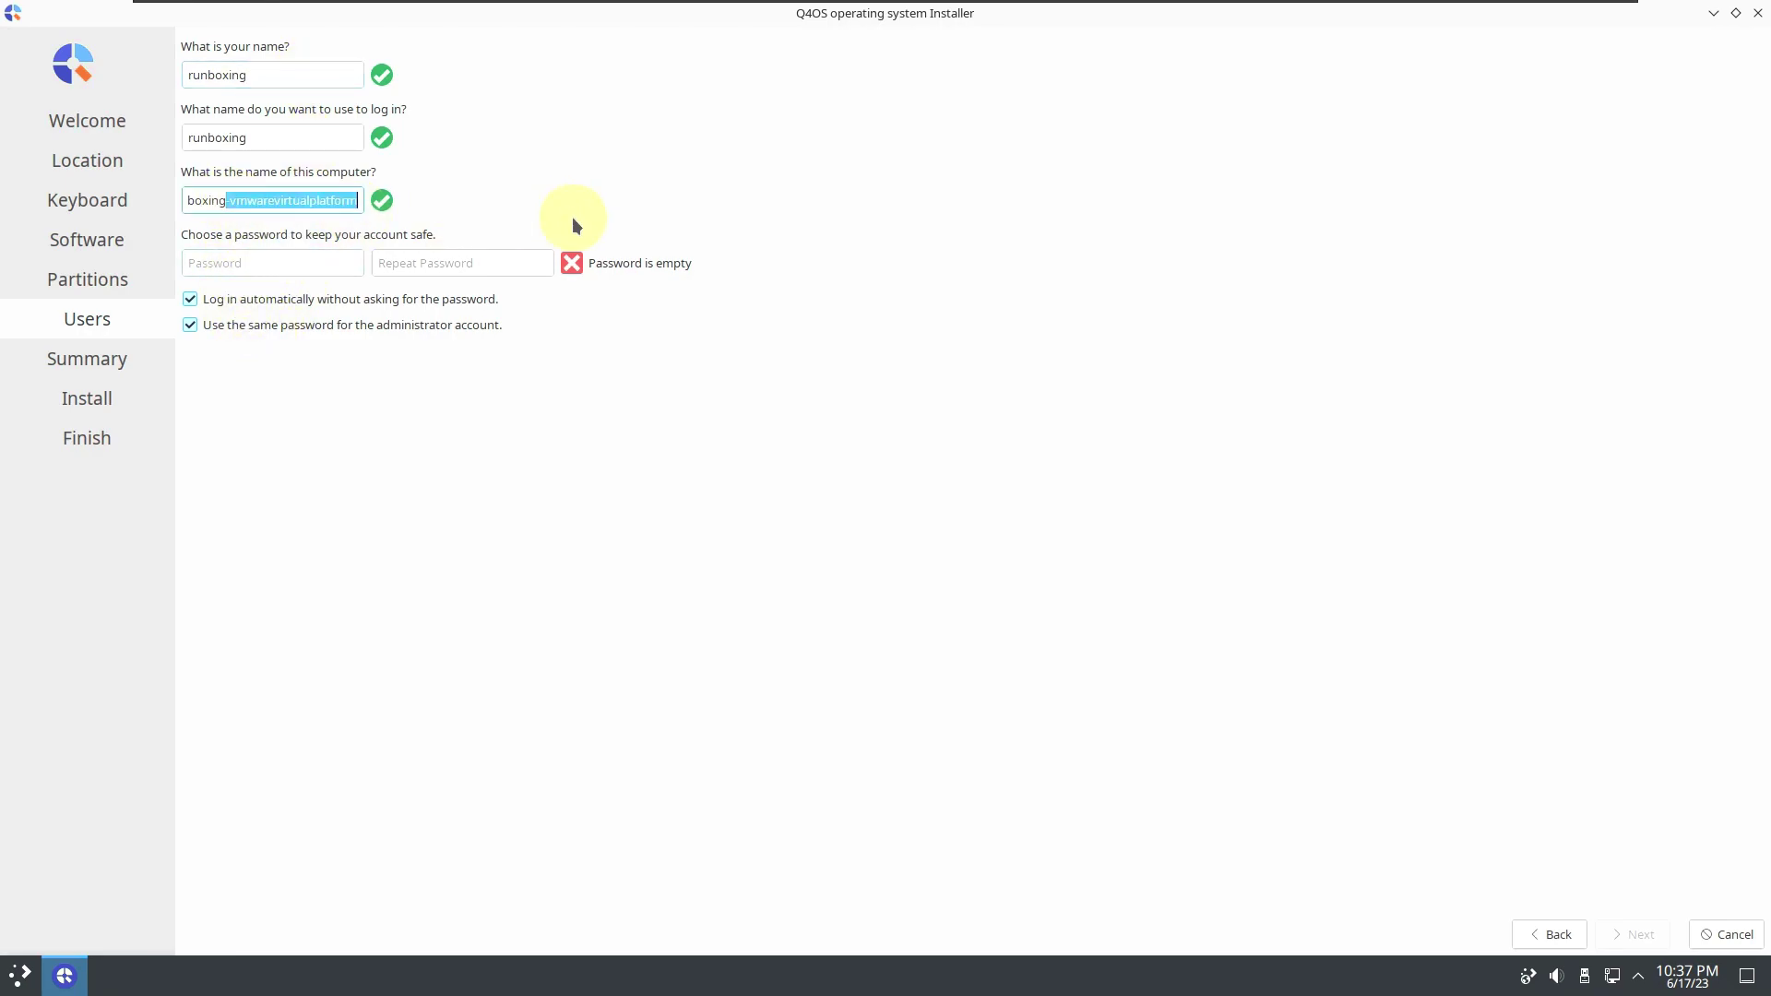
pyautogui.press('BackSpace')
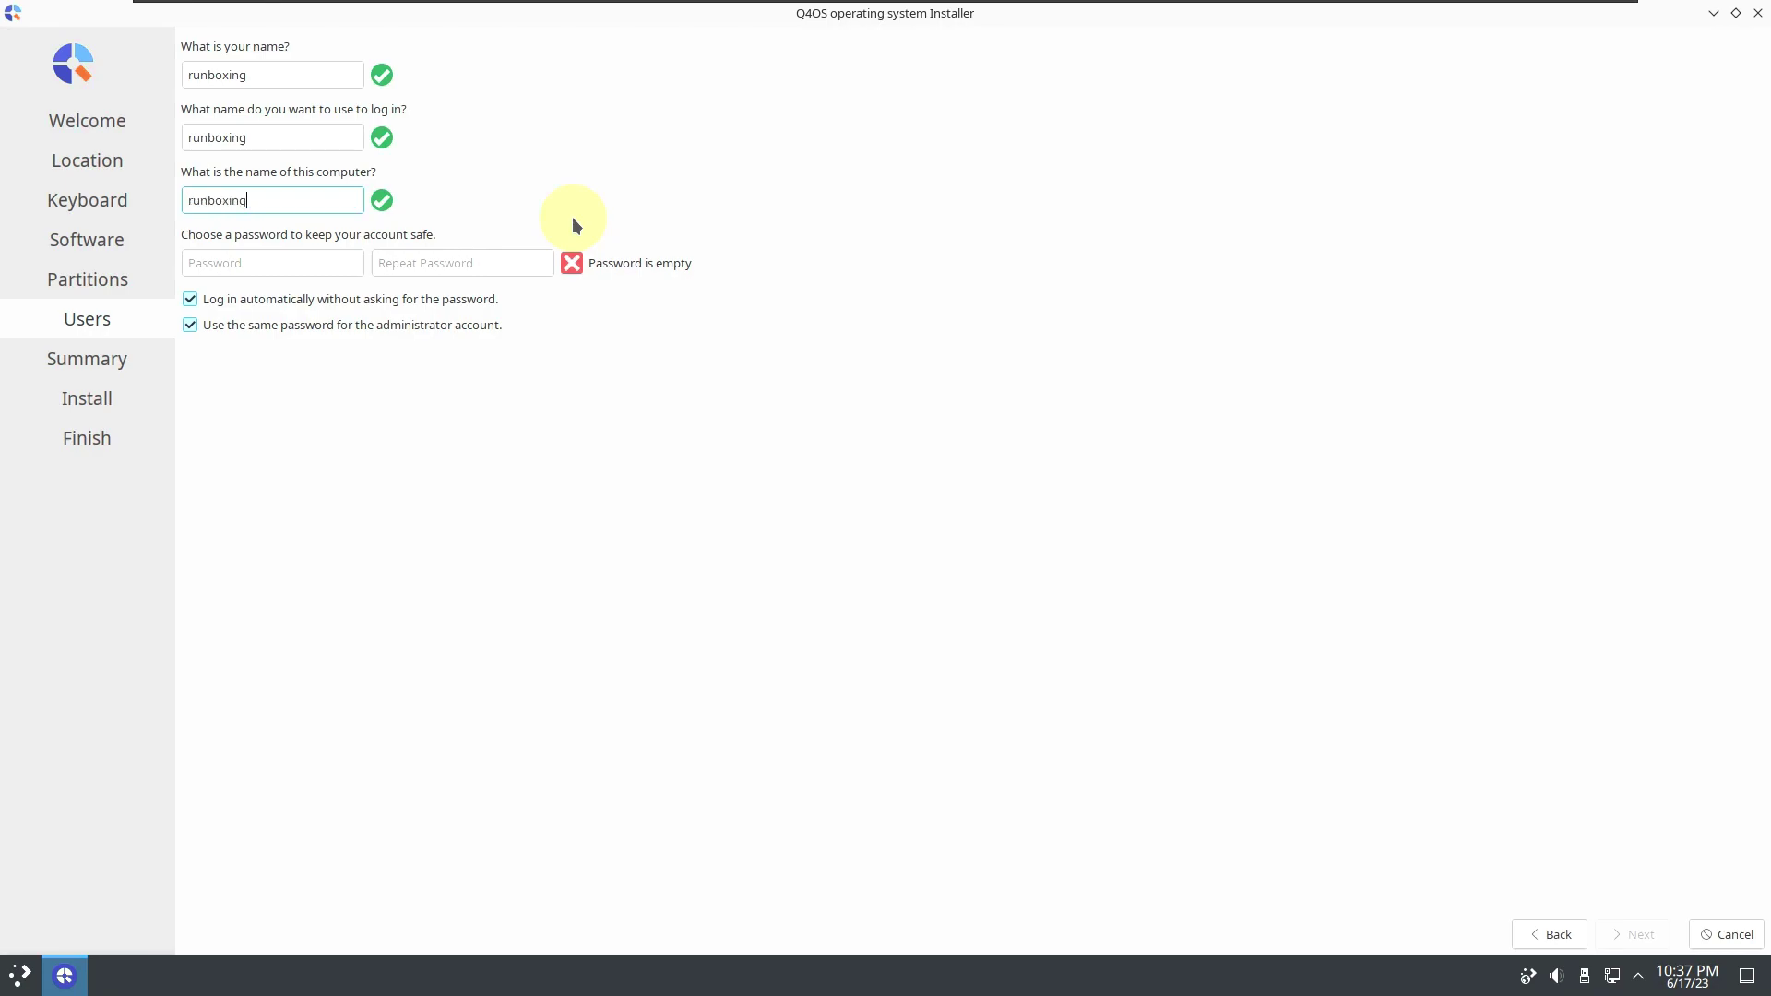
# Step: Enter the account password and repeat it for confirmation
pyautogui.click(287, 272)
pyautogui.write('r')
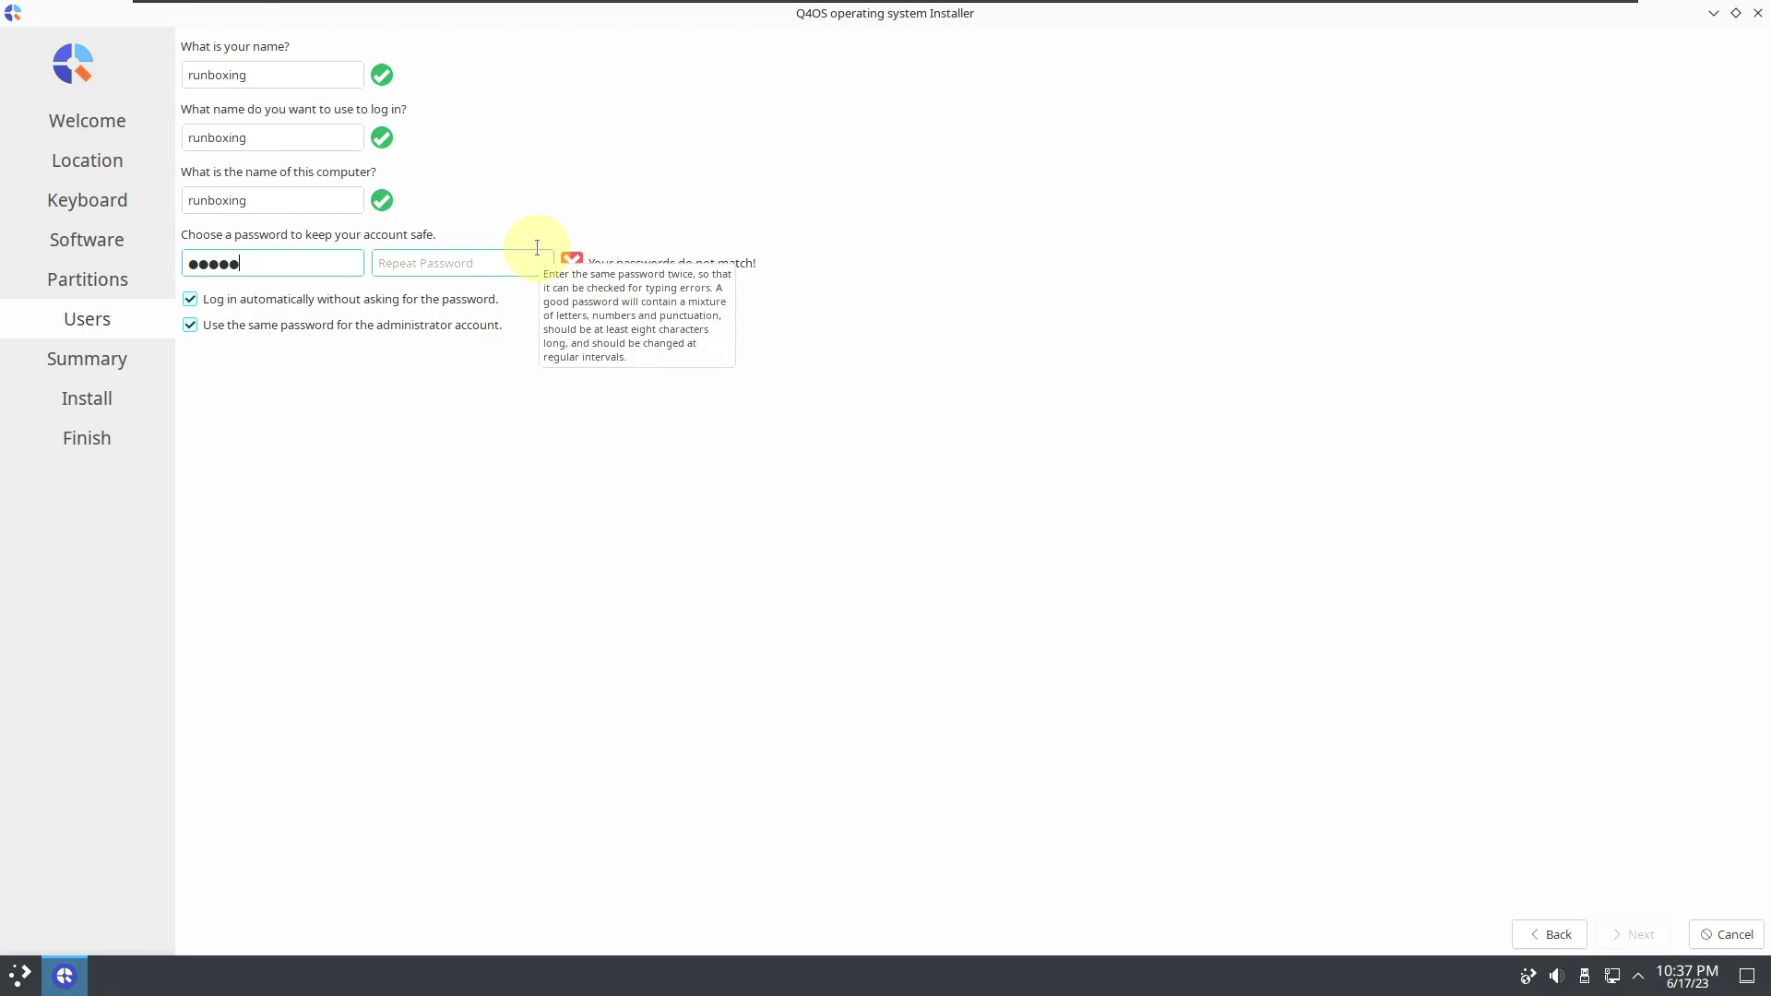
pyautogui.click(500, 264)
pyautogui.write('•••••')
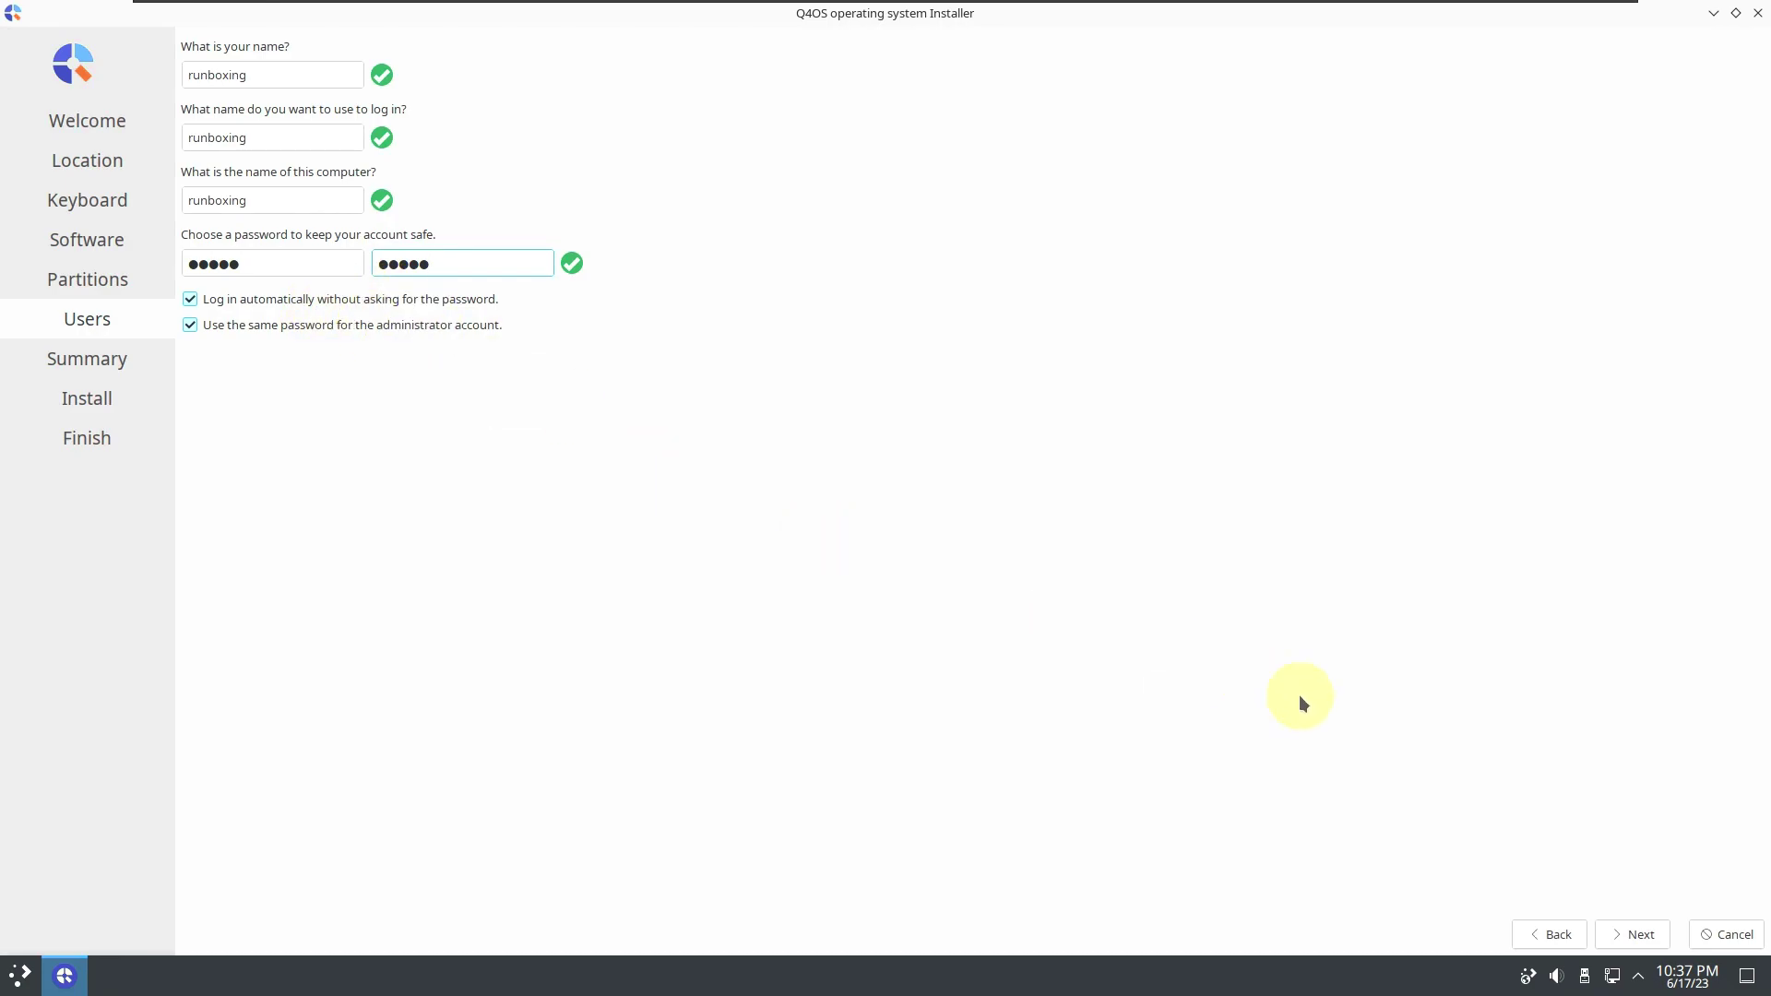
# Step: Proceed to the installation summary, cancel the installation and quit the installer
pyautogui.click(1633, 934)
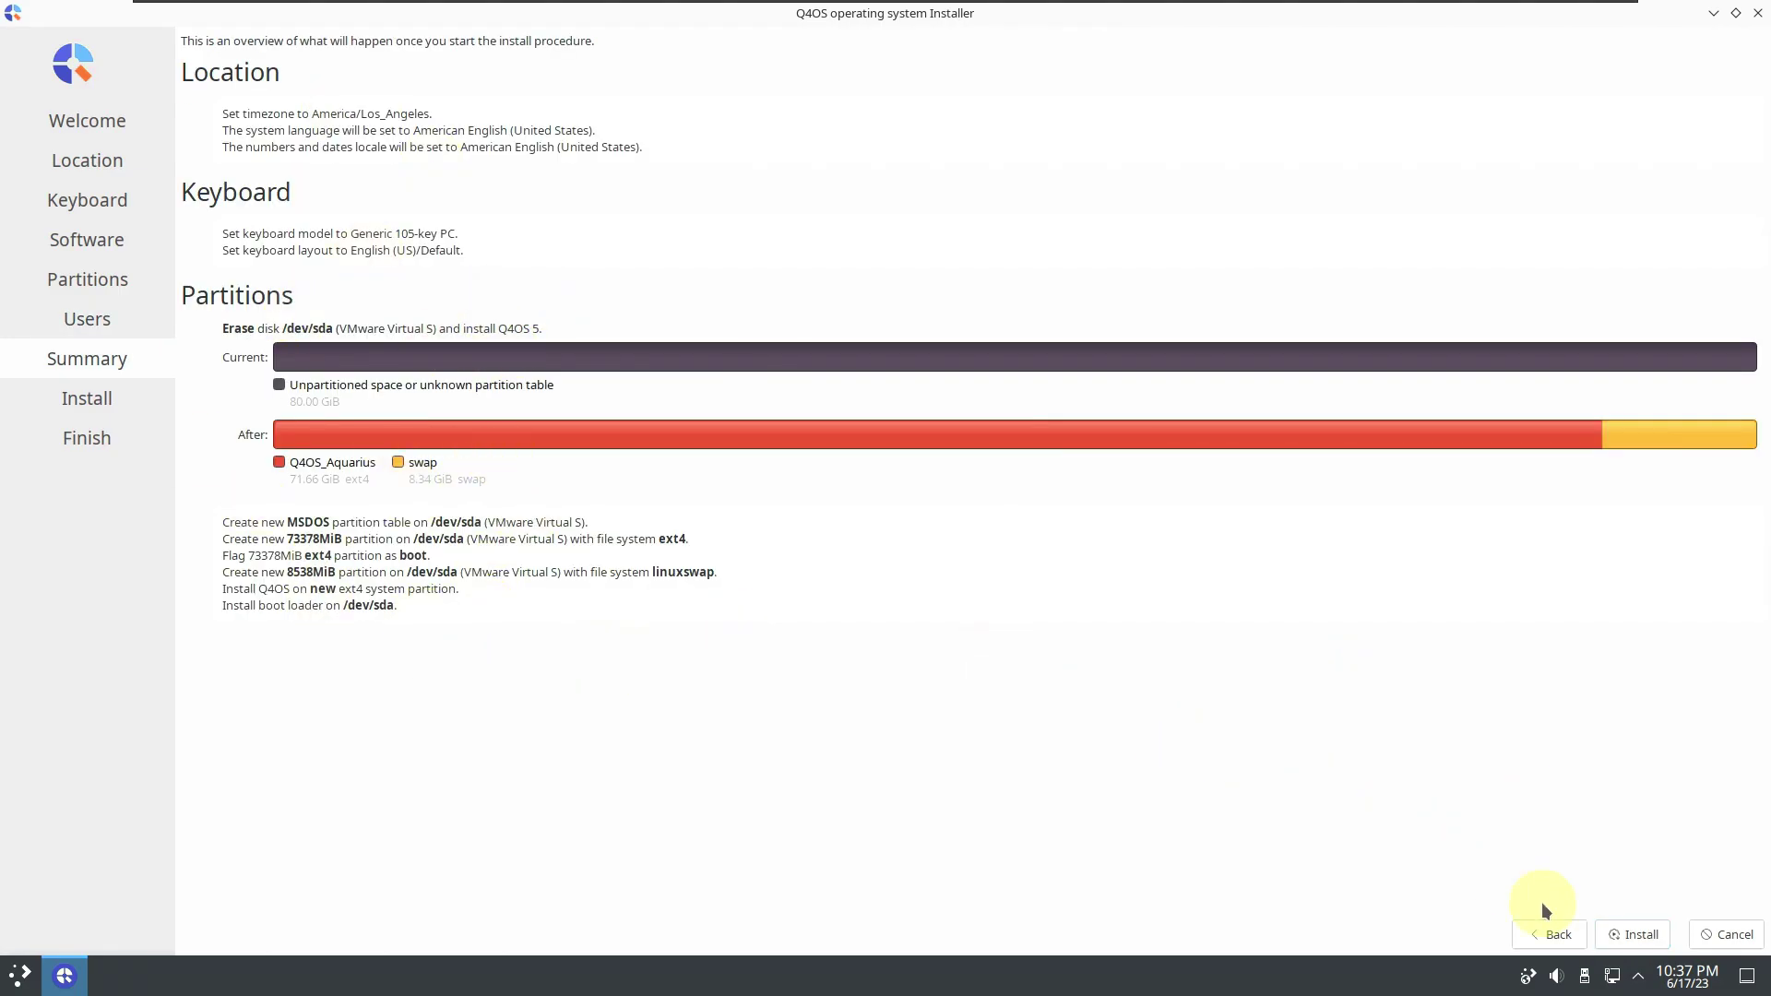
pyautogui.click(1718, 935)
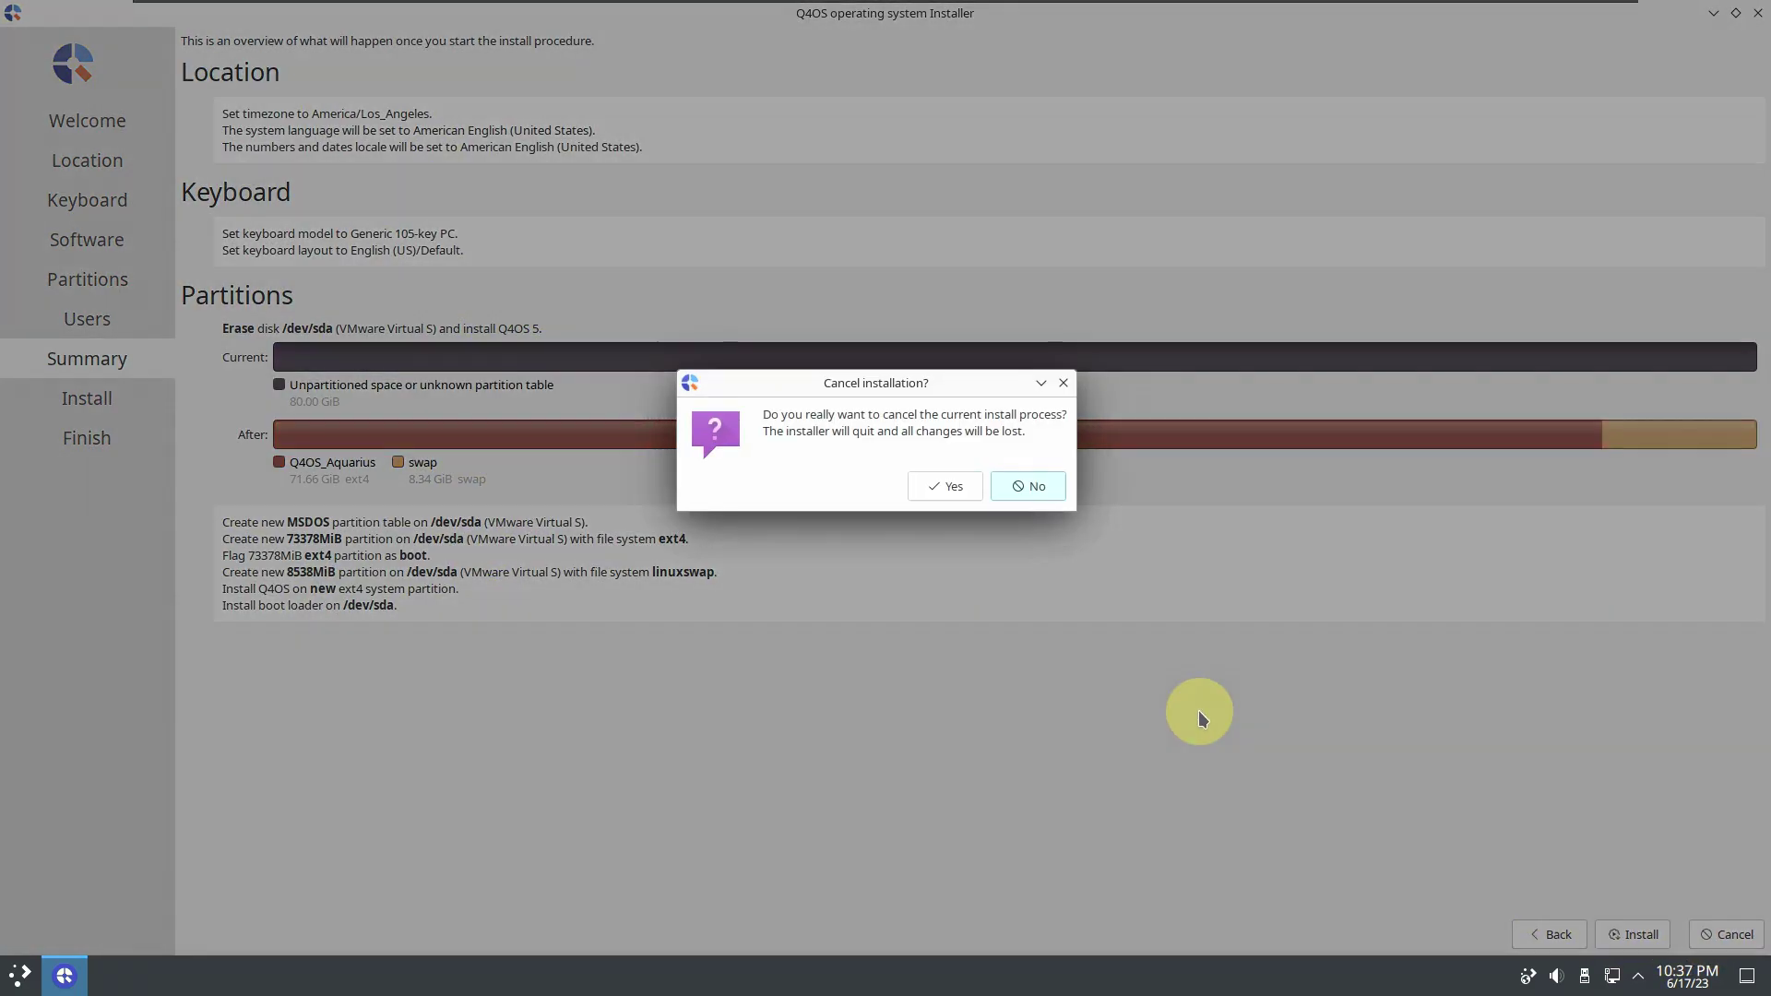
pyautogui.click(951, 487)
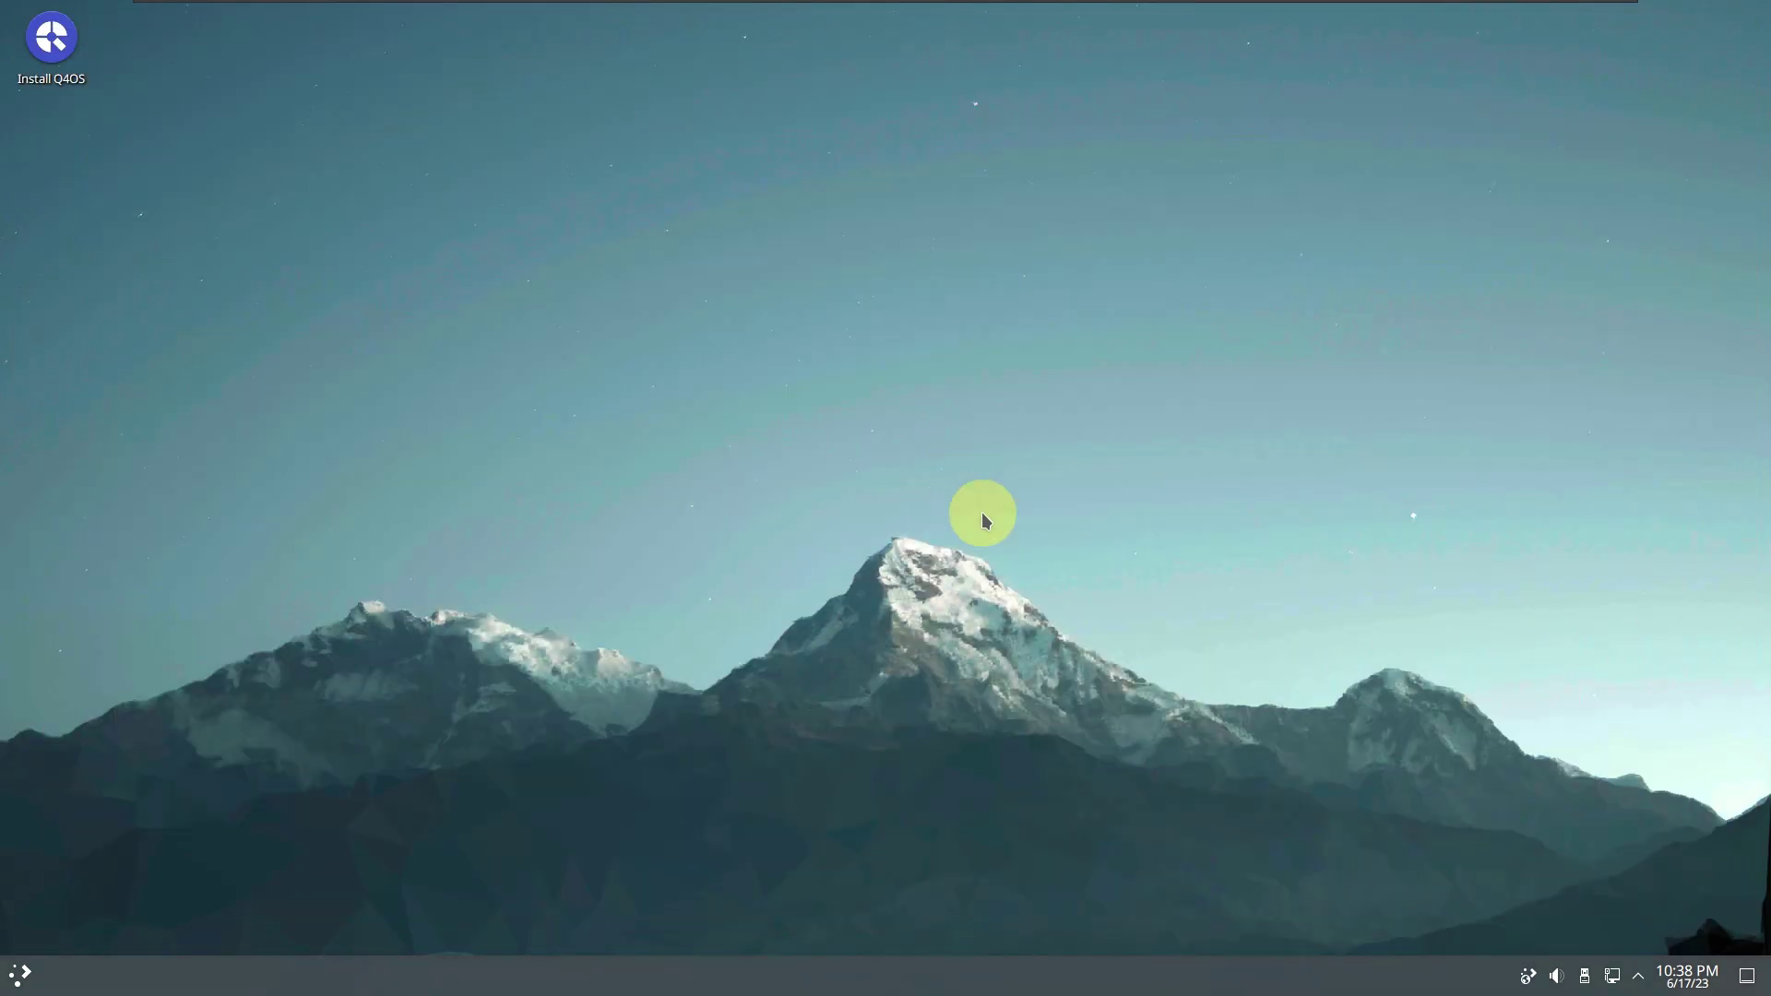
# Step: Launch the Dolphin file manager from the list of all applications
pyautogui.click(19, 973)
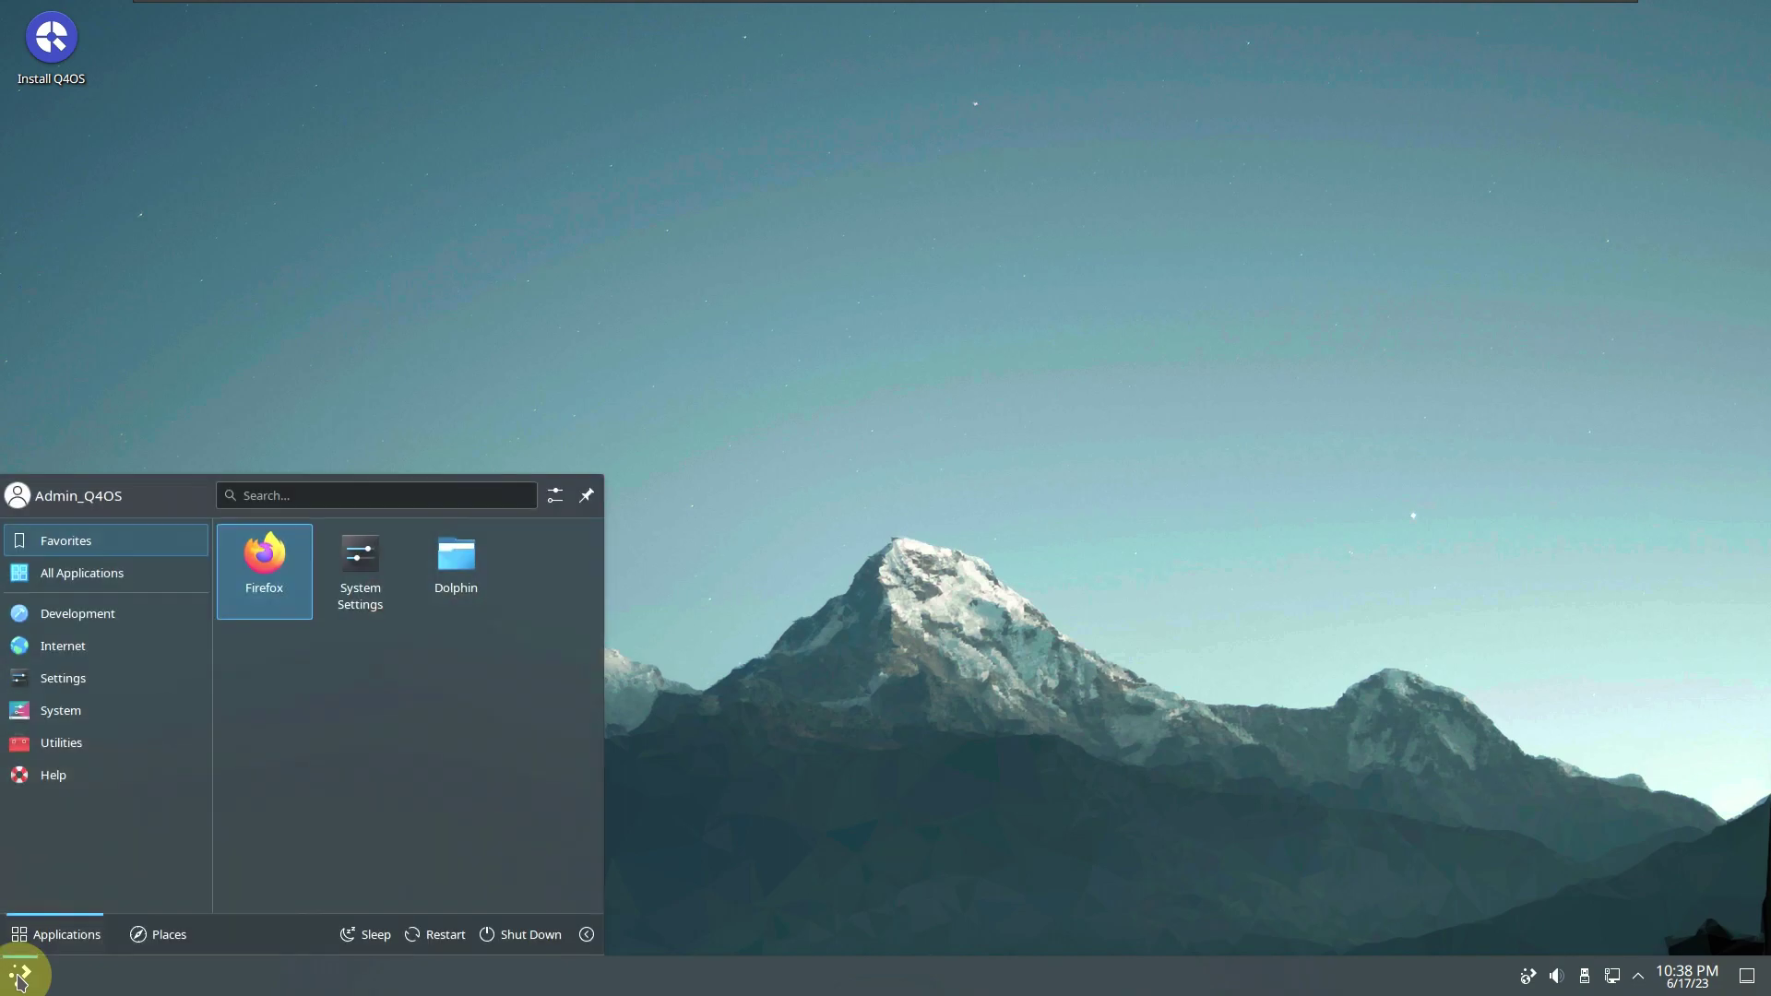
pyautogui.click(90, 579)
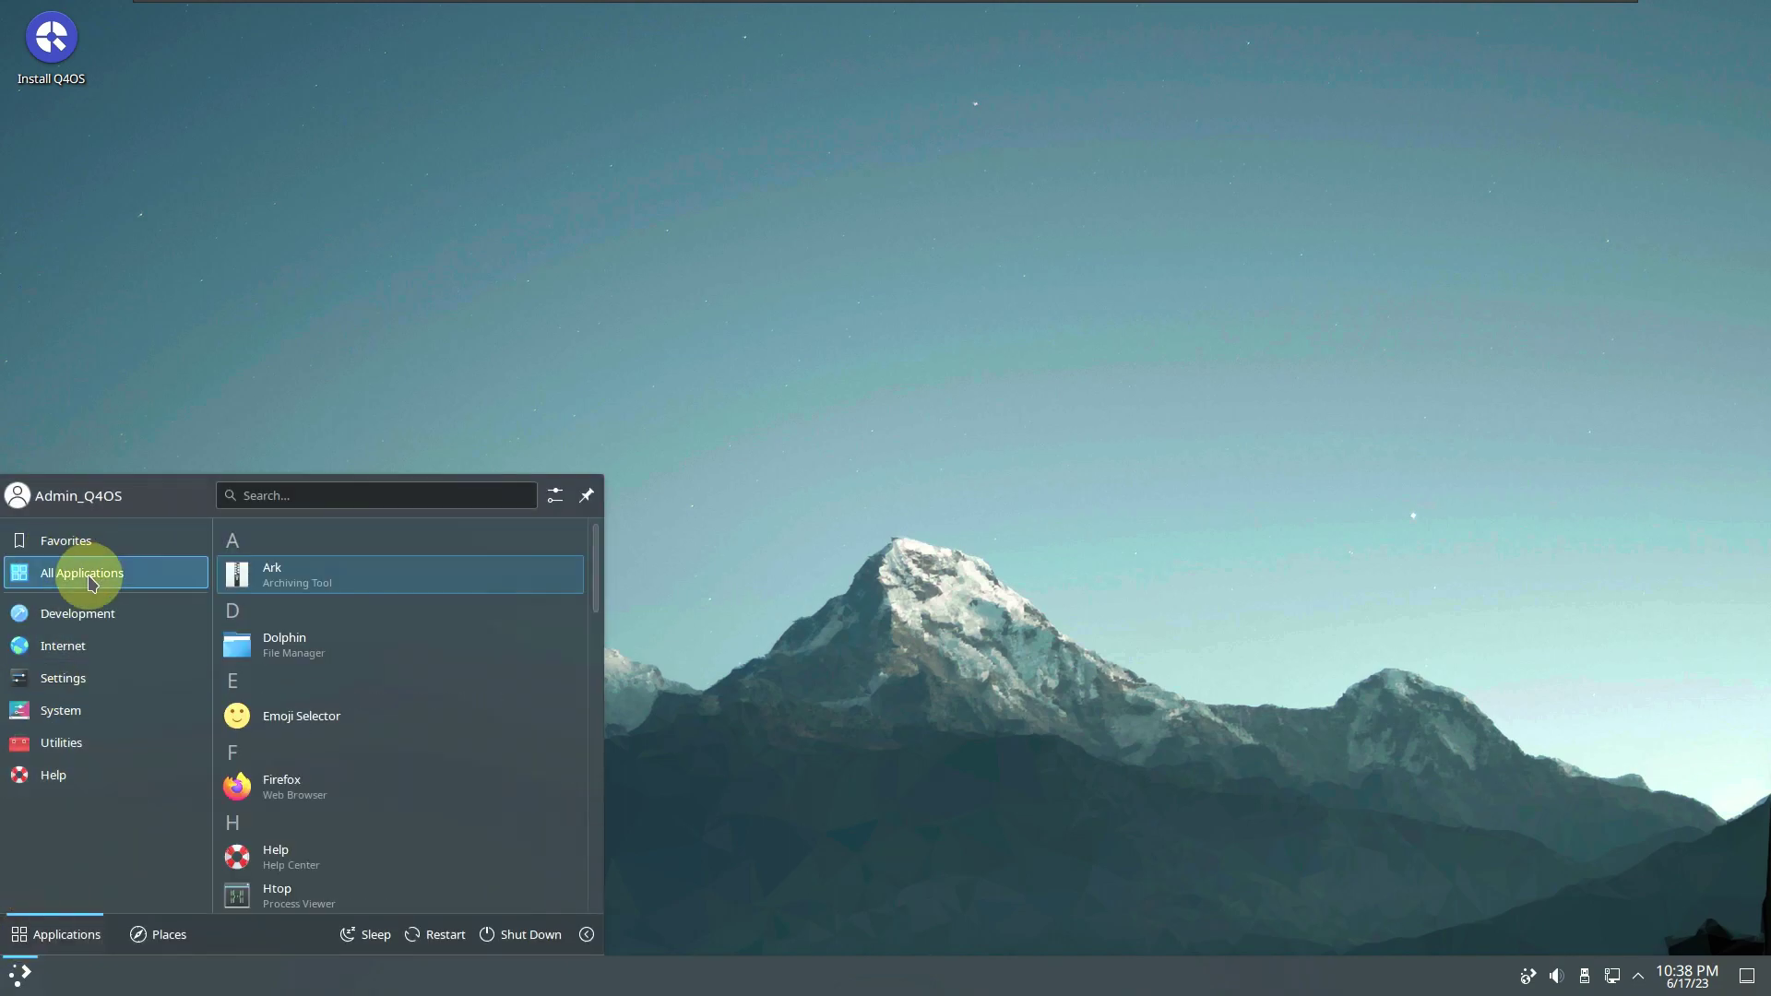
pyautogui.click(328, 645)
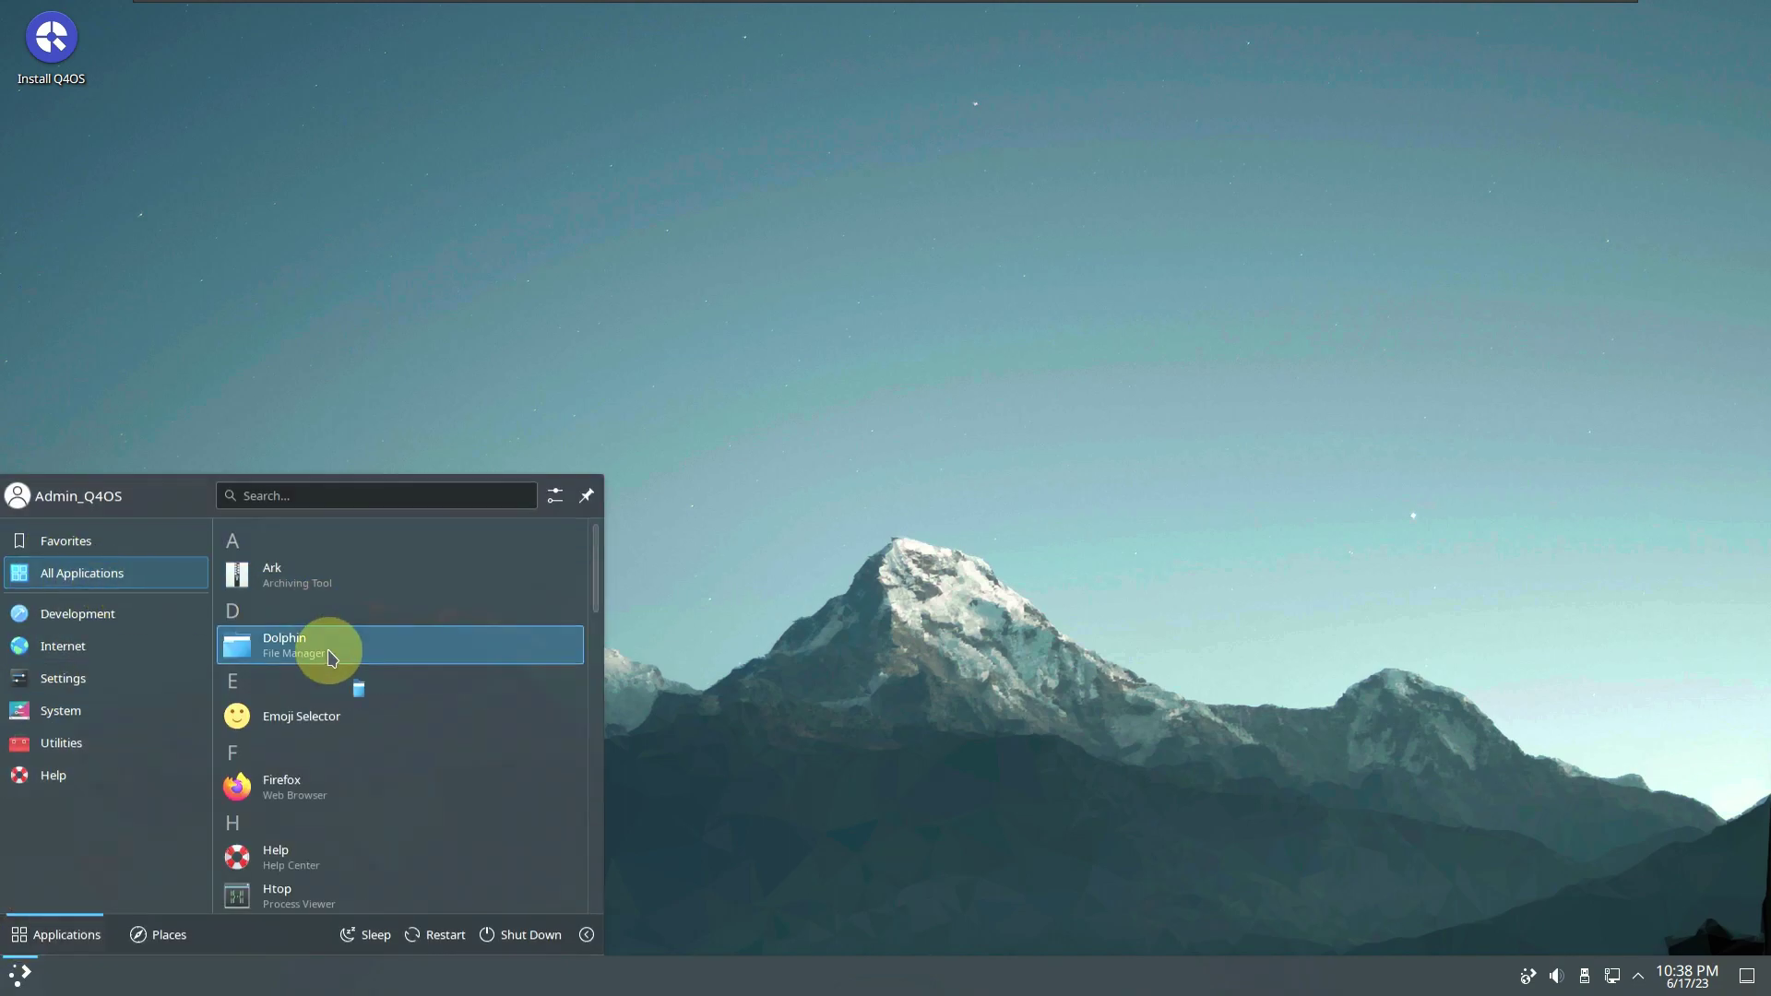
# Step: Launch Info Center from the list of all applications
pyautogui.click(20, 973)
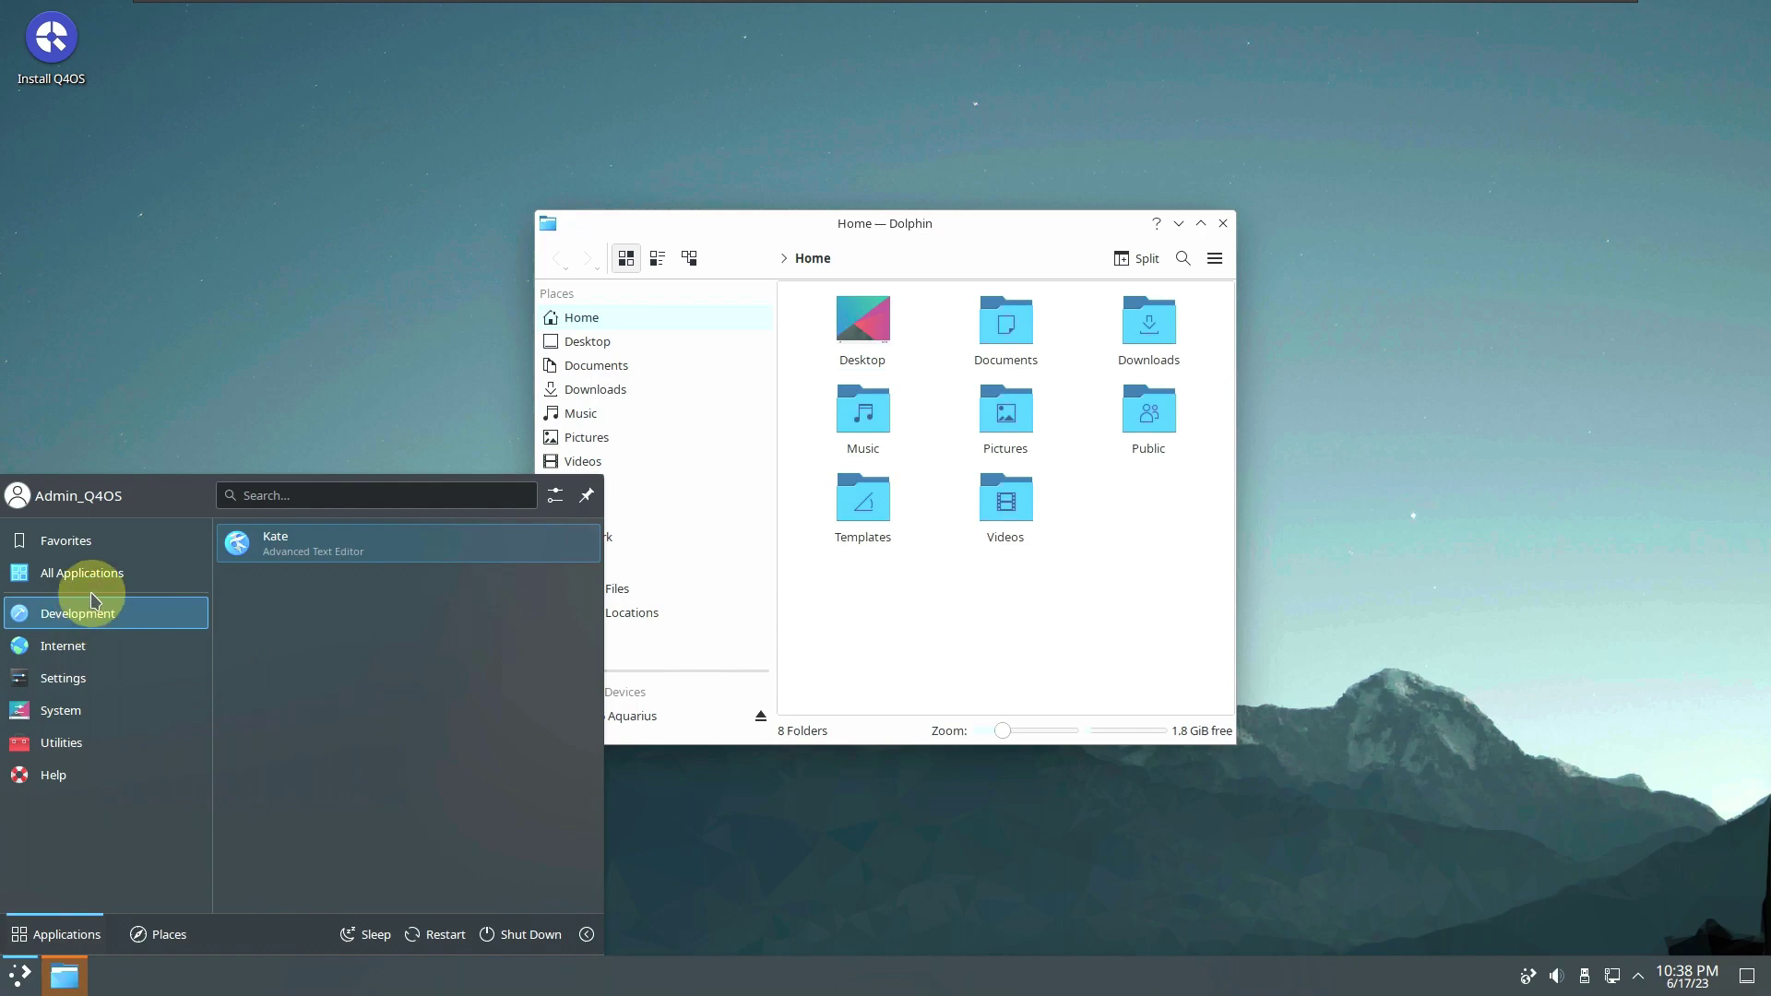
pyautogui.moveTo(96, 581)
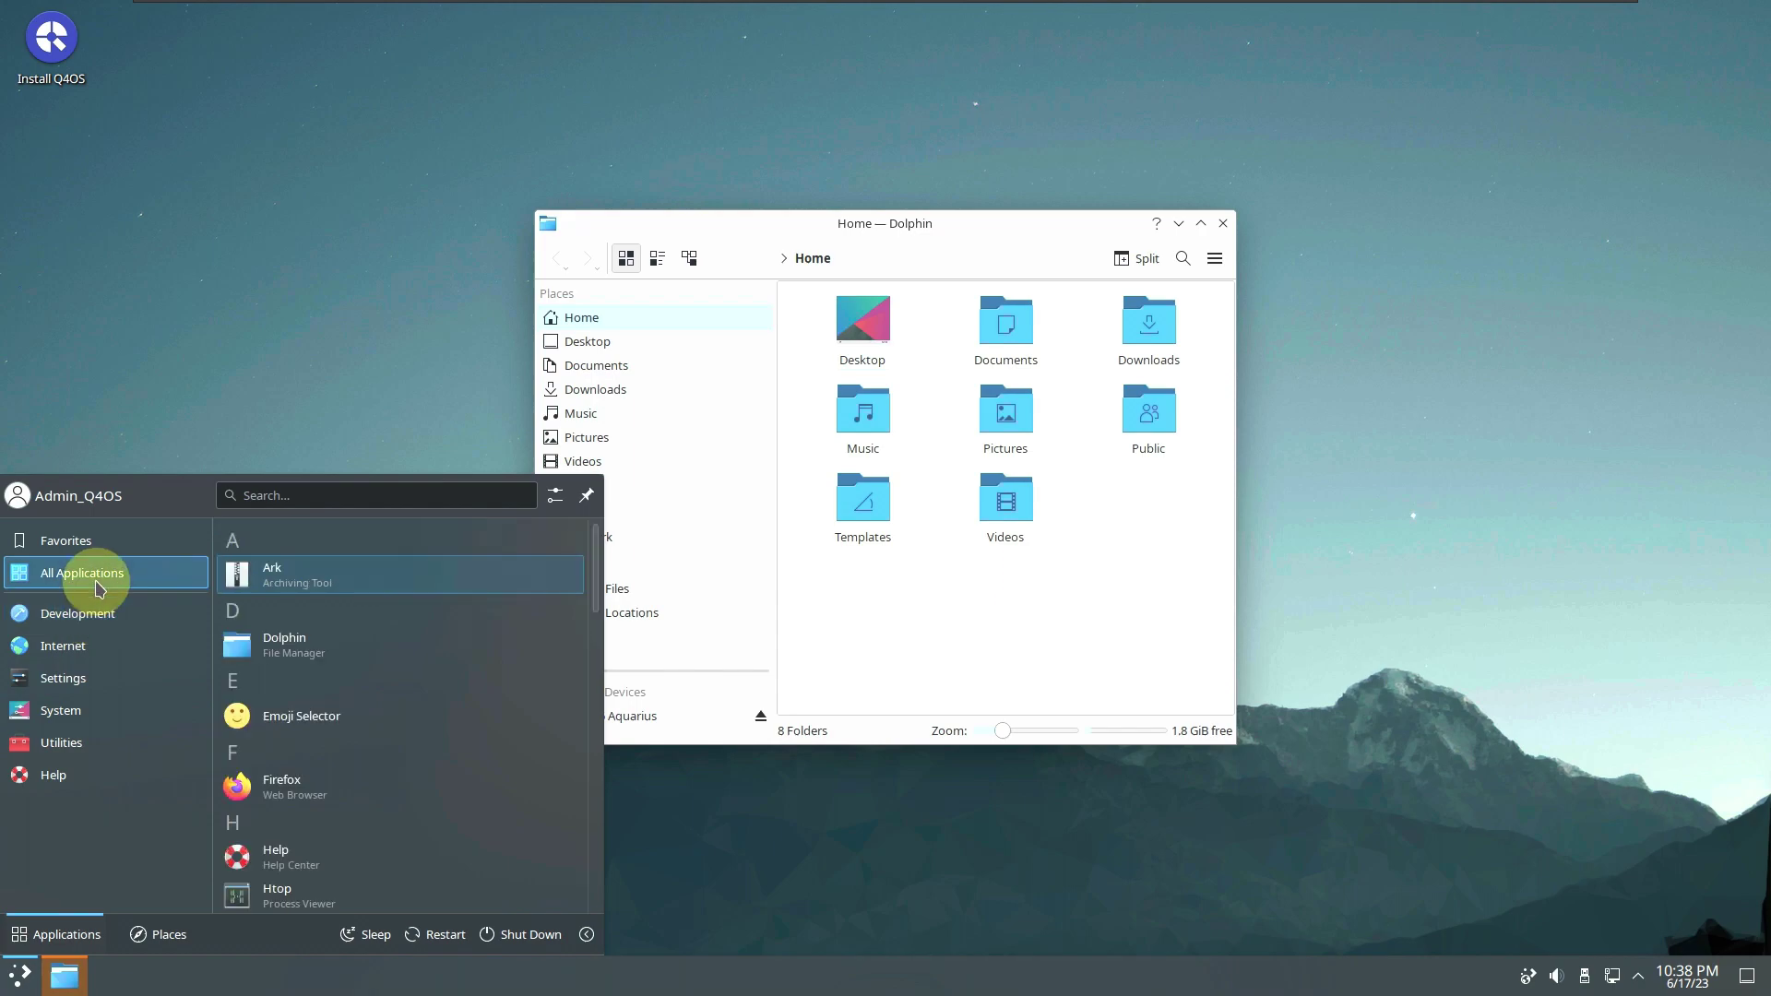
pyautogui.scroll(-3, 346, 636)
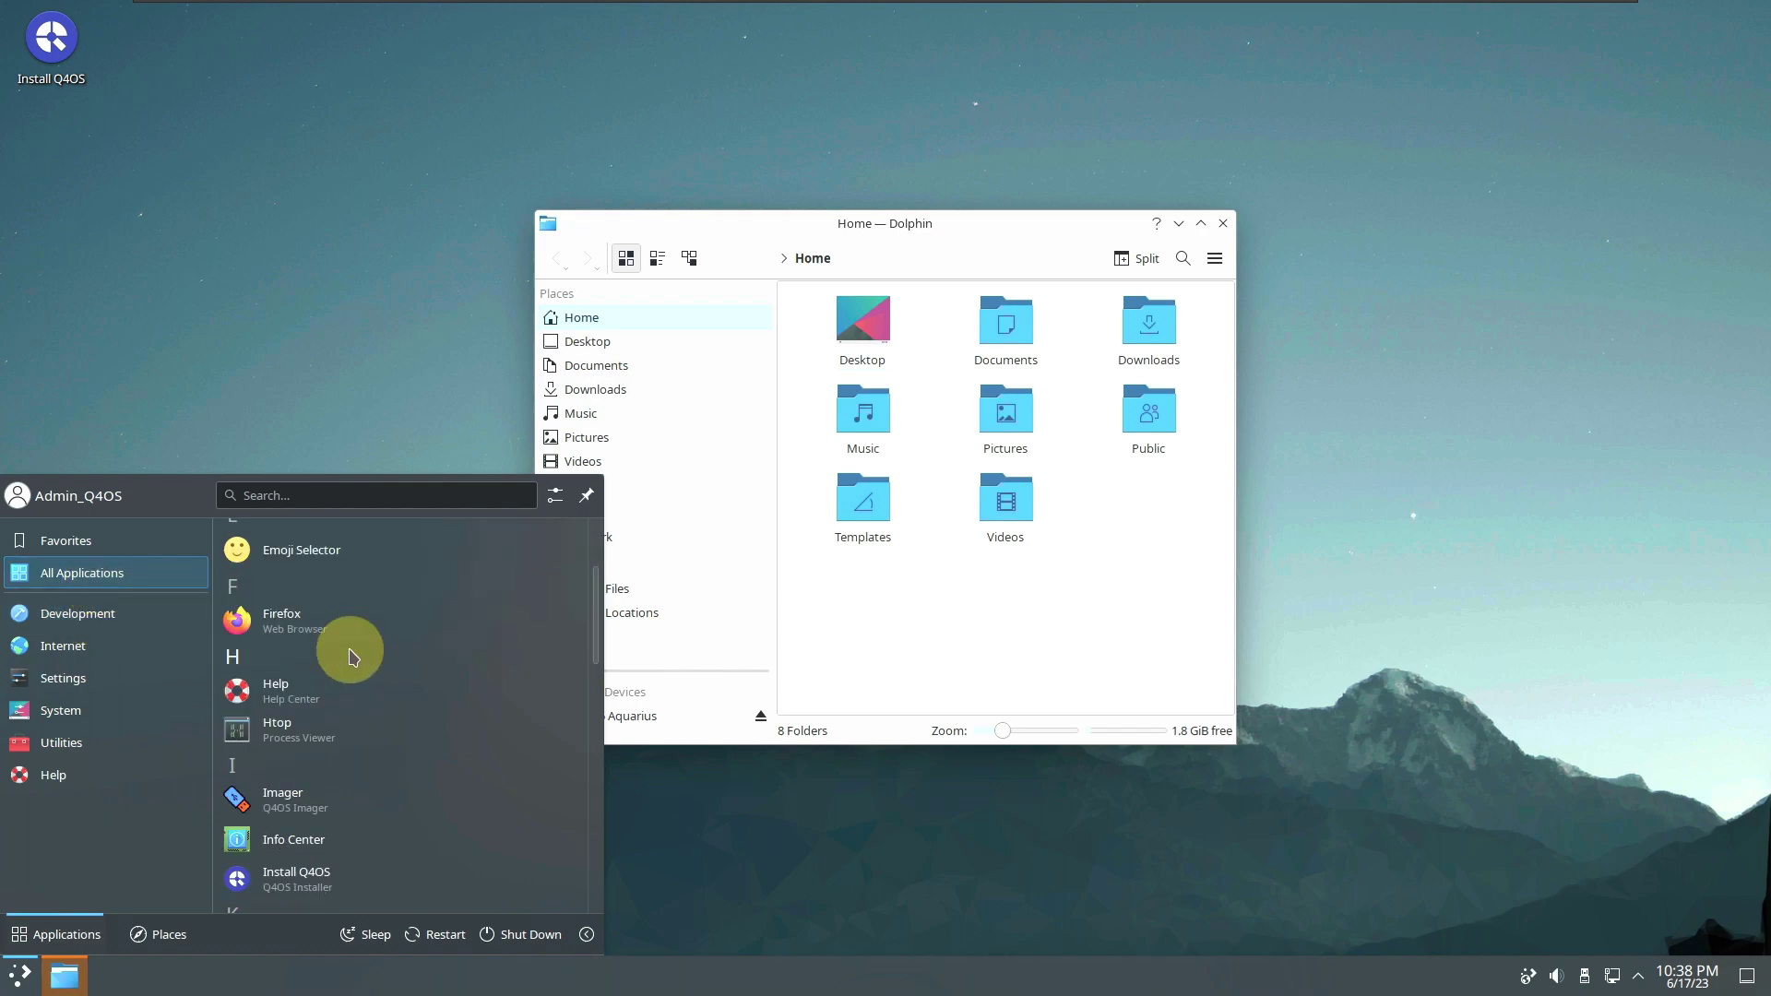
pyautogui.scroll(-3, 352, 662)
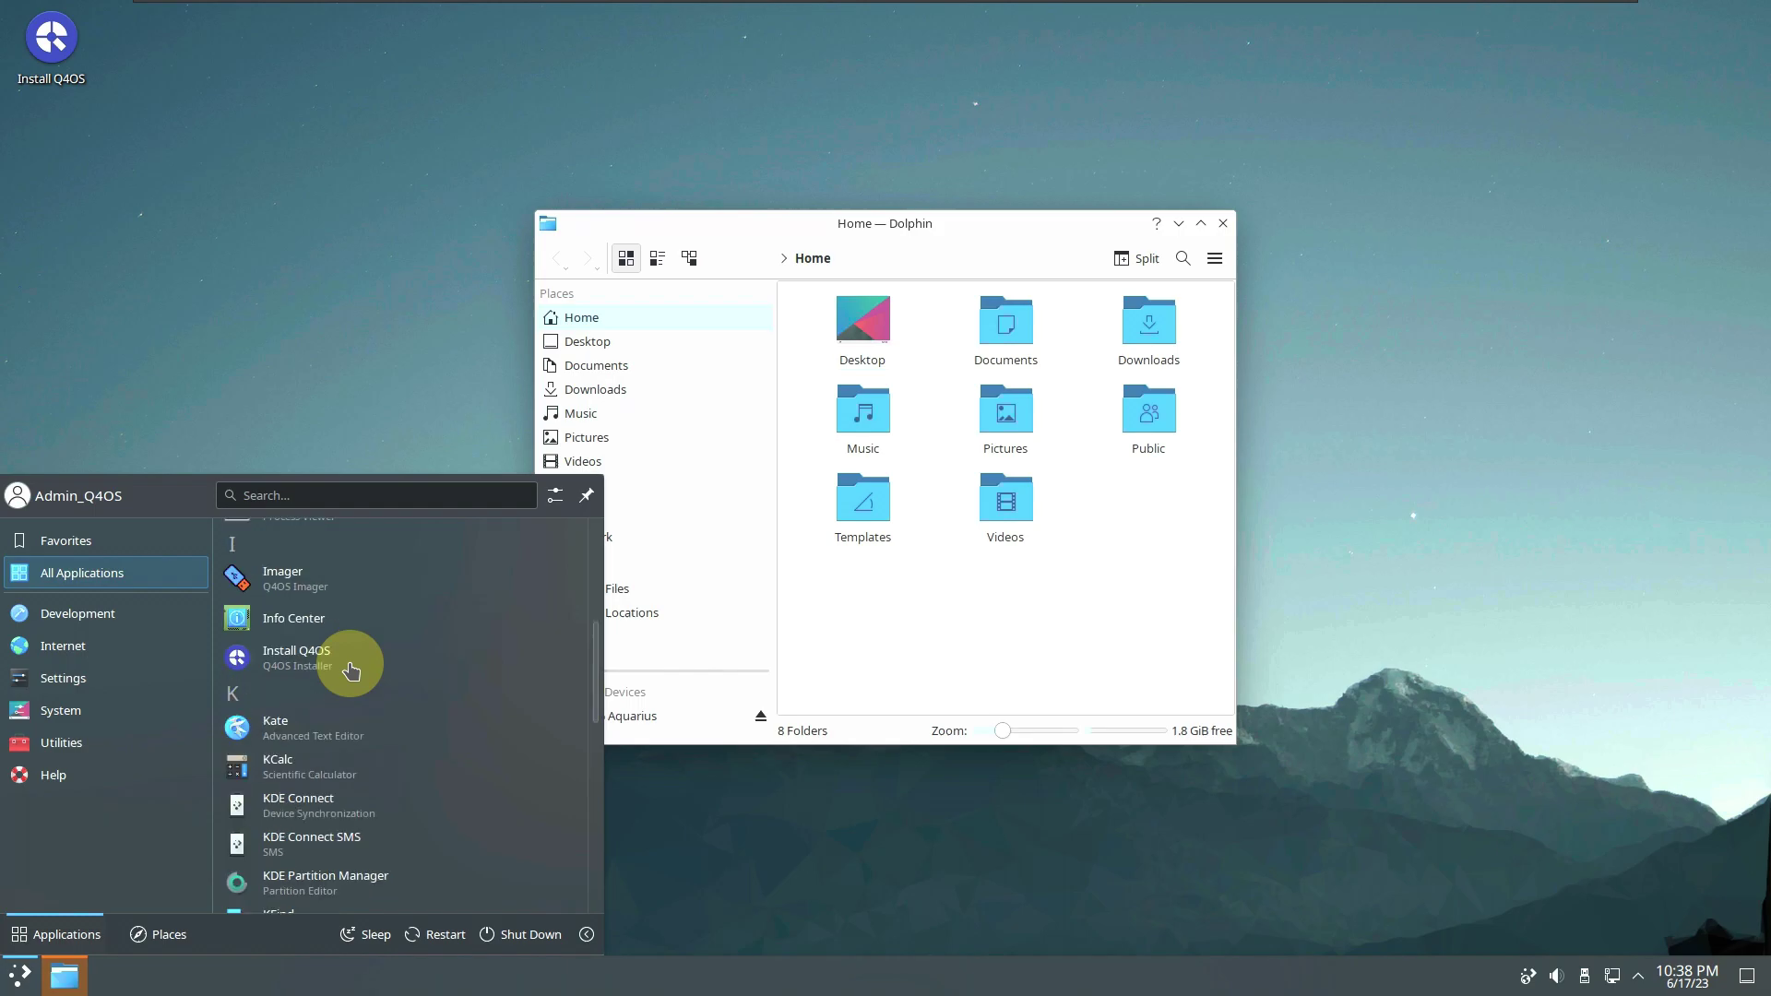
pyautogui.click(355, 616)
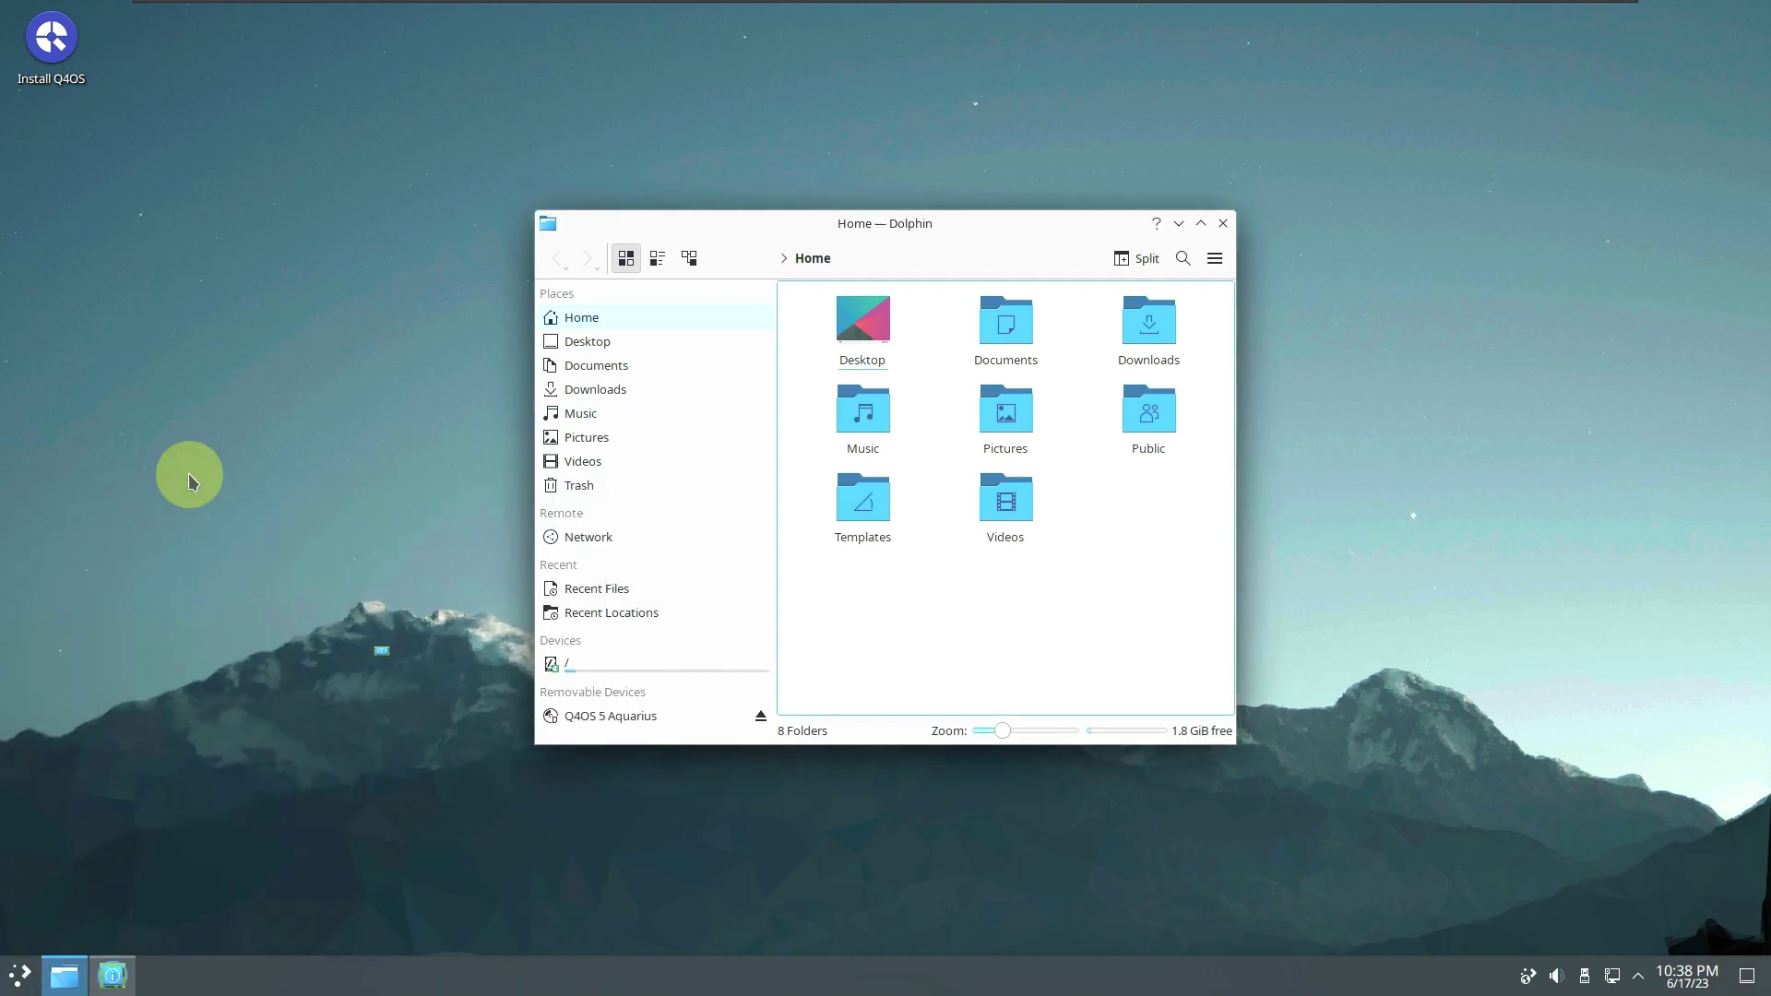
# Step: Launch the Kate text editor from the list of all applications
pyautogui.click(17, 976)
pyautogui.click(63, 570)
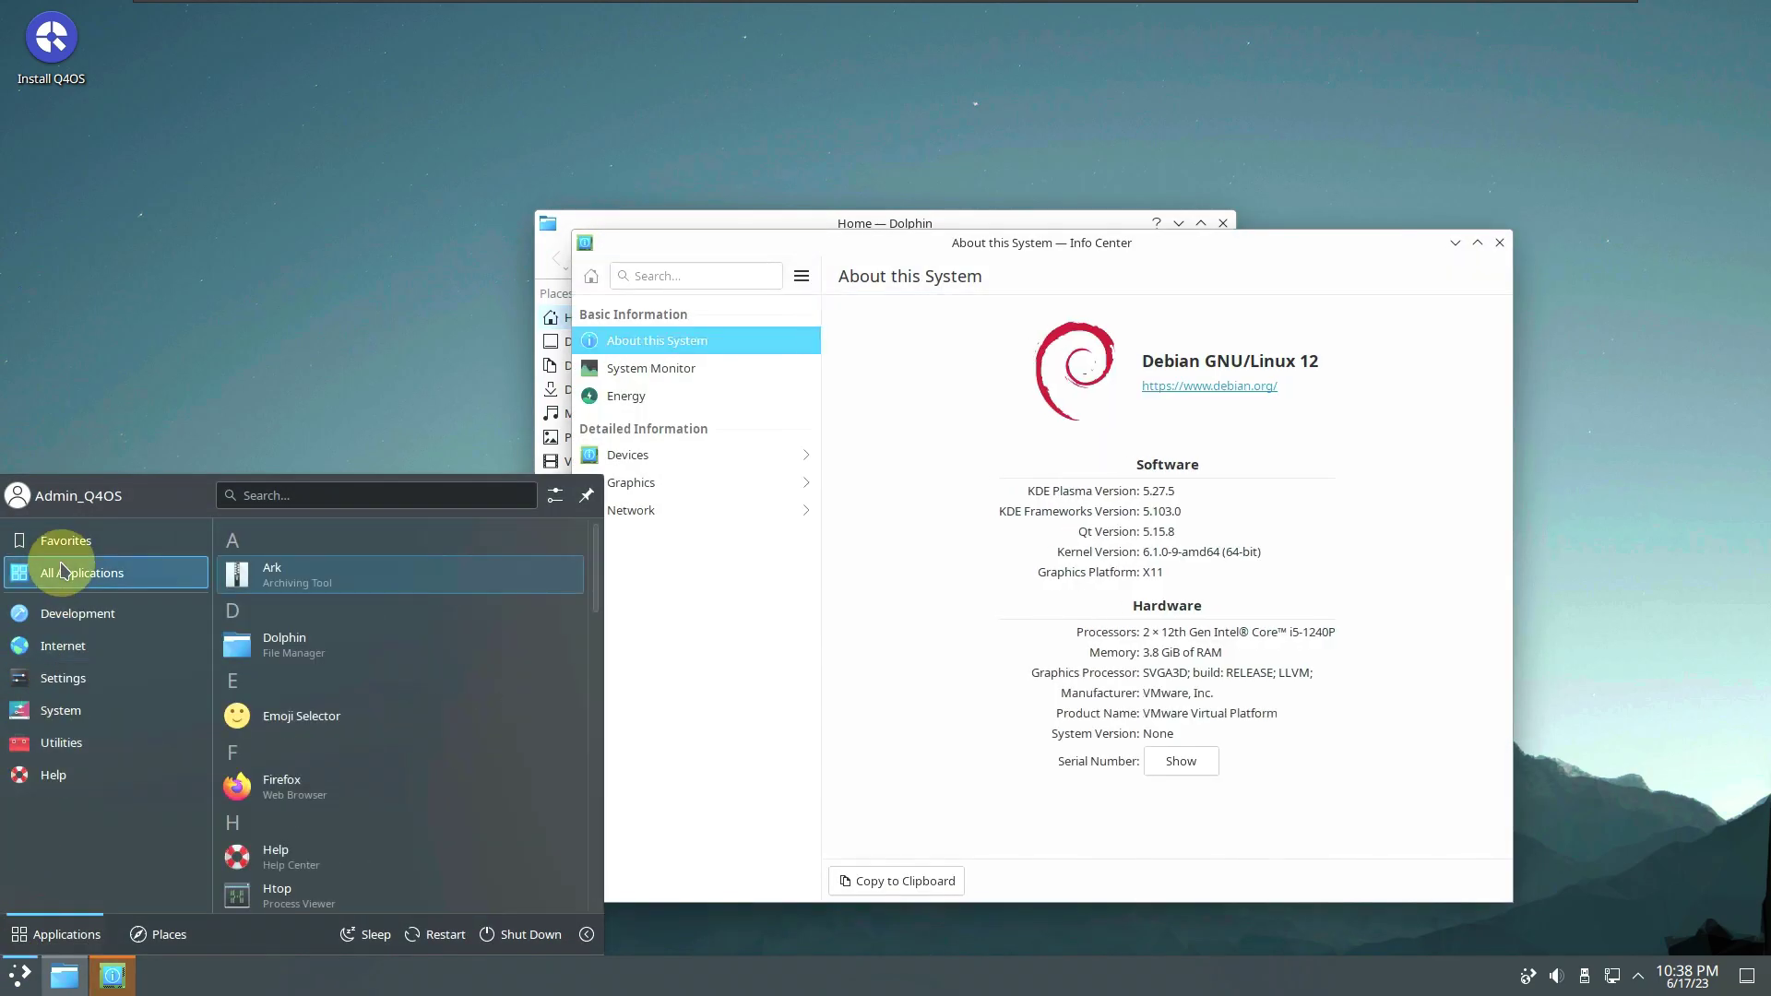
pyautogui.scroll(-3, 331, 680)
pyautogui.scroll(-5, 332, 681)
pyautogui.click(332, 681)
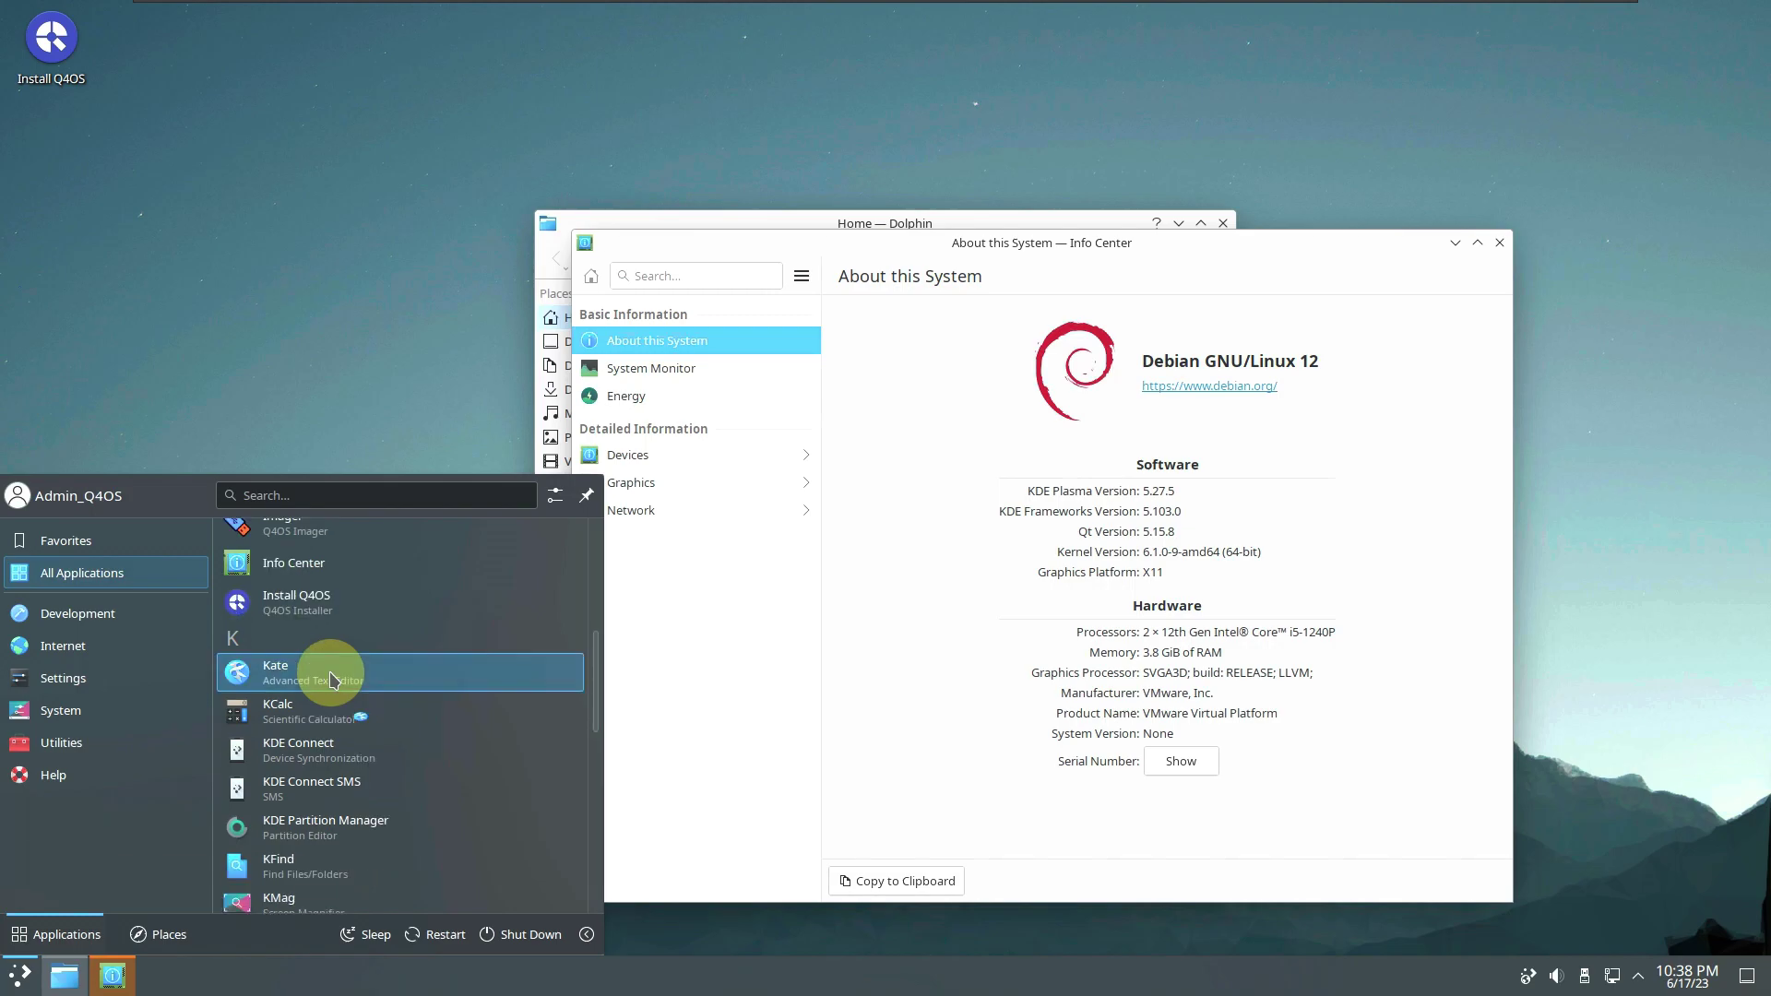
# Step: Look through the list of all applications and launch Q4OS Software Centre
pyautogui.click(26, 971)
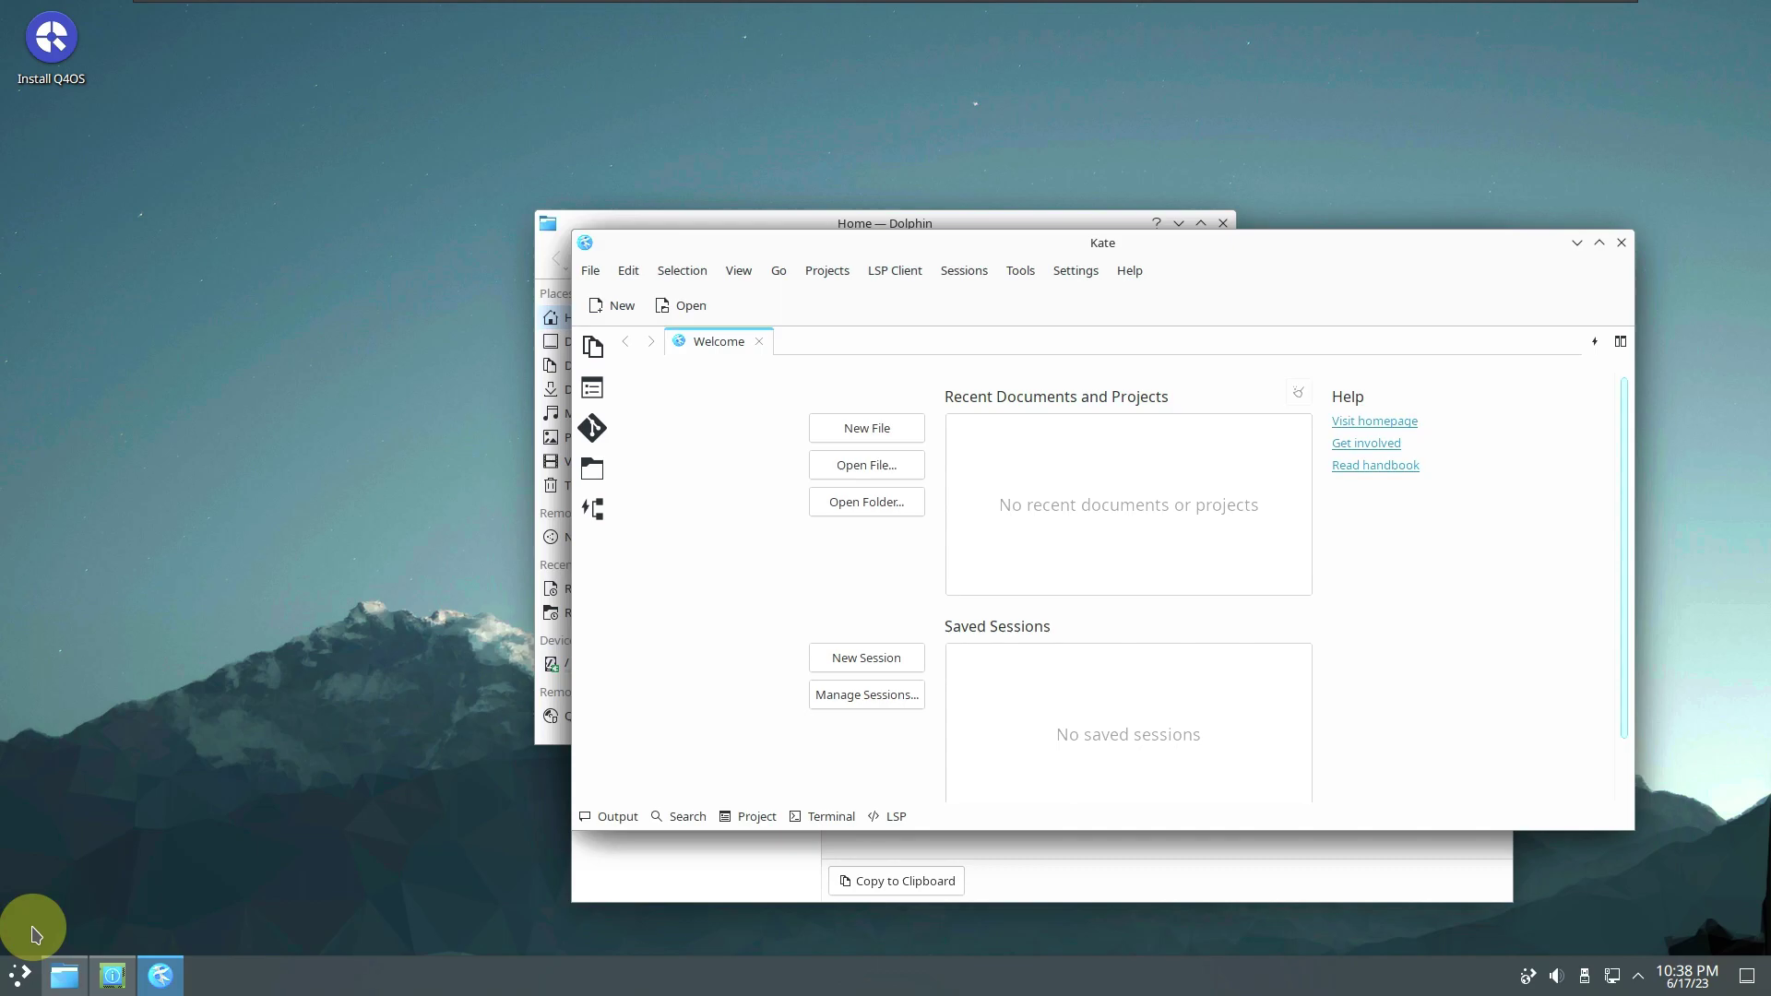
pyautogui.click(33, 978)
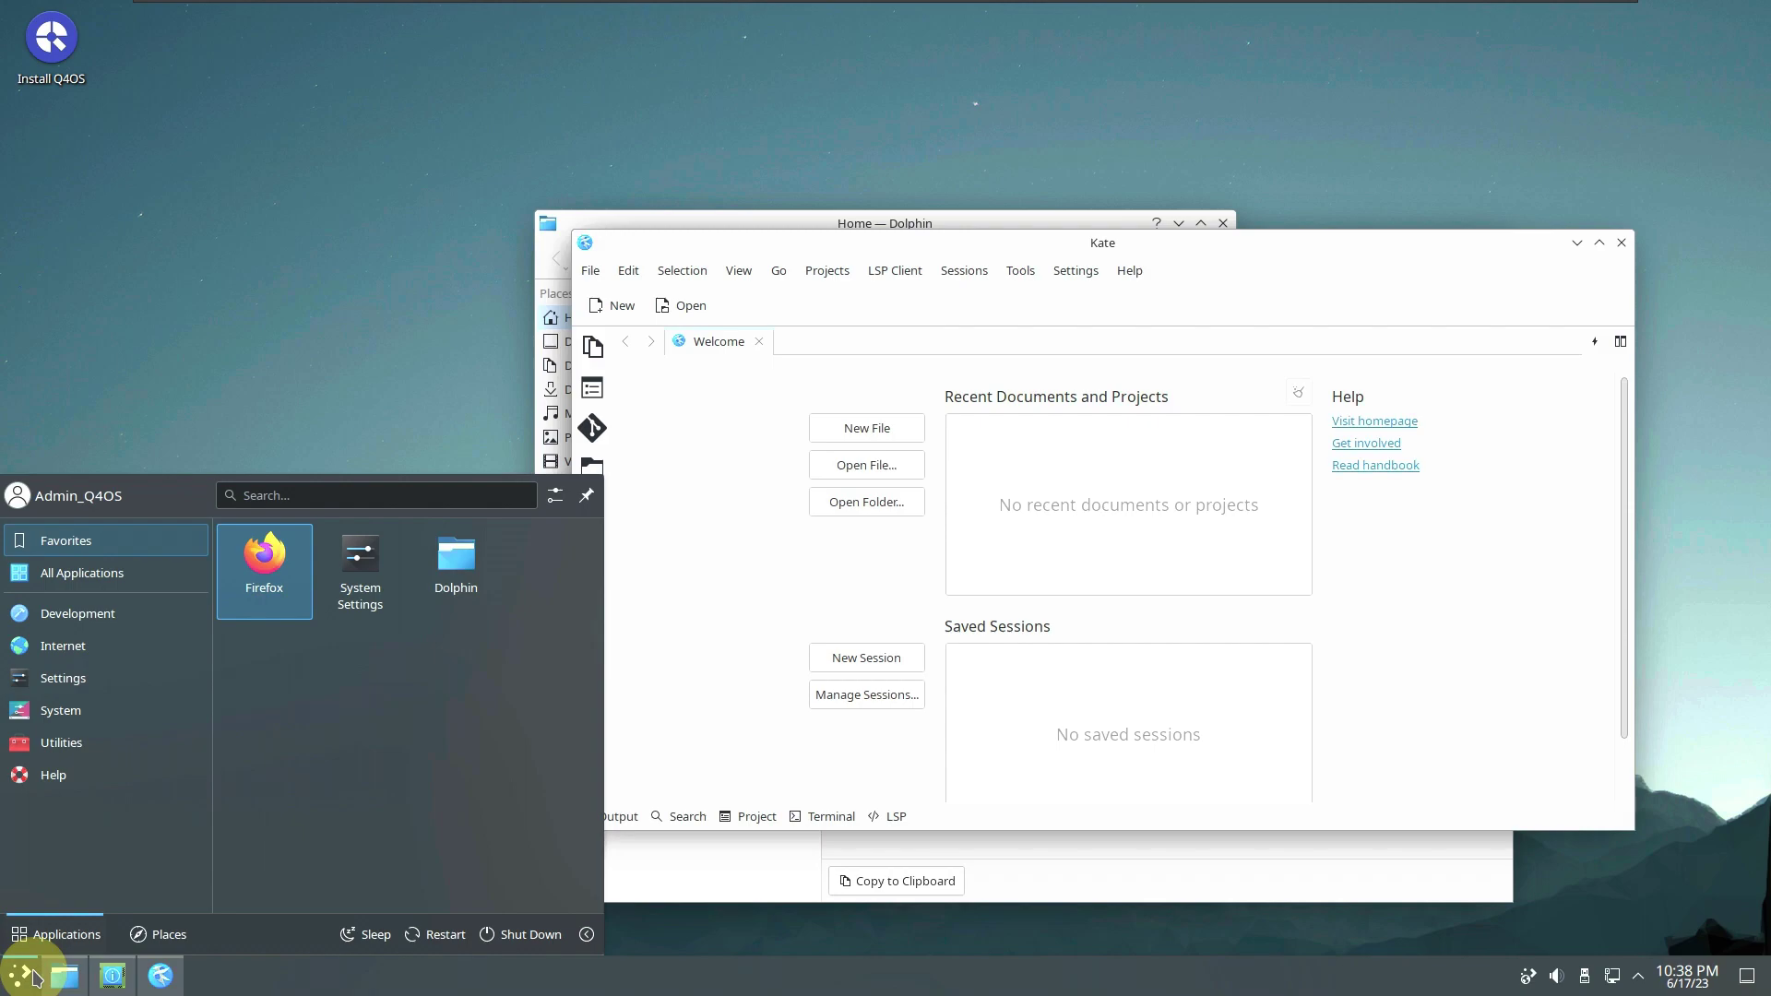
pyautogui.click(104, 582)
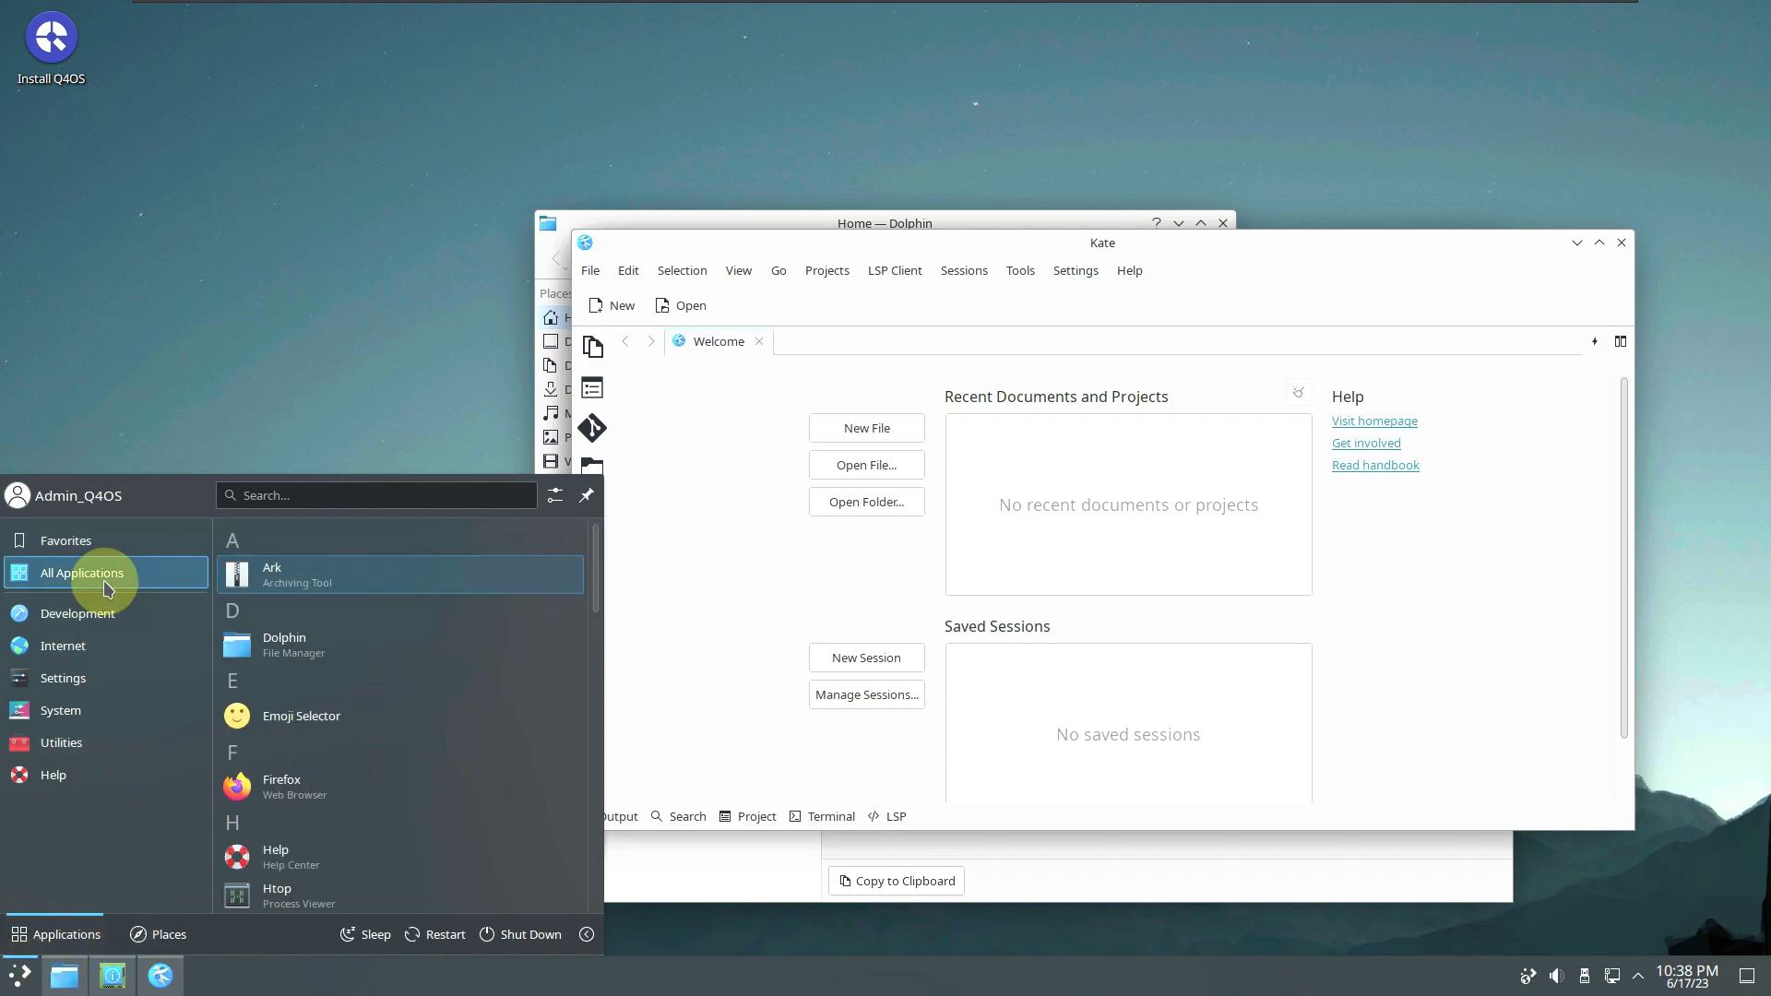
pyautogui.scroll(-2, 288, 738)
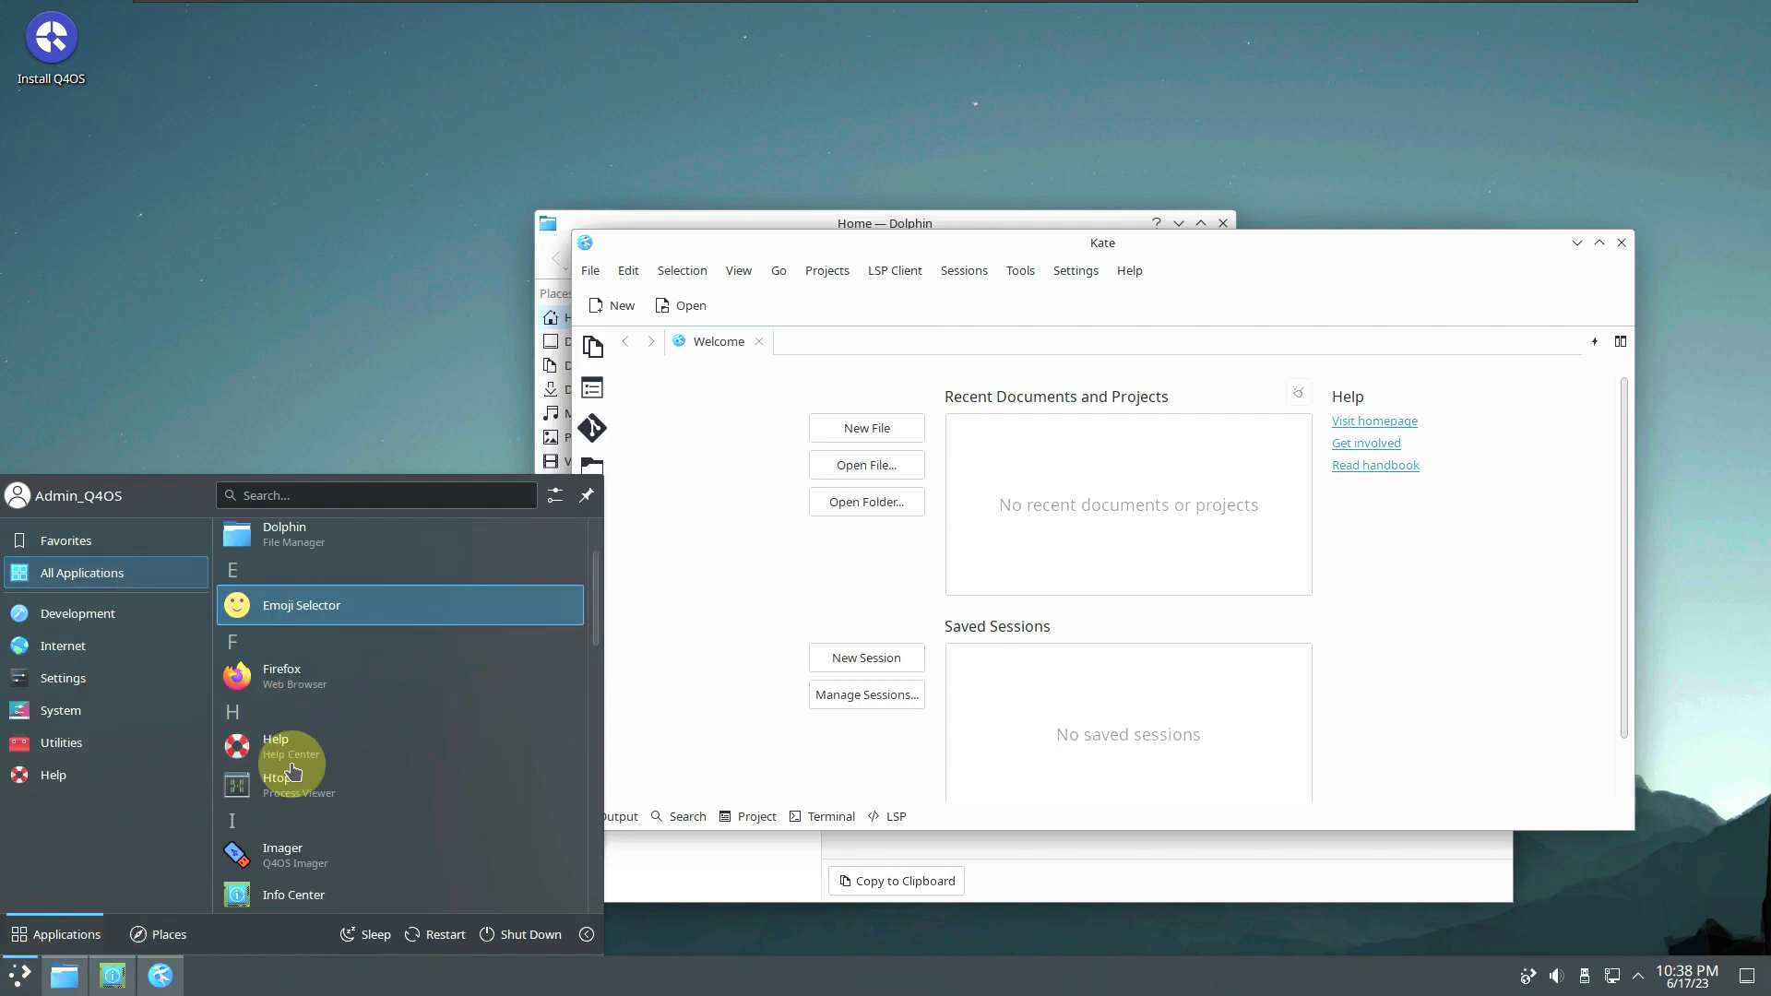
pyautogui.scroll(-3, 291, 771)
pyautogui.scroll(-2, 292, 771)
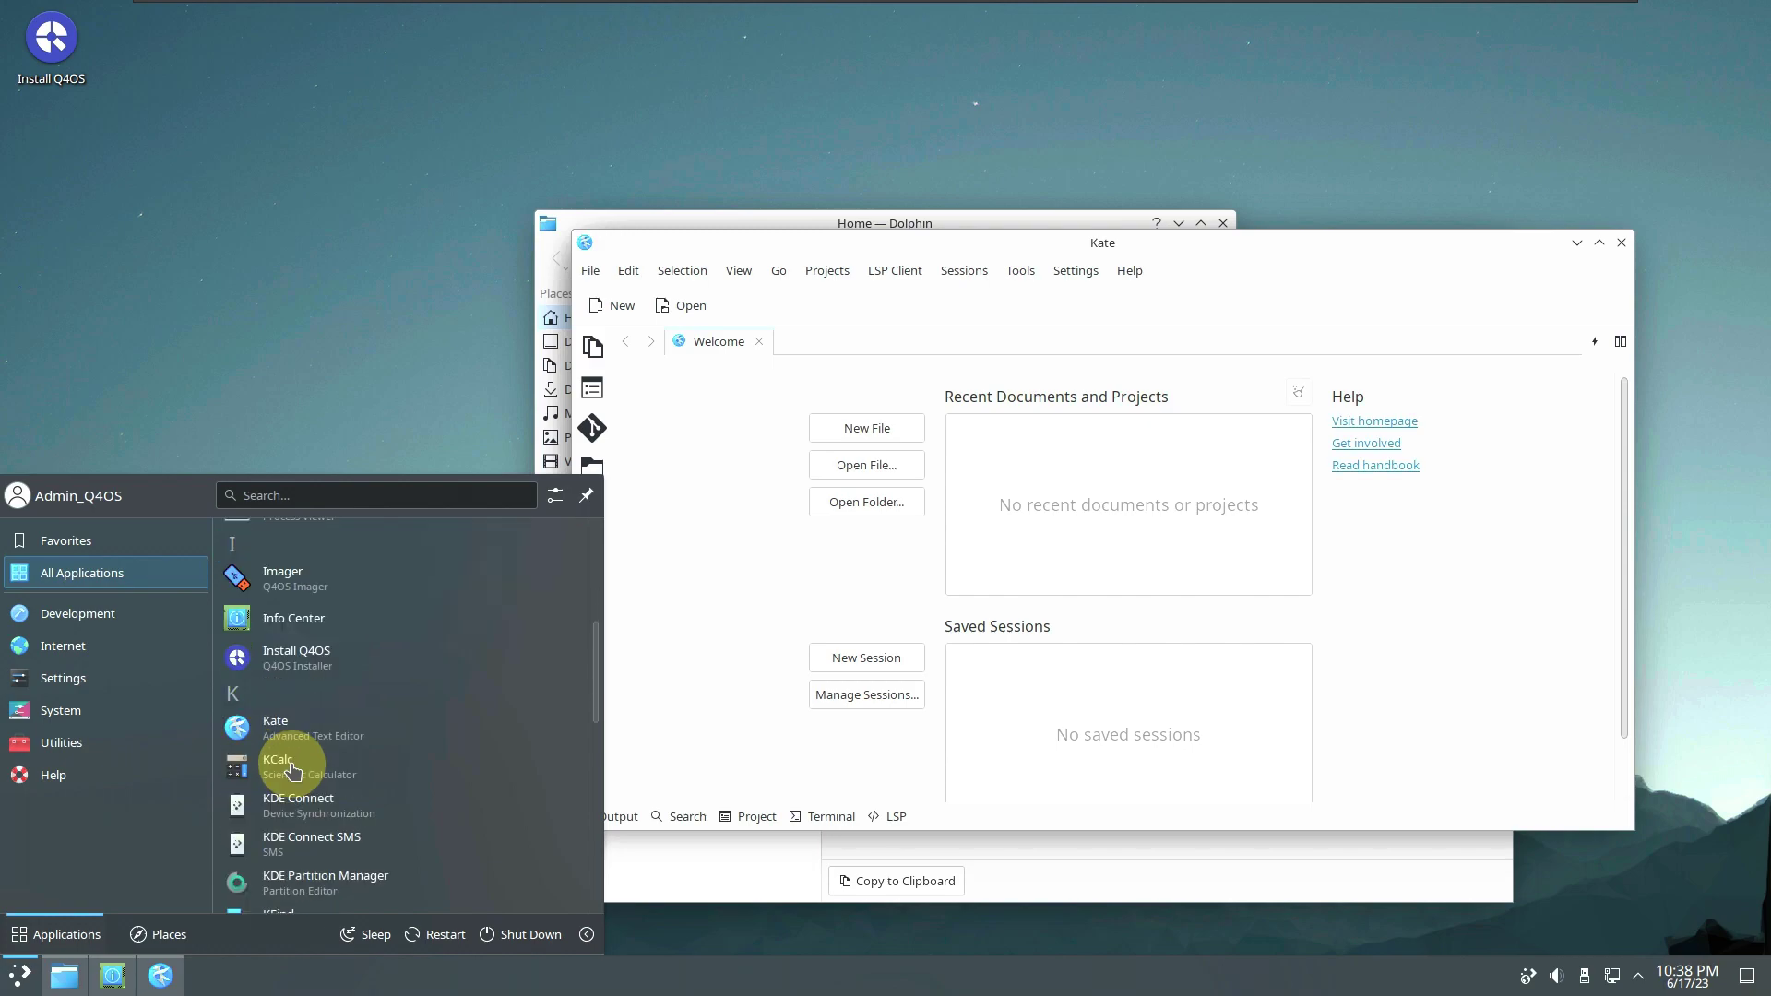
pyautogui.scroll(-2, 346, 685)
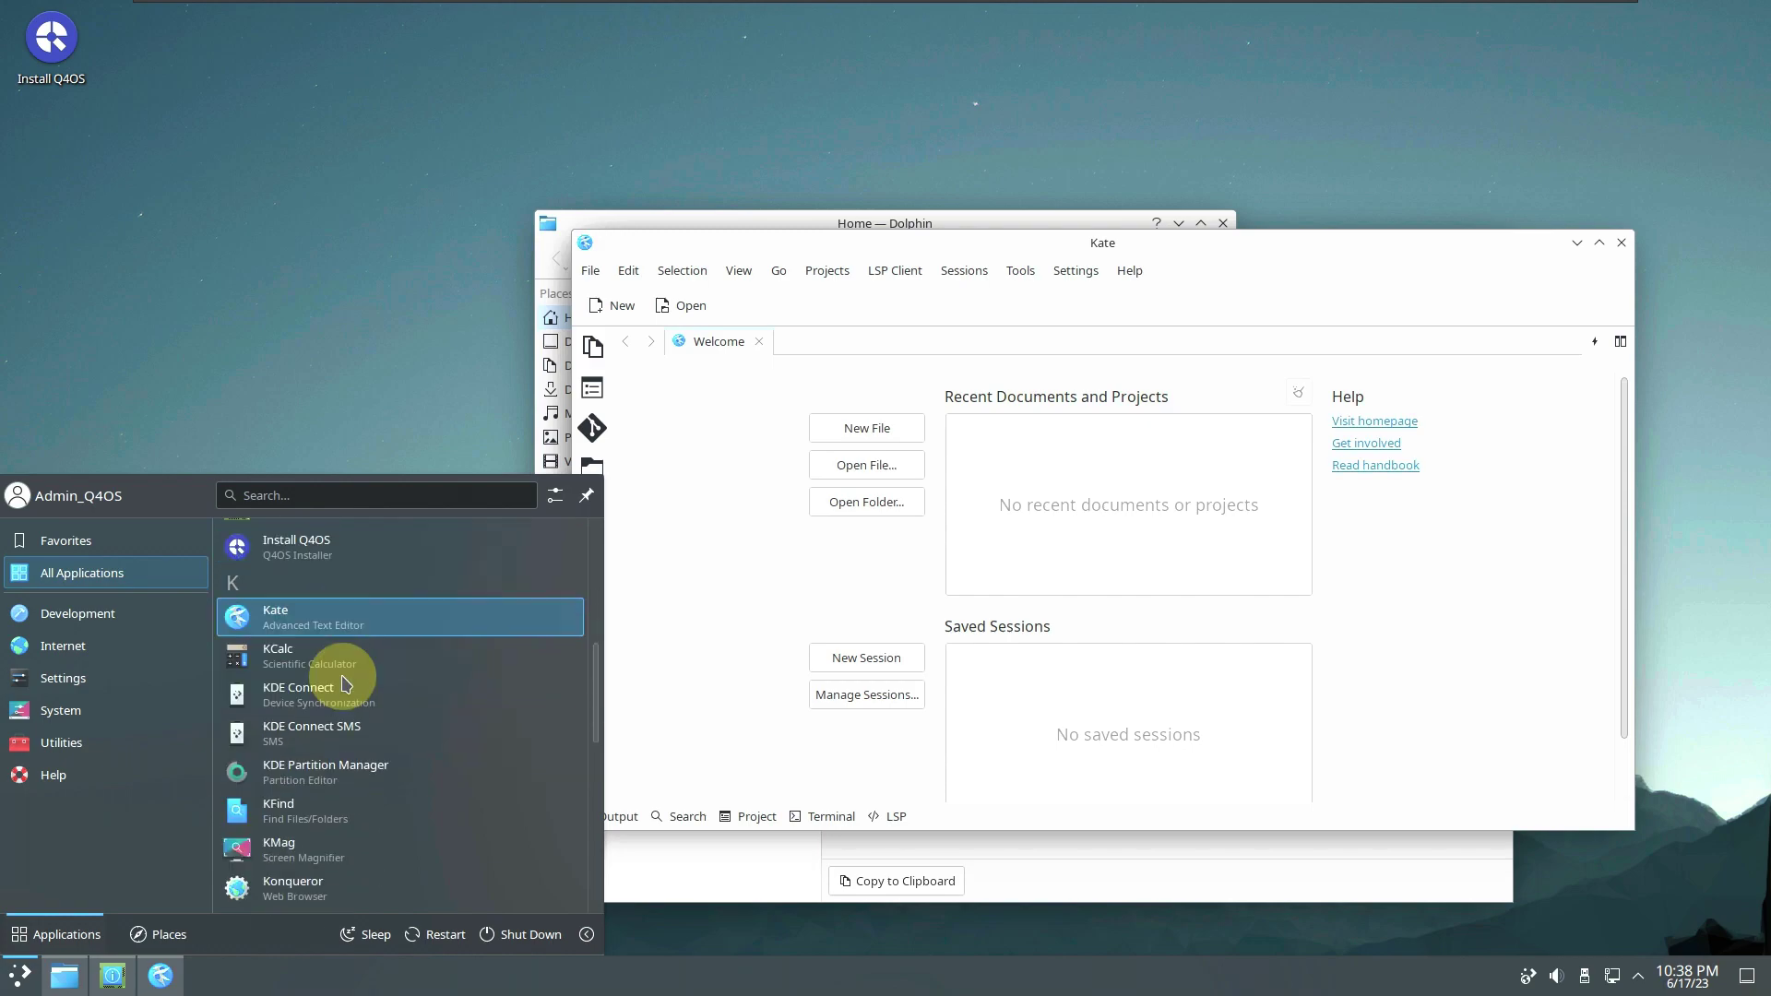
pyautogui.scroll(-1, 346, 685)
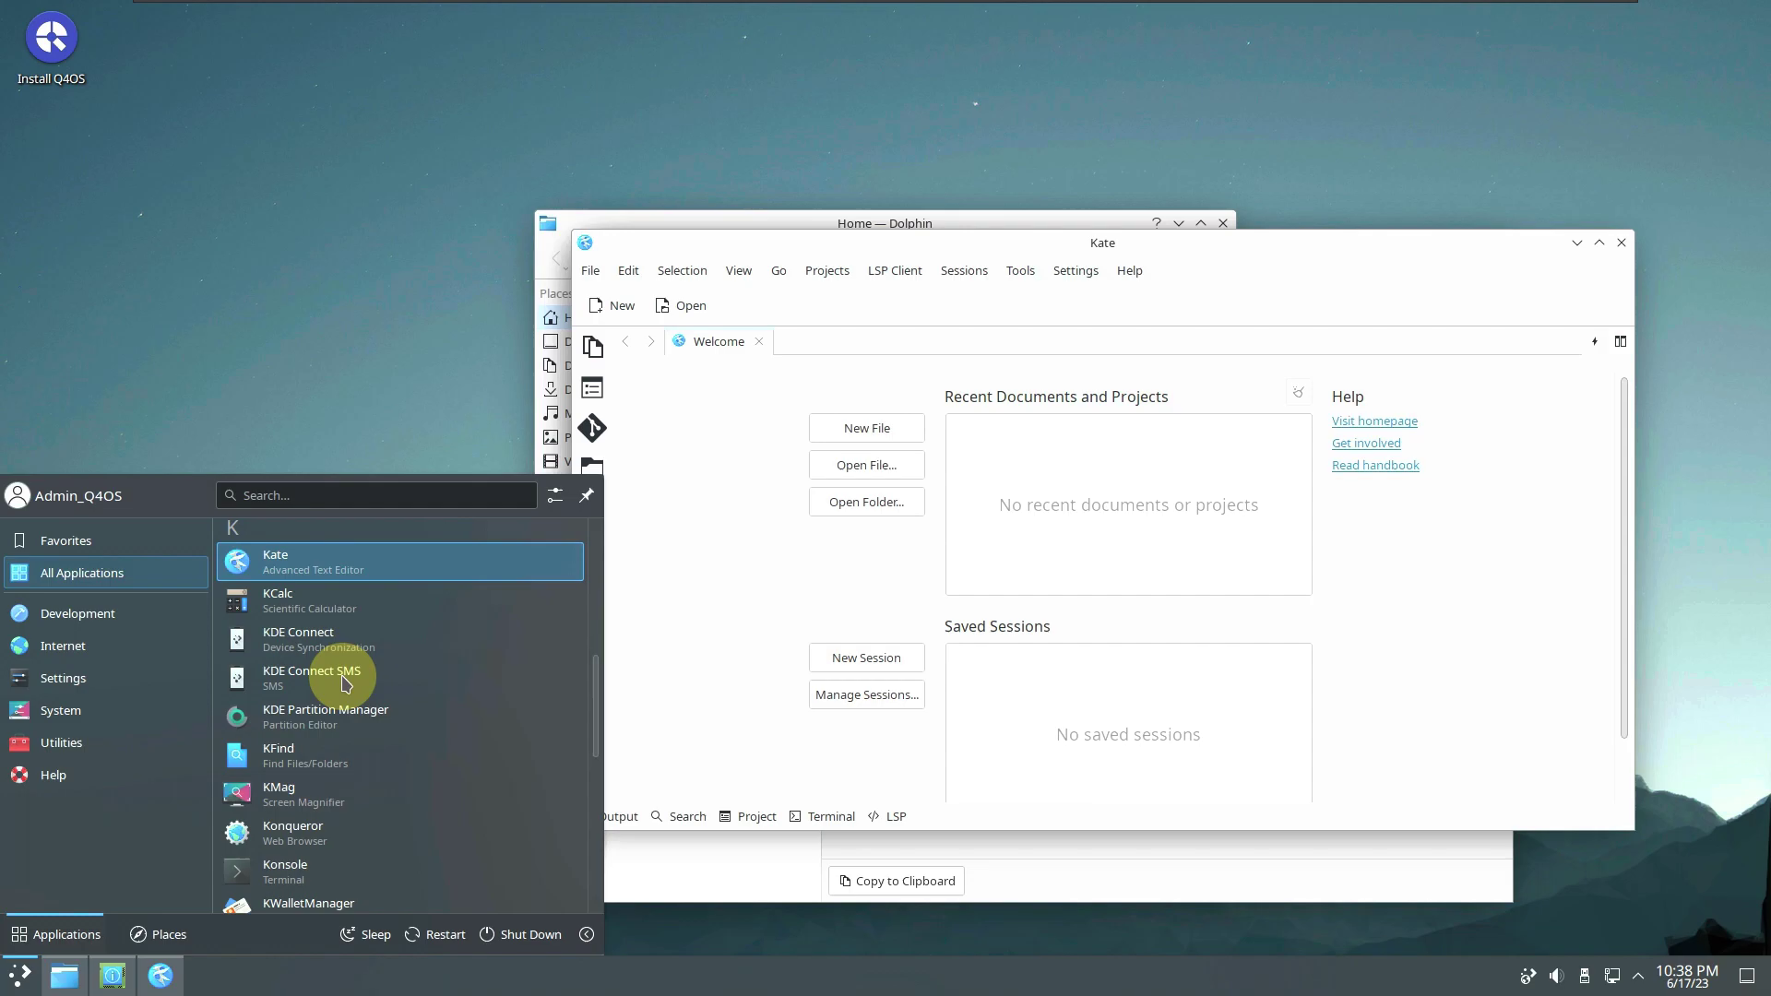
pyautogui.scroll(-4, 346, 683)
pyautogui.scroll(-1, 346, 684)
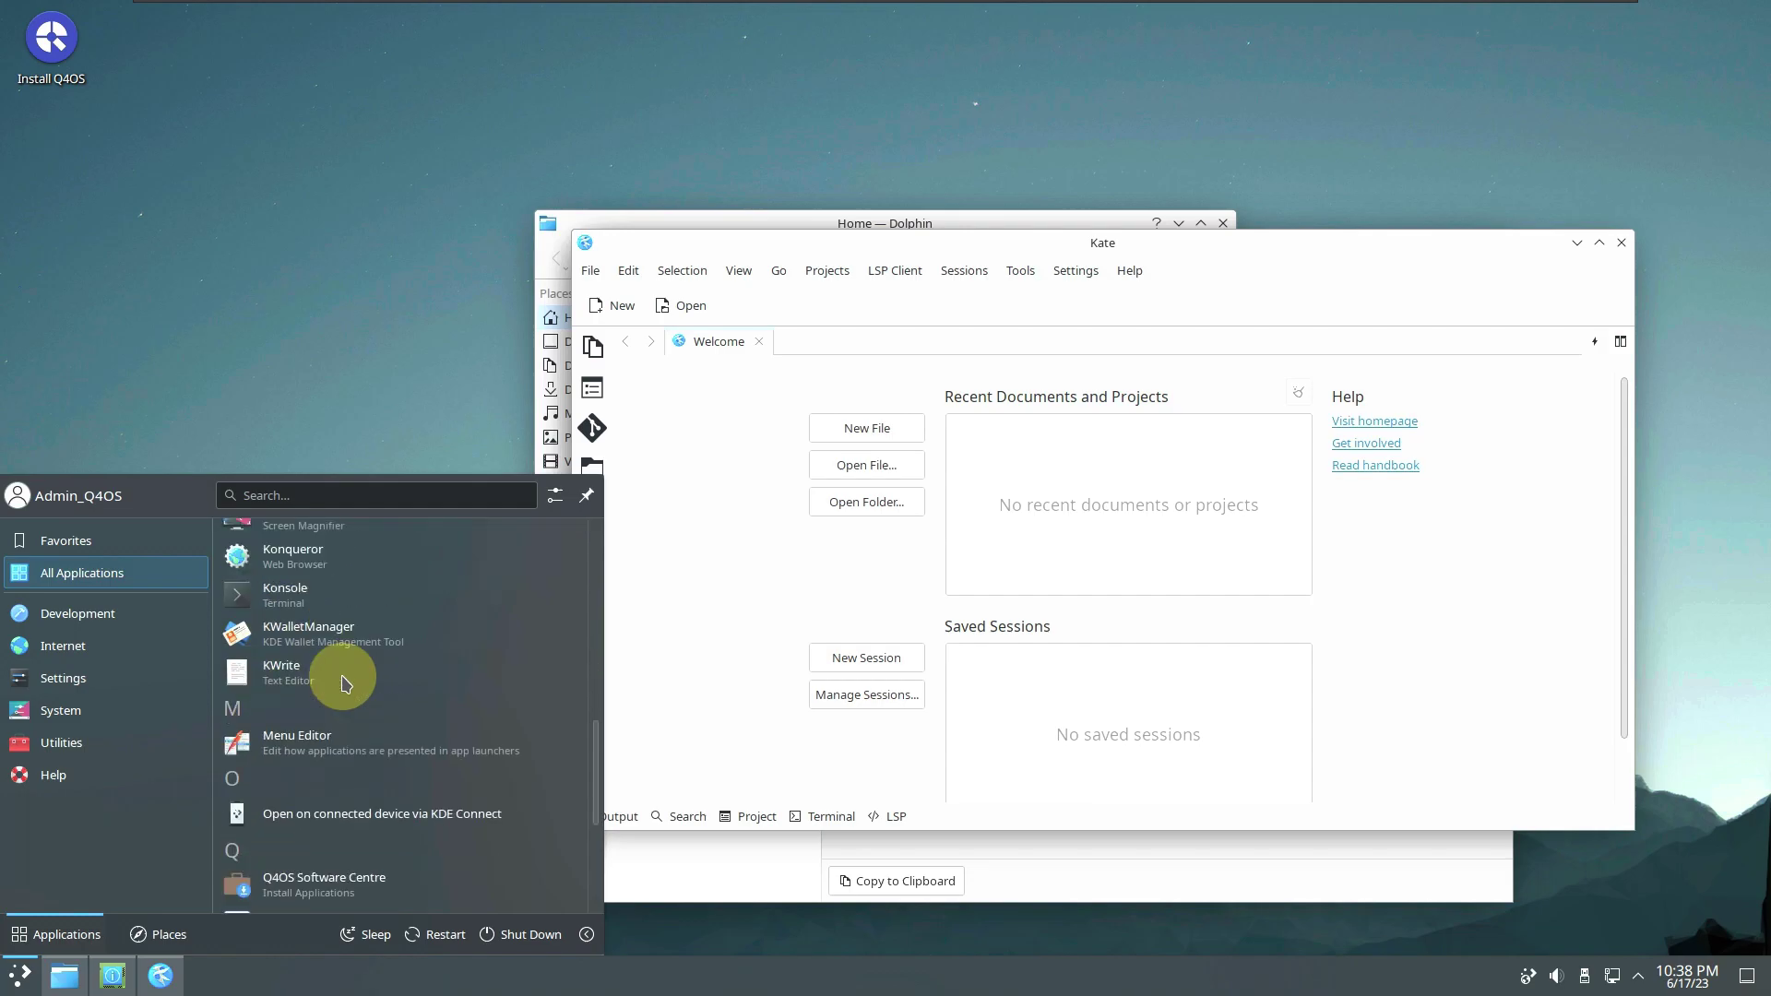
pyautogui.scroll(-5, 346, 683)
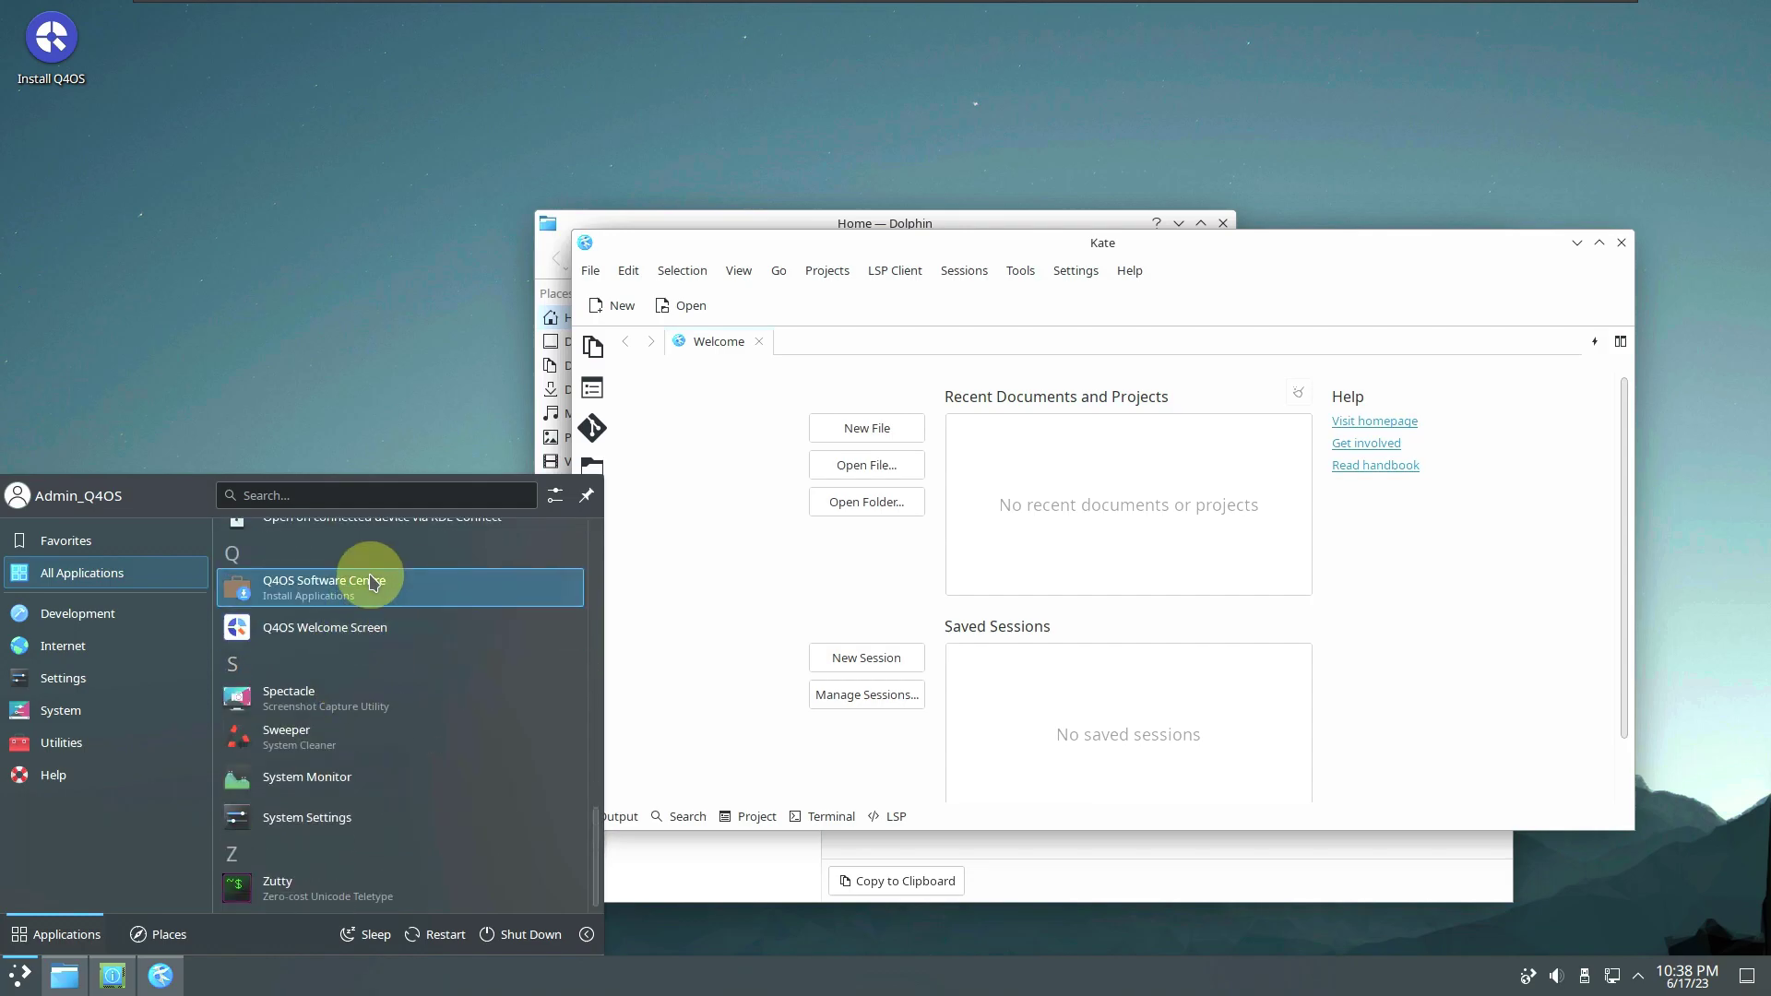
pyautogui.click(372, 582)
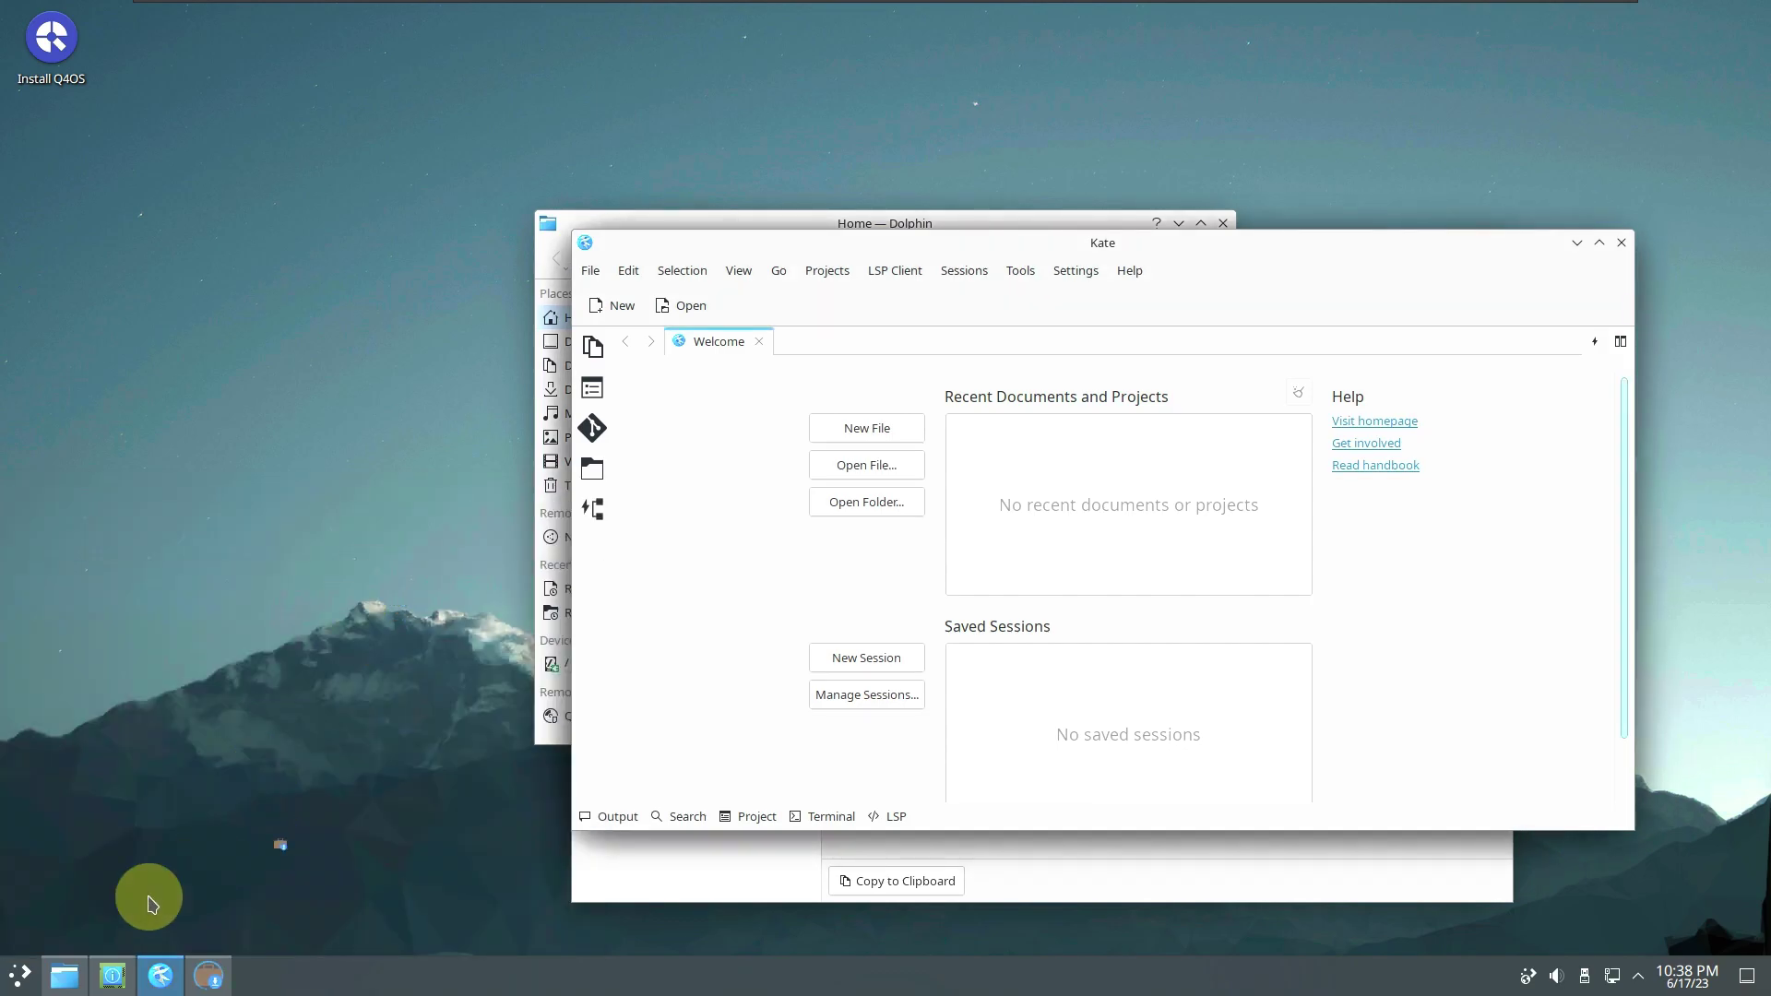
# Step: Launch System Monitor from the list of all applications
pyautogui.click(22, 975)
pyautogui.click(158, 570)
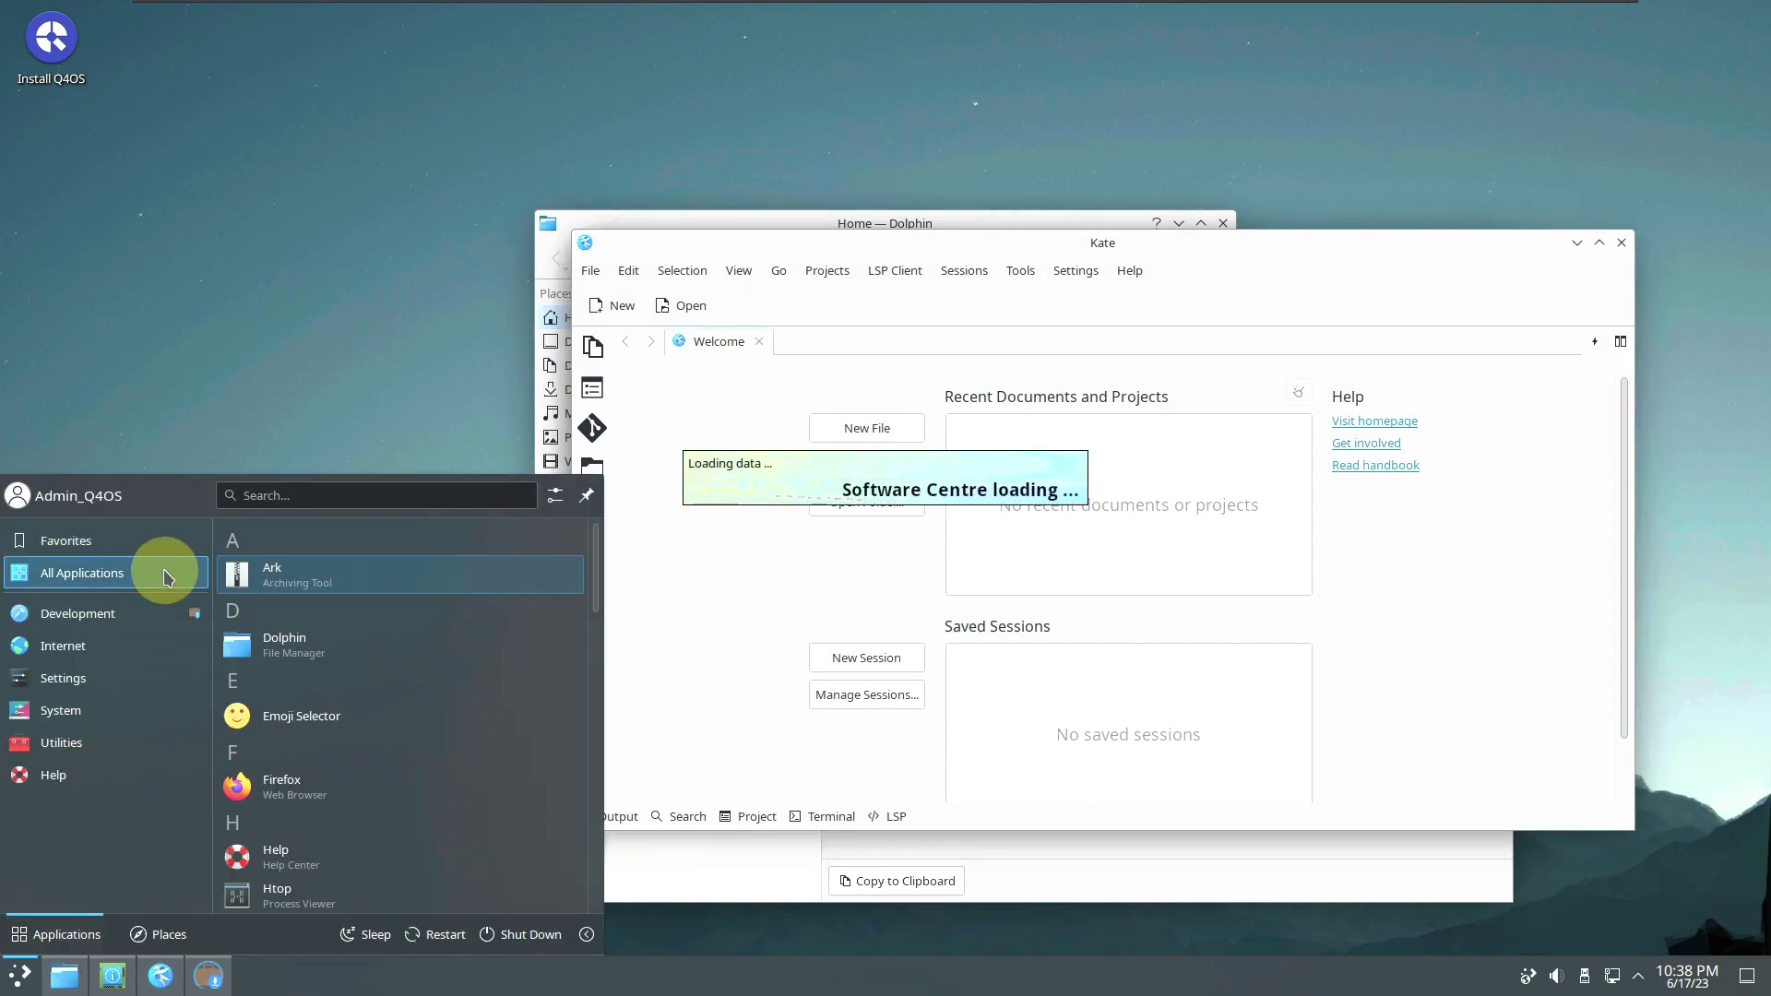
pyautogui.scroll(-5, 267, 657)
pyautogui.scroll(-10, 270, 658)
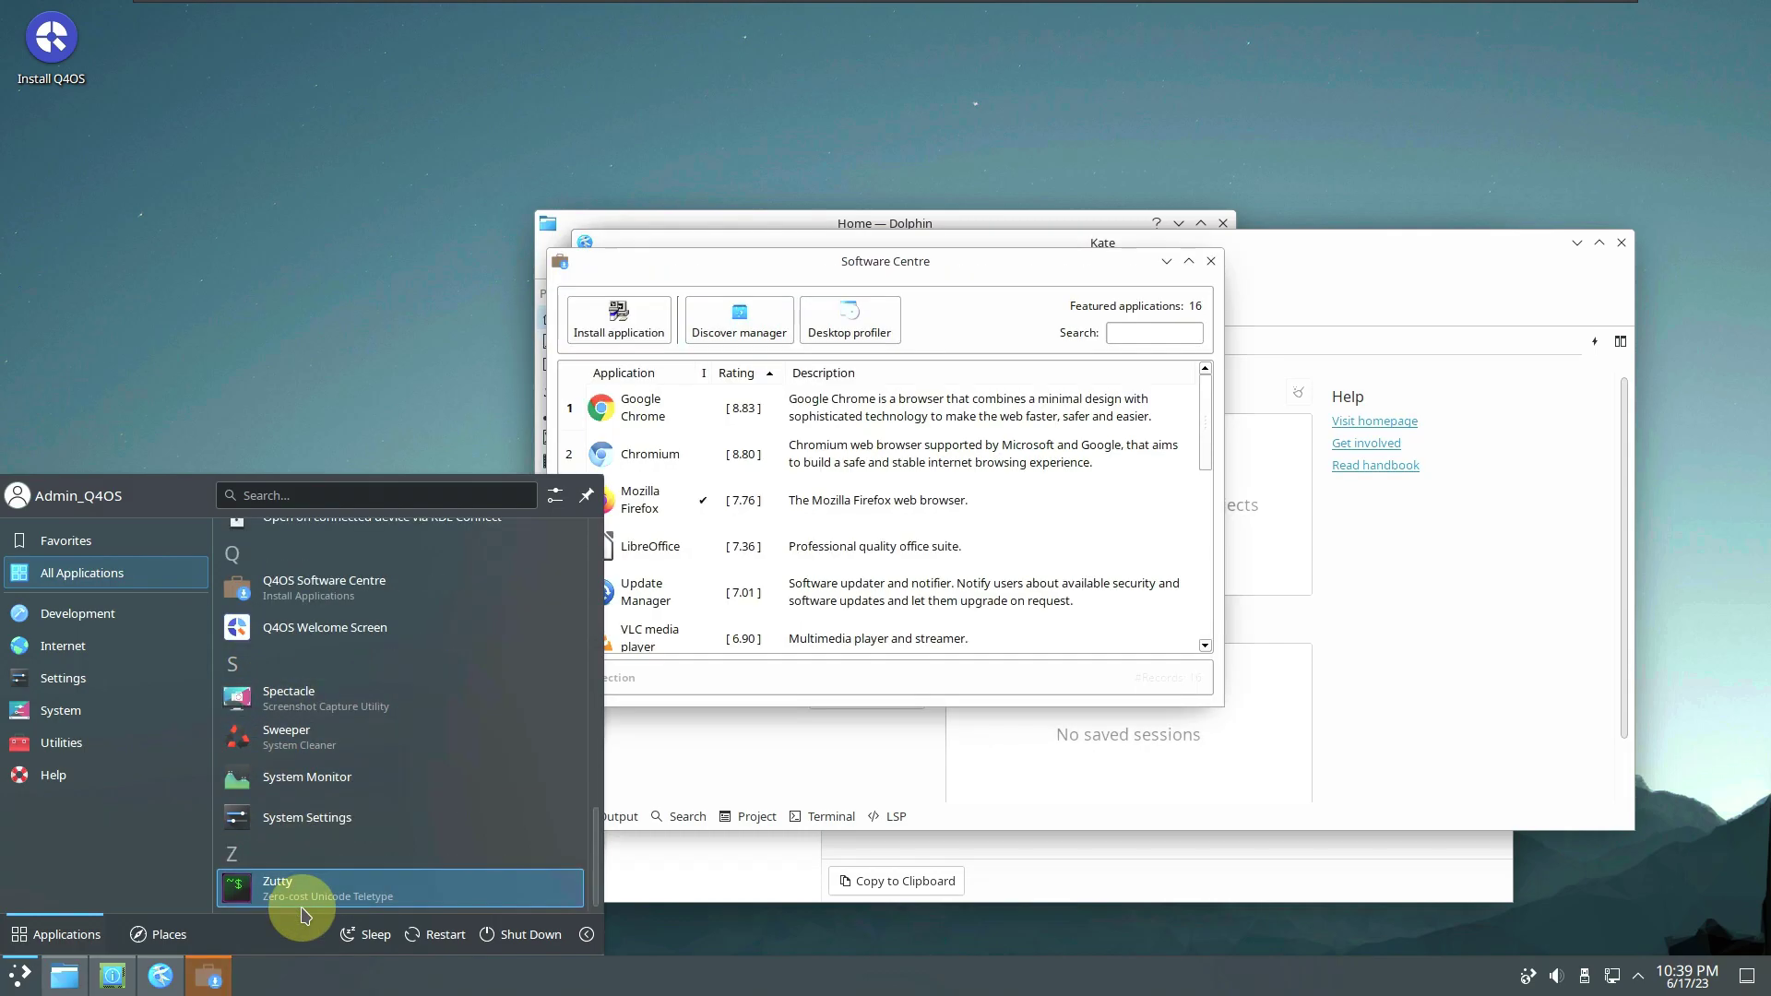
pyautogui.click(329, 778)
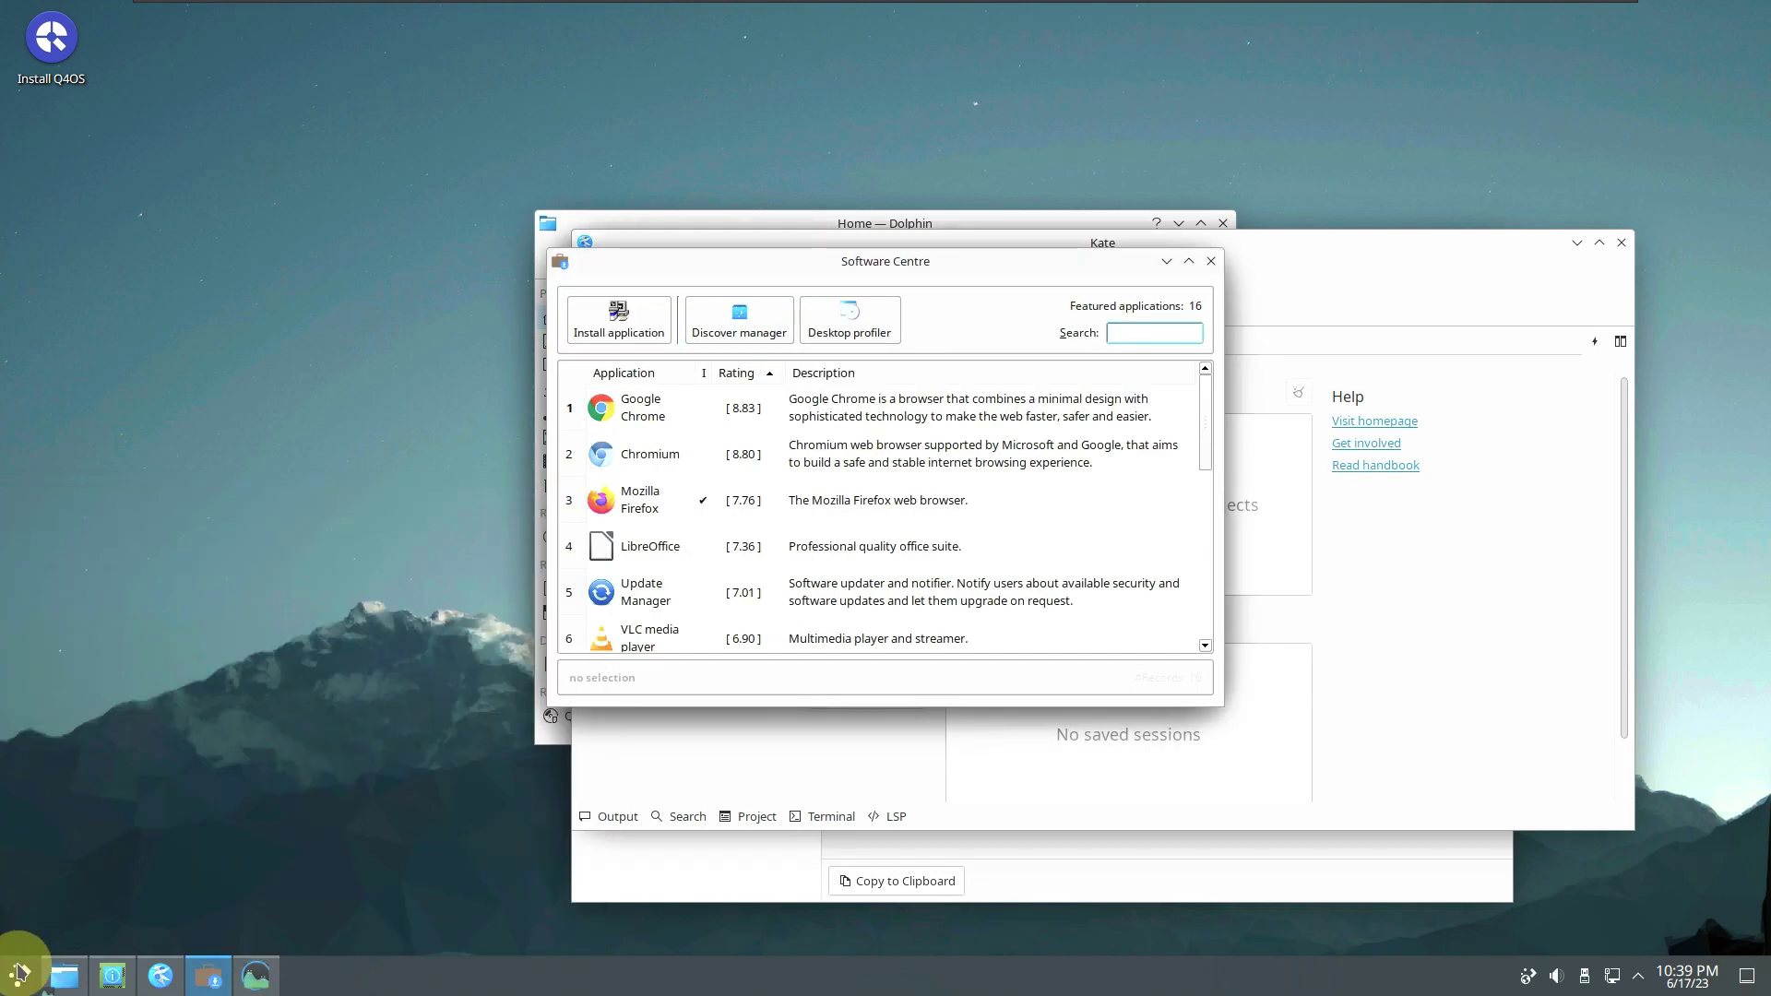
# Step: Examine the remaining entries in the list of all applications, then dismiss the launcher to return to System Monitor
pyautogui.click(22, 974)
pyautogui.click(99, 573)
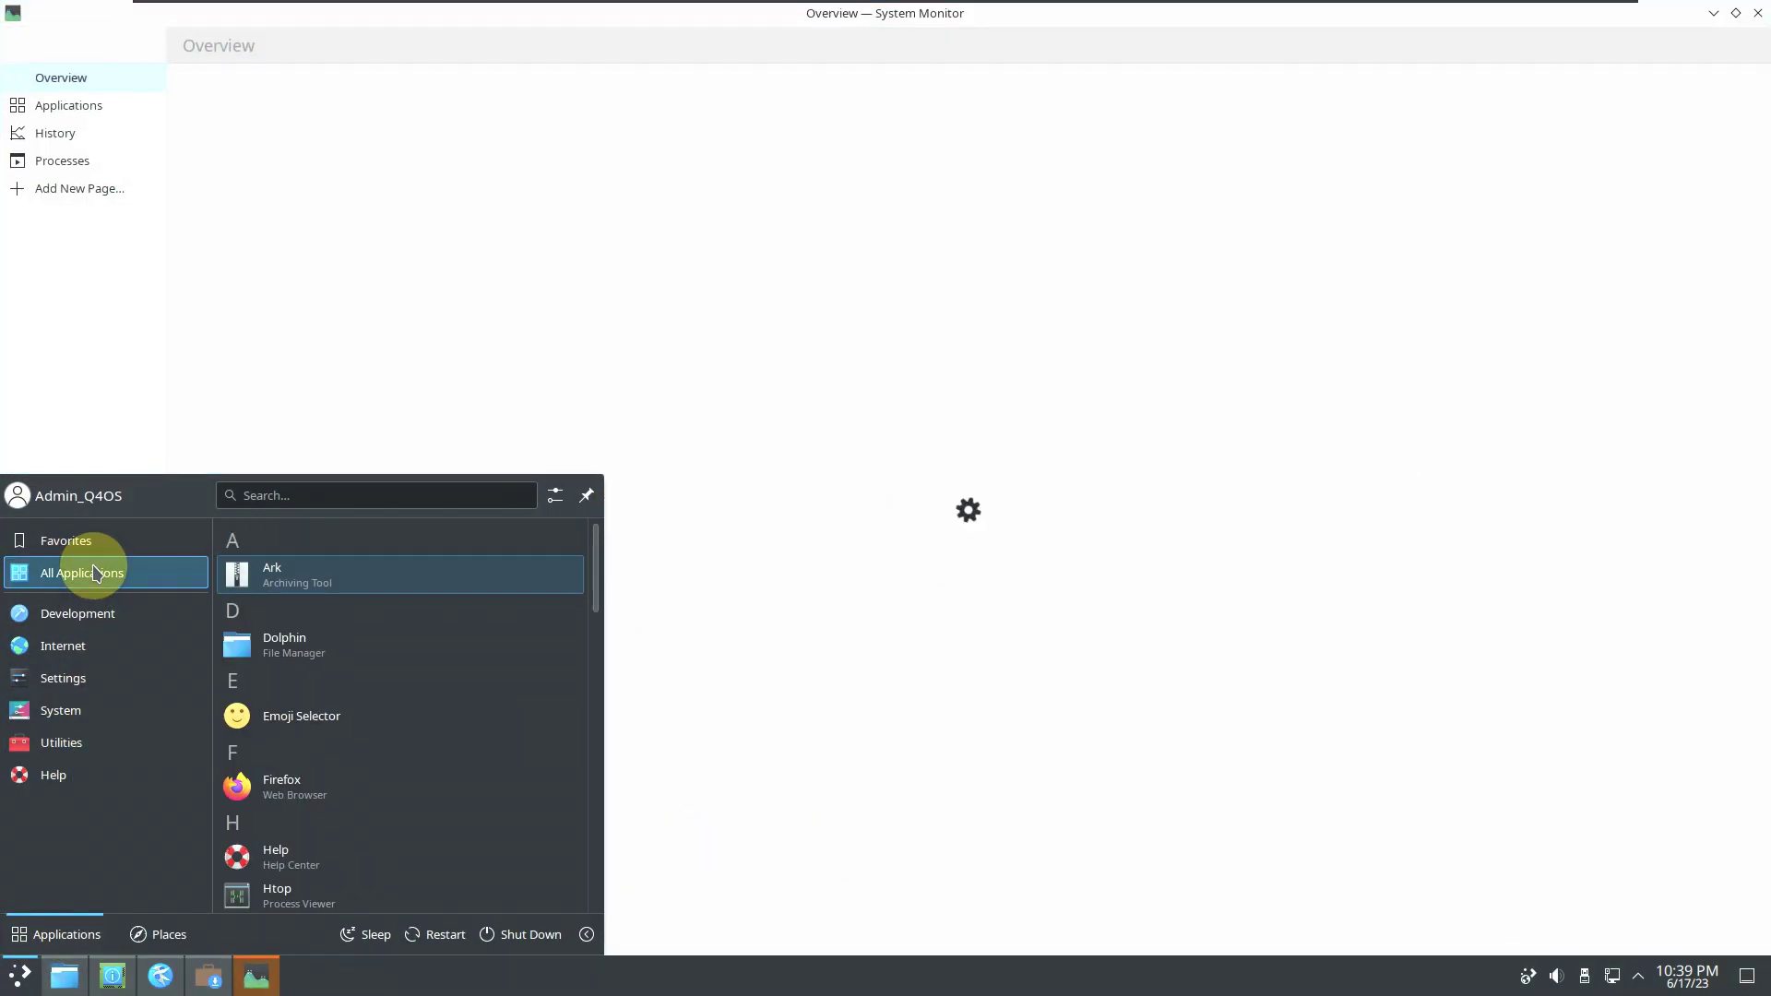
pyautogui.scroll(-5, 348, 666)
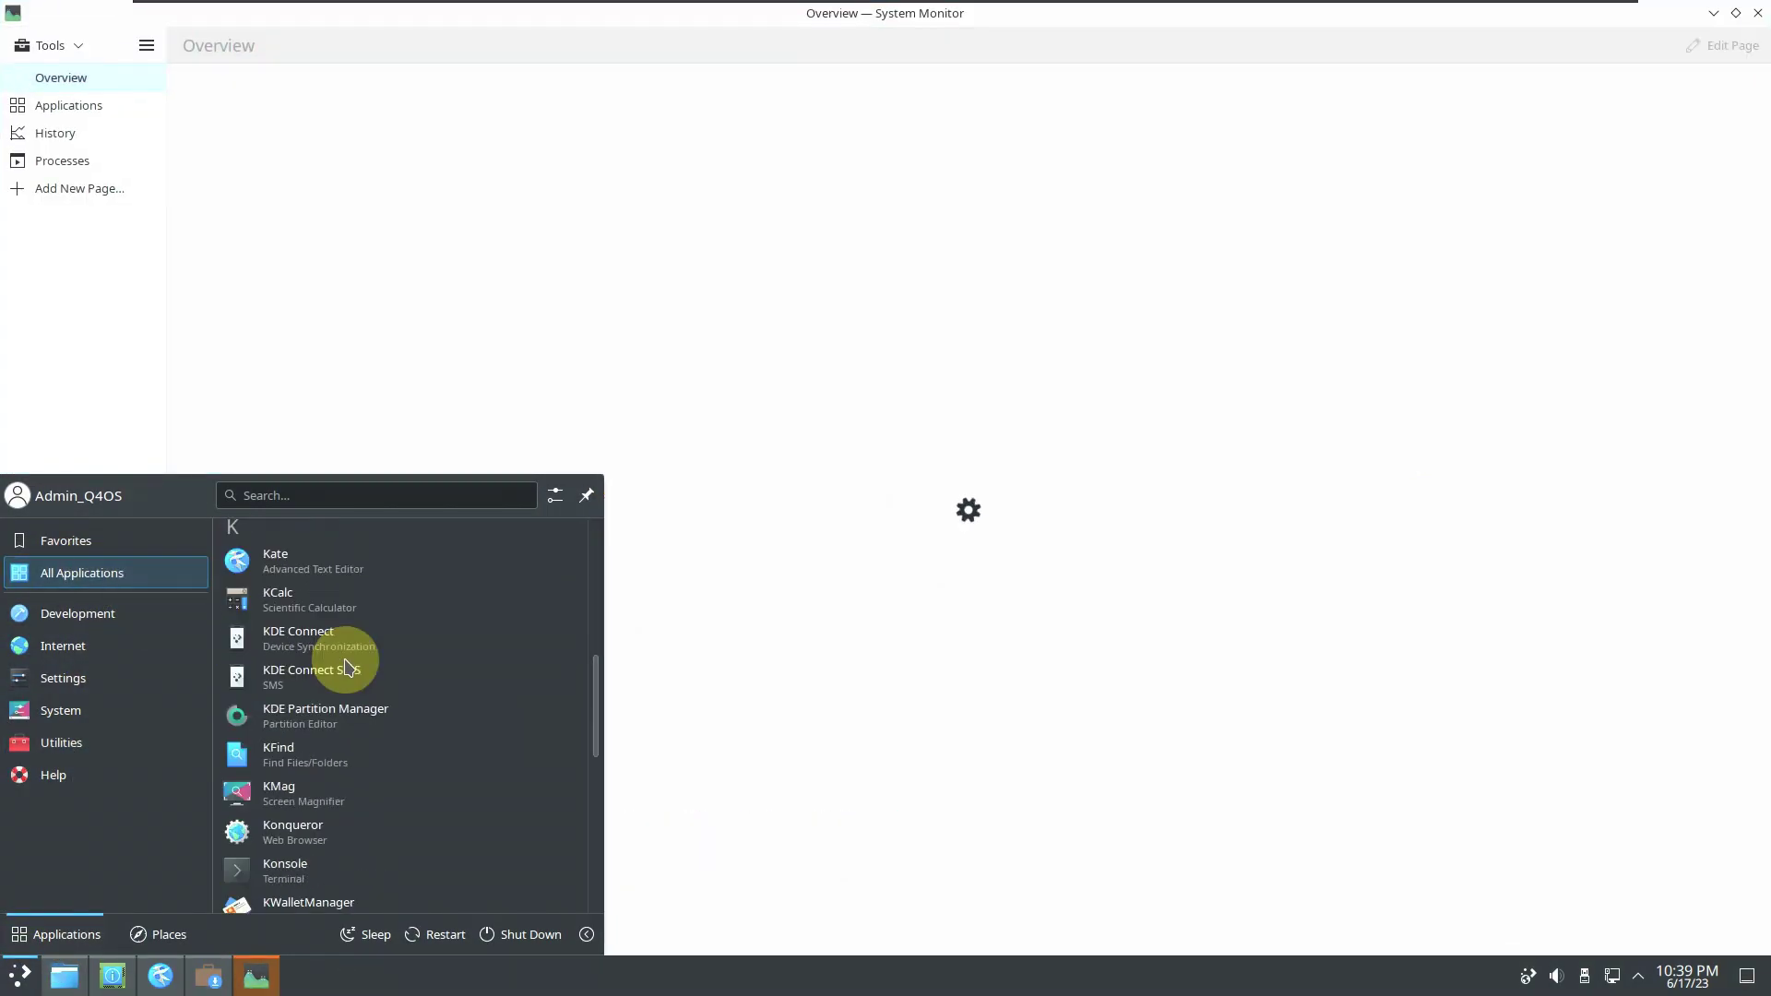
pyautogui.scroll(-2, 348, 666)
pyautogui.scroll(-2, 348, 666)
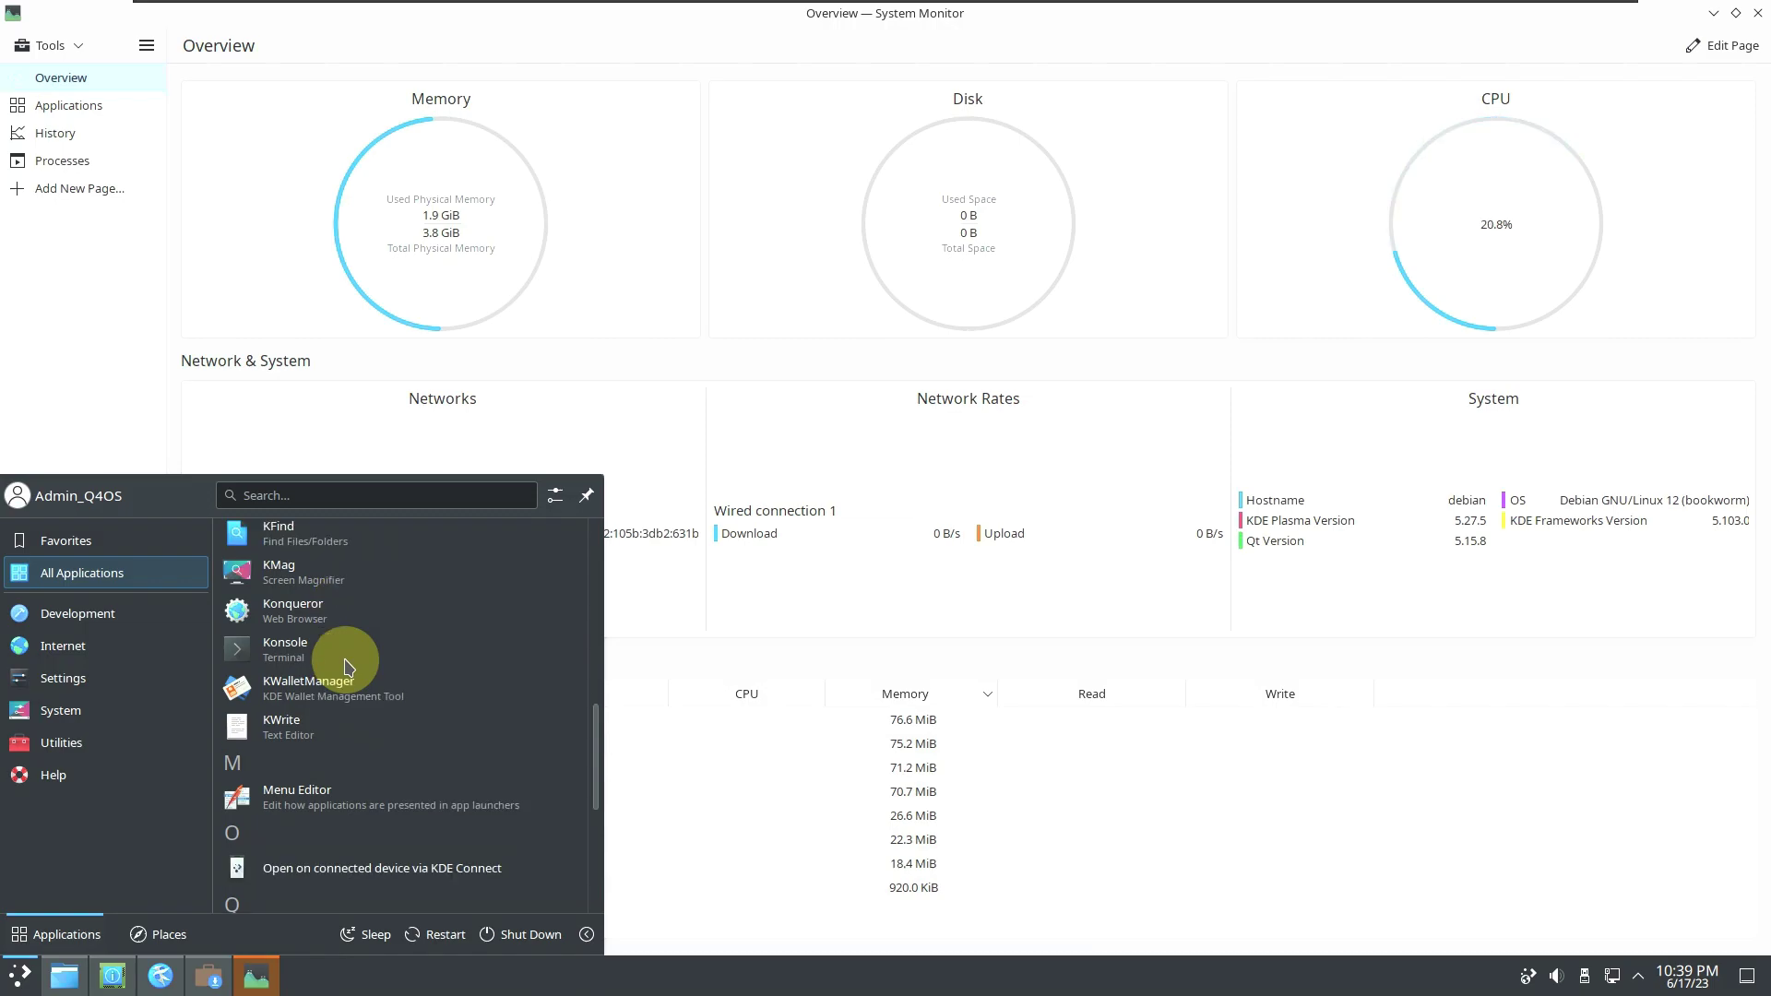
pyautogui.scroll(-1, 348, 667)
pyautogui.scroll(-1, 347, 666)
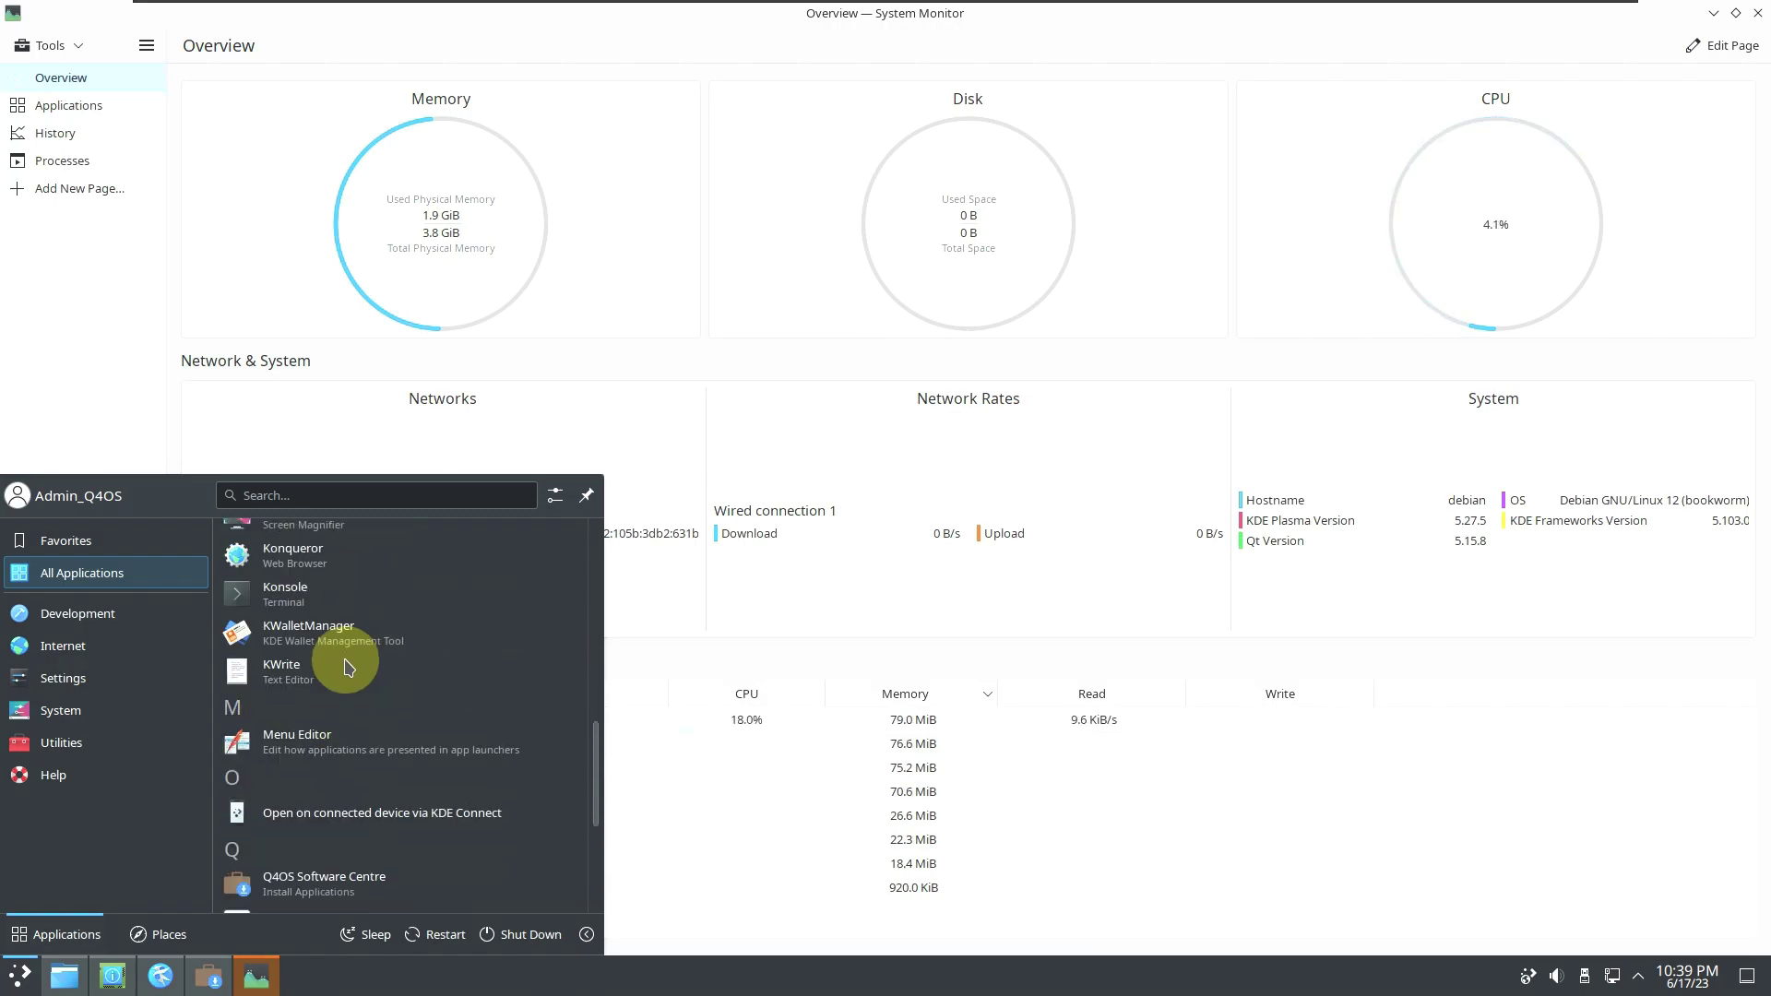
pyautogui.scroll(-1, 348, 666)
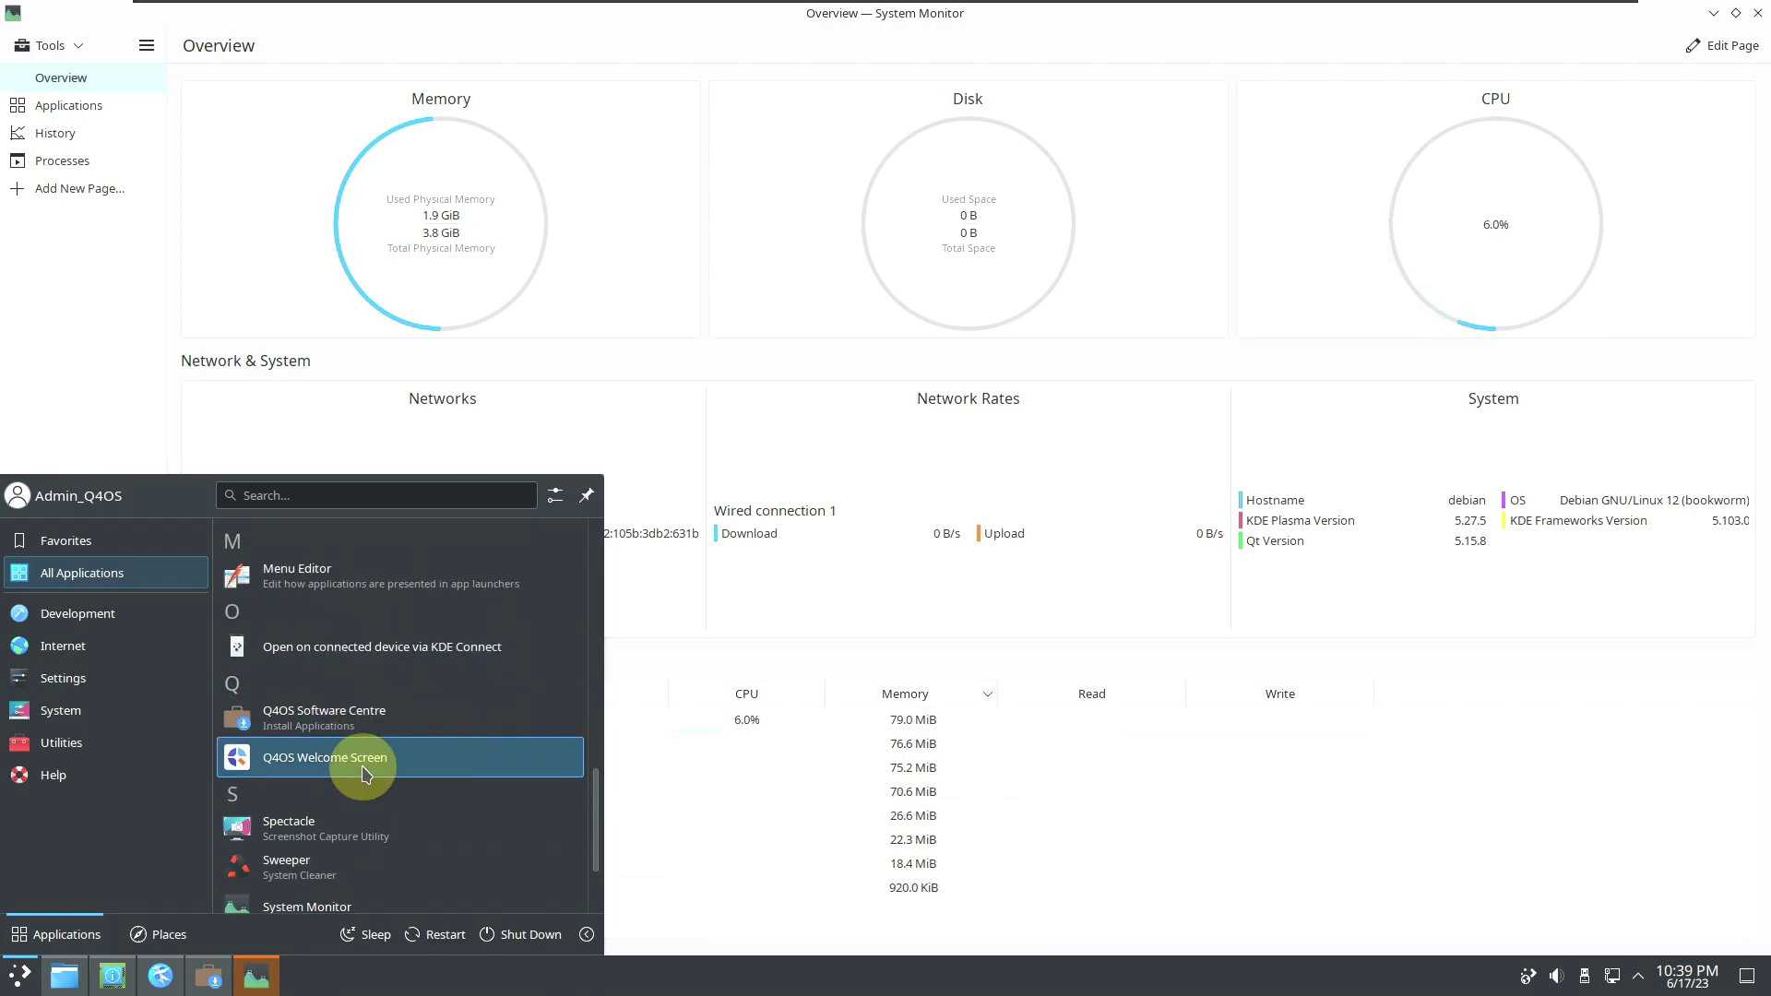
pyautogui.scroll(-1, 365, 773)
pyautogui.scroll(6, 378, 701)
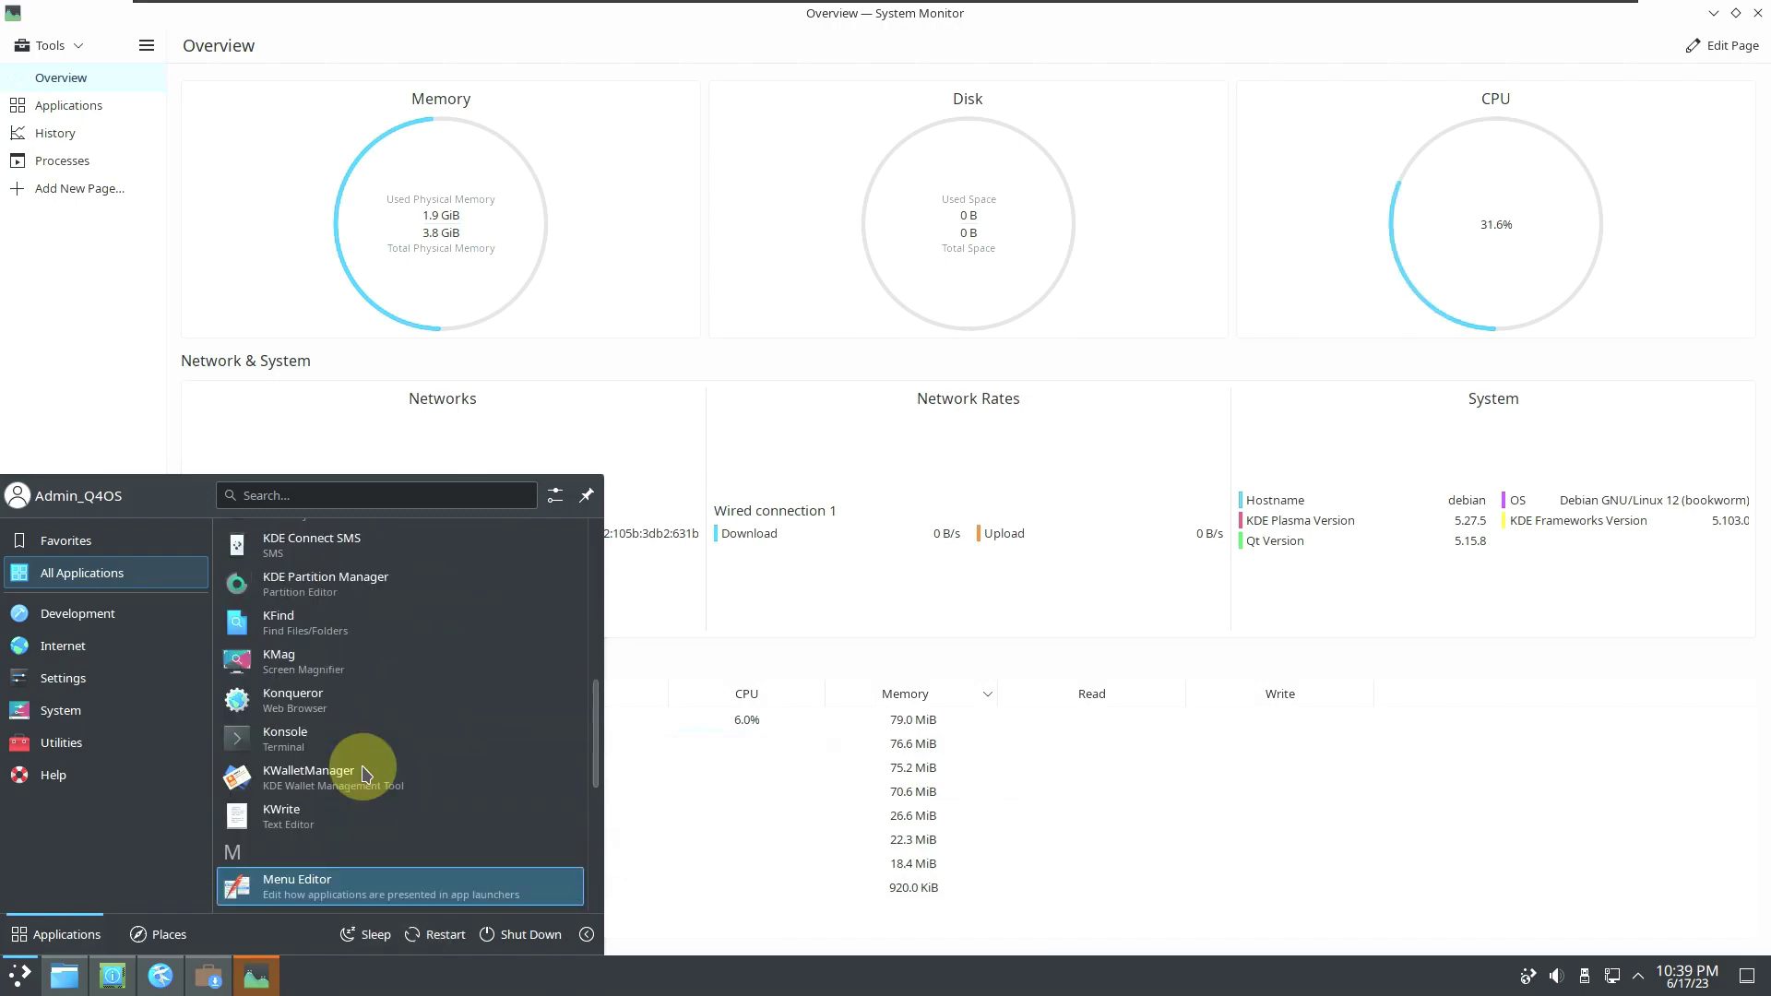
pyautogui.click(581, 383)
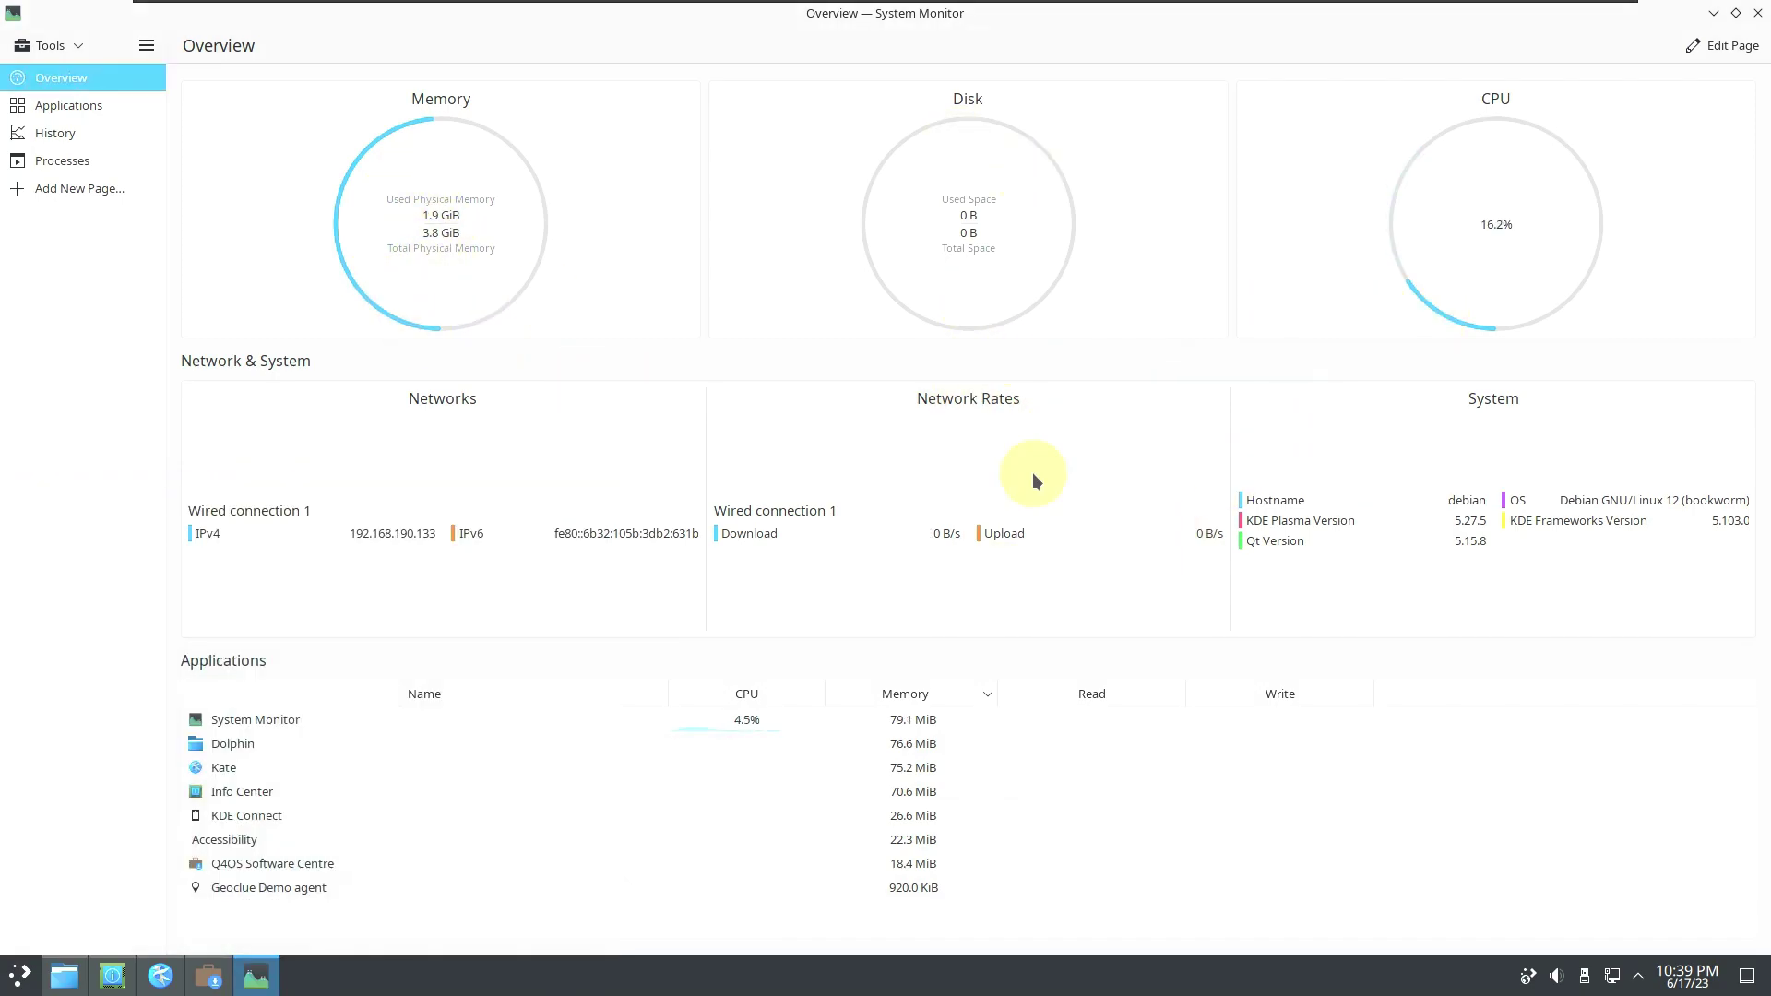
# Step: View System Monitor's Applications, History and Processes pages, and look through the process list
pyautogui.click(79, 105)
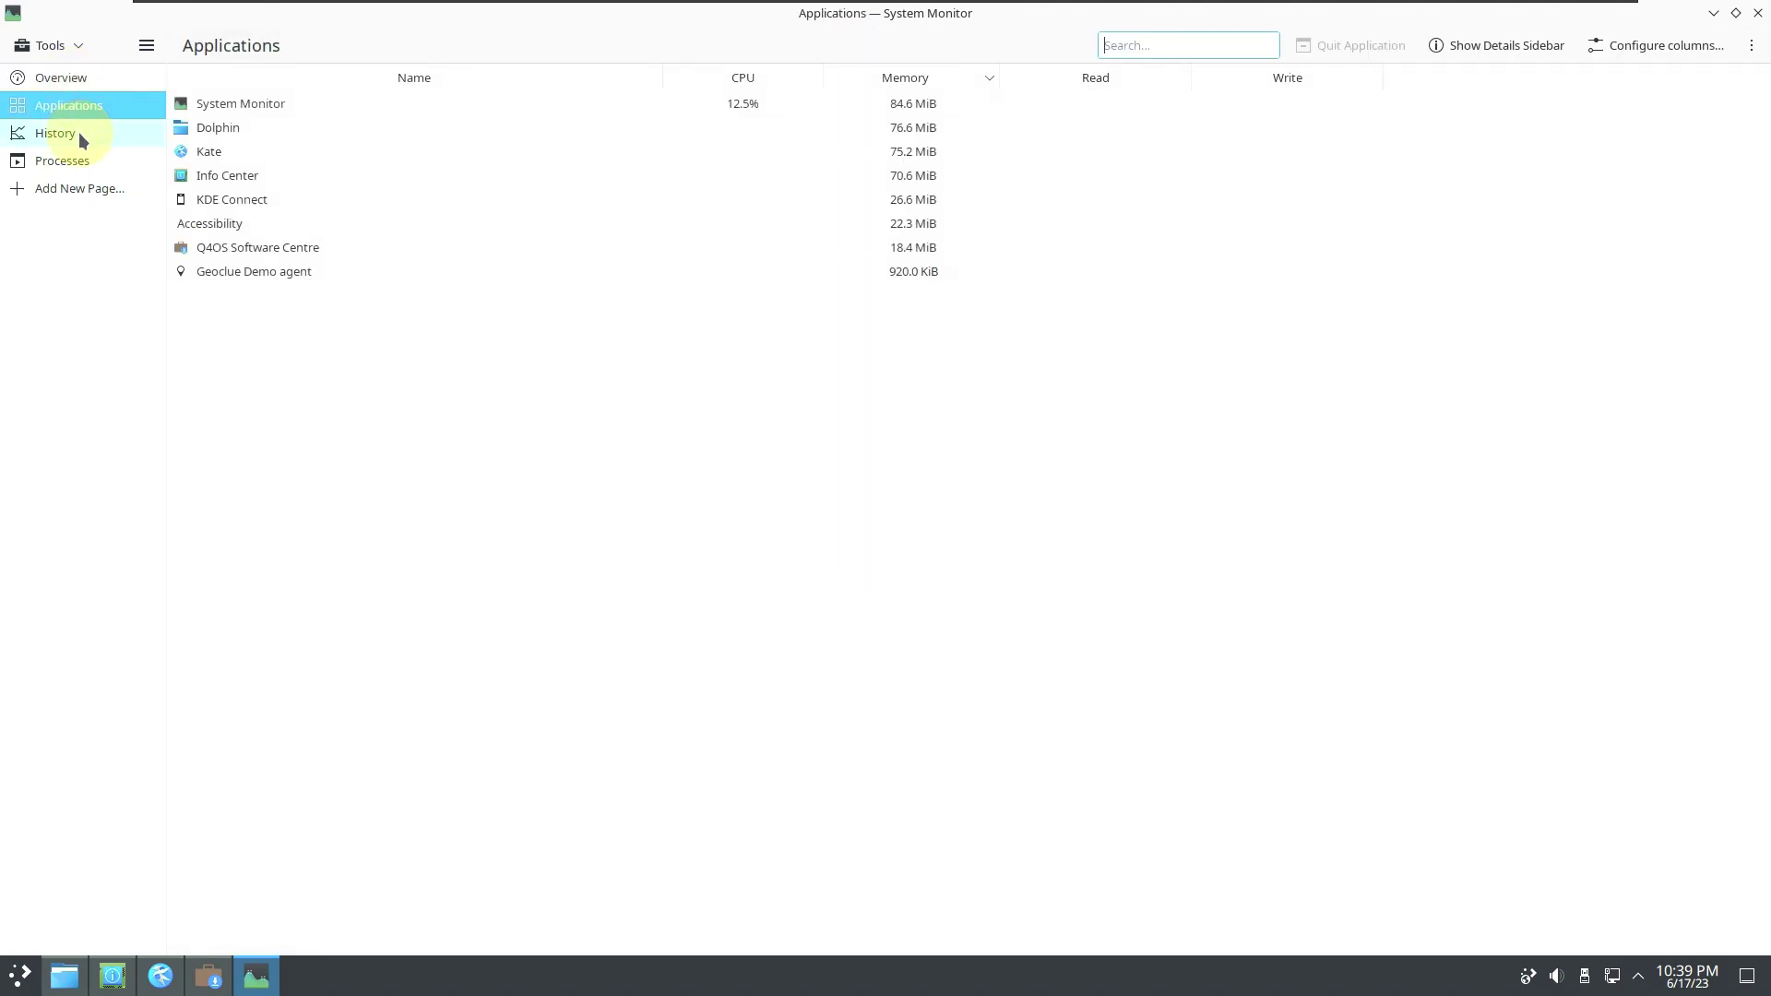
pyautogui.click(83, 139)
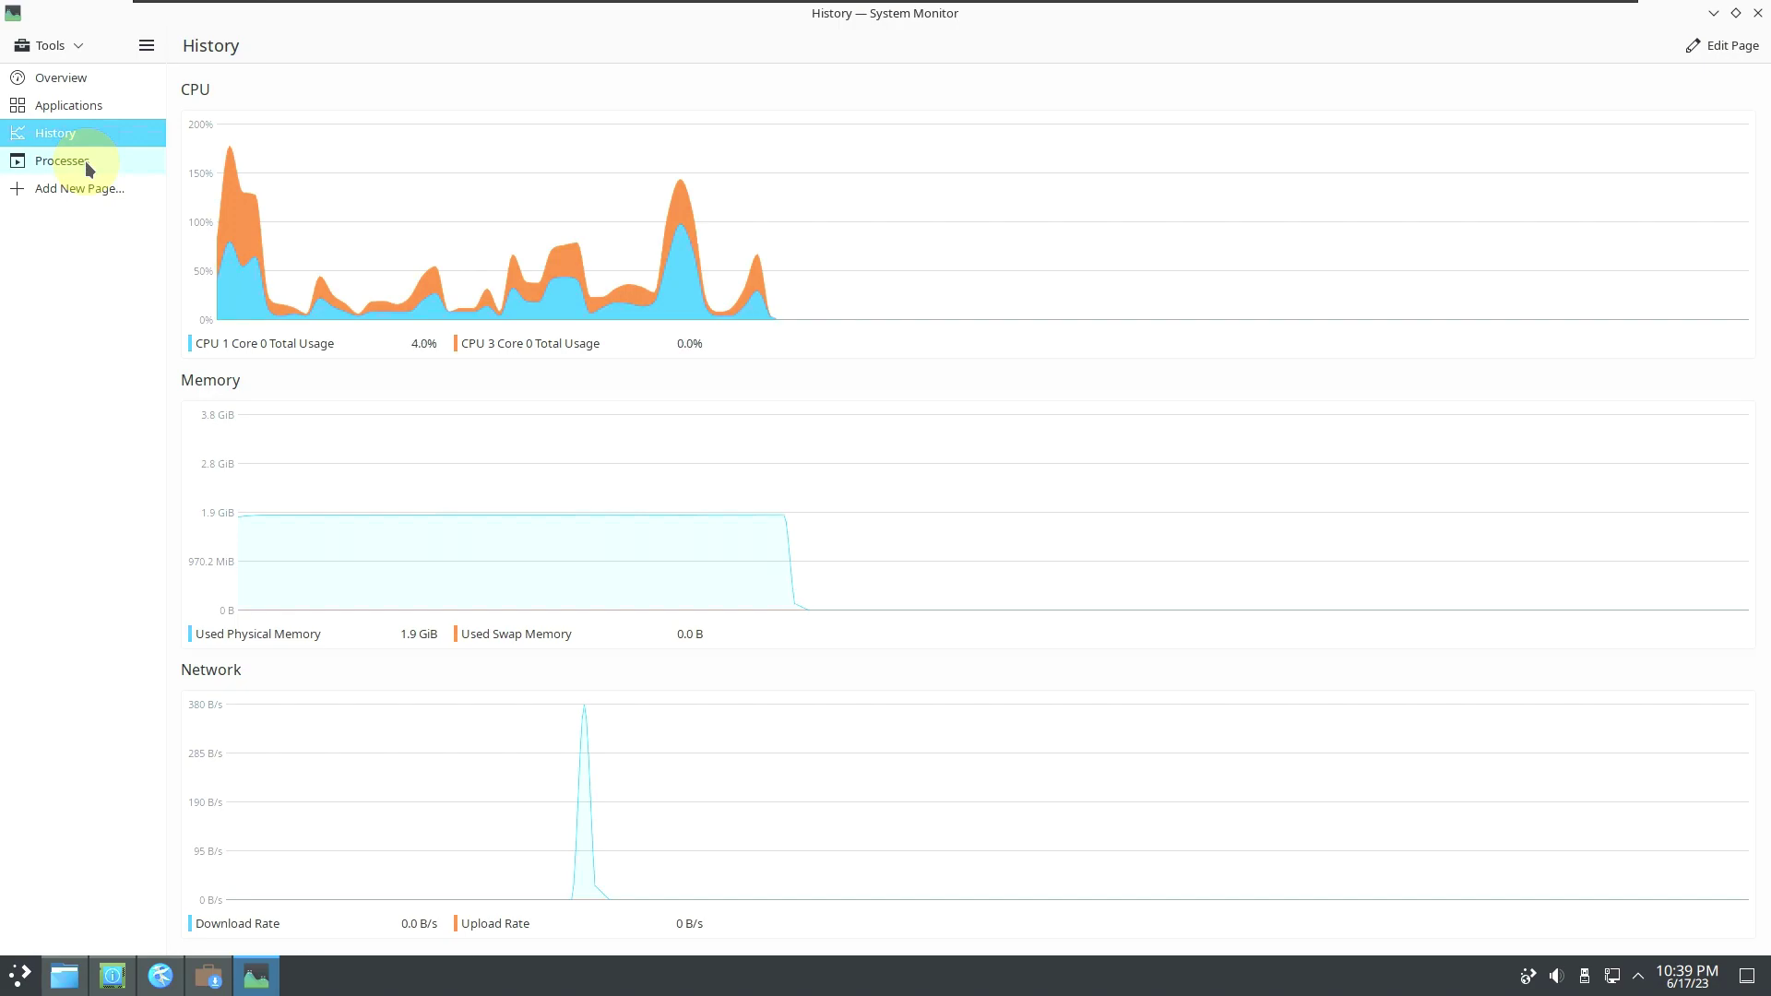
pyautogui.click(85, 161)
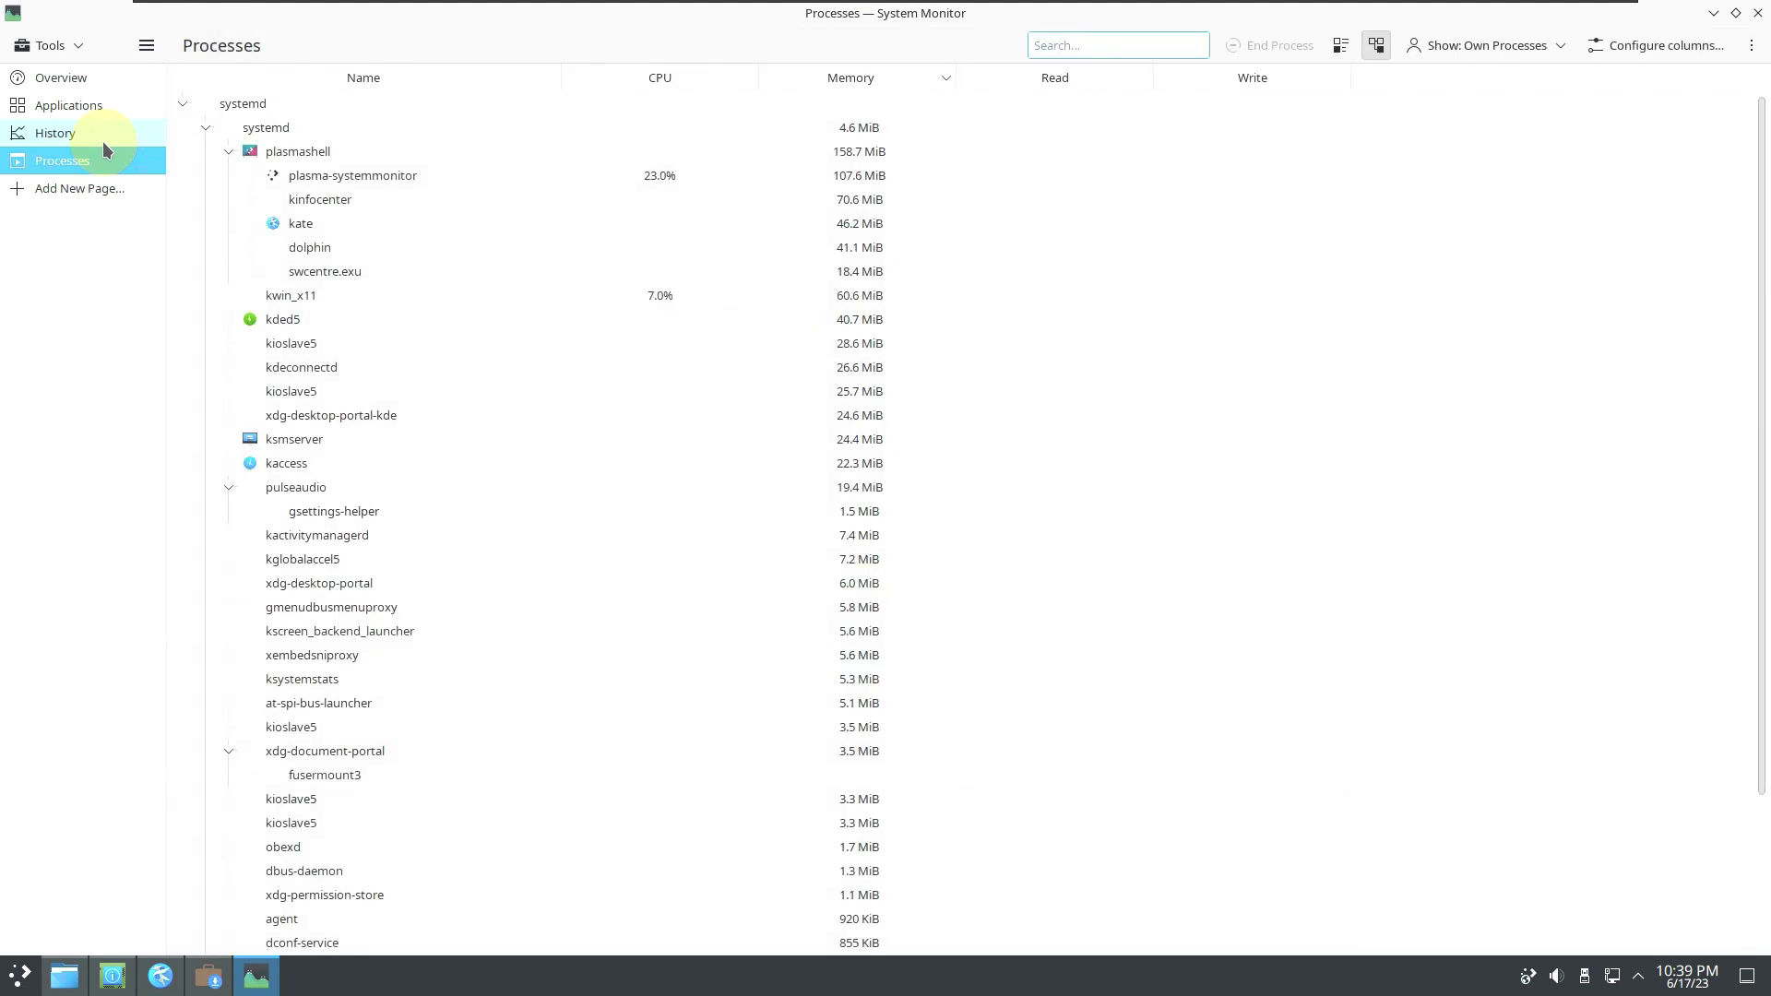
pyautogui.scroll(-3, 518, 471)
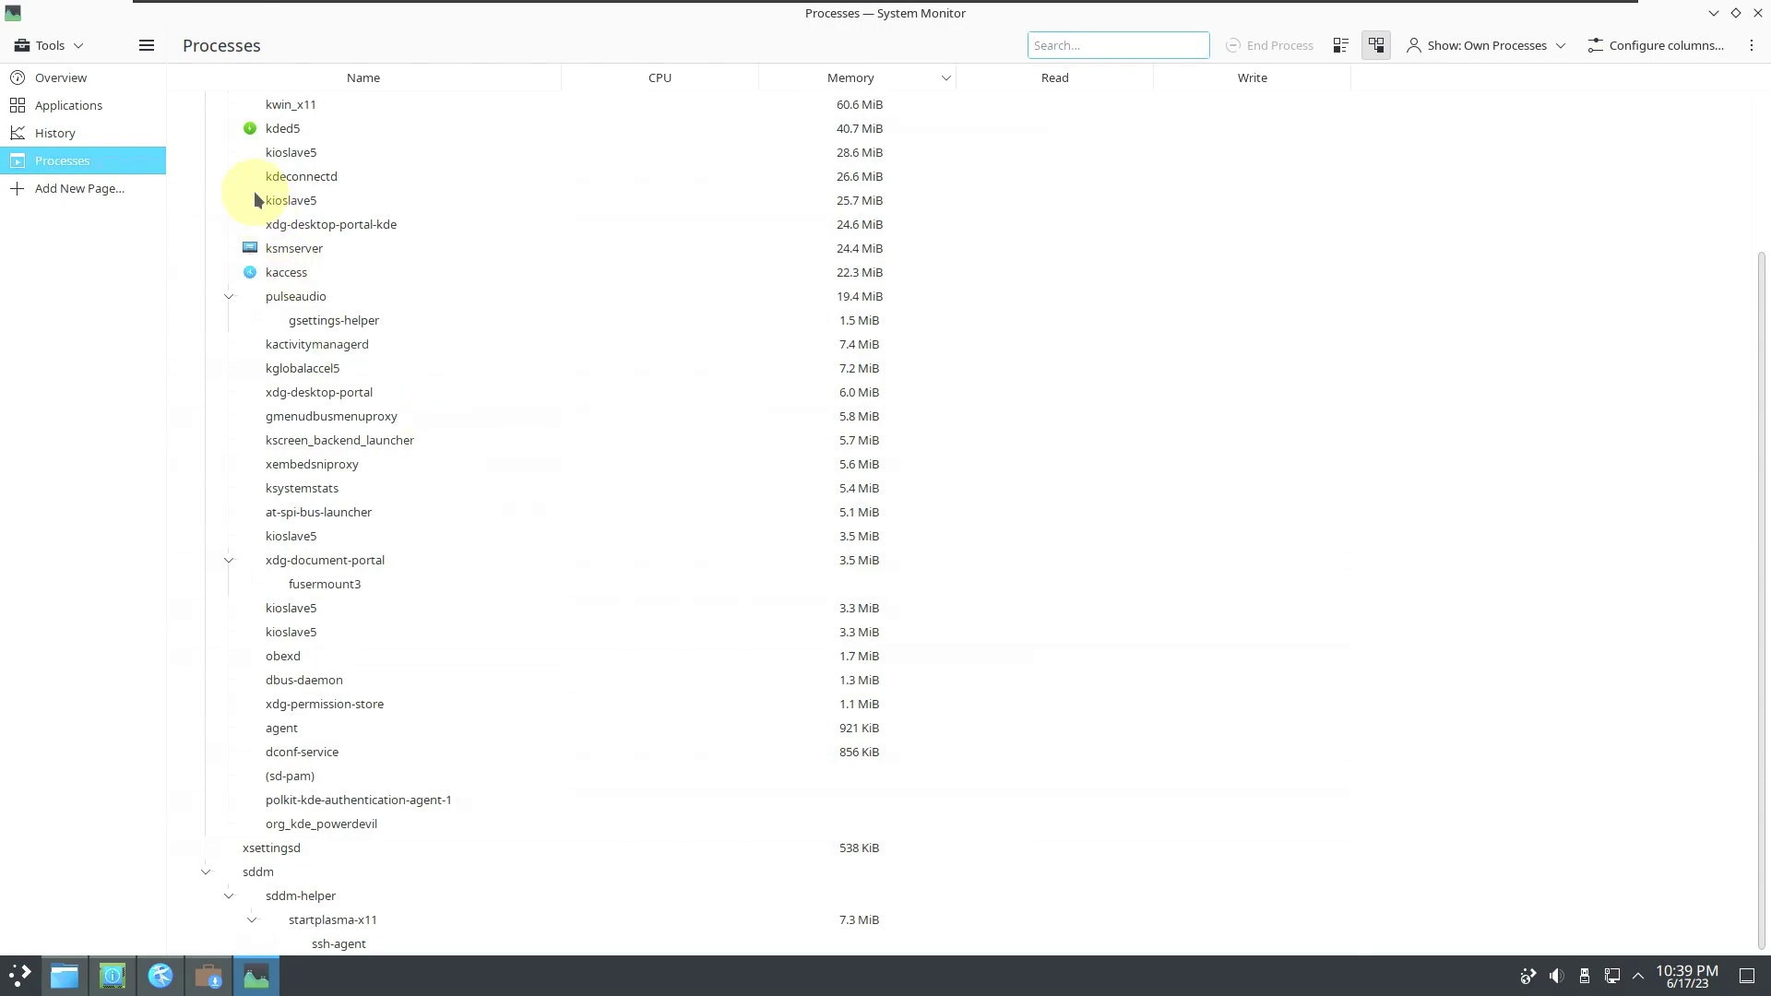
# Step: Revisit the History and Applications pages and return to the System Monitor overview
pyautogui.click(113, 132)
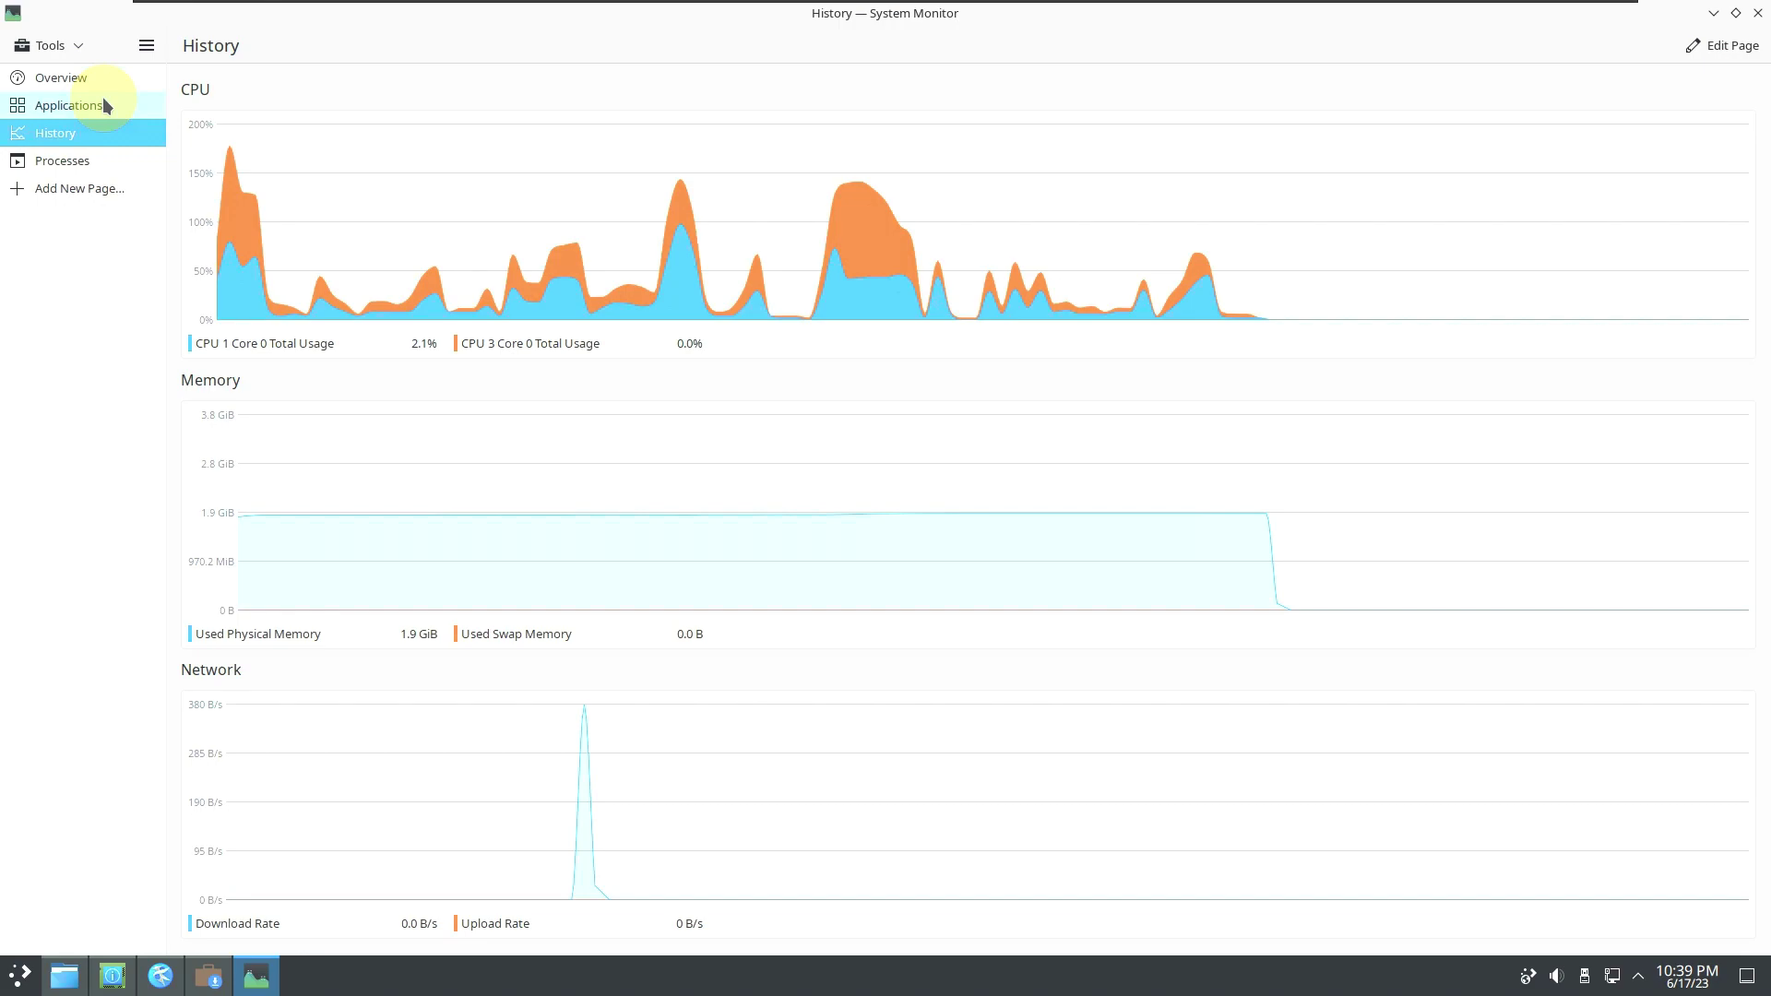
pyautogui.click(104, 104)
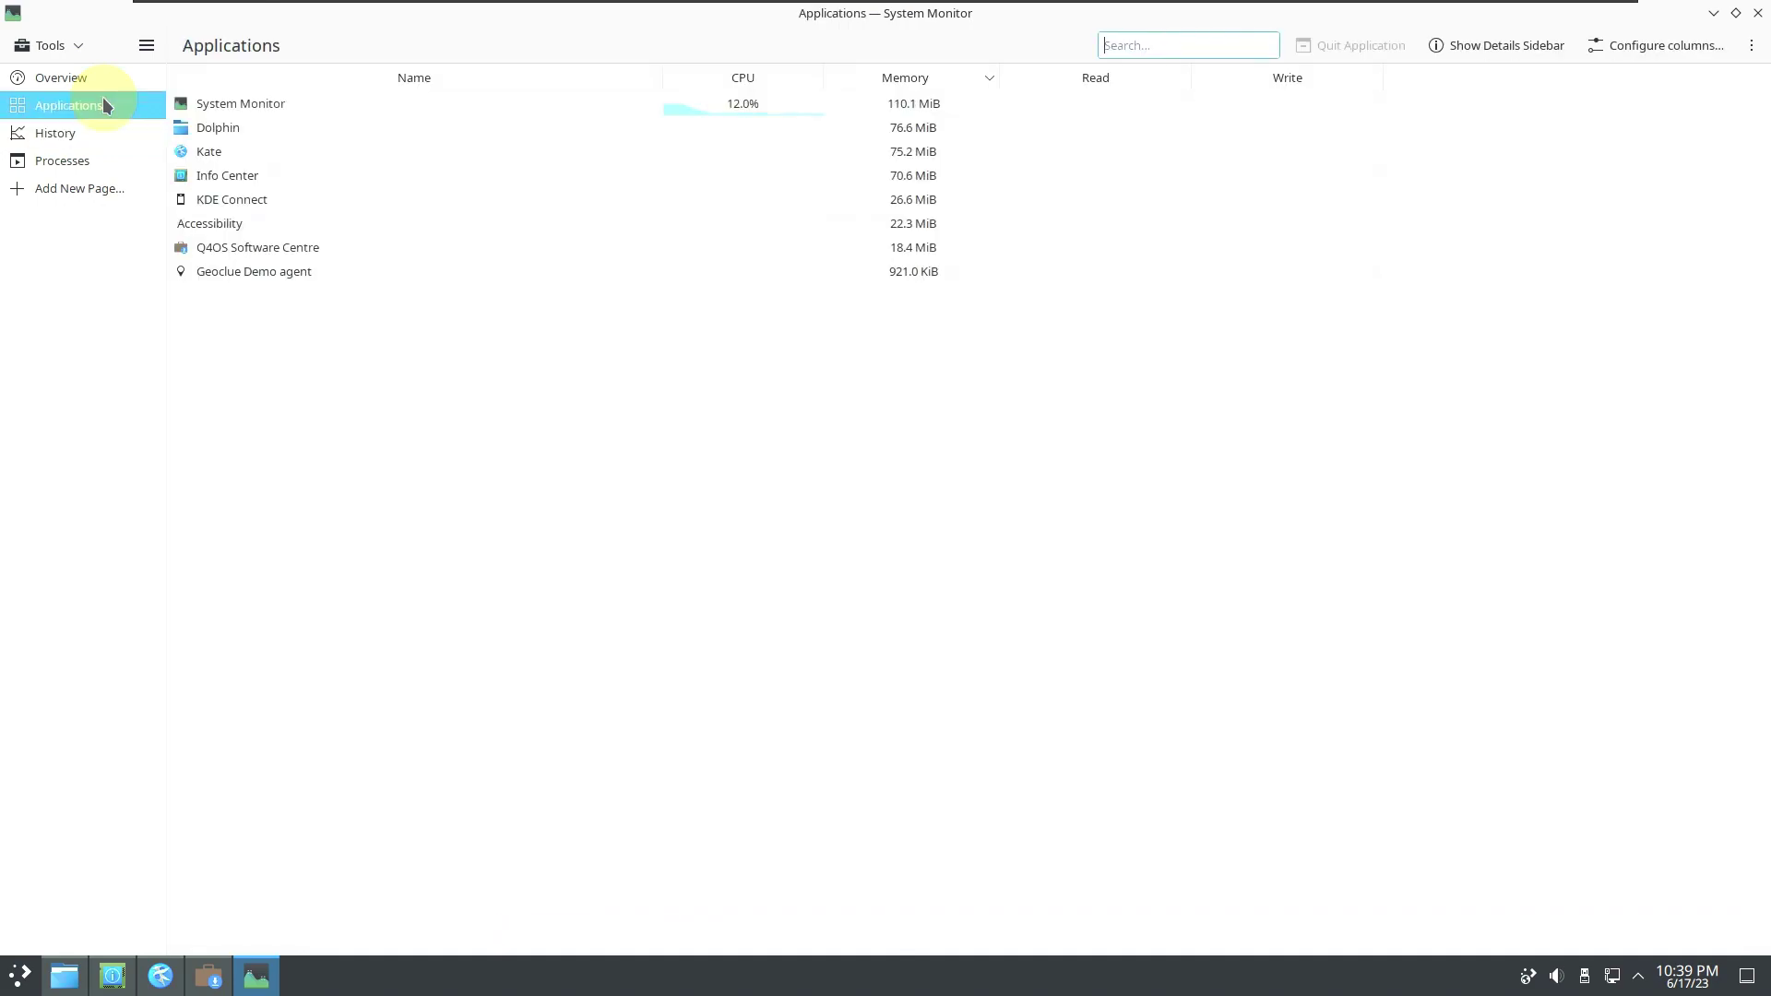
pyautogui.click(96, 75)
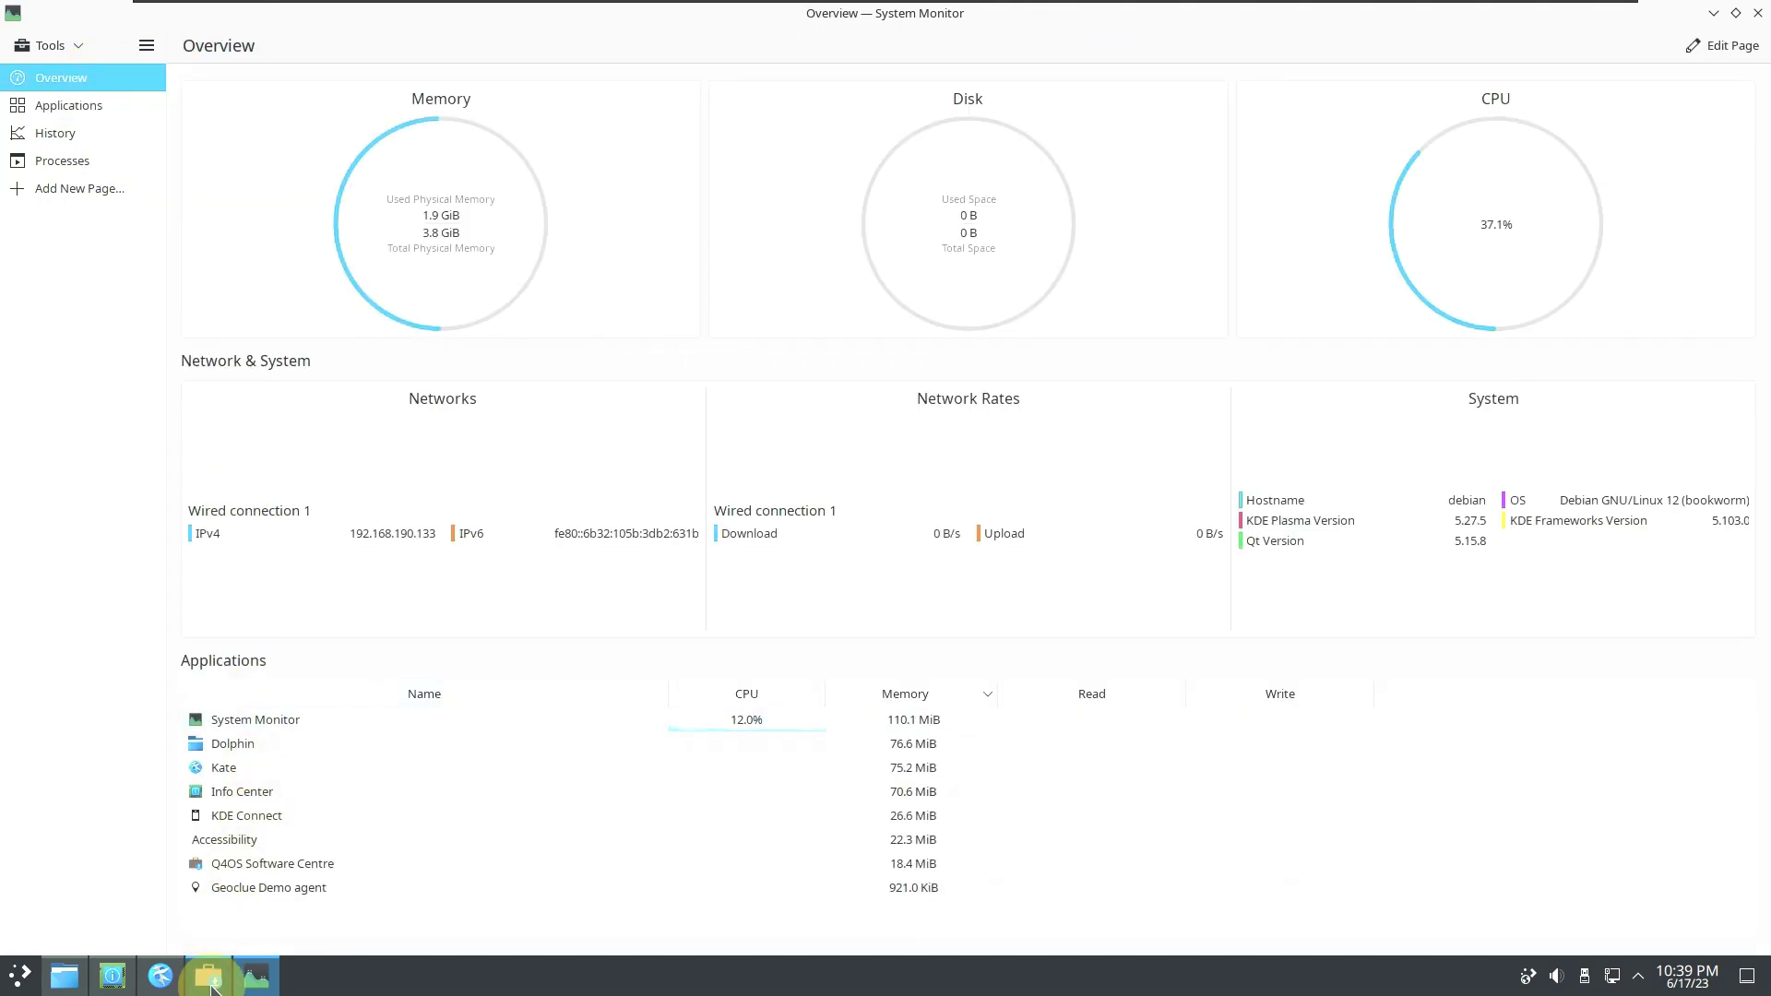
# Step: Switch to the open Kate window
pyautogui.click(162, 982)
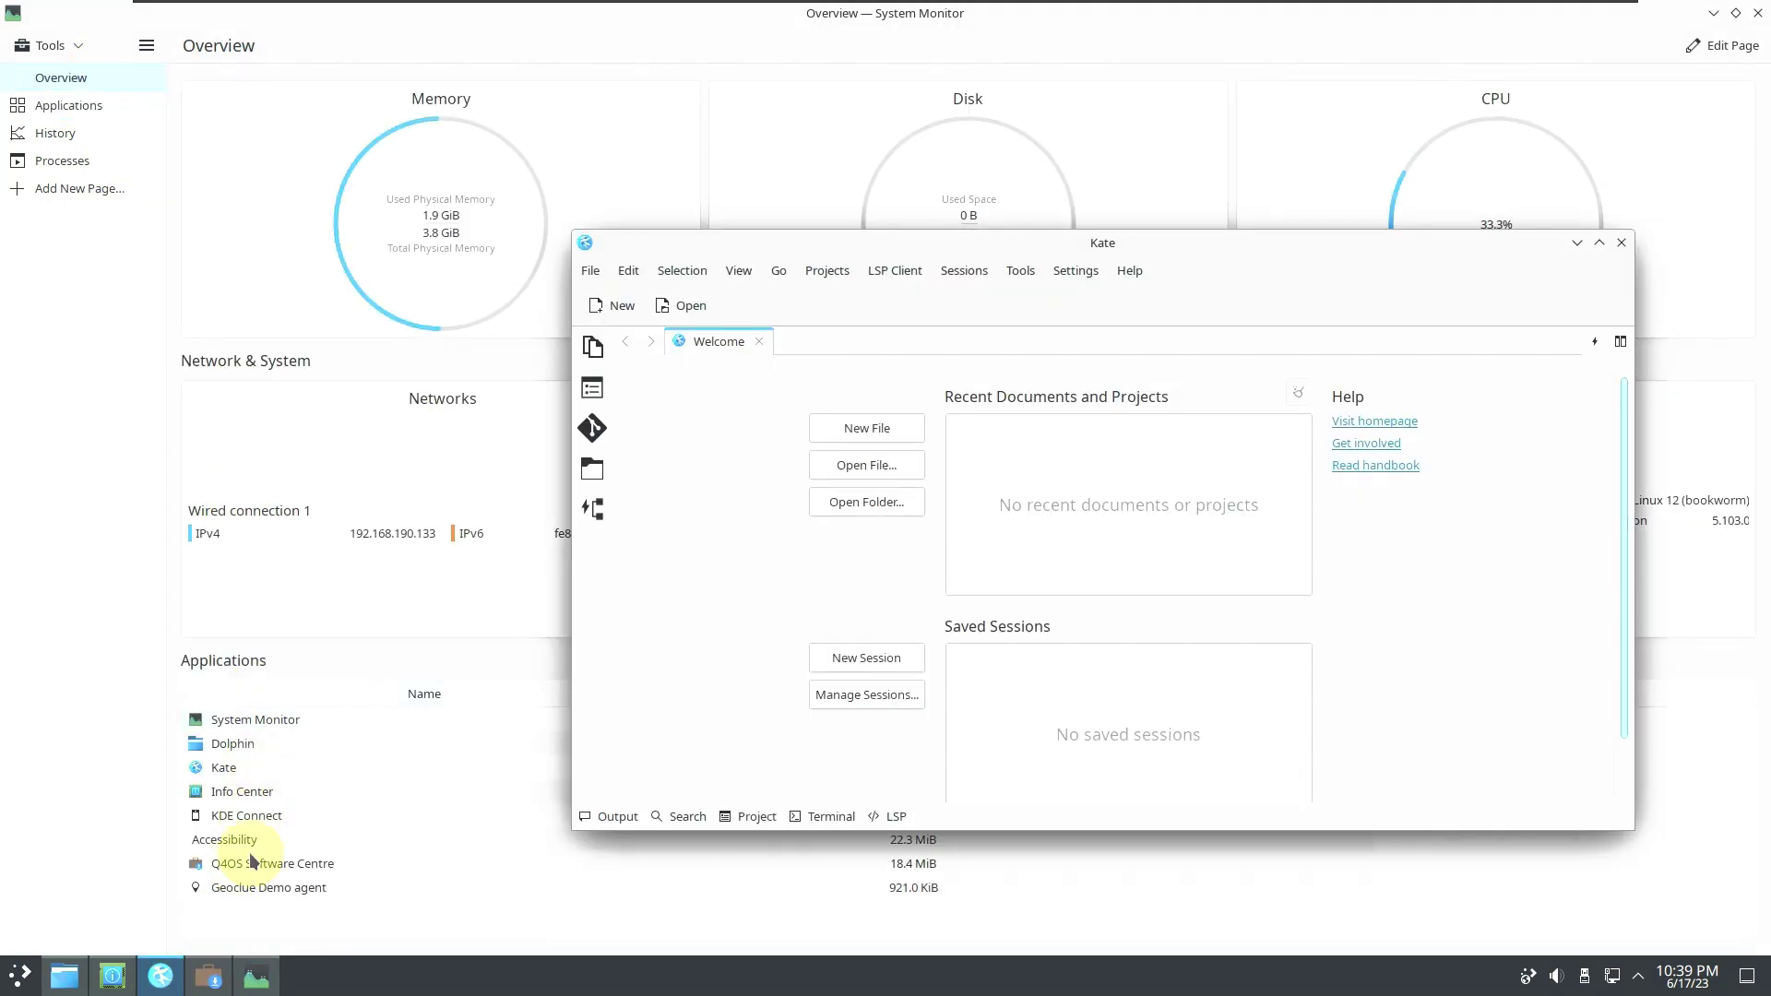
# Step: View the About Kate version information, dismiss it and close Kate
pyautogui.click(1123, 281)
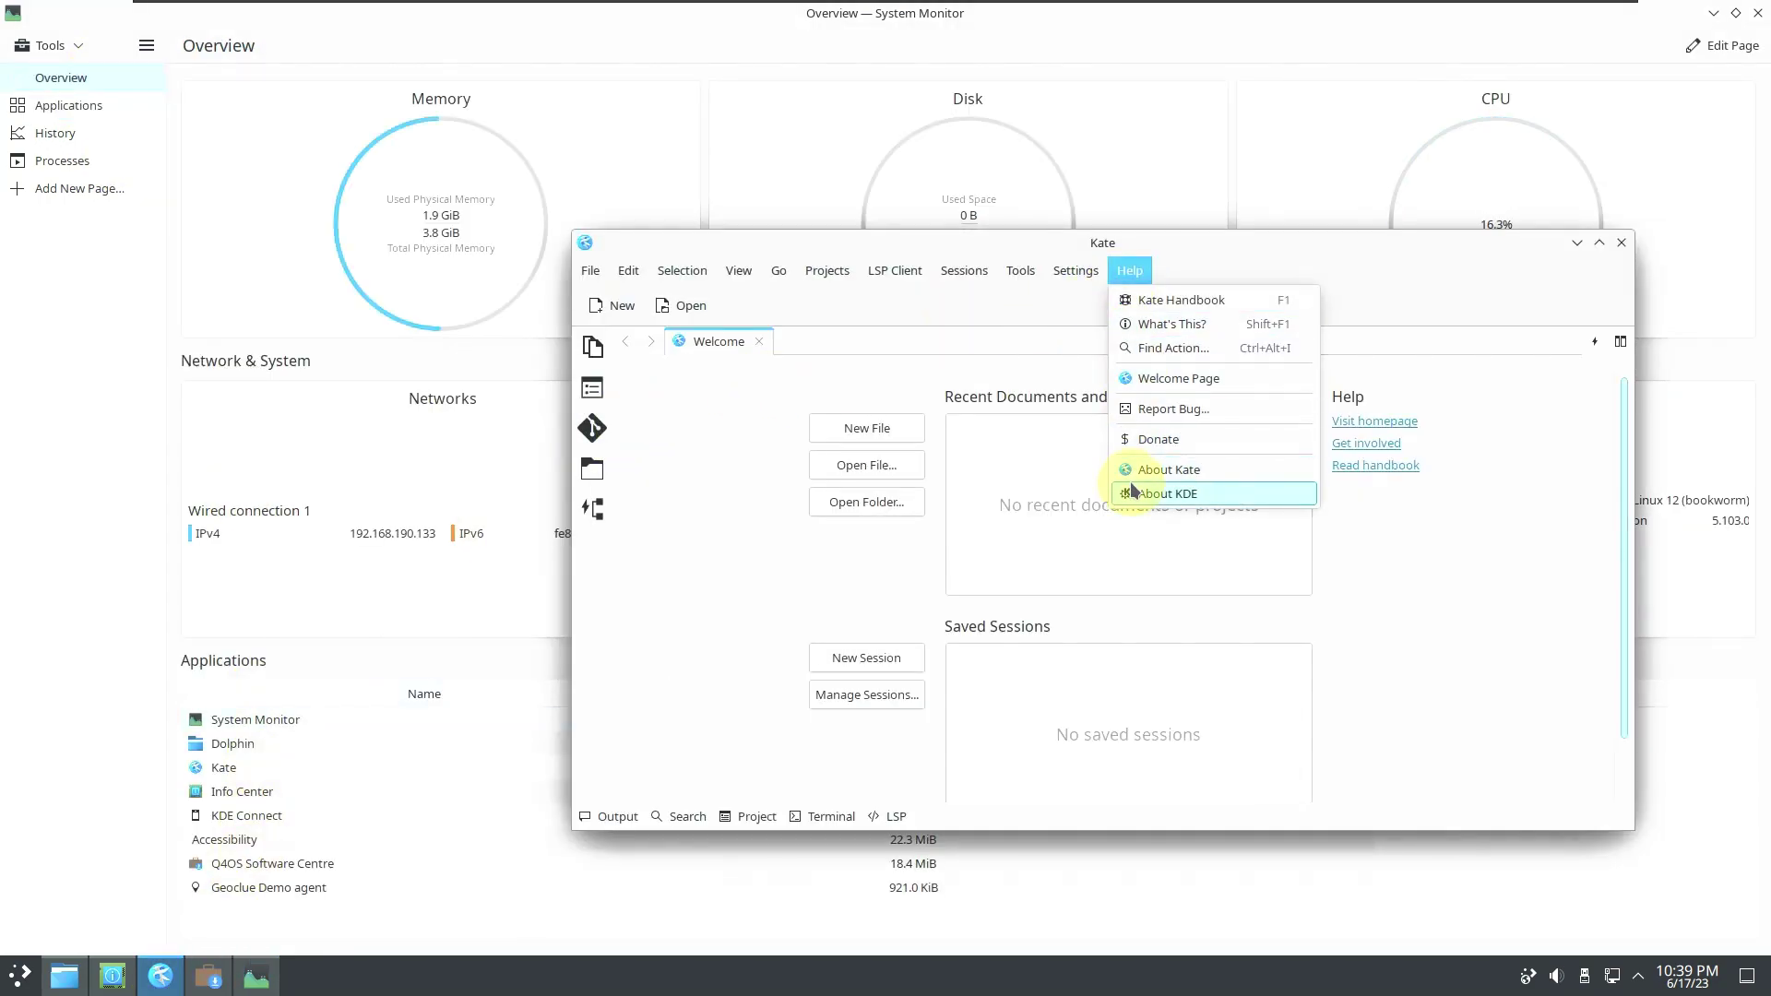
pyautogui.click(1169, 470)
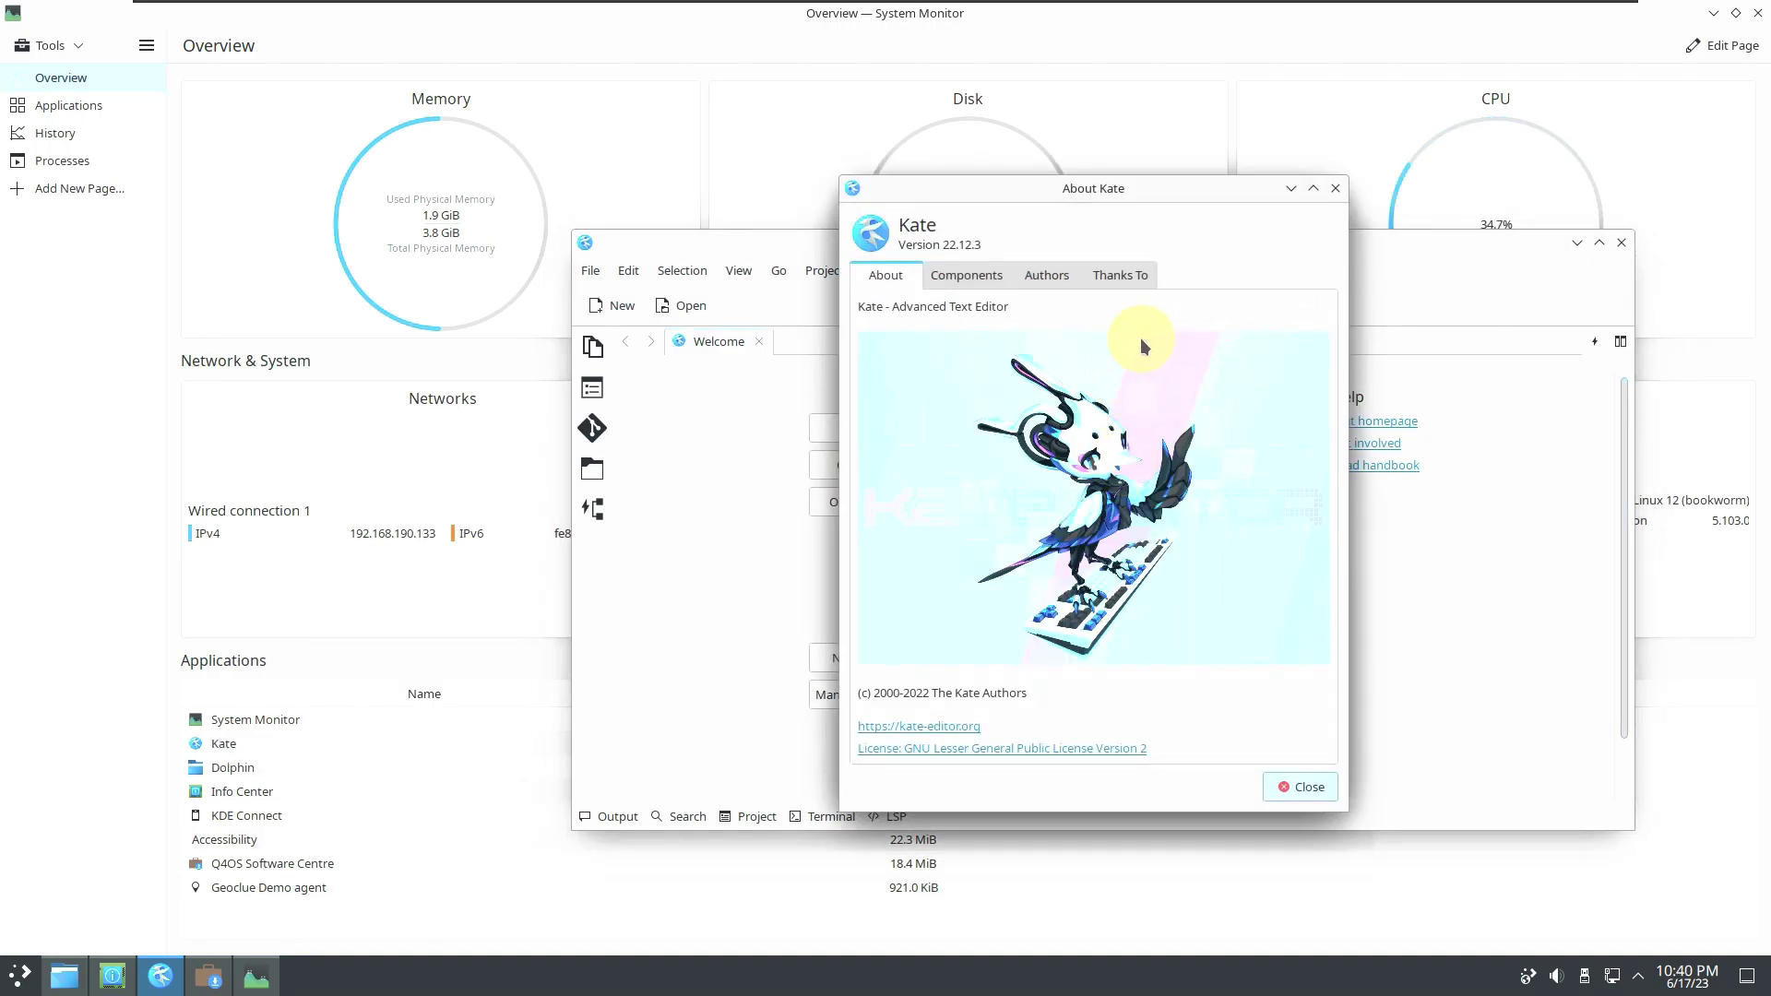
pyautogui.click(1337, 189)
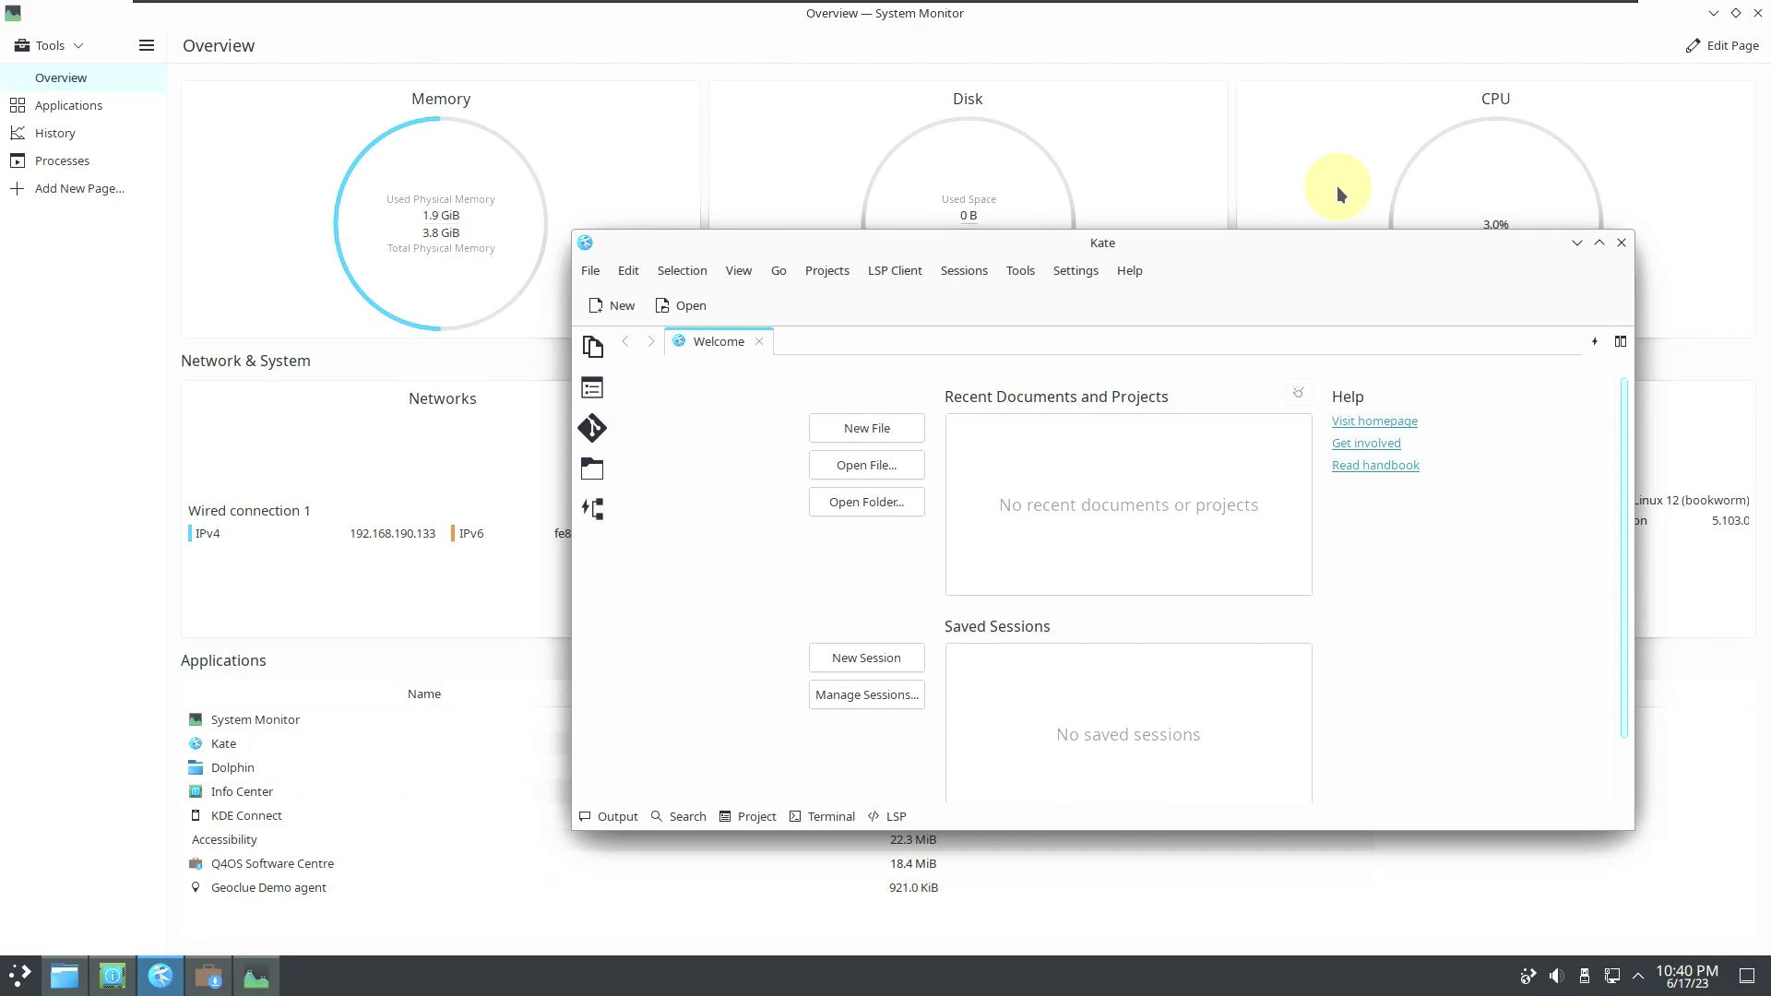
pyautogui.click(1622, 243)
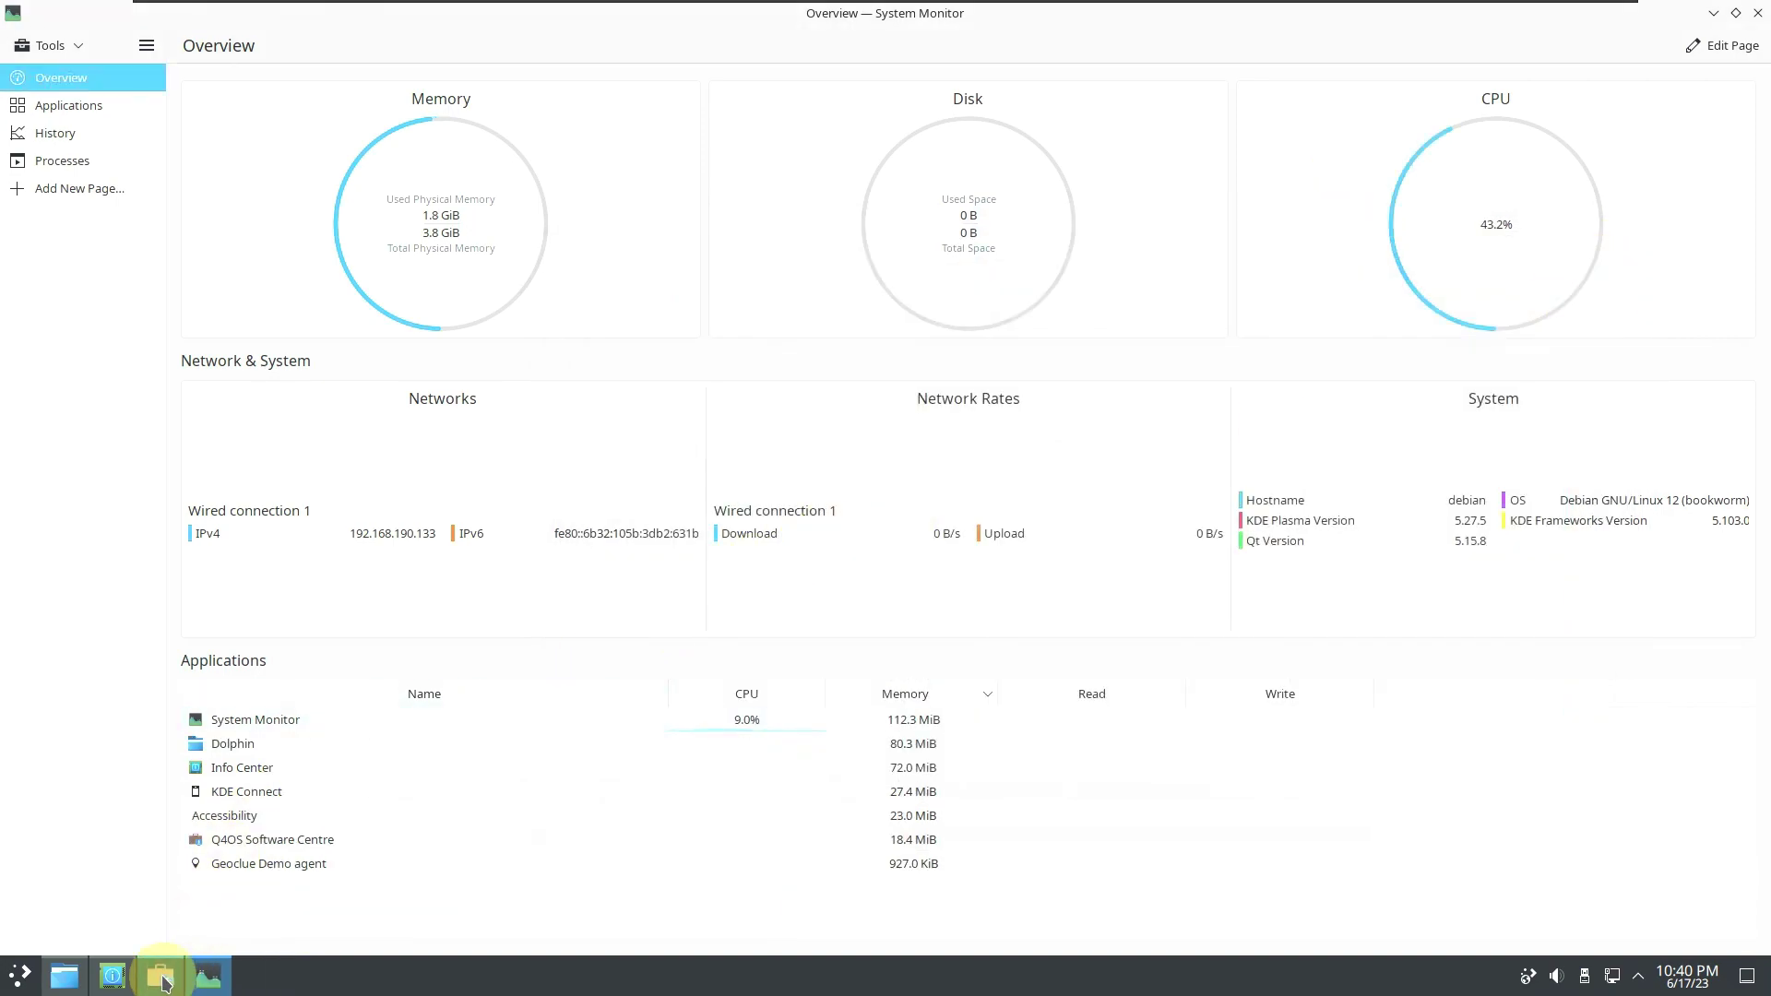
# Step: Bring up Info Center's About this System page, and close Info Center and System Monitor
pyautogui.click(112, 976)
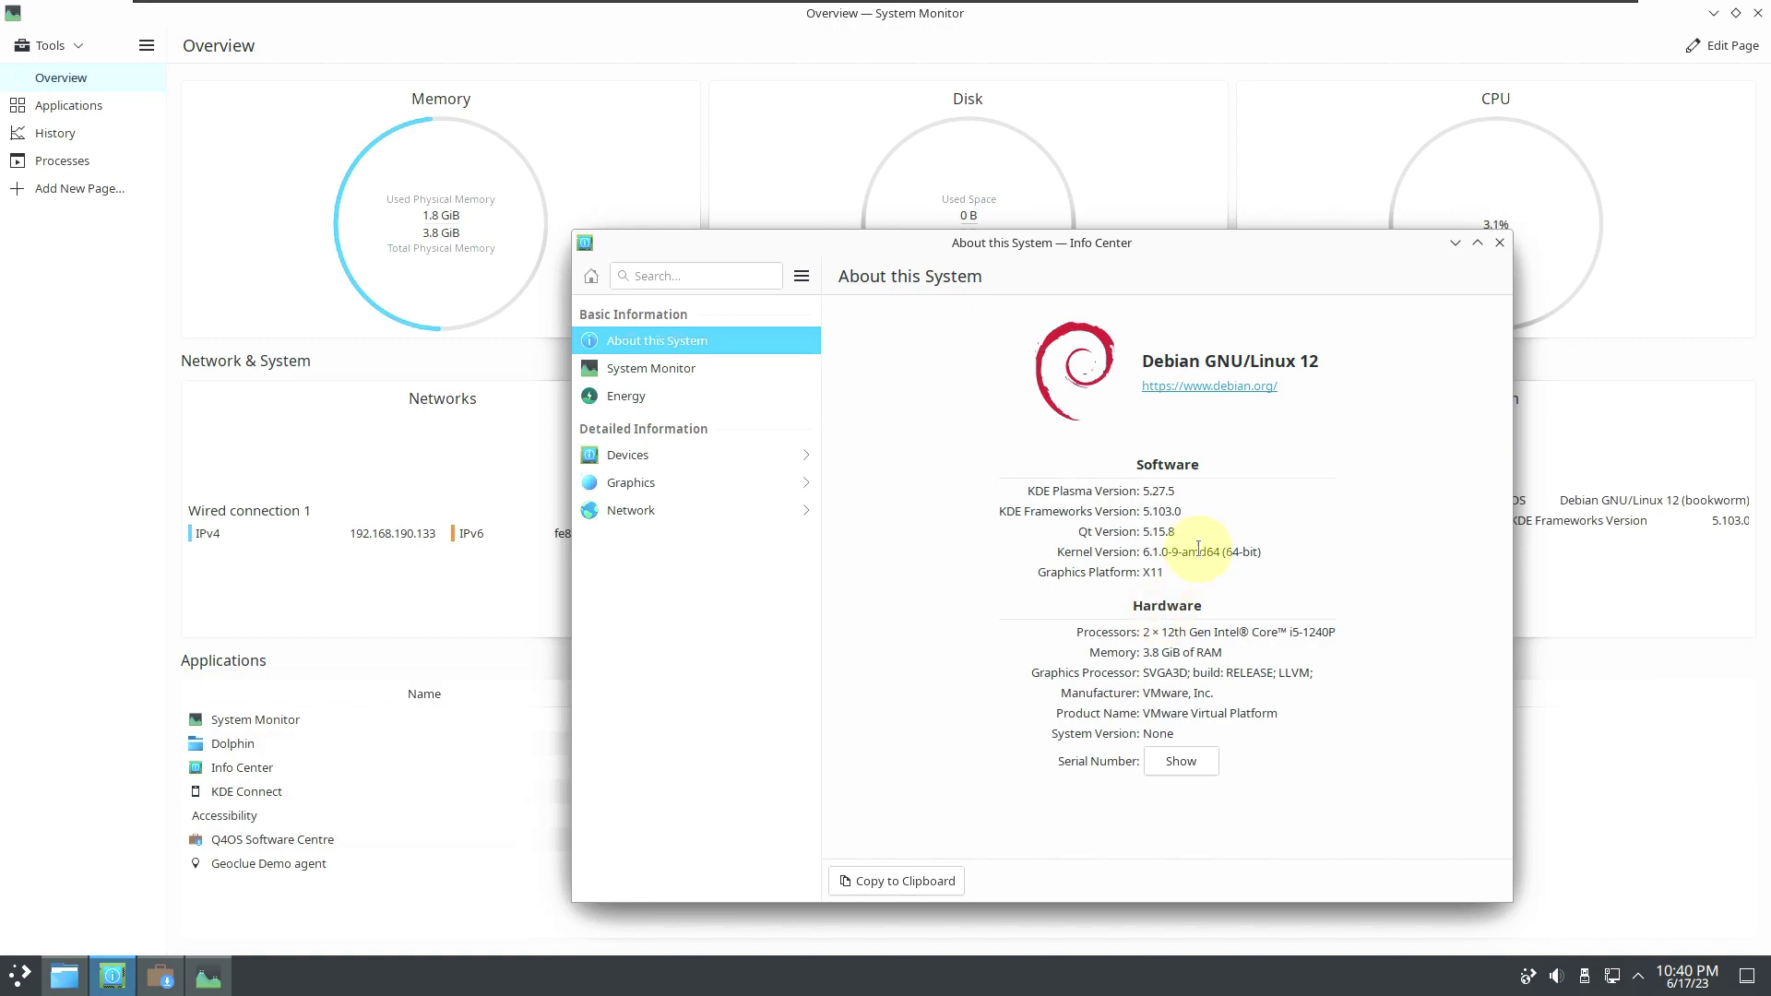
pyautogui.click(1499, 244)
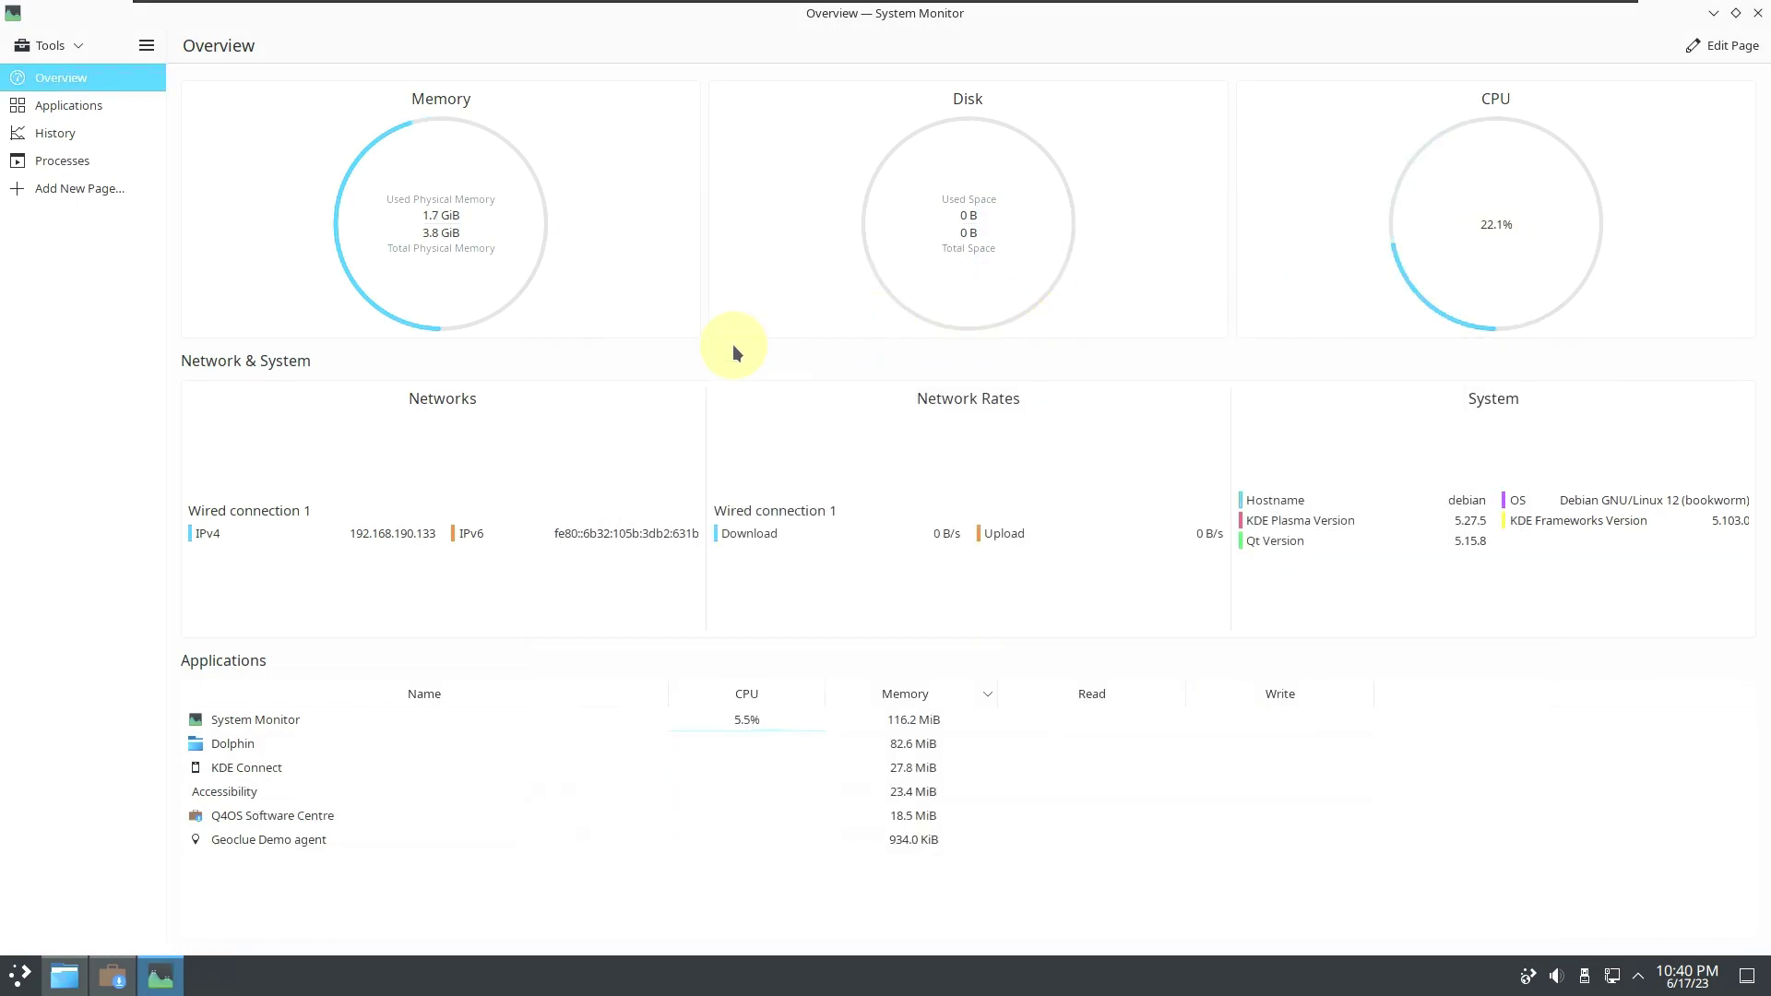
pyautogui.click(115, 978)
pyautogui.click(116, 978)
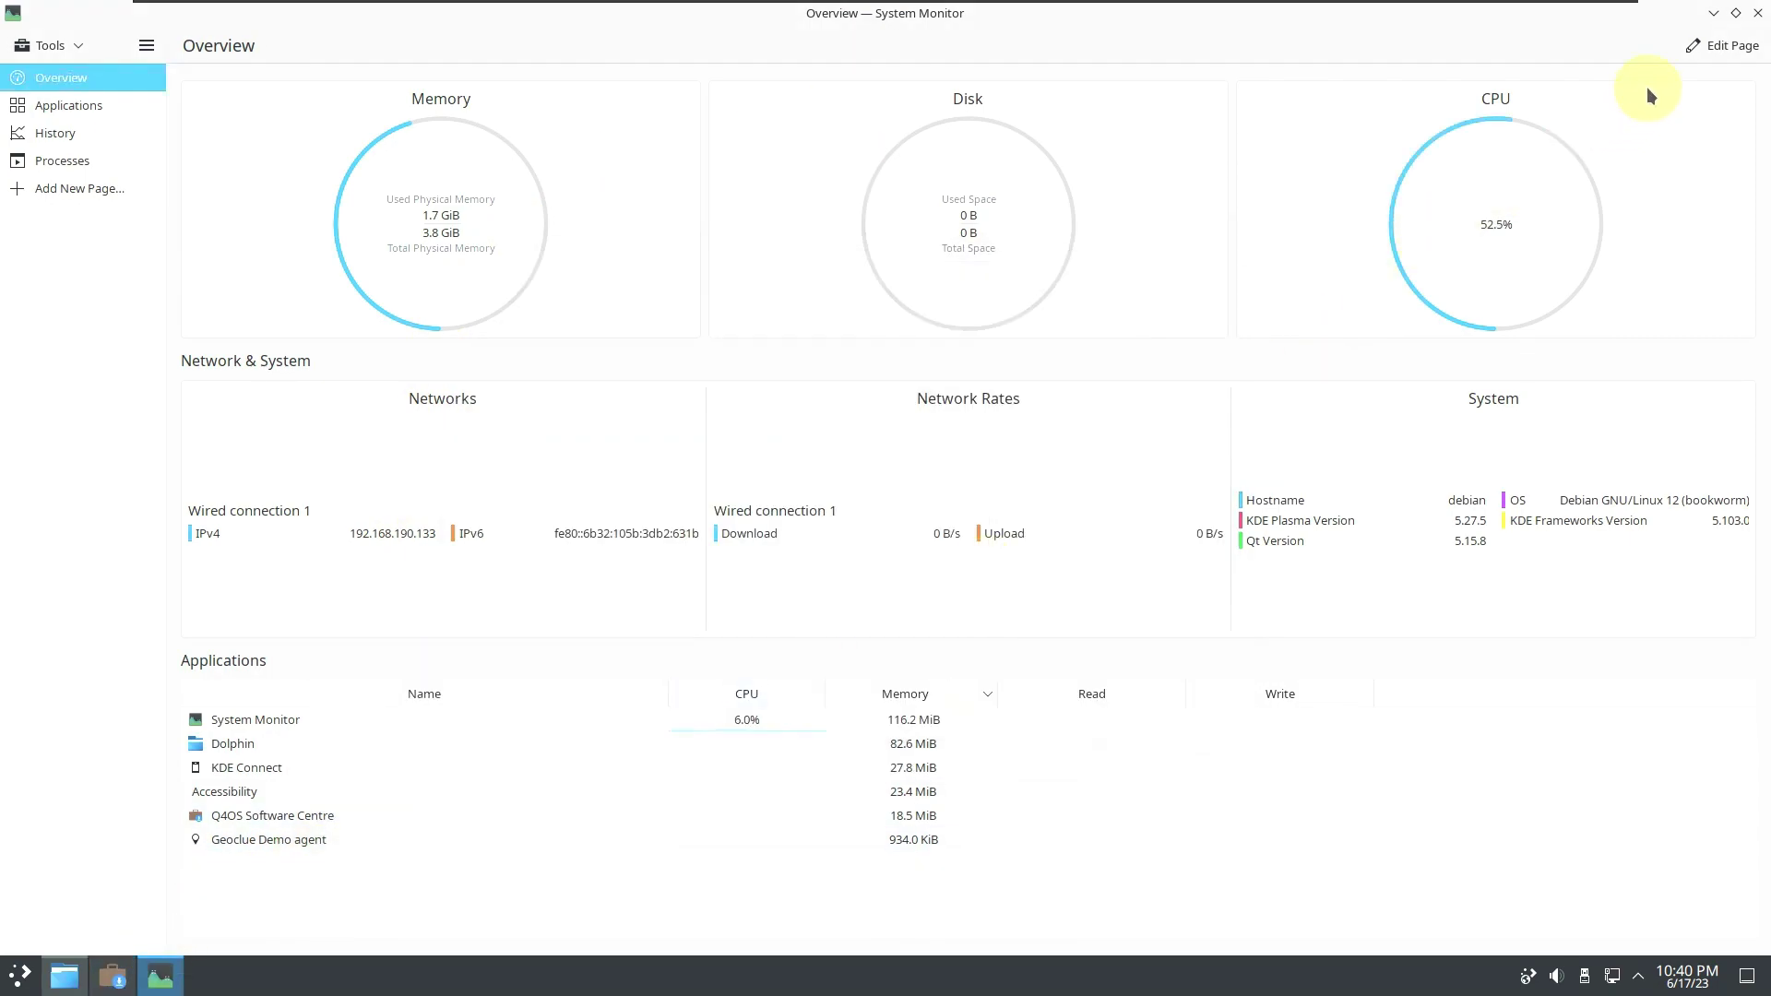
pyautogui.click(1758, 13)
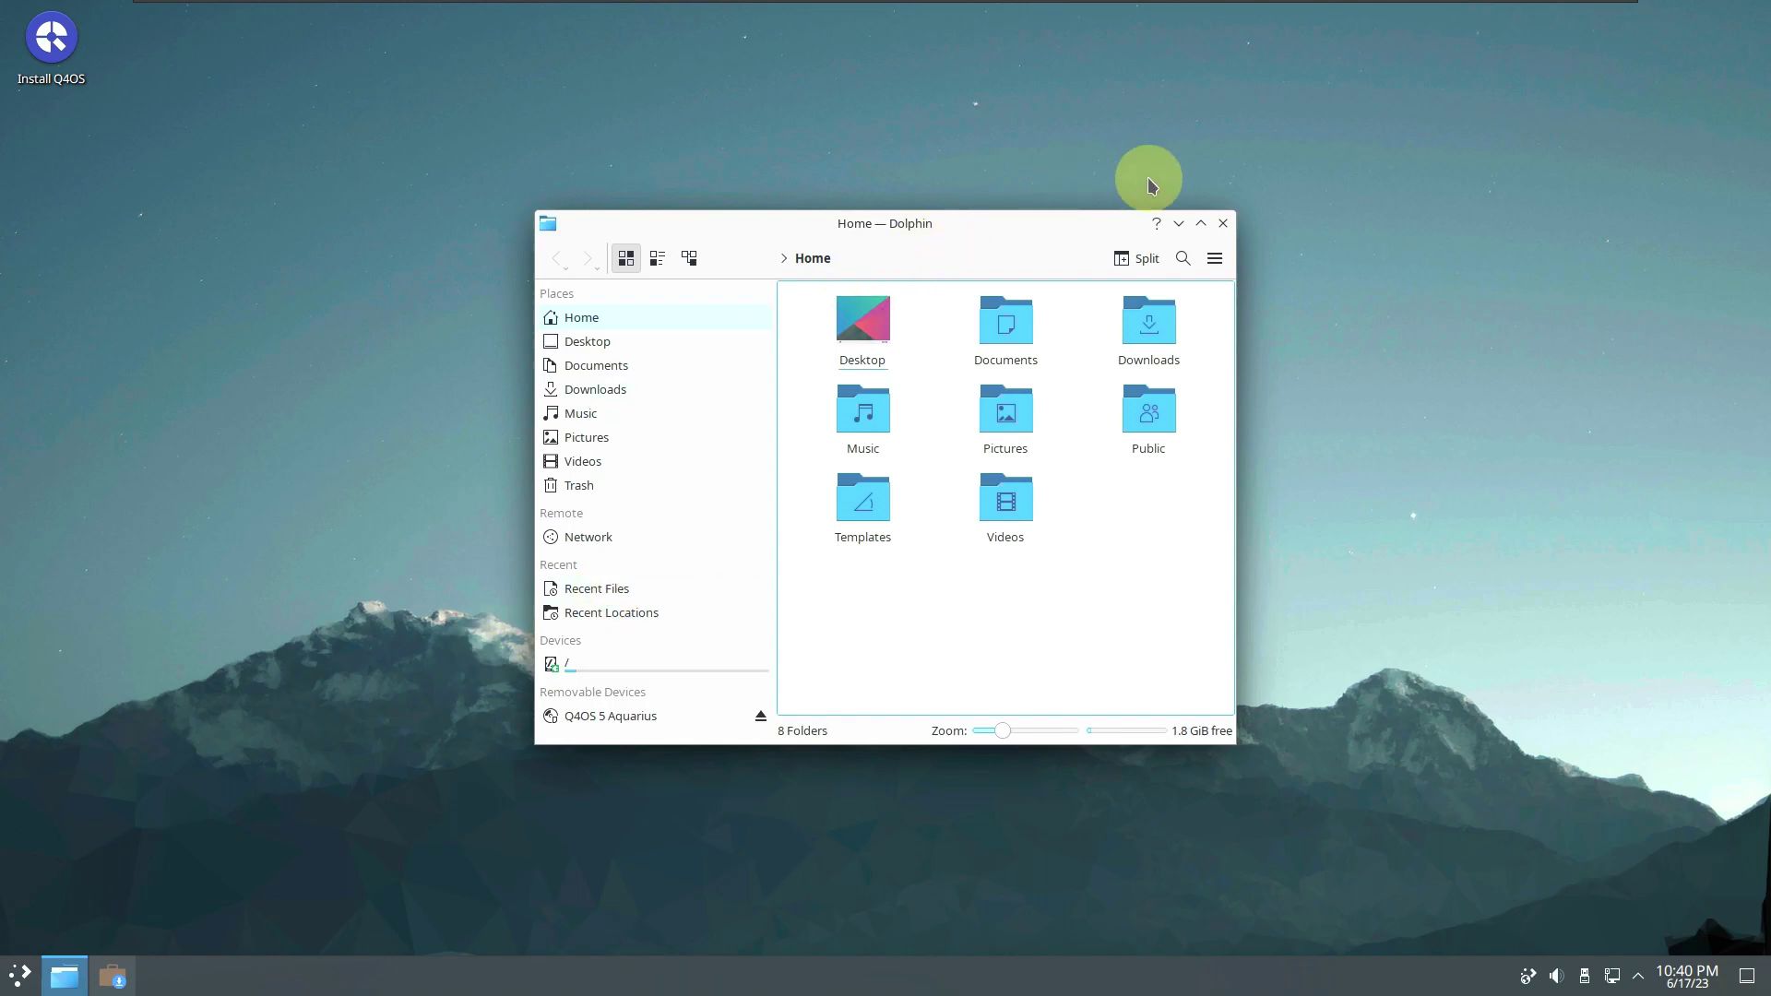
# Step: View the About Dolphin information, dismiss it and close the Dolphin file manager
pyautogui.click(1214, 258)
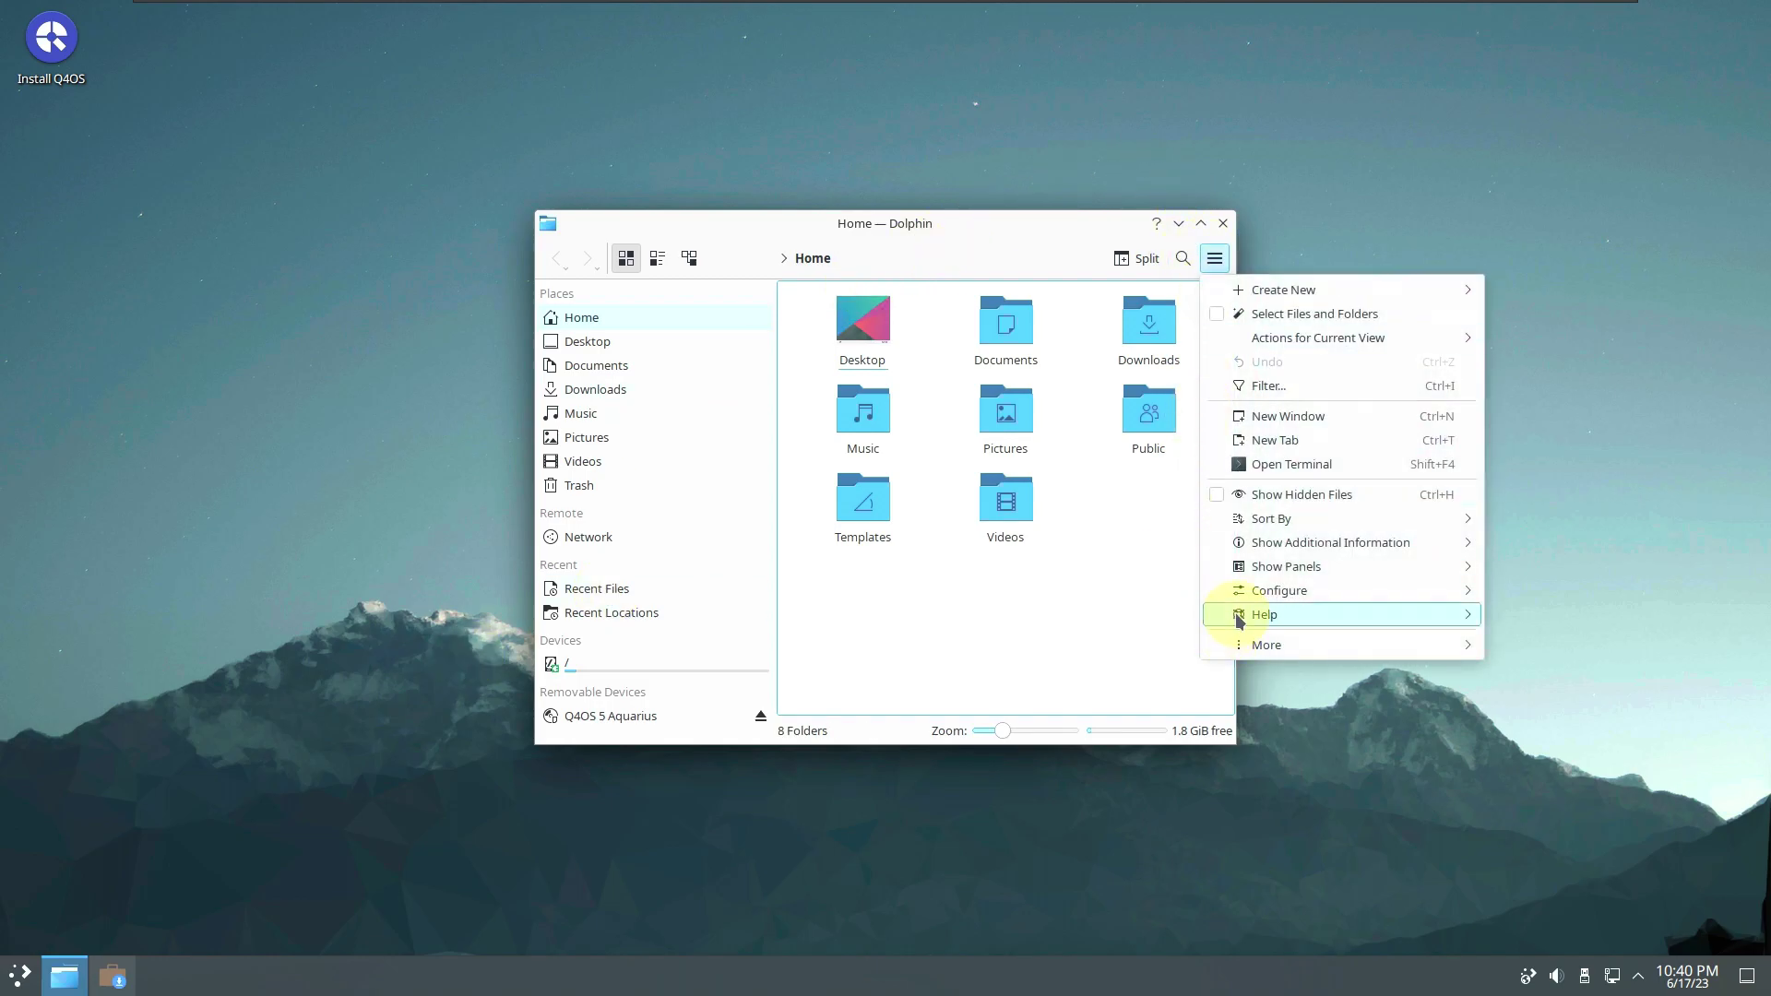
pyautogui.moveTo(1240, 619)
pyautogui.click(1553, 753)
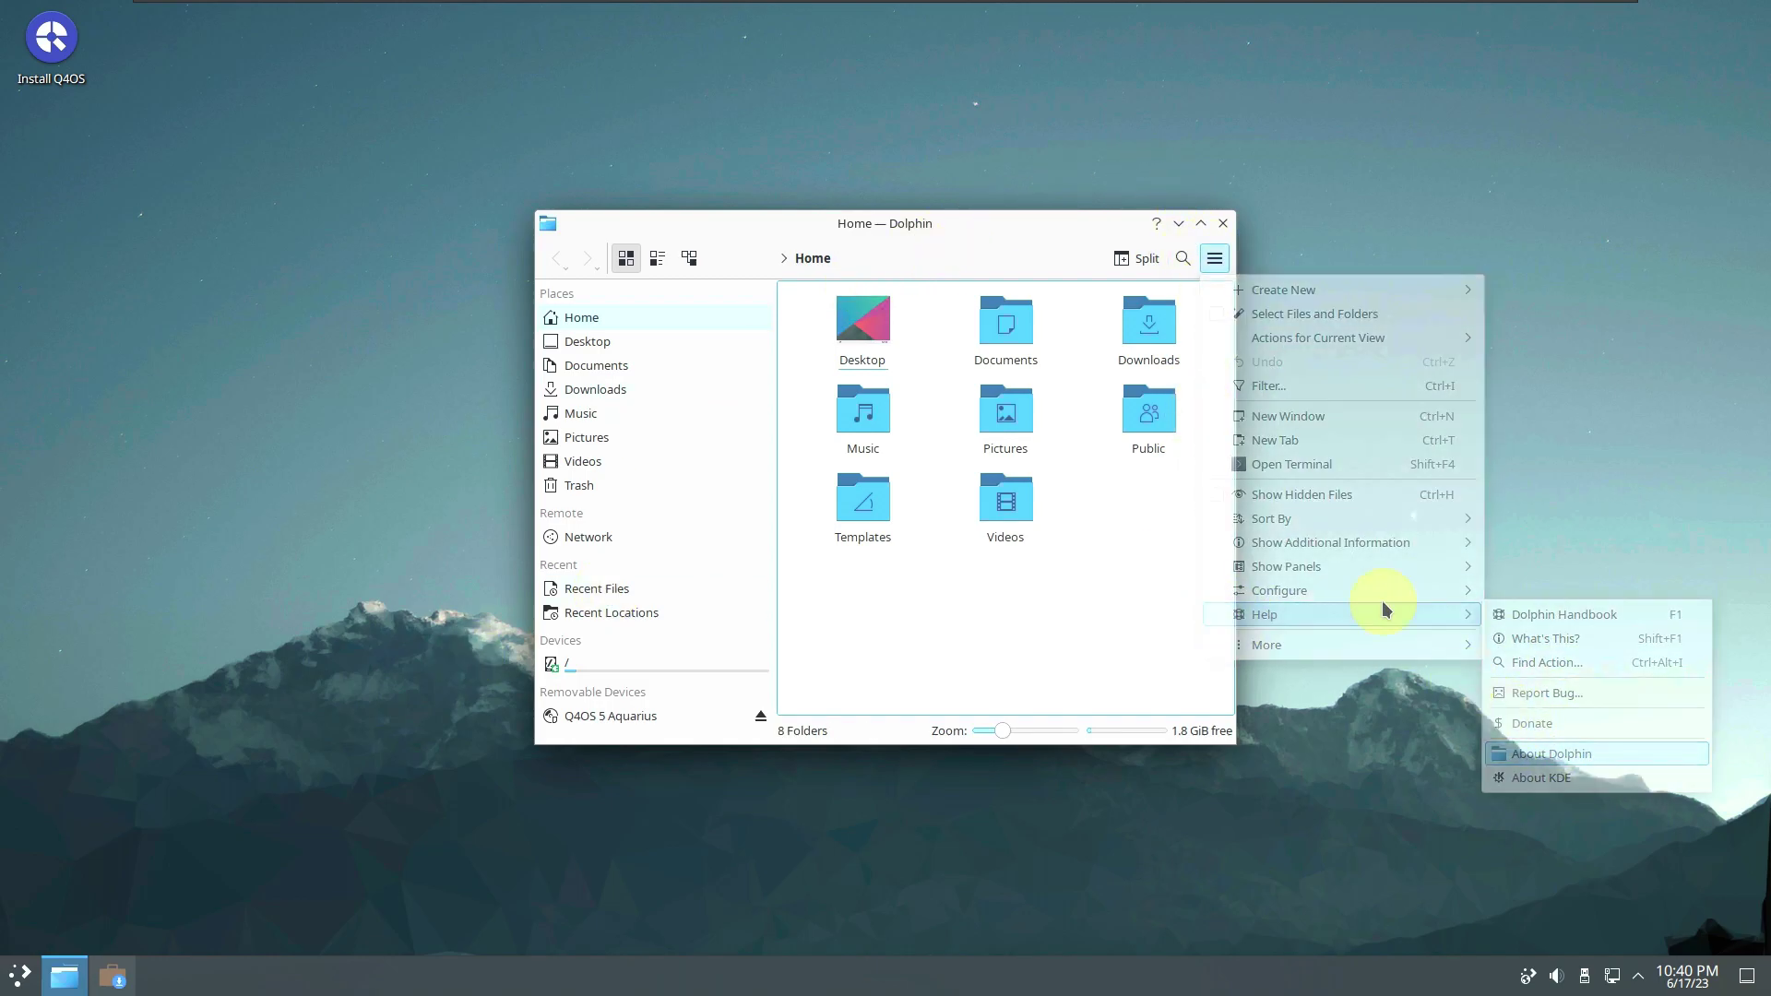
pyautogui.click(1015, 300)
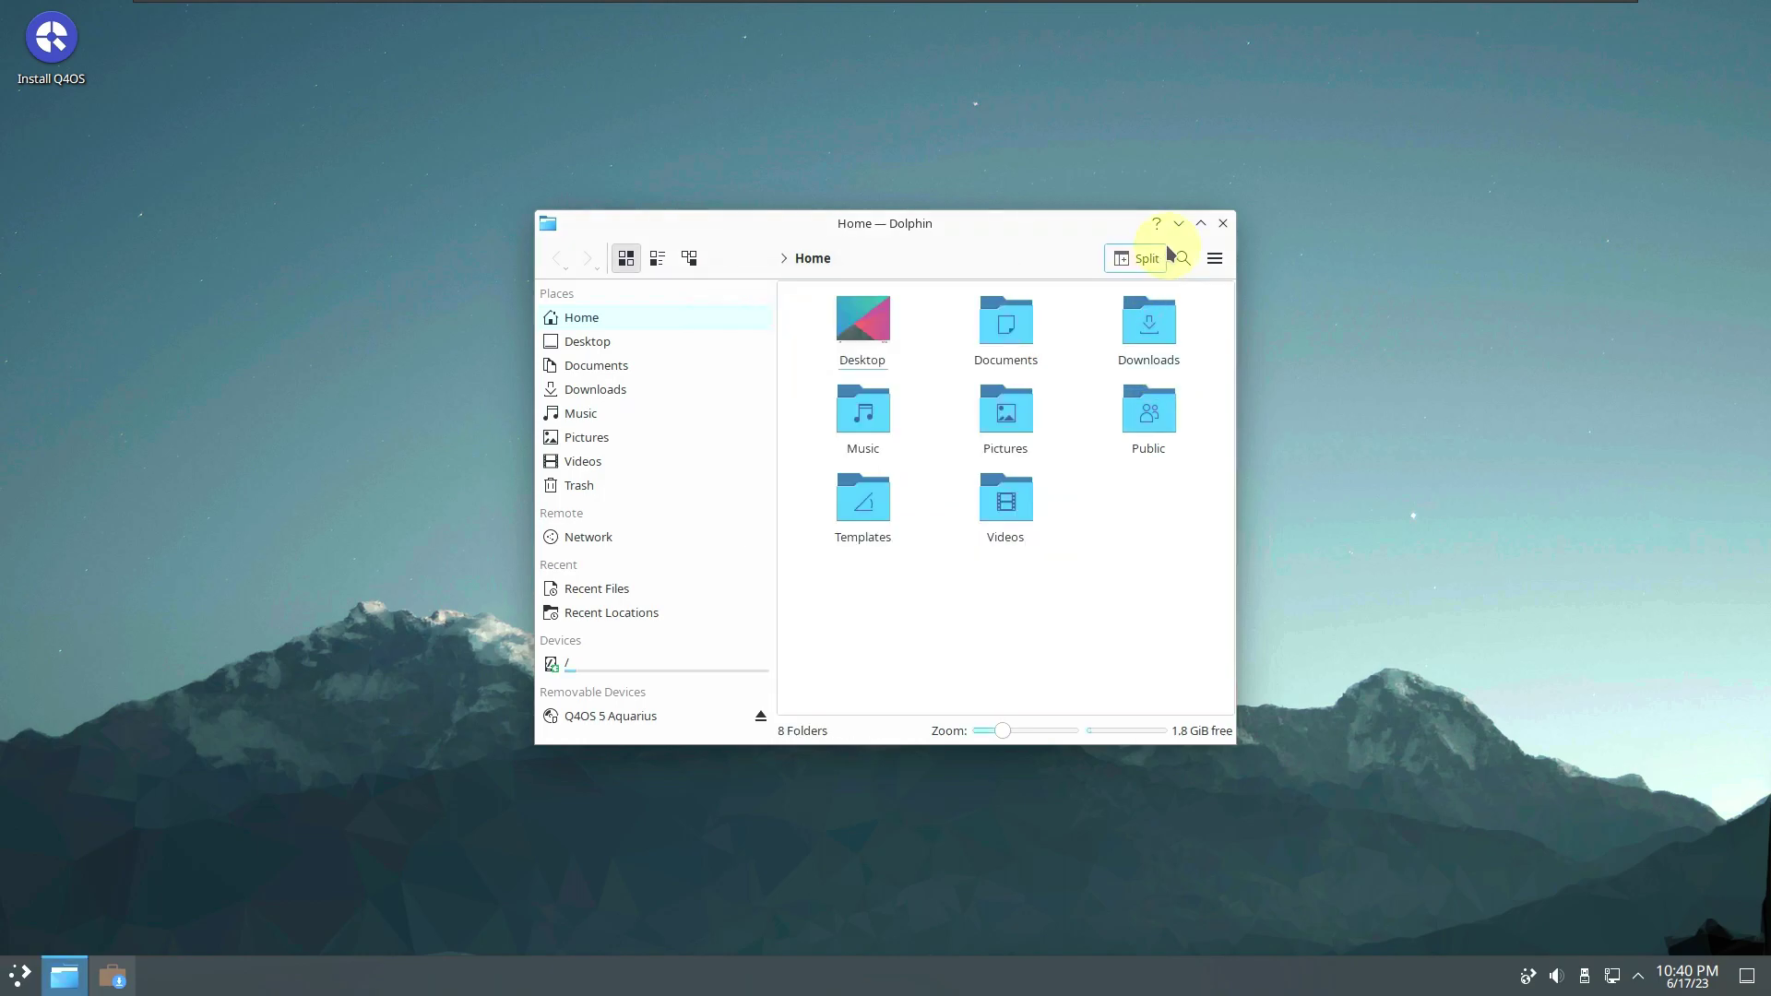
pyautogui.click(1223, 223)
# Step: Examine the featured applications in a maximized Software Centre, try to launch Discover manager, and close Software Centre
pyautogui.click(67, 973)
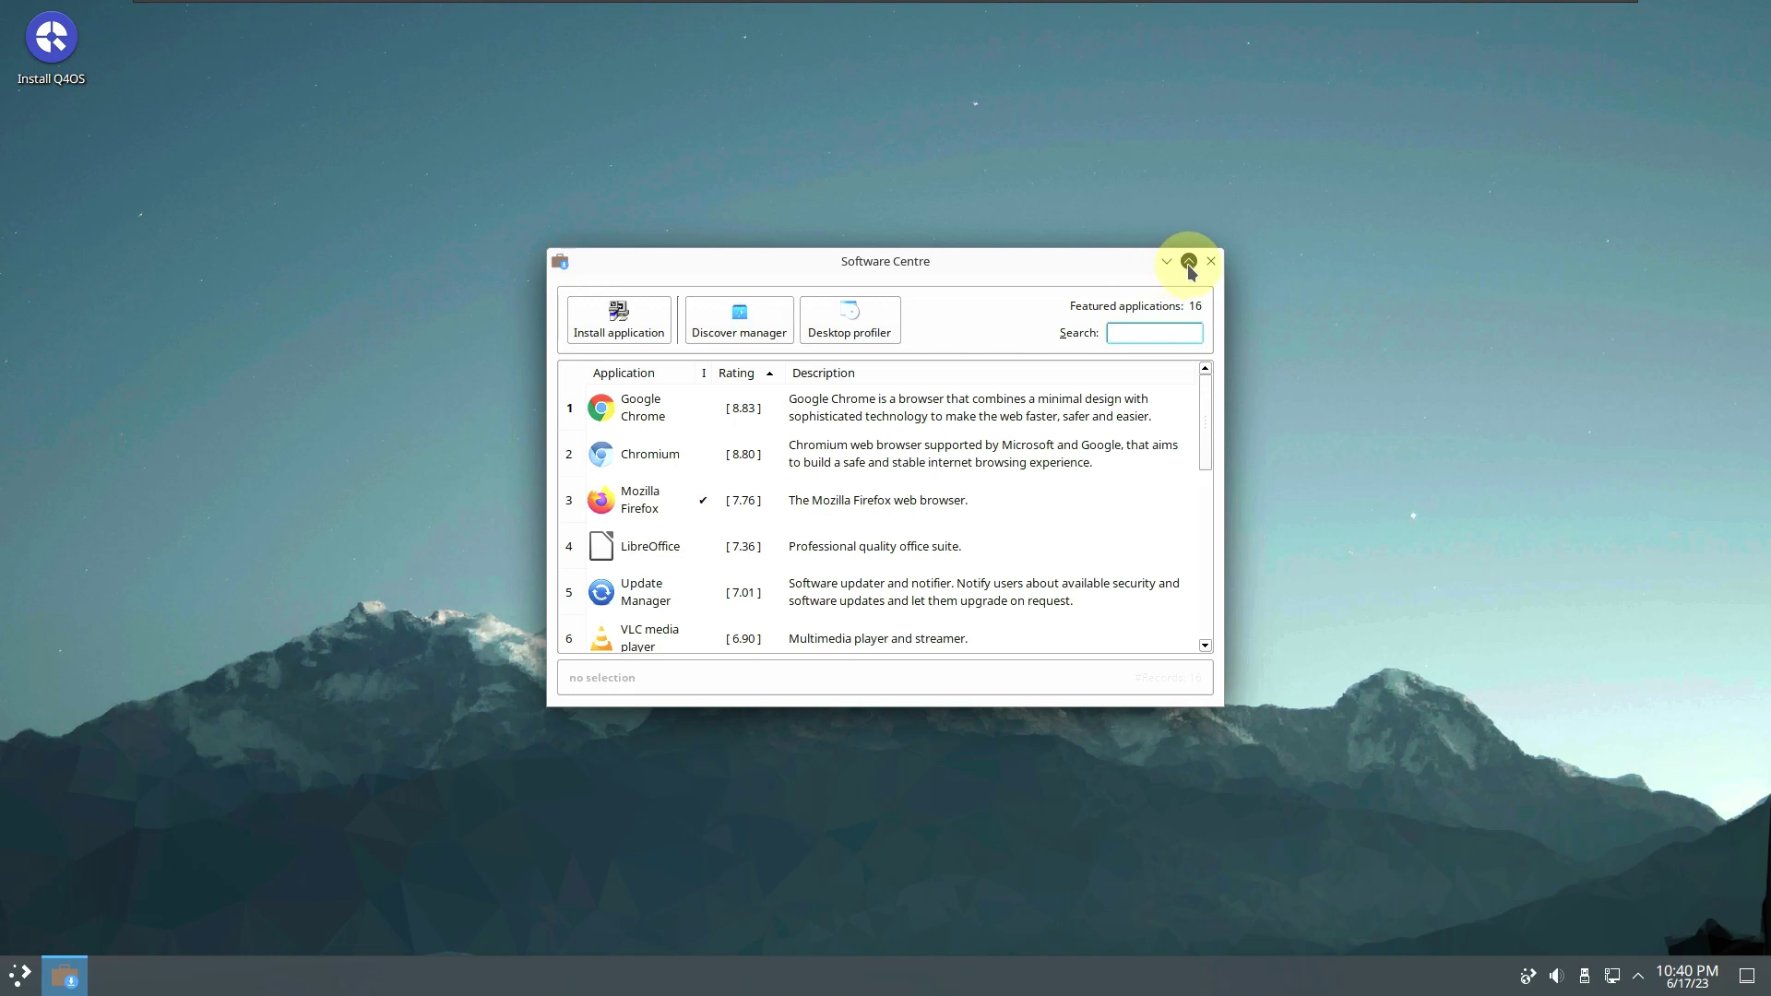
pyautogui.click(1189, 262)
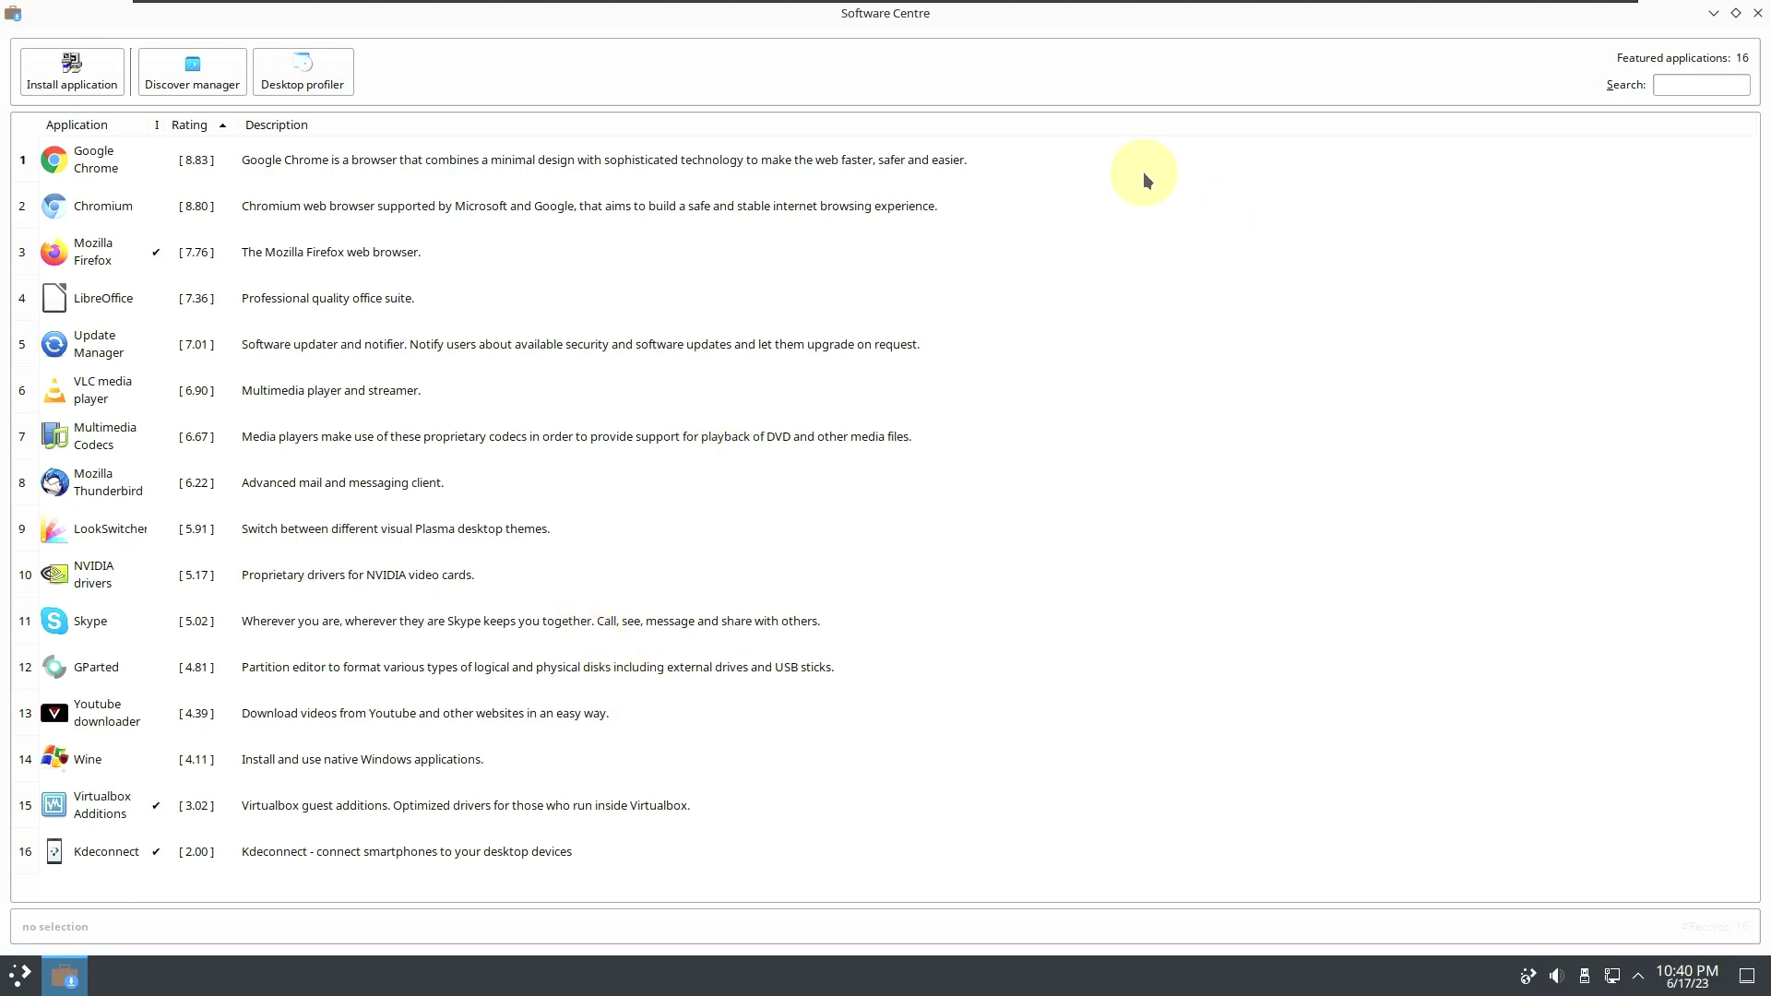
pyautogui.click(205, 48)
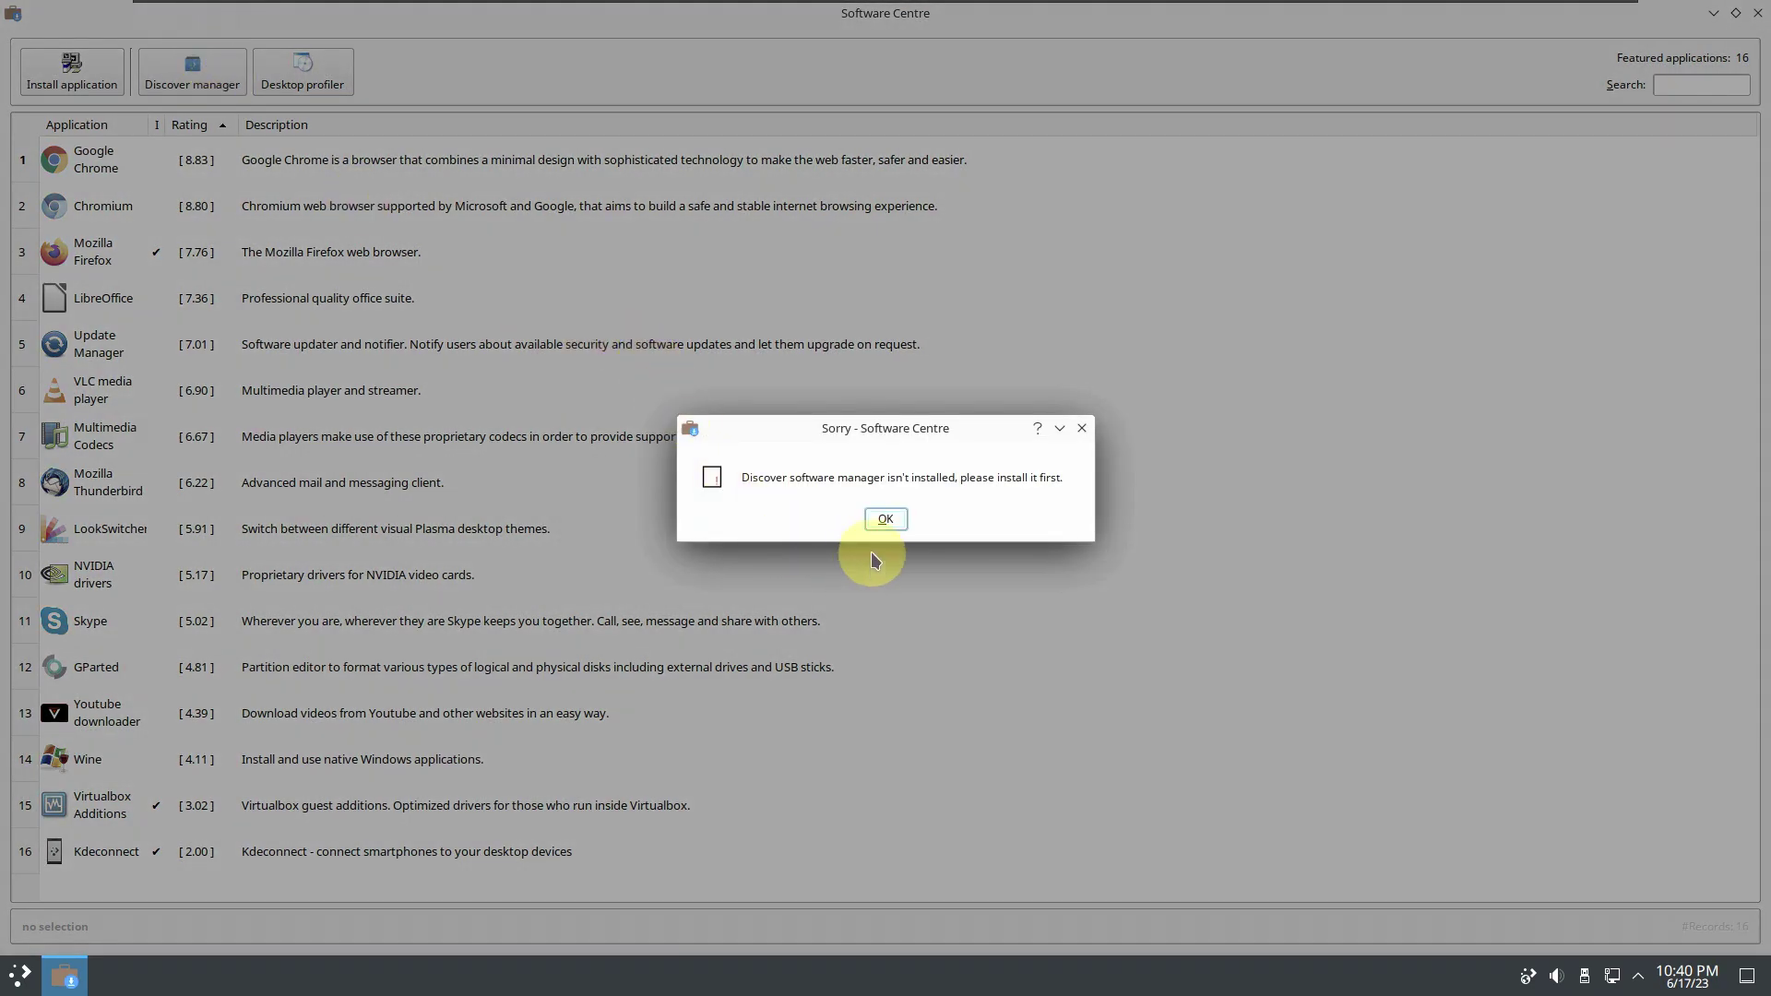
pyautogui.click(887, 521)
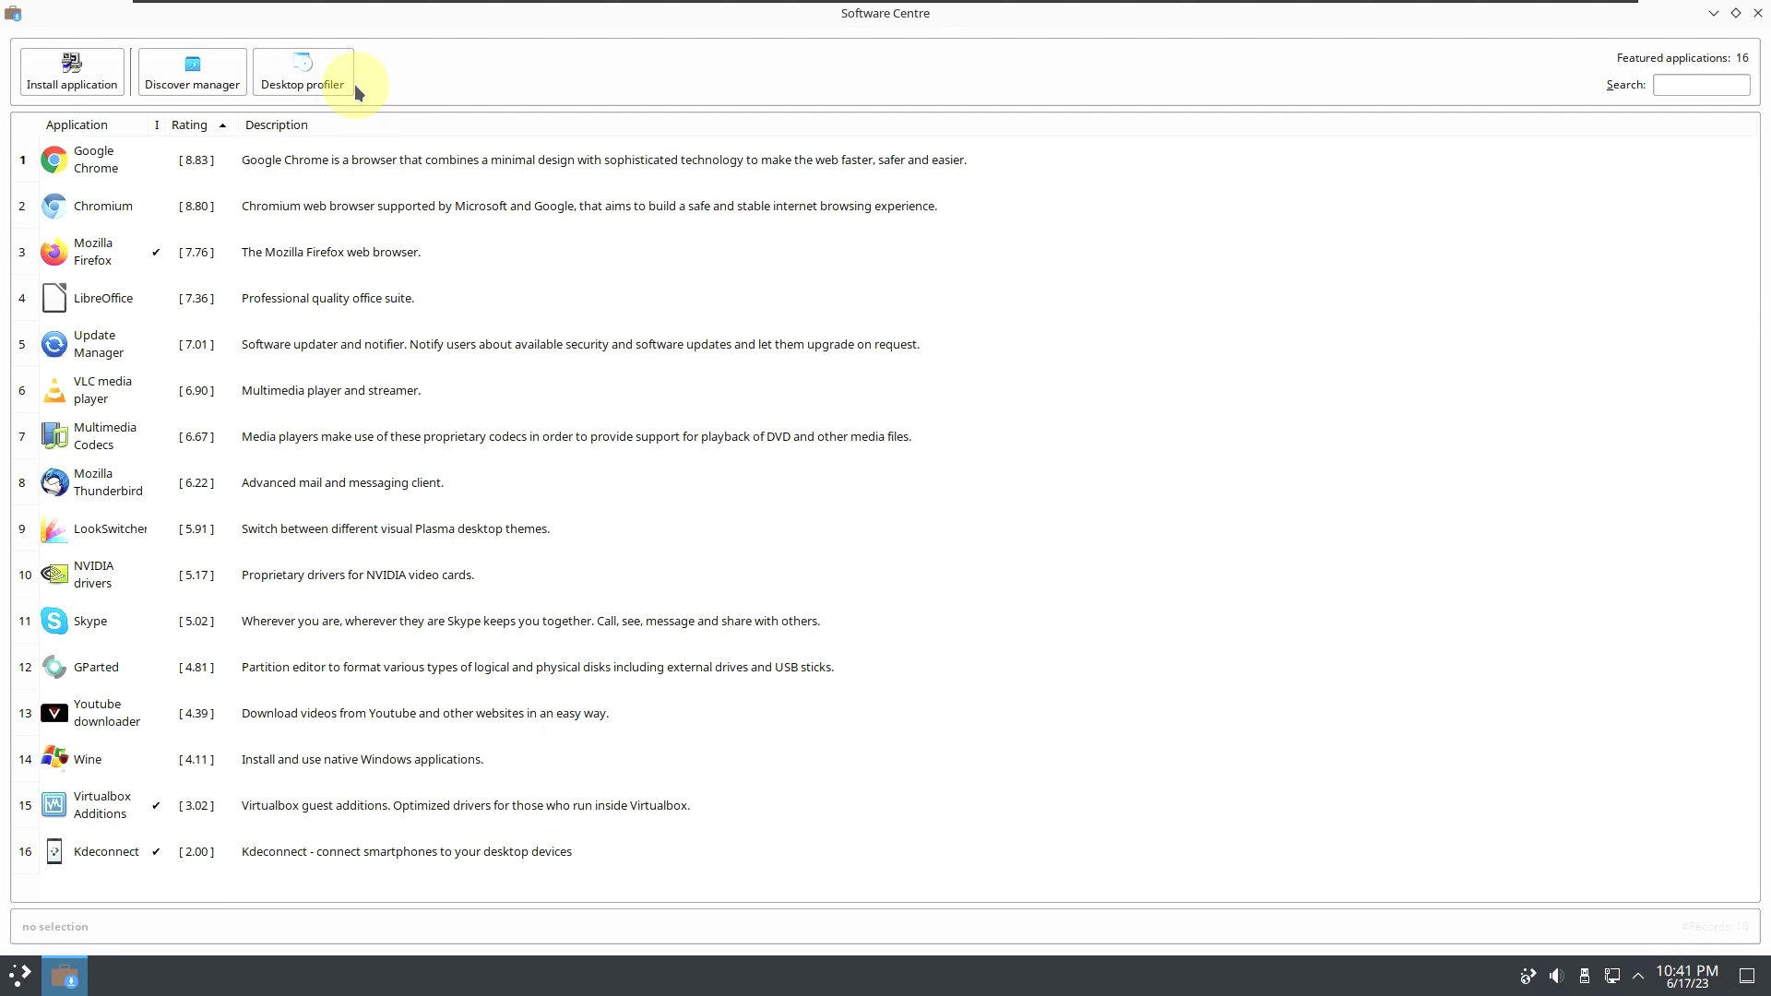
pyautogui.click(1752, 22)
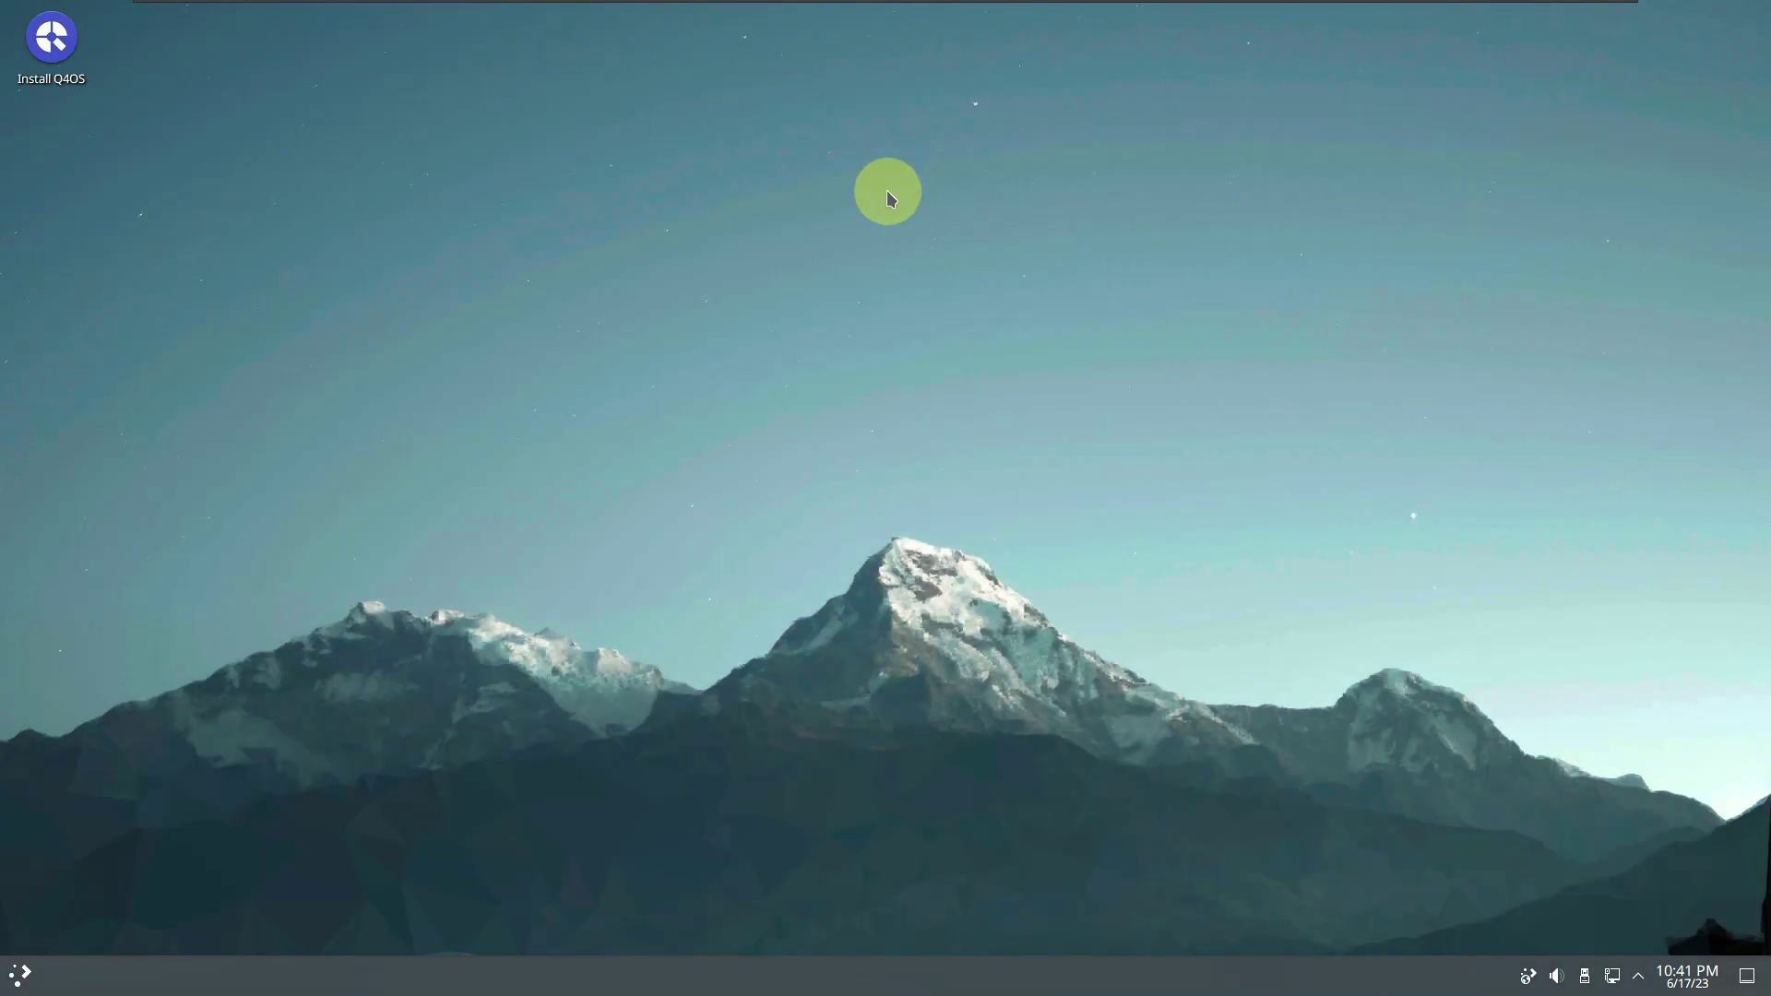
# Step: Open the desktop and wallpaper configuration, maximize its window and look over the available wallpapers
pyautogui.rightClick(403, 243)
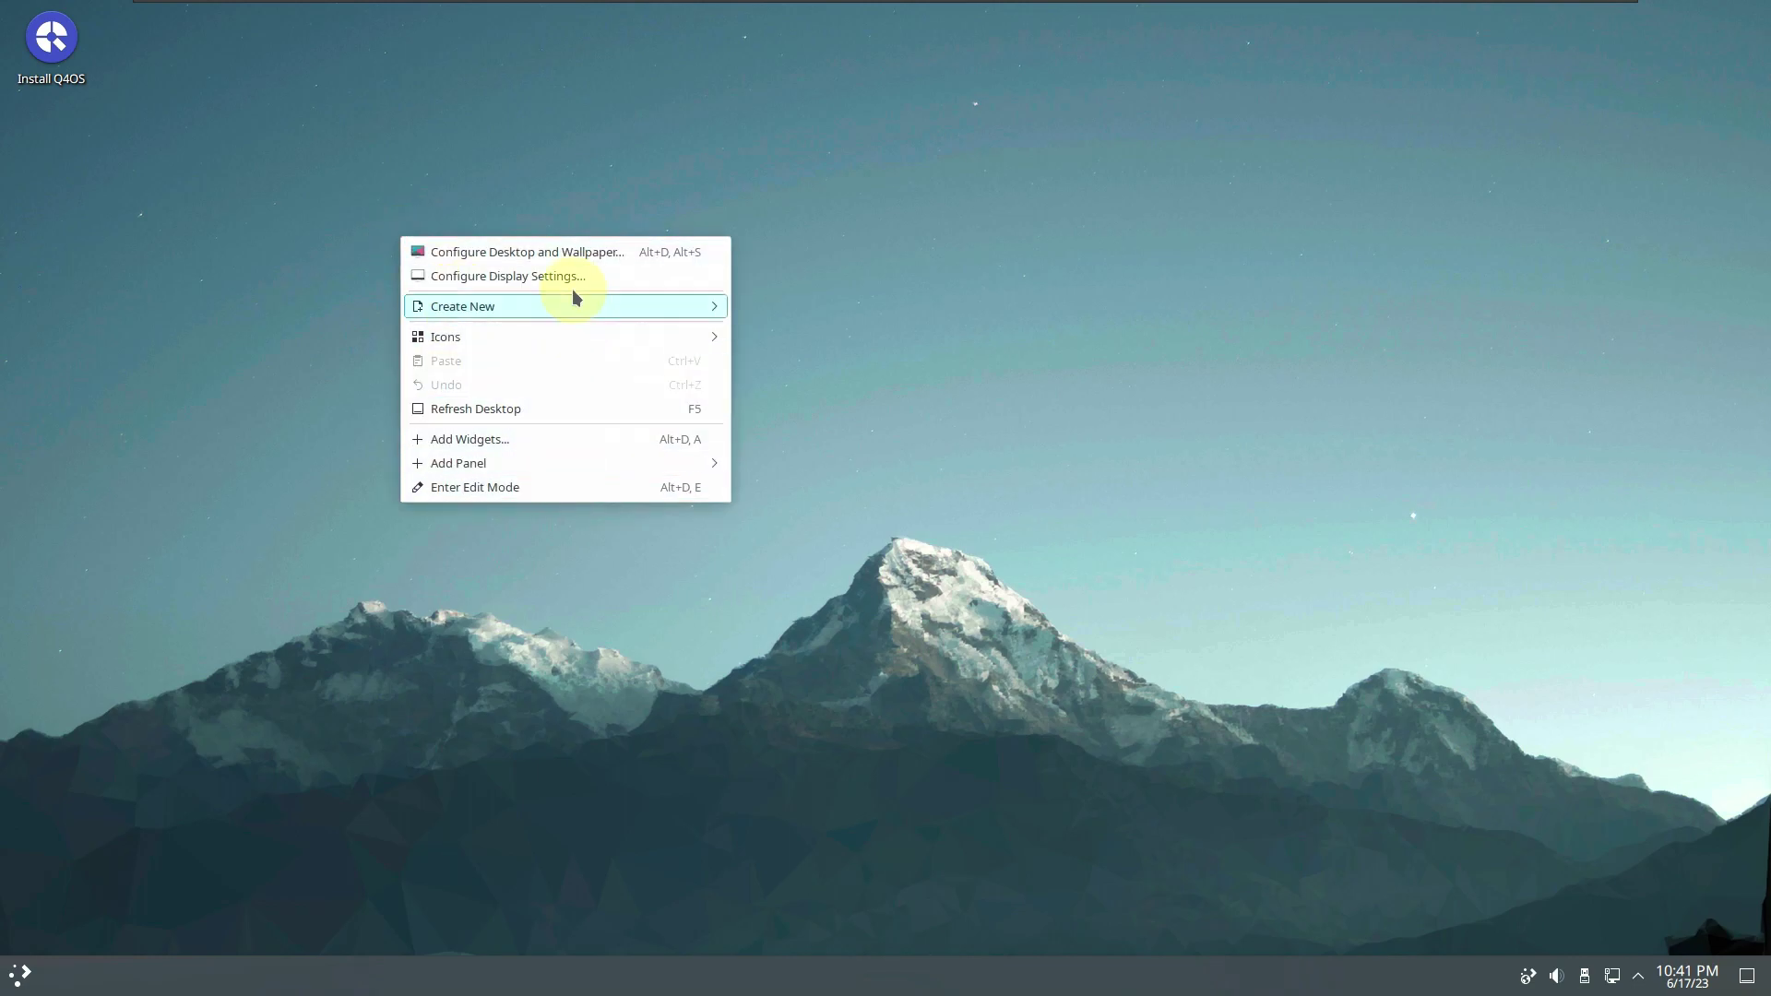
pyautogui.click(569, 250)
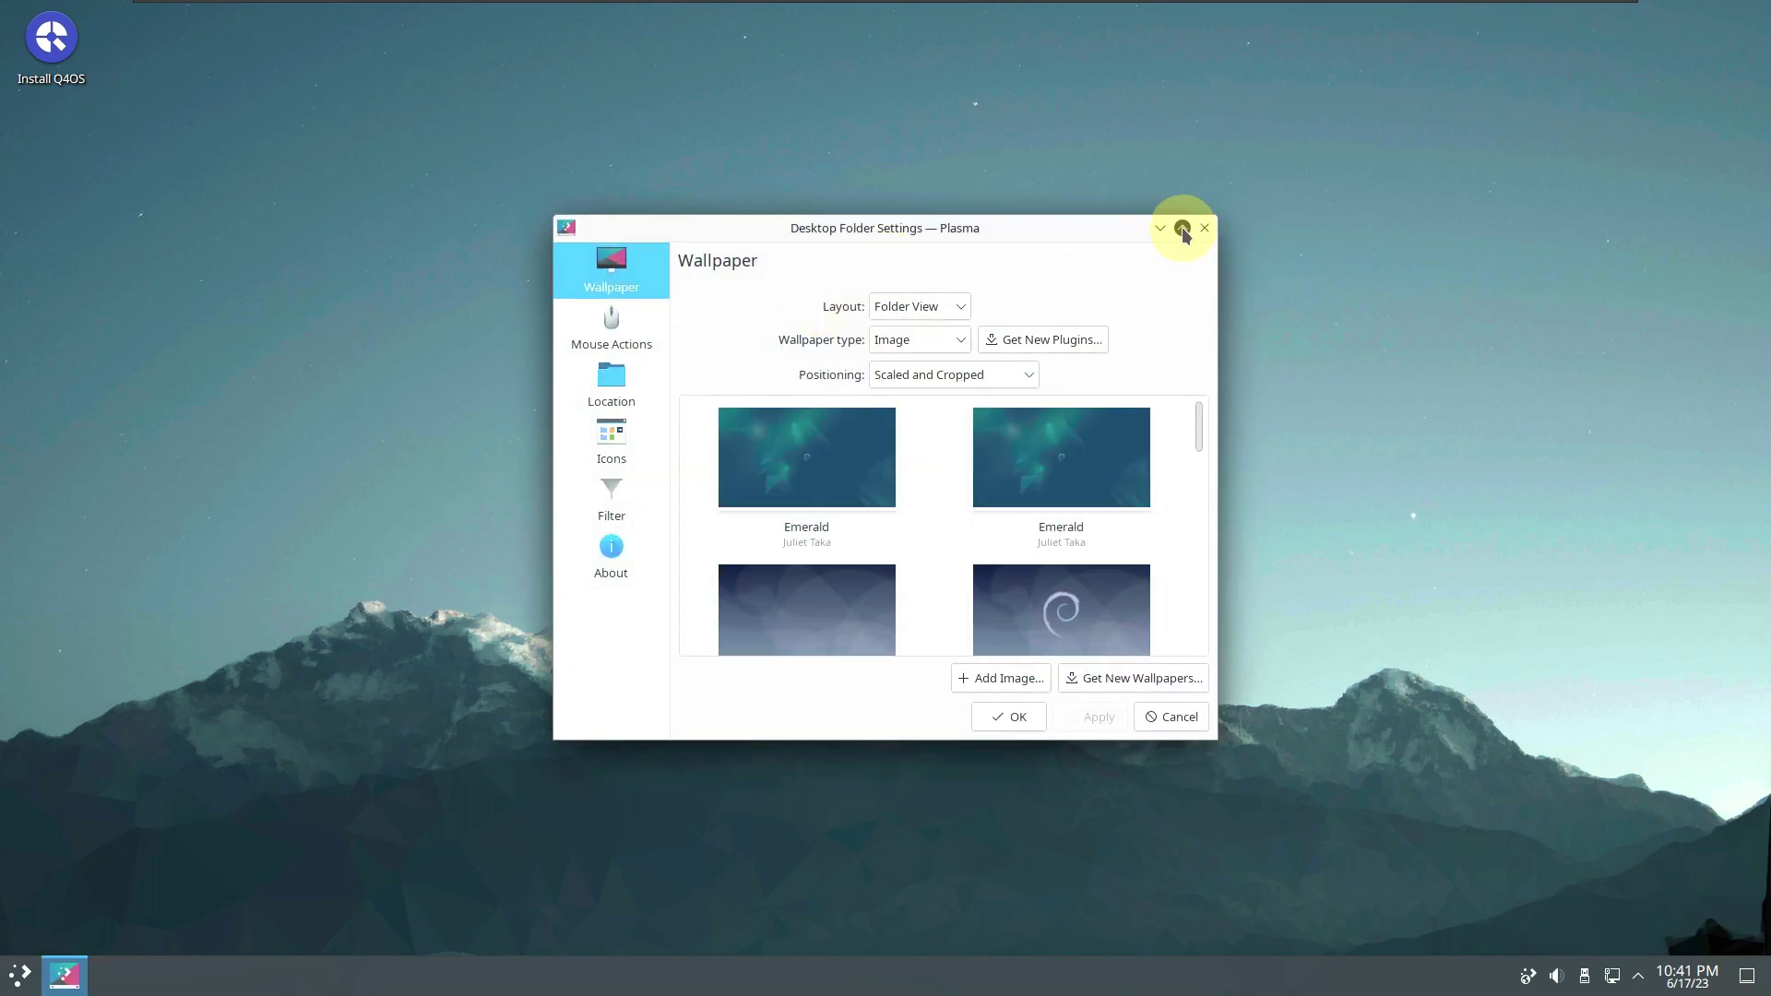
pyautogui.click(1184, 229)
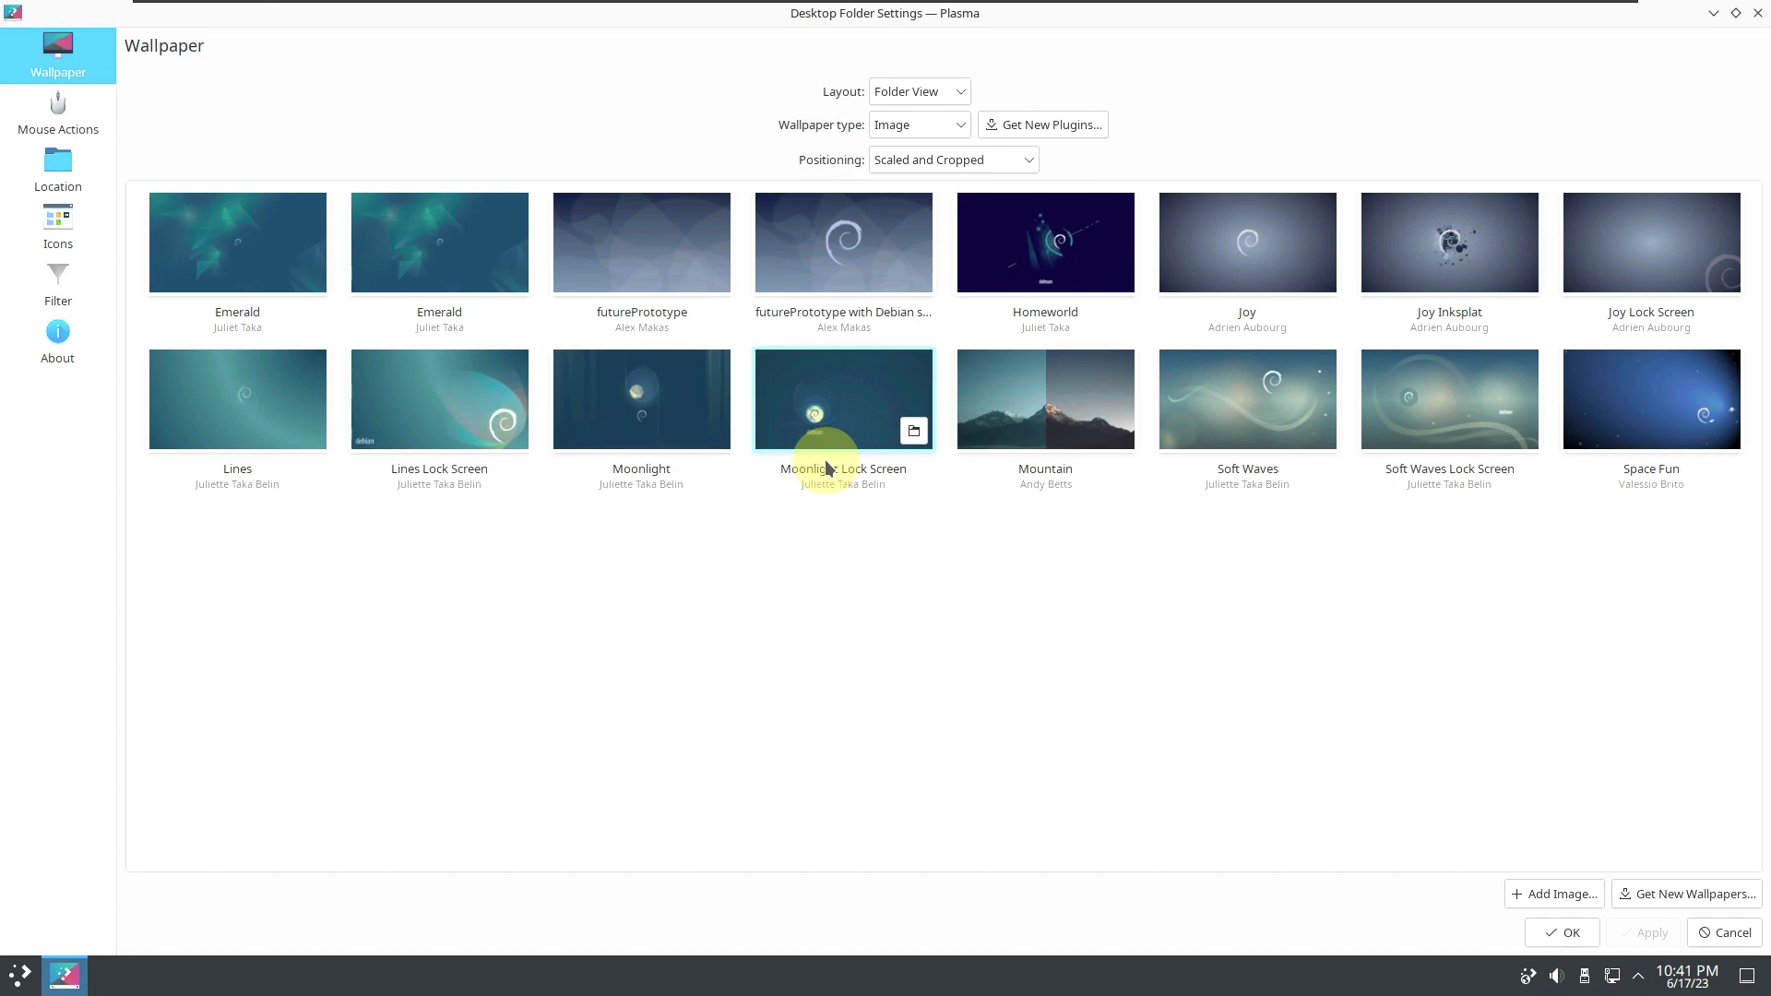
# Step: Look through the Mouse Actions, Location, Icons, Filter and About pages, return to Wallpaper, and close the desktop settings
pyautogui.click(54, 121)
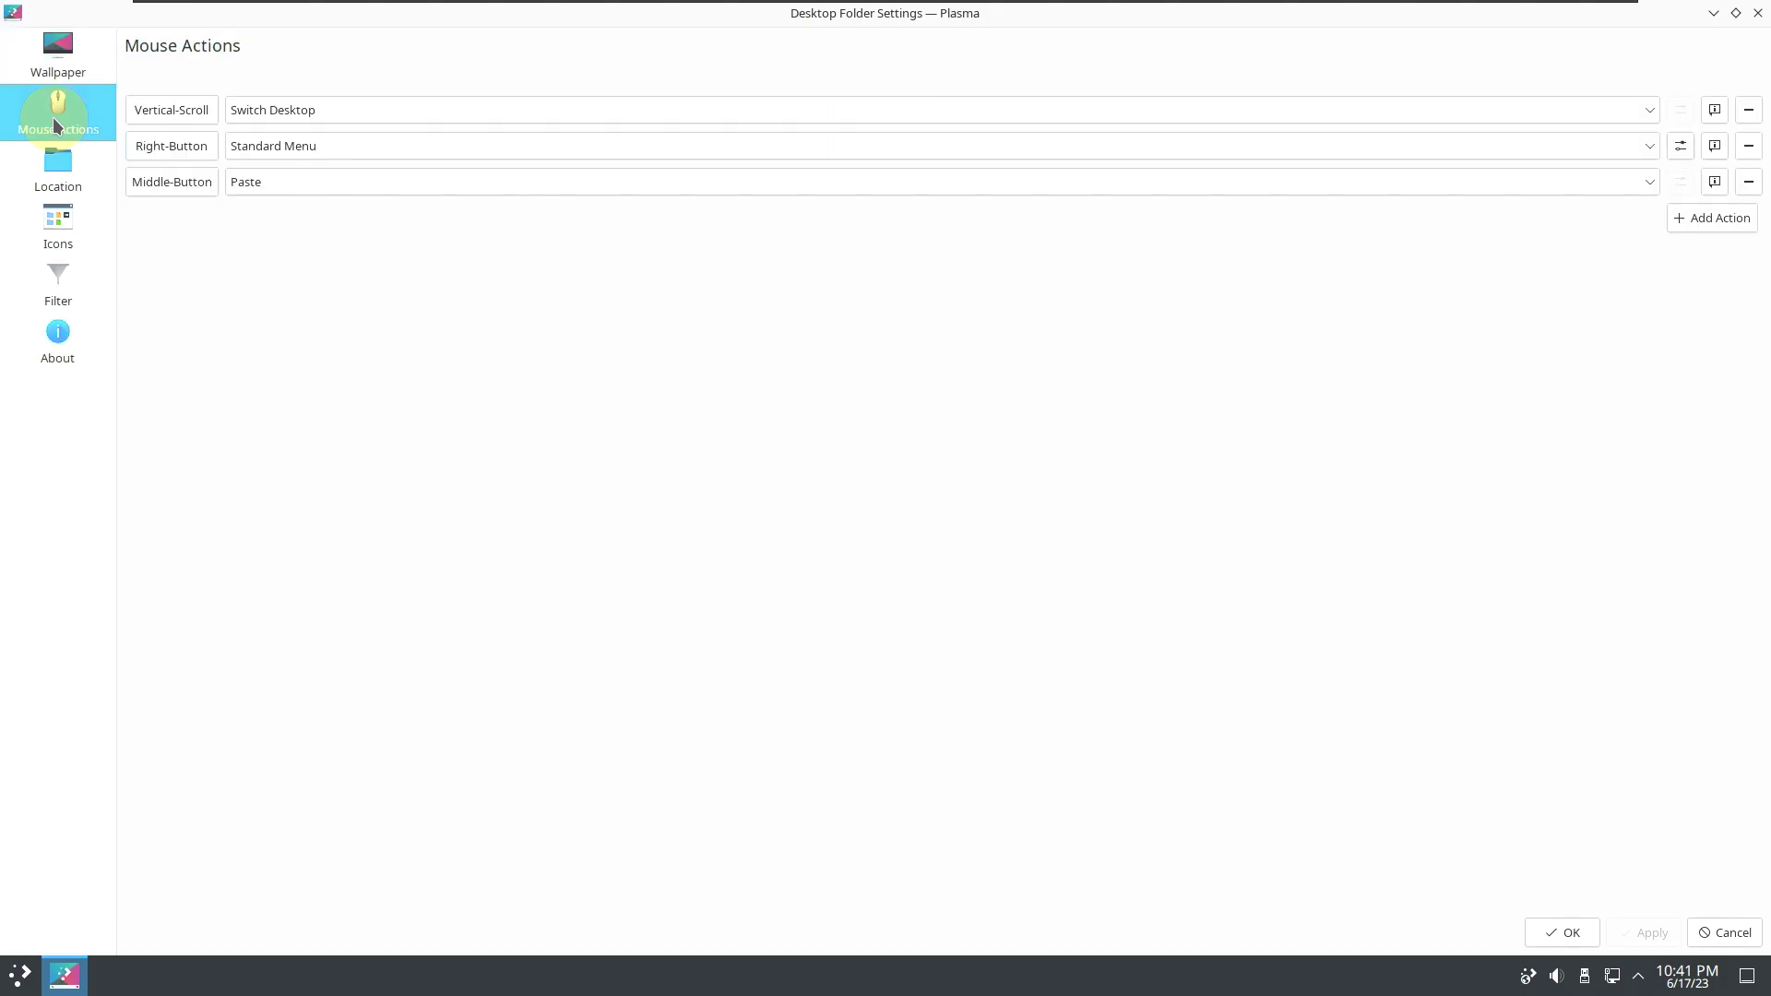
pyautogui.click(71, 184)
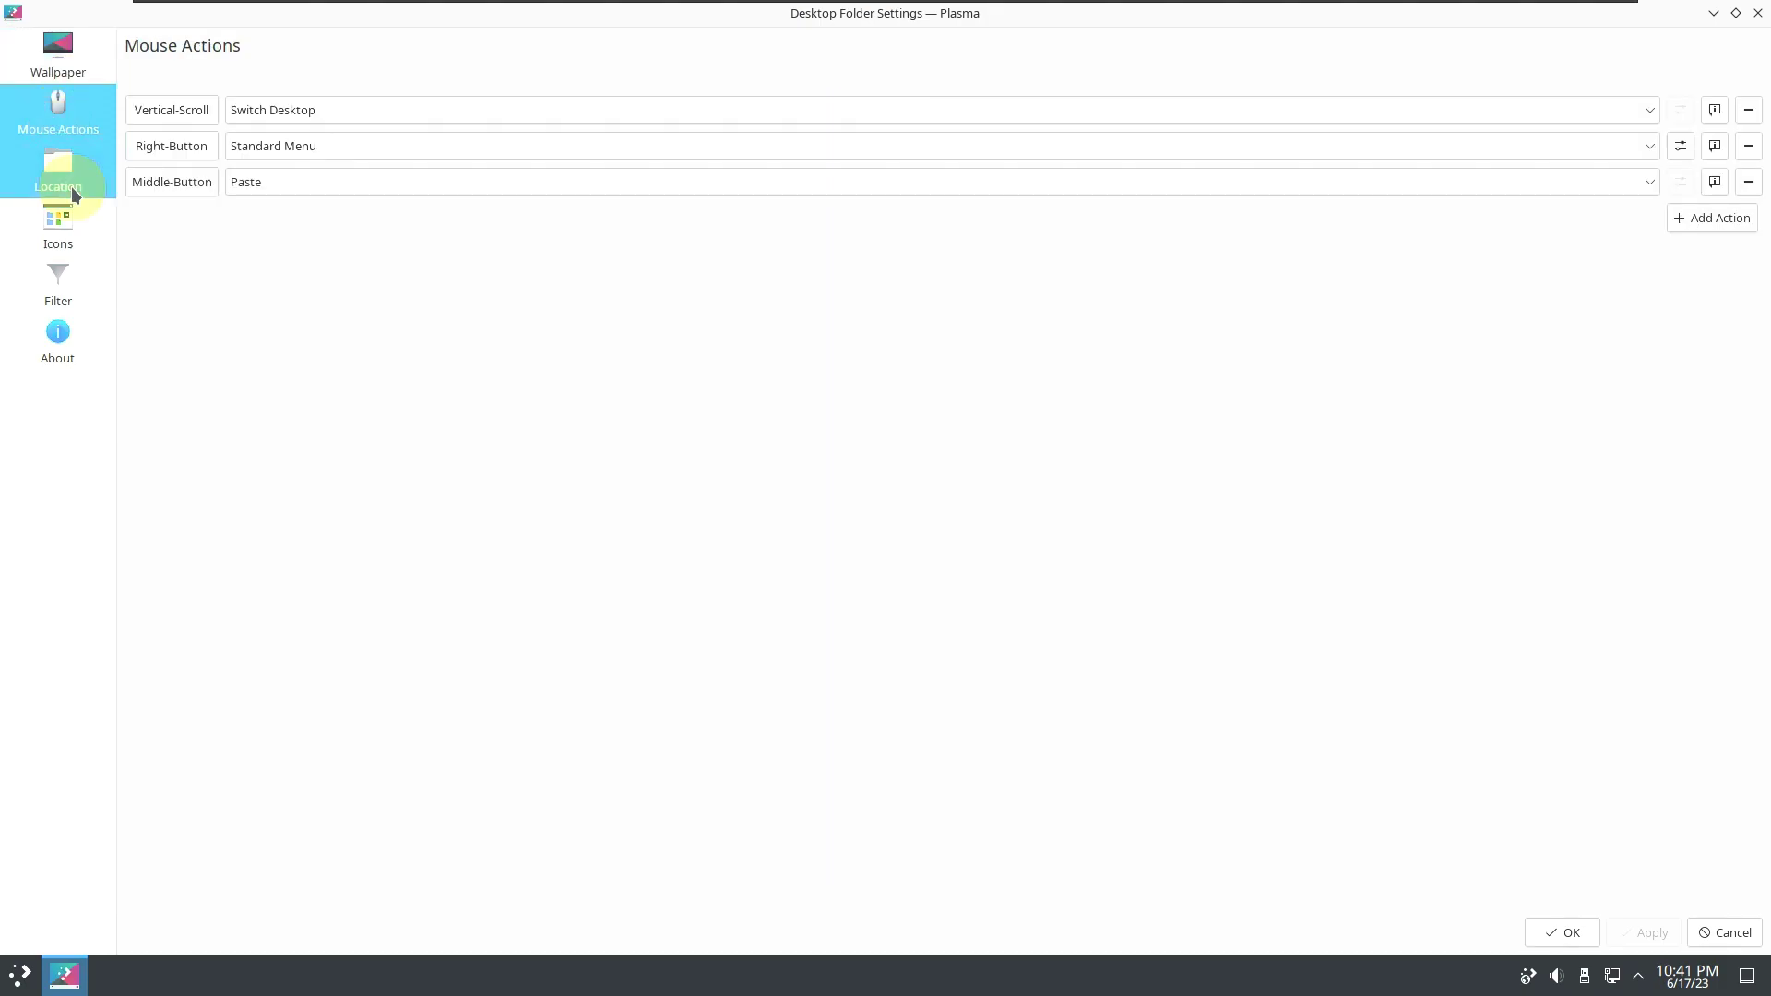
pyautogui.click(85, 220)
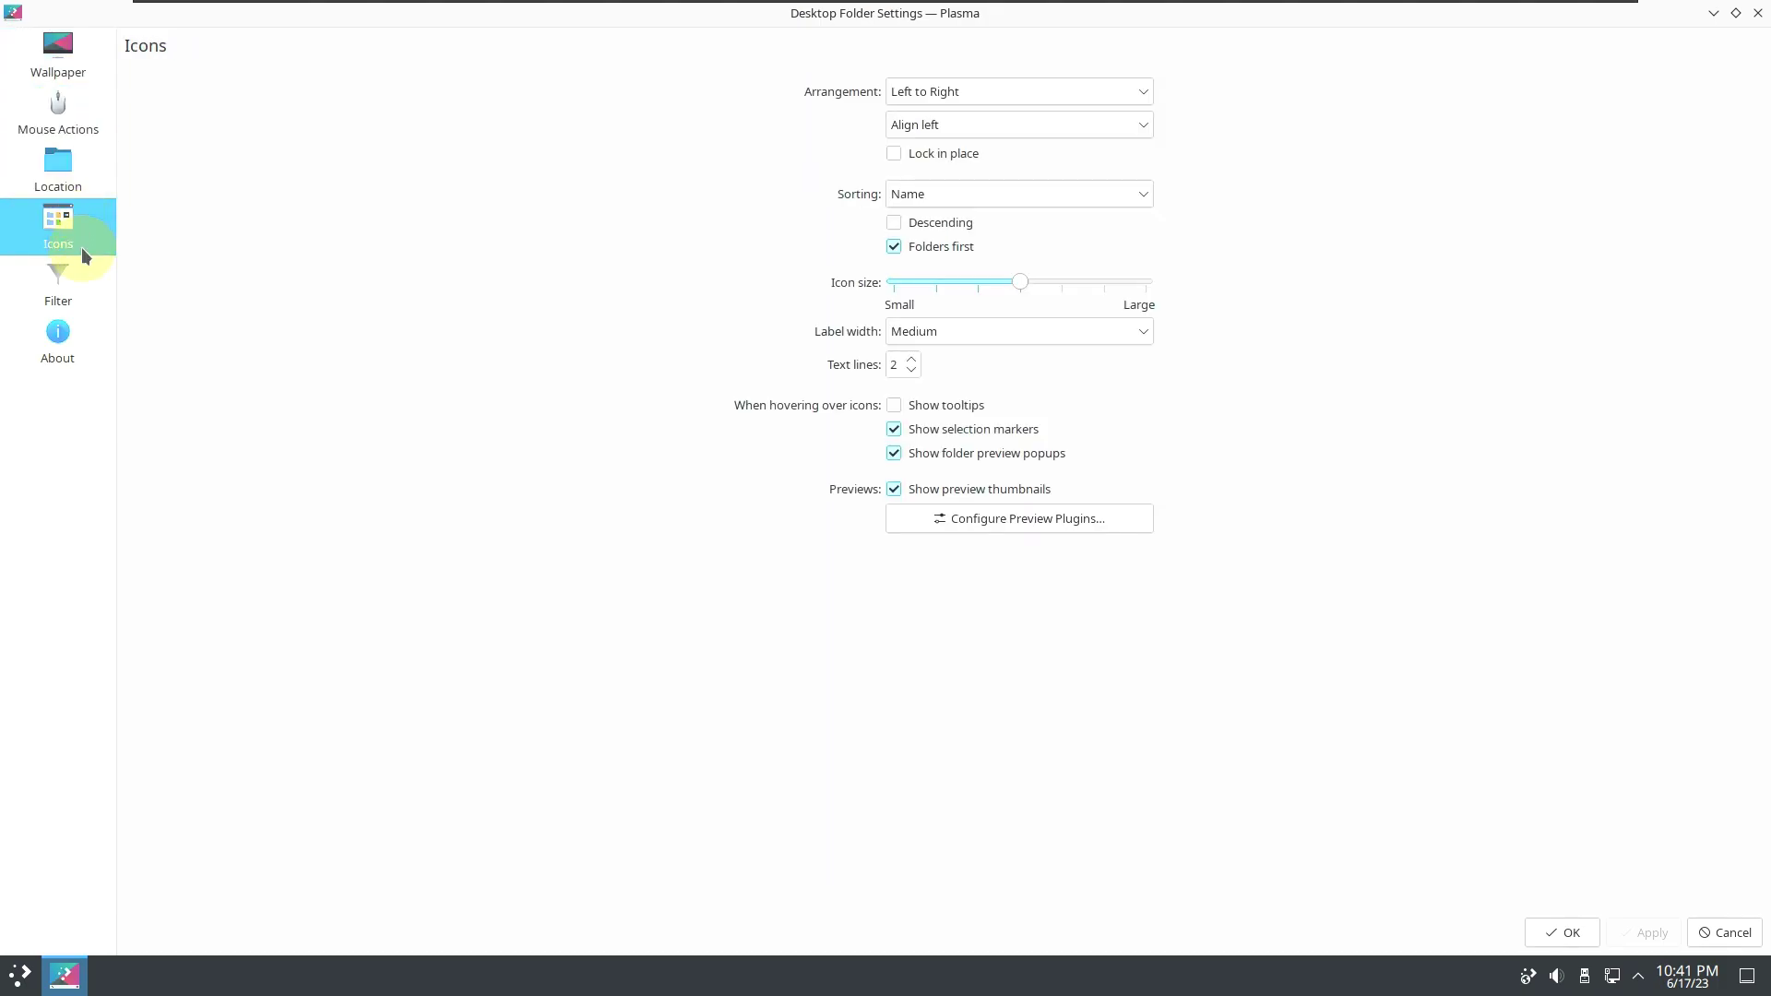
pyautogui.click(89, 305)
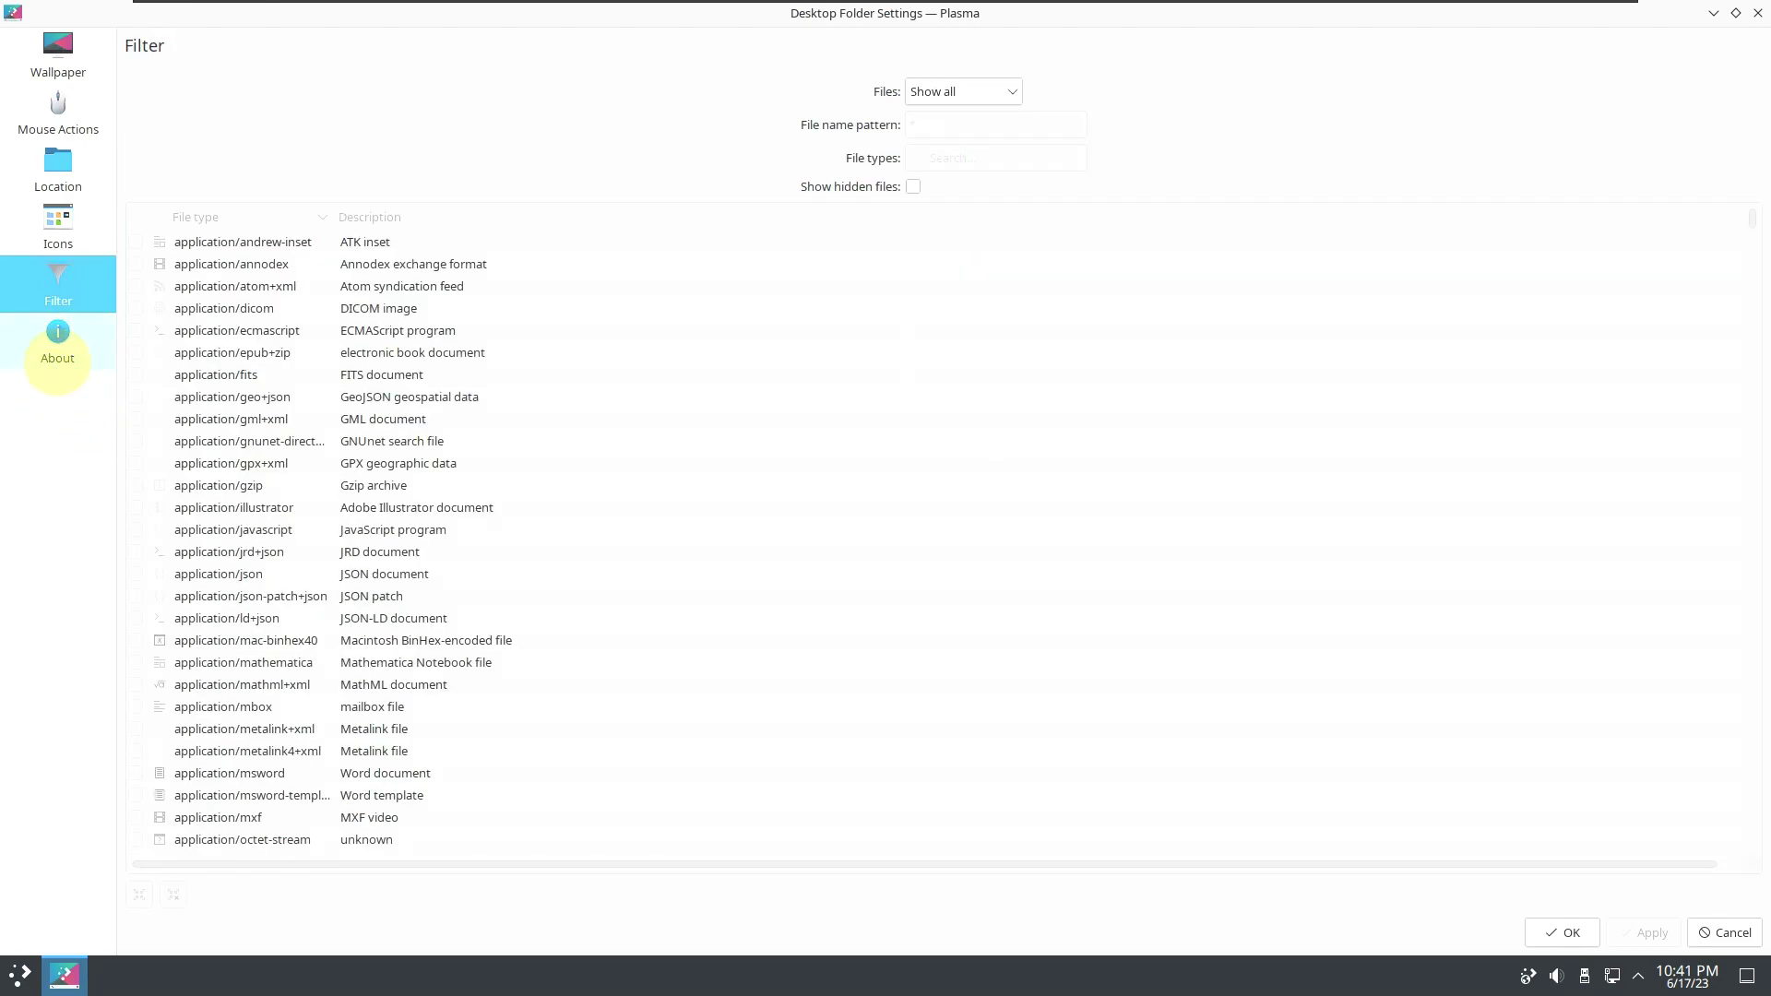
pyautogui.click(55, 346)
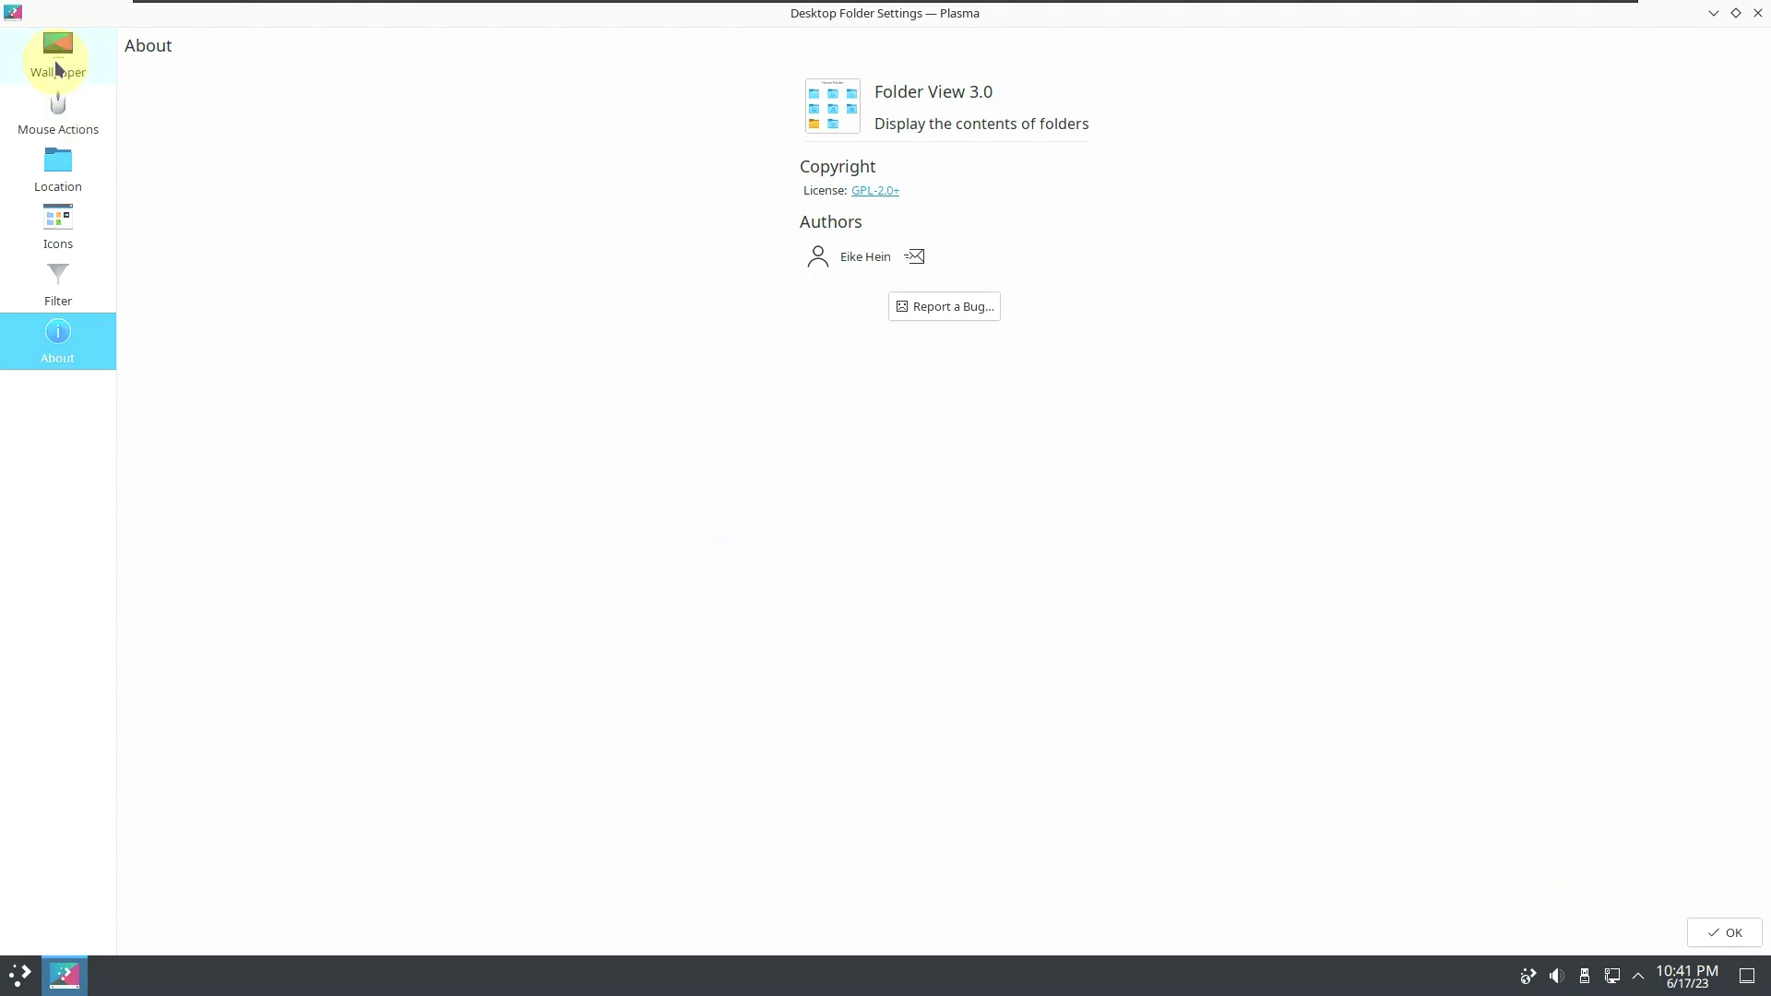
pyautogui.click(56, 68)
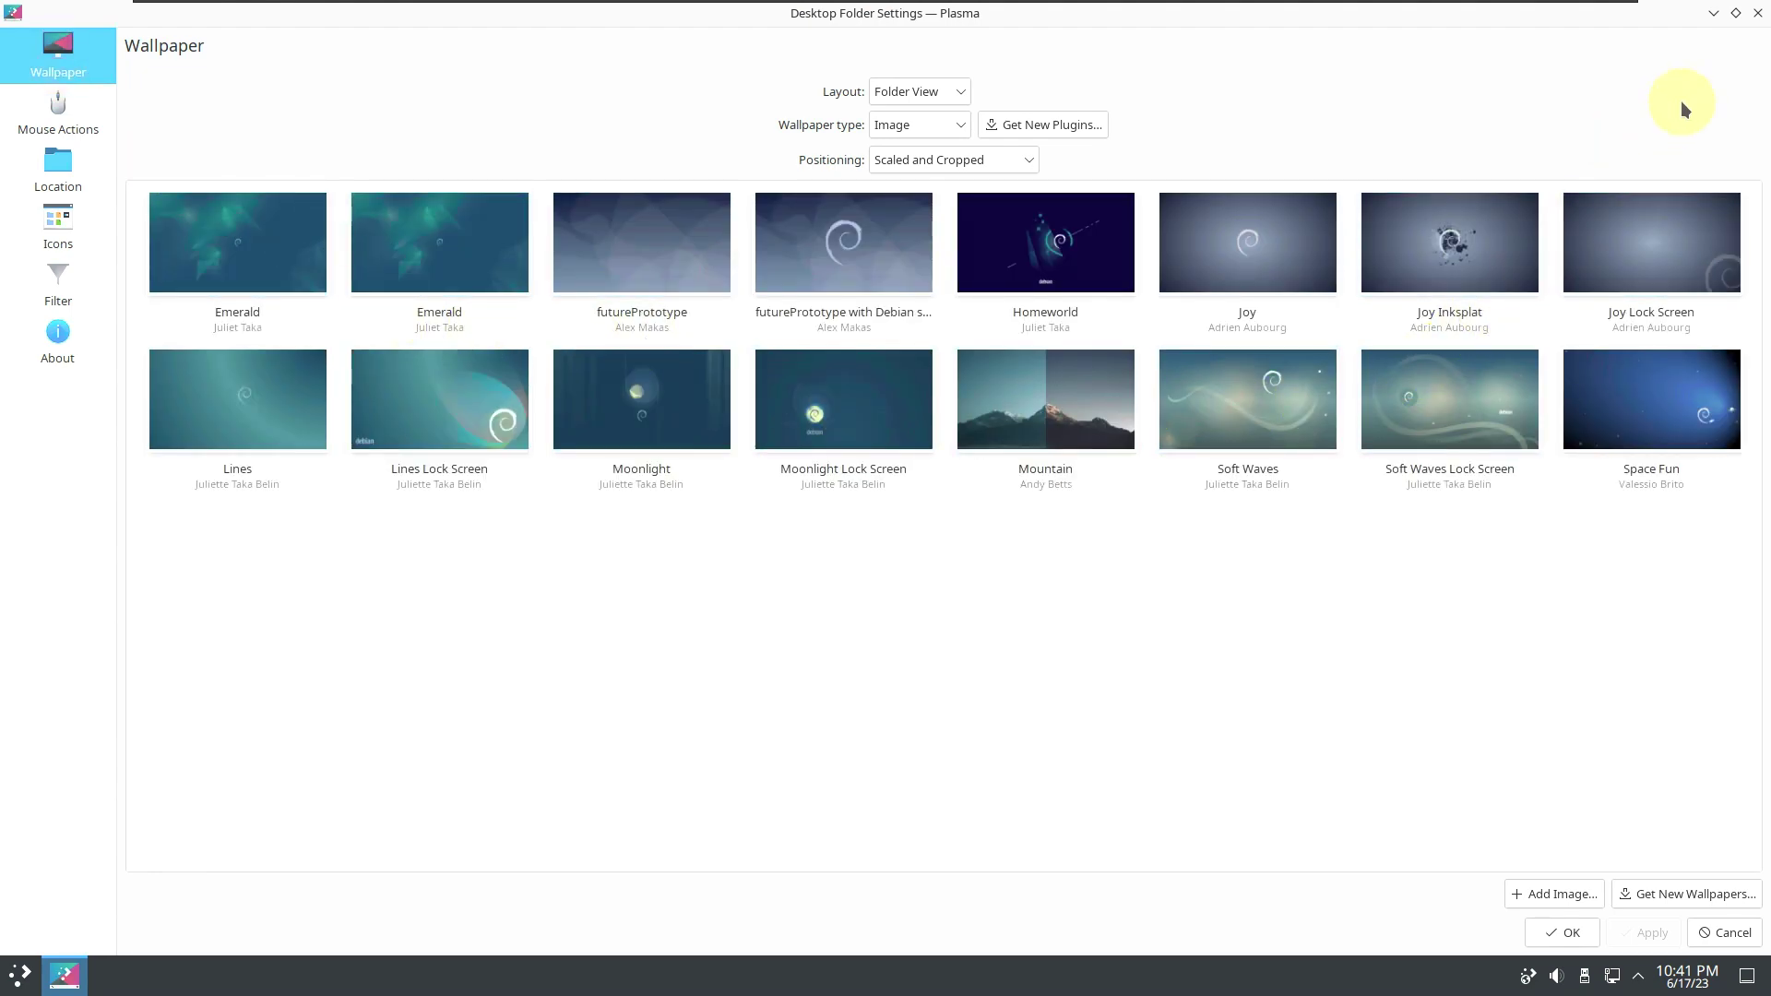
pyautogui.click(1758, 12)
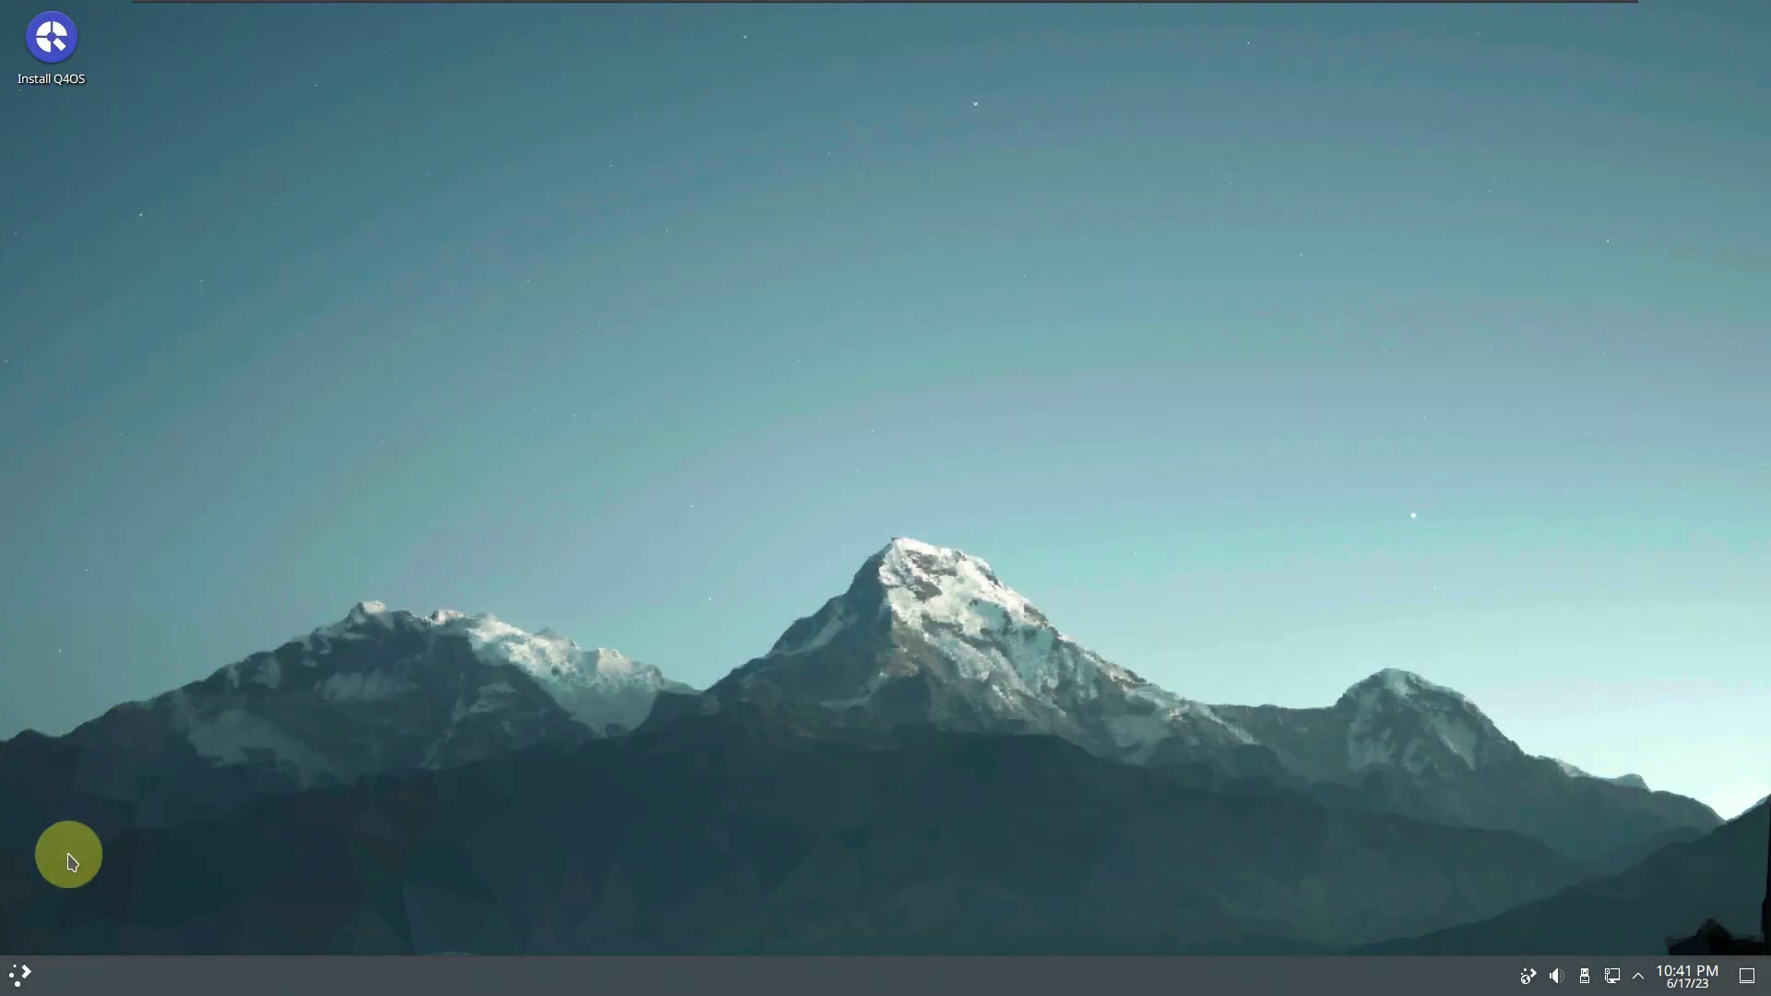
# Step: Shut down the live system from the application launcher and confirm the shutdown
pyautogui.click(19, 970)
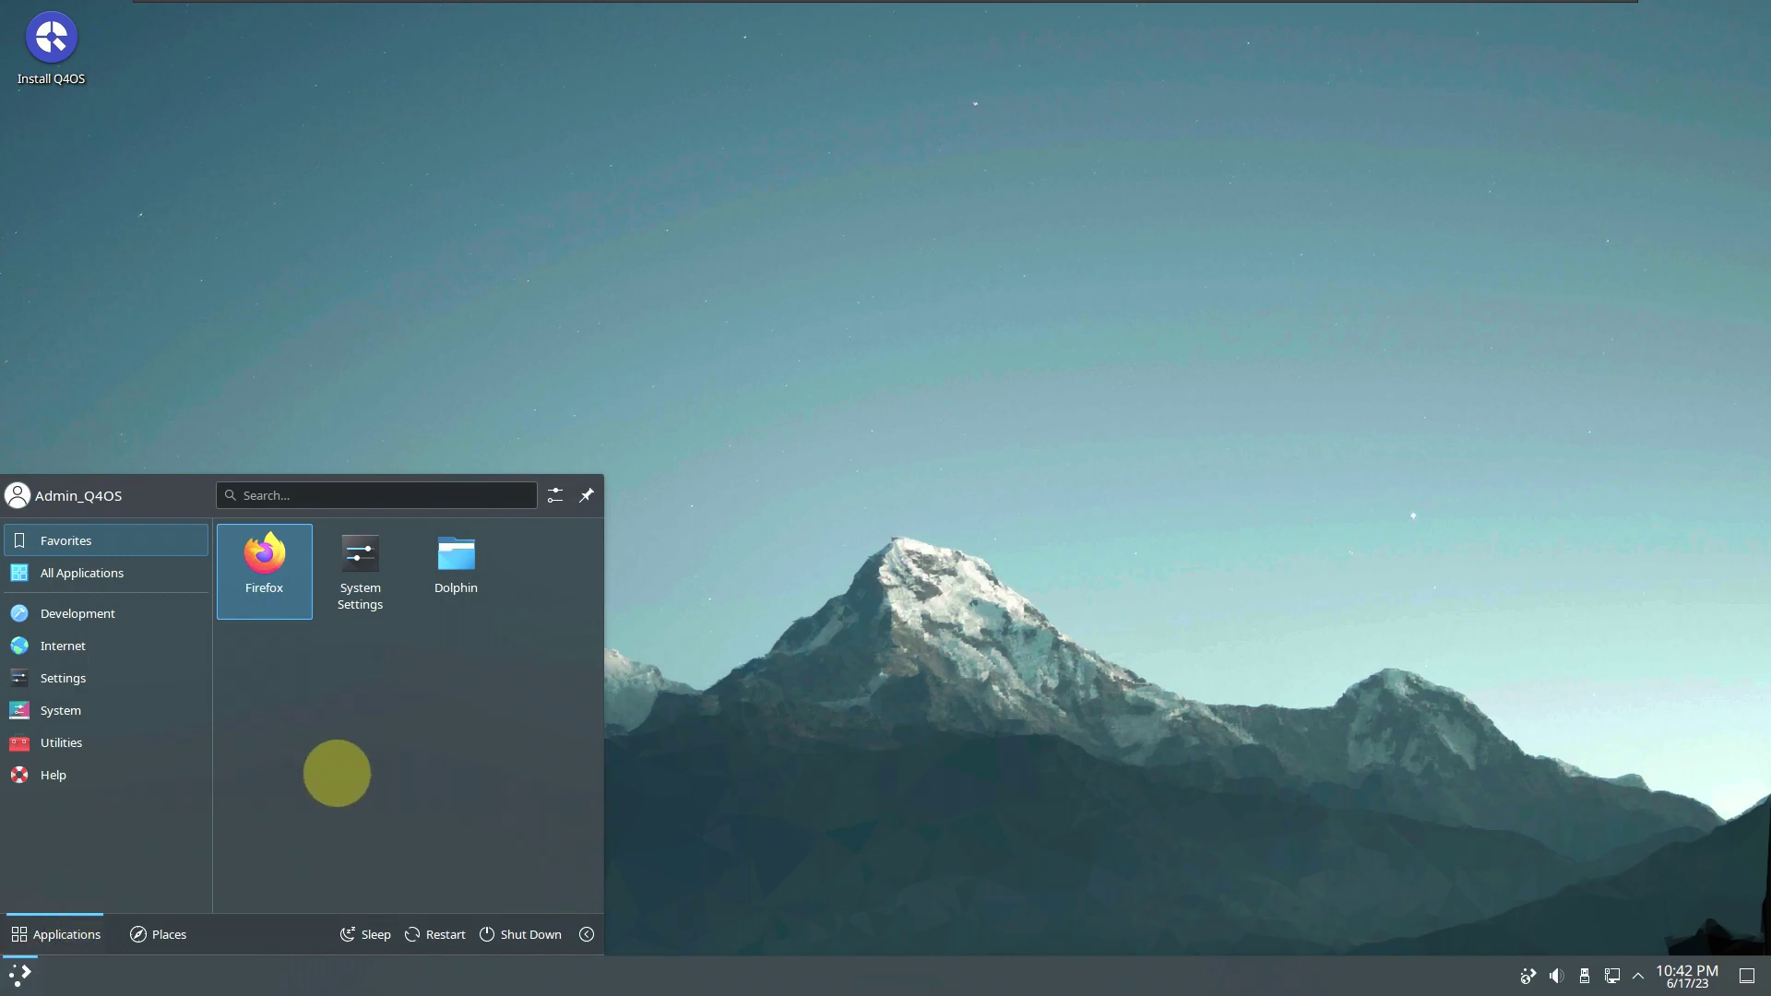
pyautogui.click(520, 935)
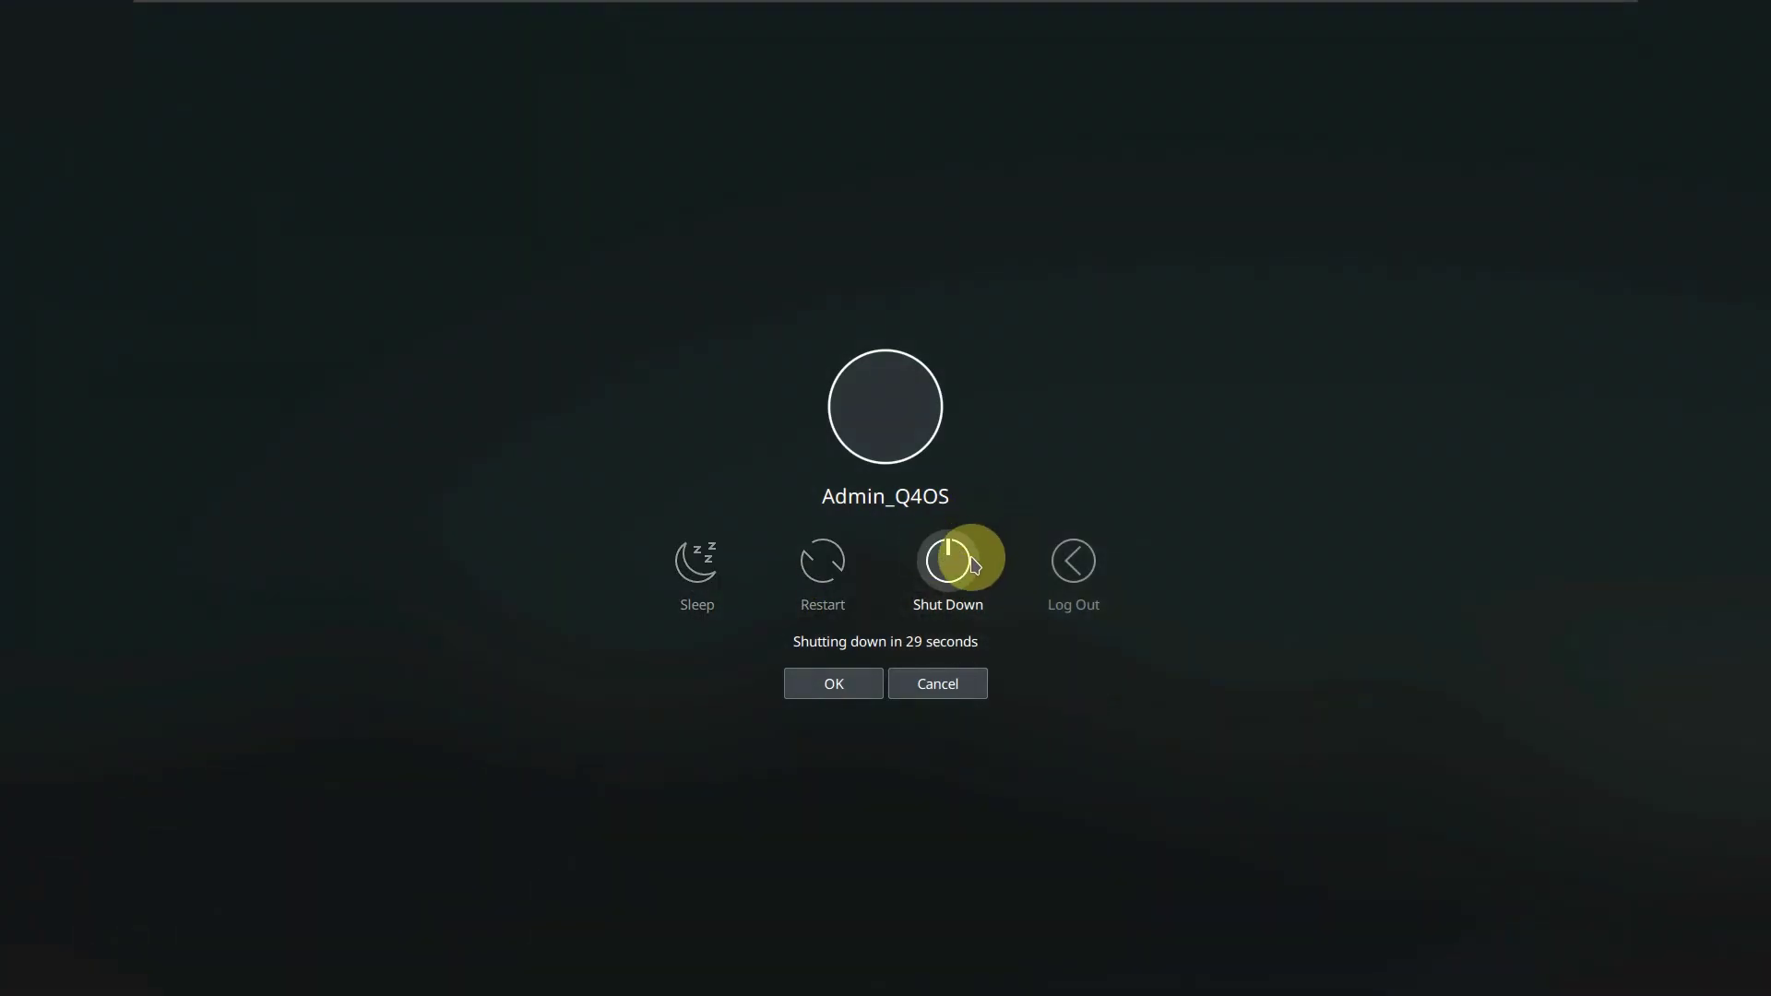
pyautogui.click(954, 580)
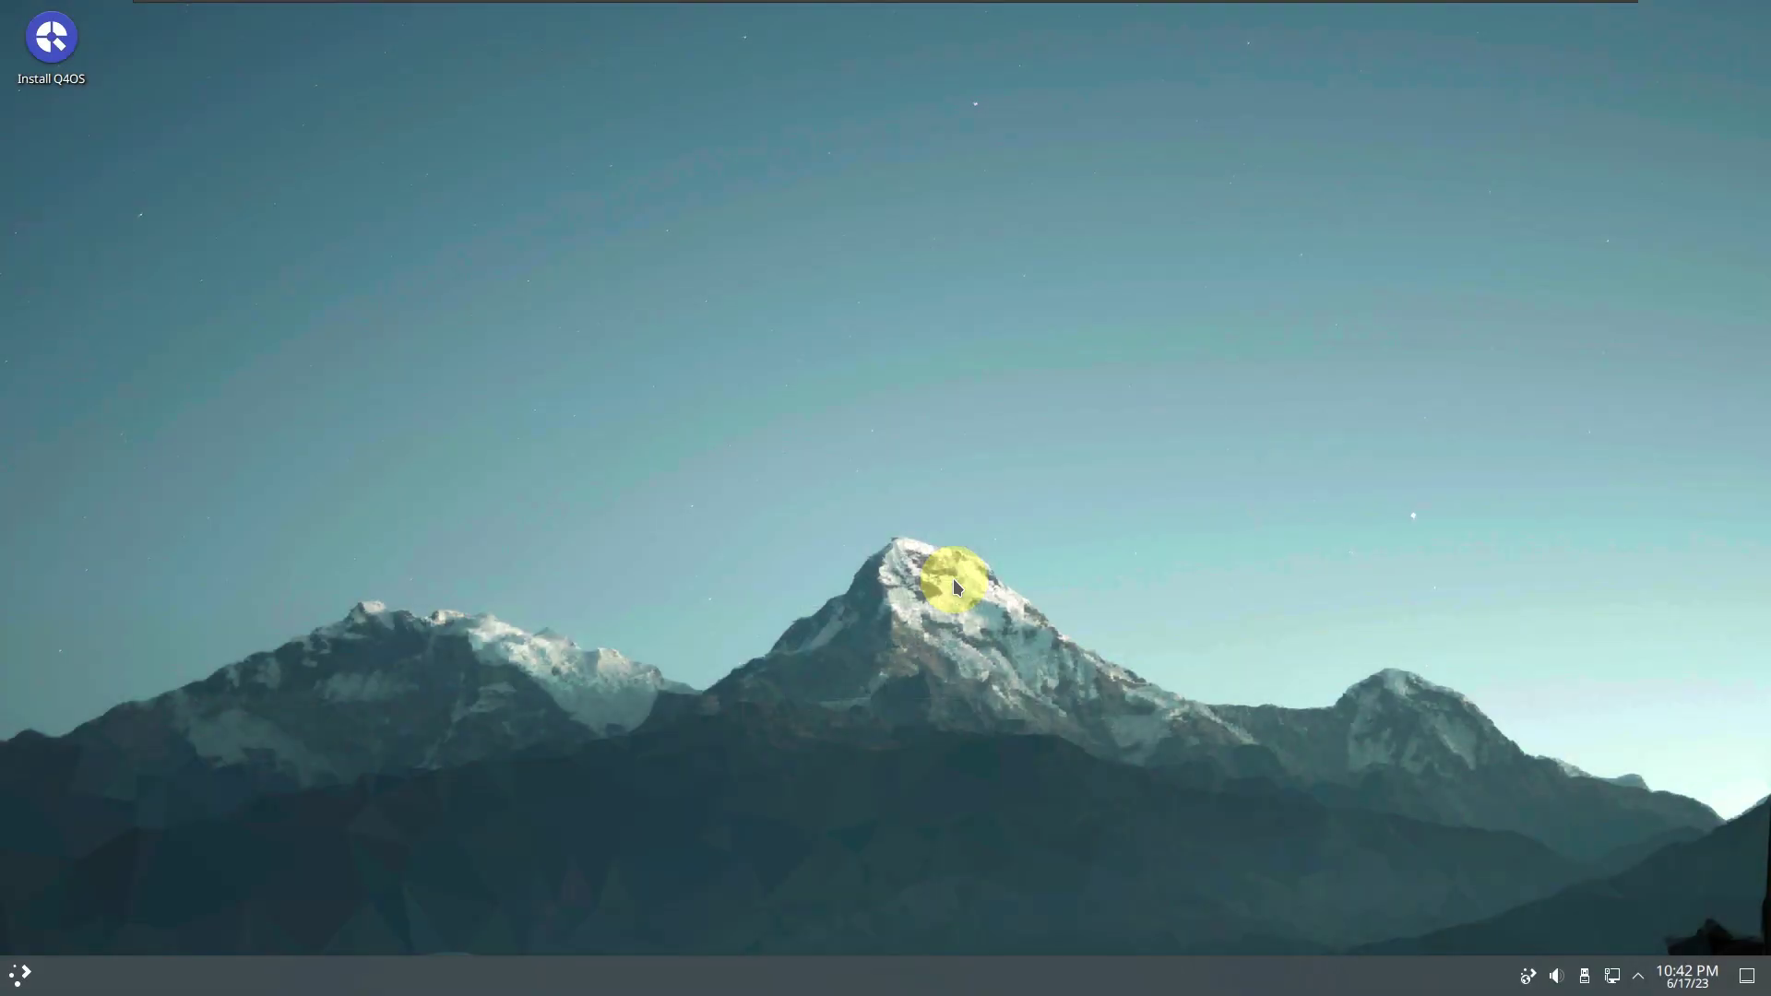